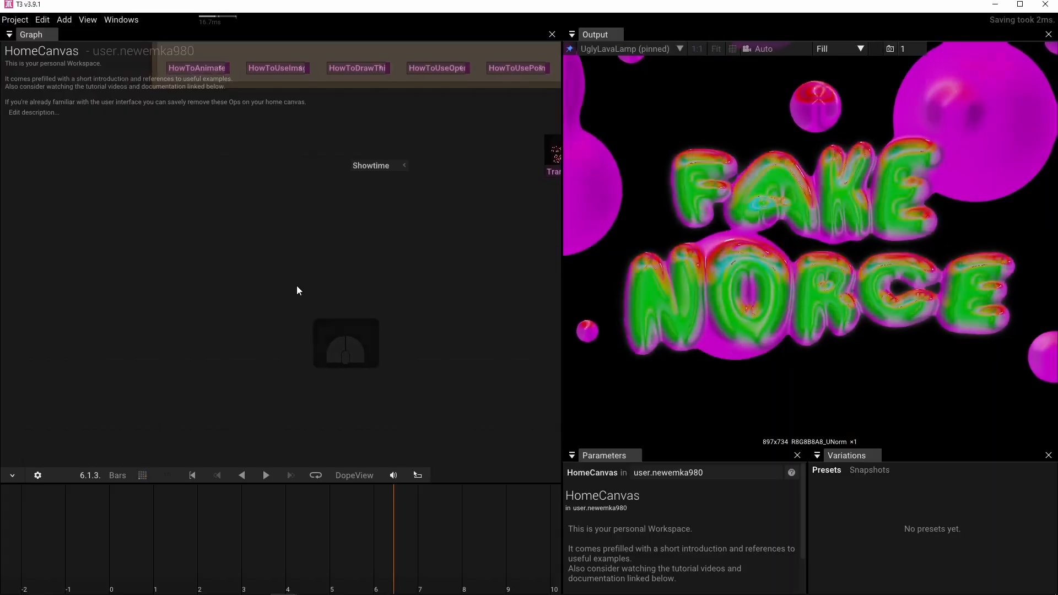
Add a Steps image-effect operator to an empty area of the graph.
{"action": "double_click", "coordinate": [296, 287]}
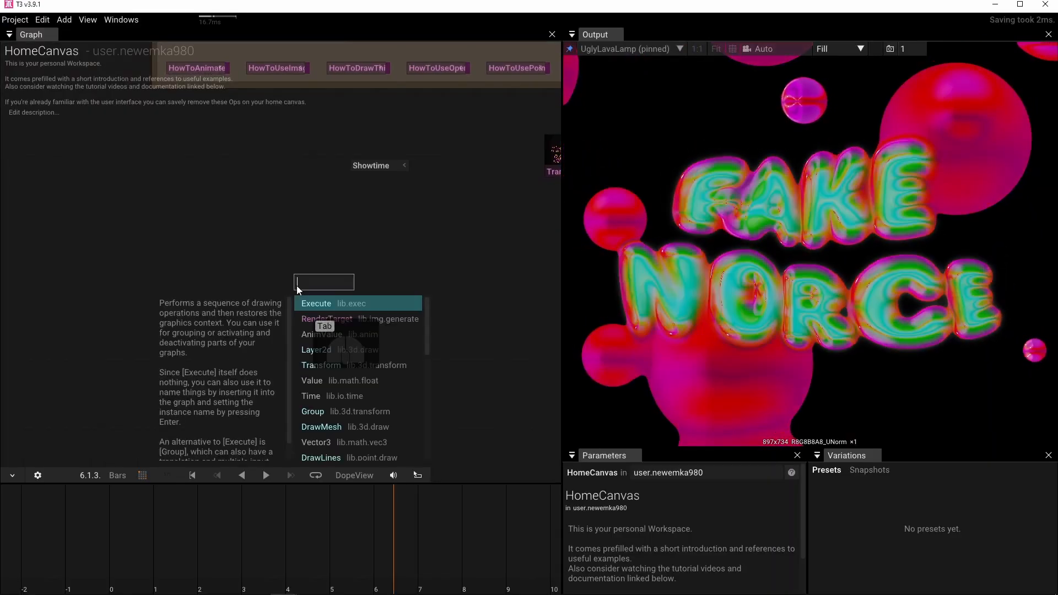
{"action": "type", "text": "s"}
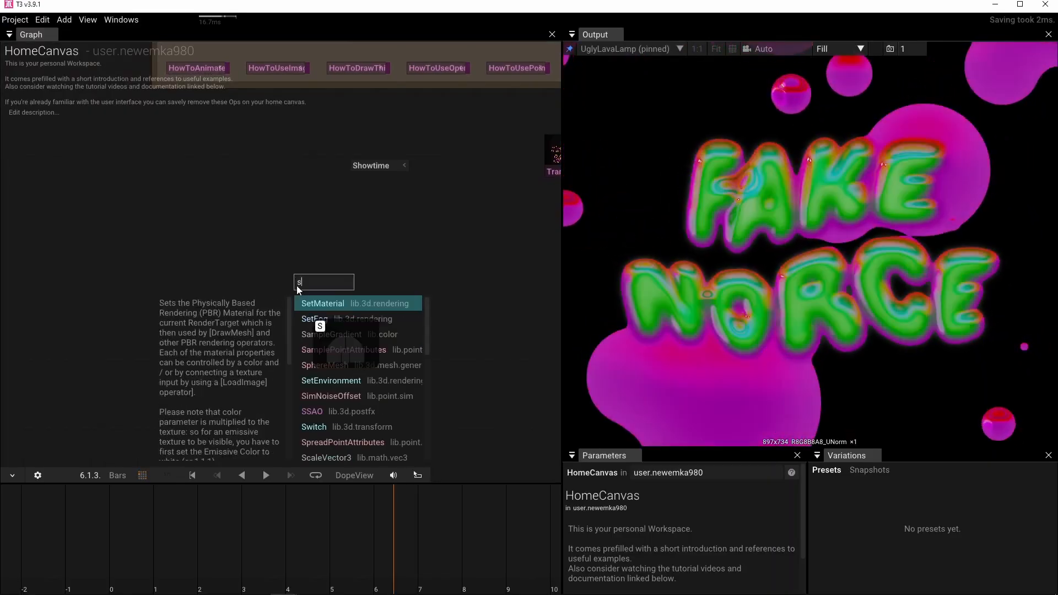
{"action": "type", "text": "tep"}
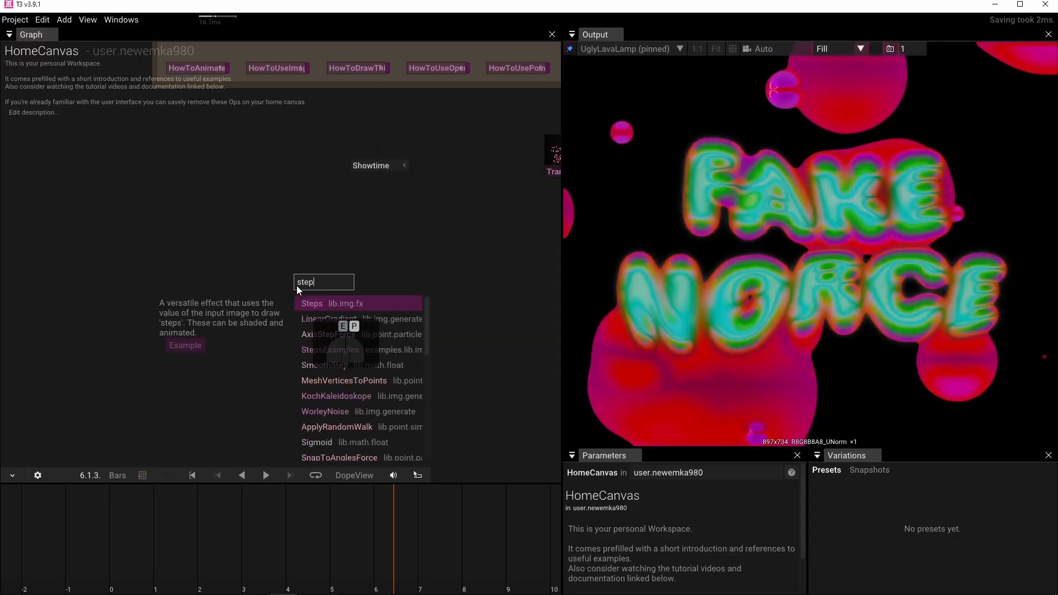
{"action": "left_click", "coordinate": [310, 302]}
{"action": "left_click", "coordinate": [312, 310]}
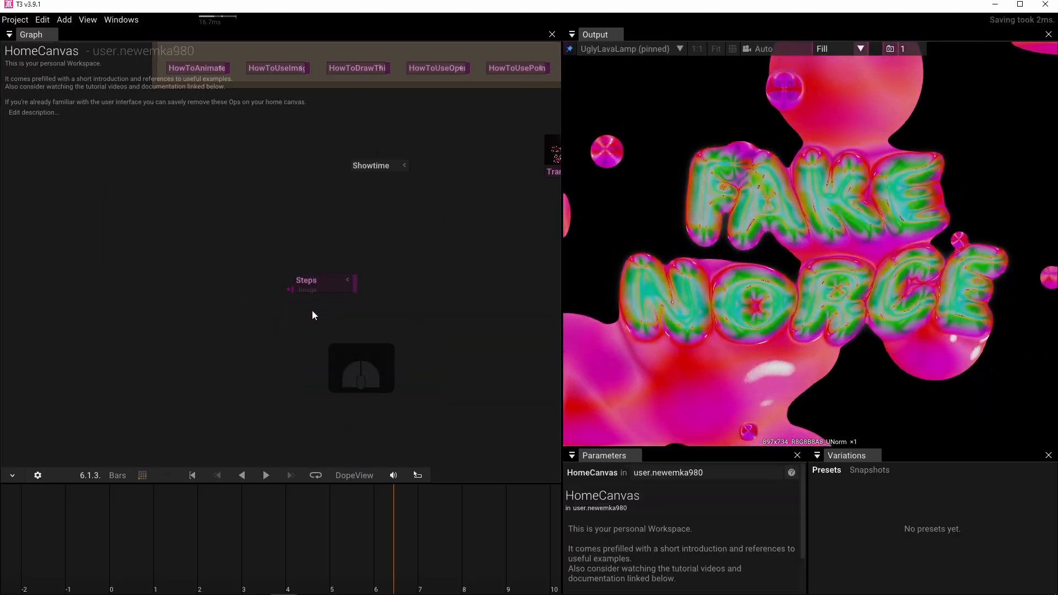
Add a FakeLight operator to the graph and place the Steps operator just above it.
{"action": "double_click", "coordinate": [312, 310]}
{"action": "type", "text": "fake"}
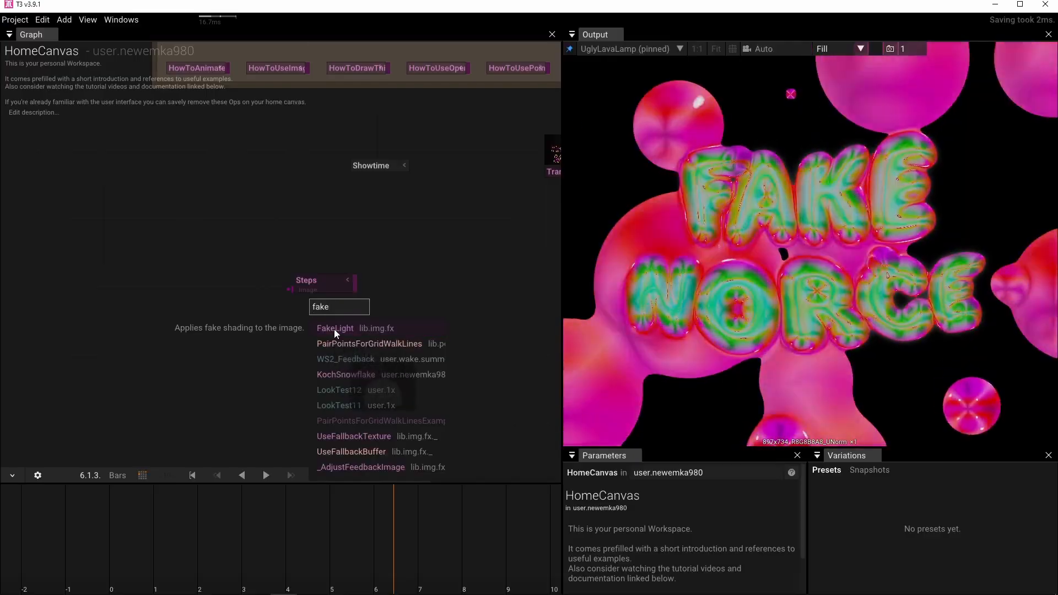
{"action": "left_click", "coordinate": [334, 329]}
{"action": "left_click_drag", "start_coordinate": [328, 281], "coordinate": [364, 250]}
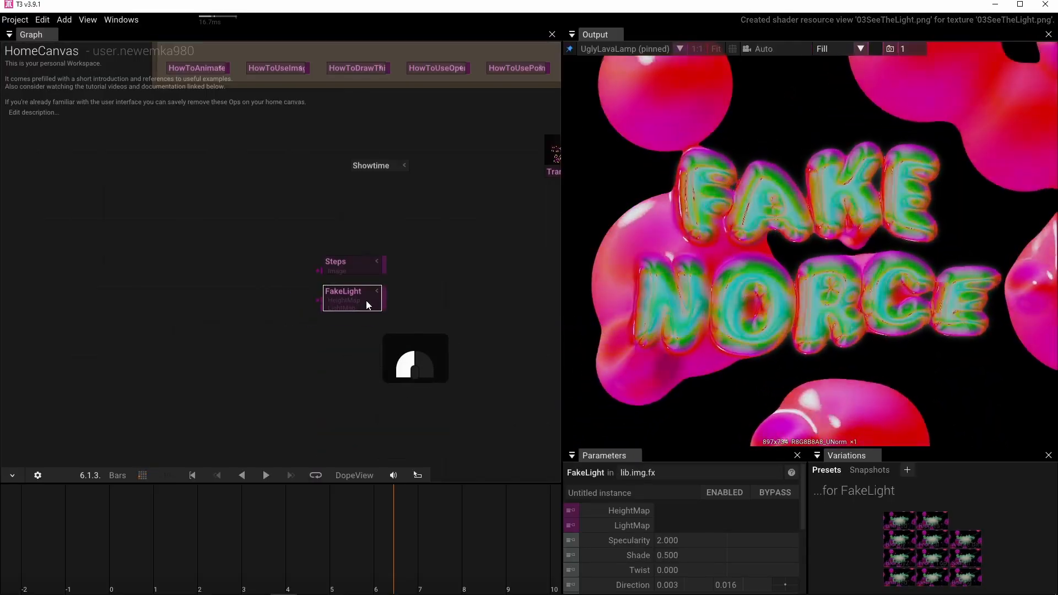
Add a LinePoints operator in the empty graph area well before the Steps and FakeLight operators.
{"action": "left_click_drag", "start_coordinate": [156, 307], "coordinate": [187, 282]}
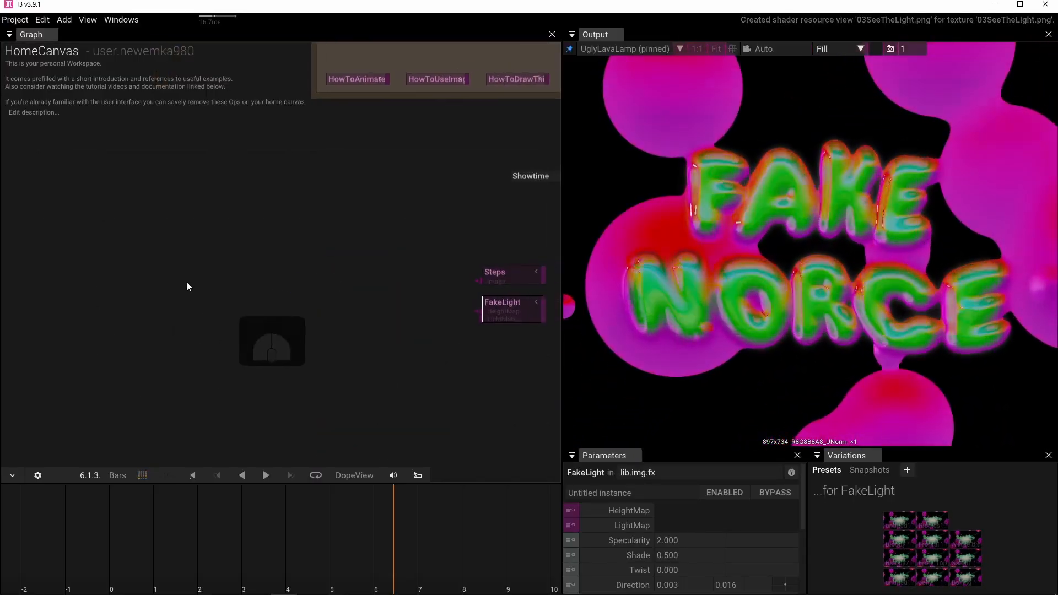
{"action": "key", "text": "Tab"}
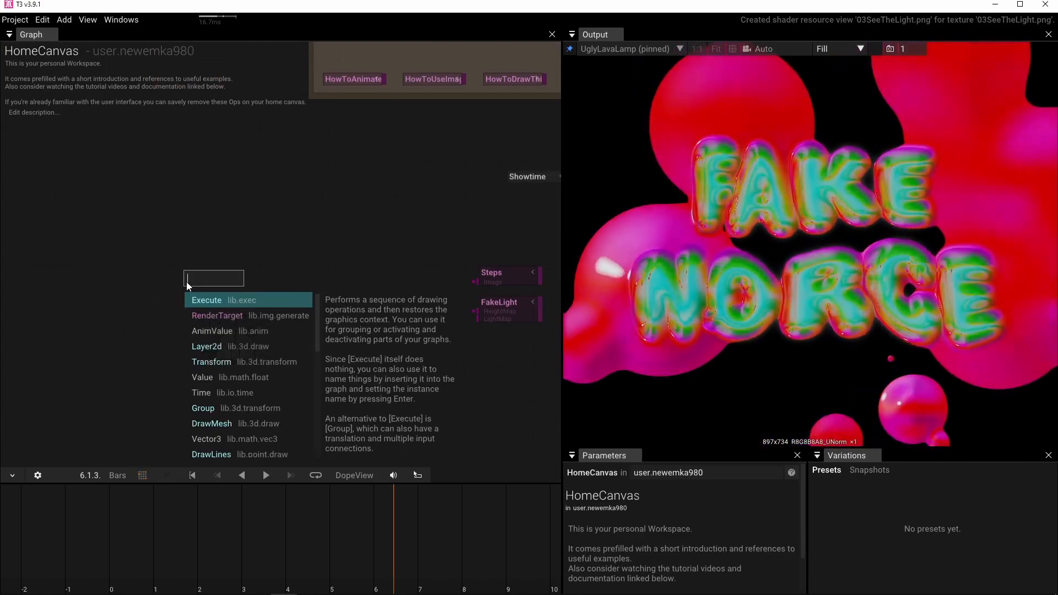
{"action": "type", "text": "l"}
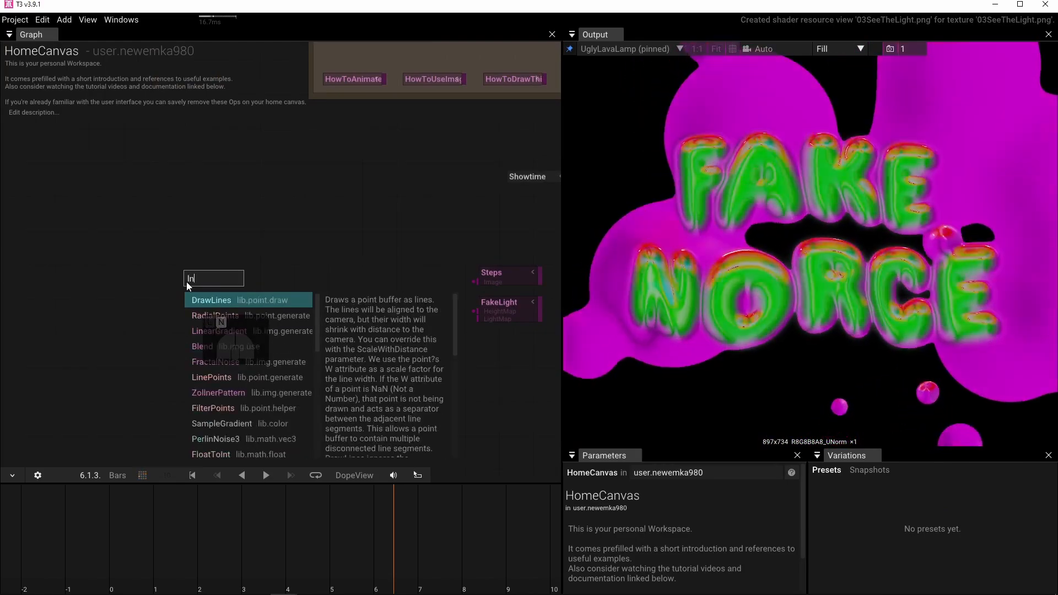
{"action": "type", "text": "ine"}
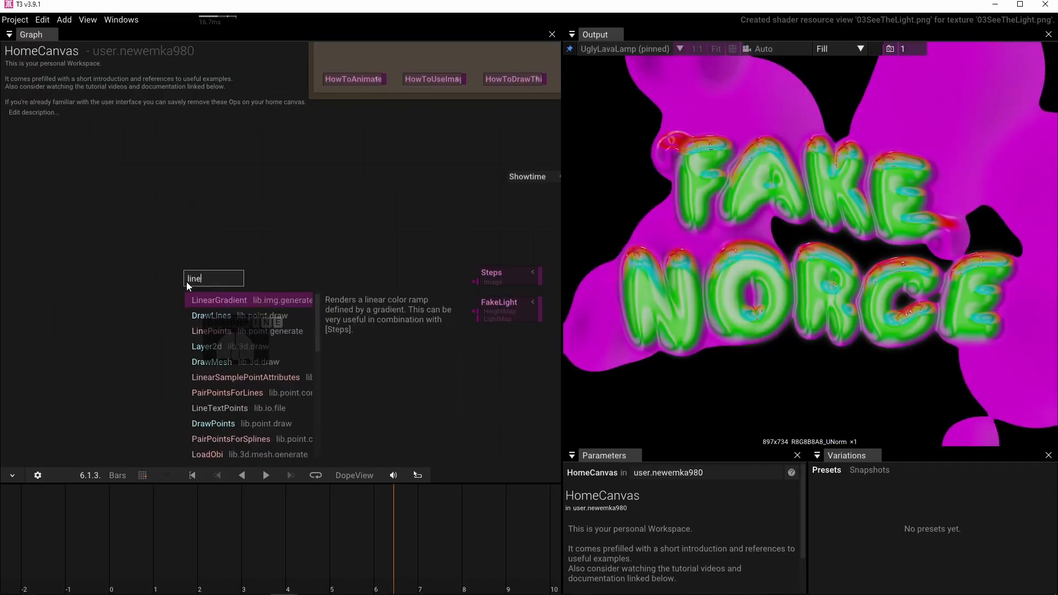
{"action": "left_click", "coordinate": [216, 331]}
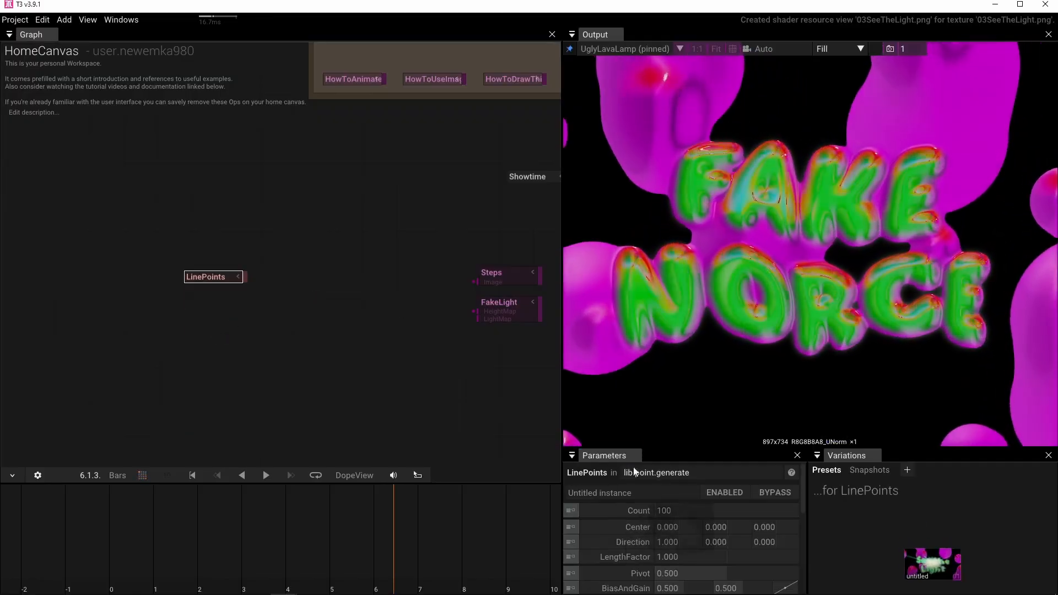
Enlarge the parameter area and set the LinePoints Count to 2.
{"action": "left_click_drag", "start_coordinate": [659, 449], "coordinate": [673, 256]}
{"action": "left_click", "coordinate": [676, 316]}
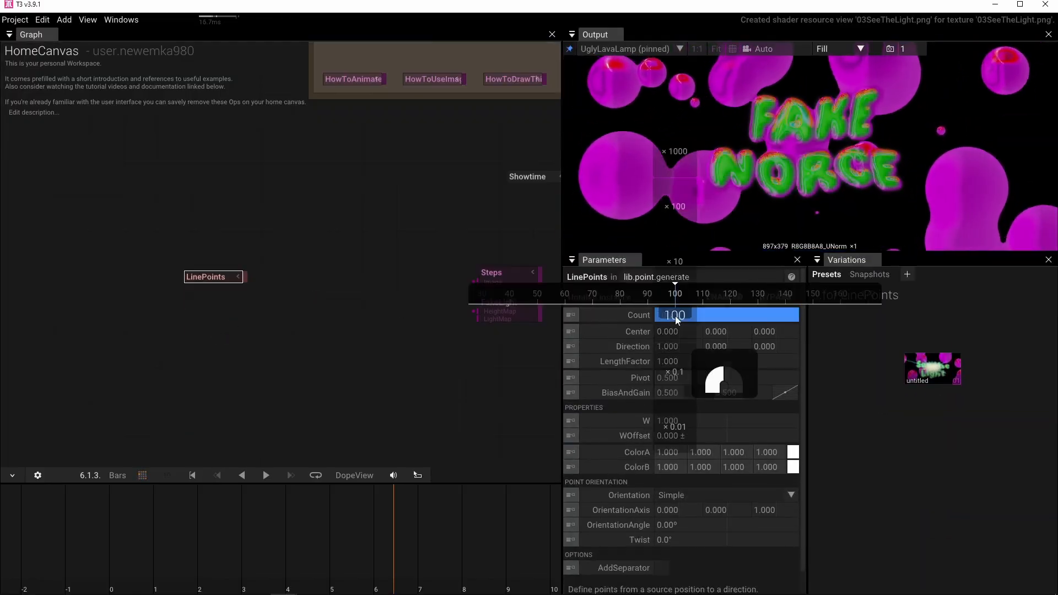
{"action": "type", "text": "2"}
{"action": "key", "text": "Return"}
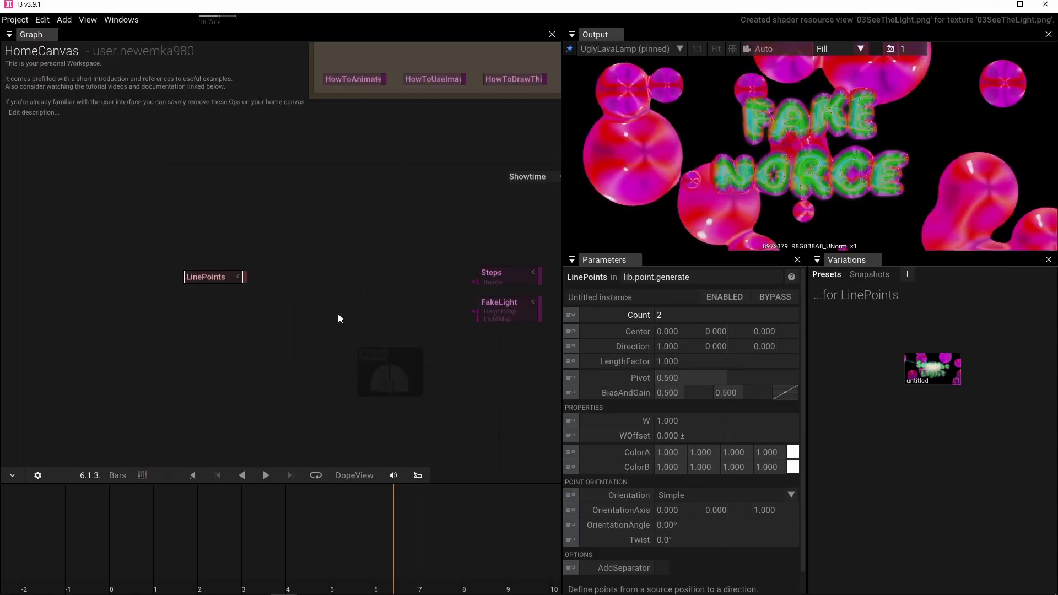
Extend the LinePoints output into a new DrawPoints operator and pin that operator to the output view.
{"action": "left_click_drag", "start_coordinate": [246, 277], "coordinate": [286, 283]}
{"action": "type", "text": "dra"}
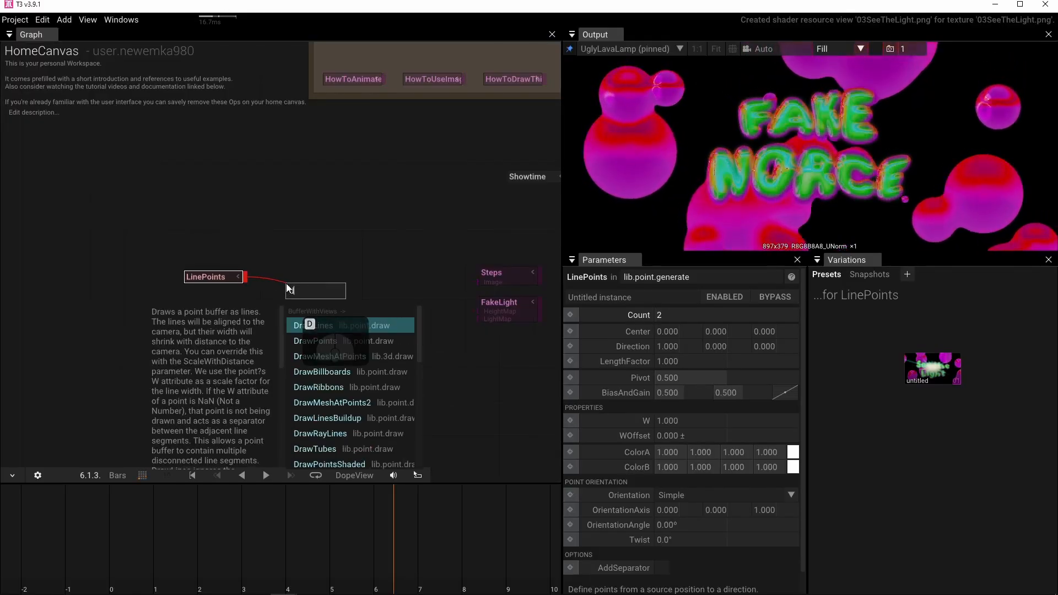
{"action": "left_click", "coordinate": [316, 341]}
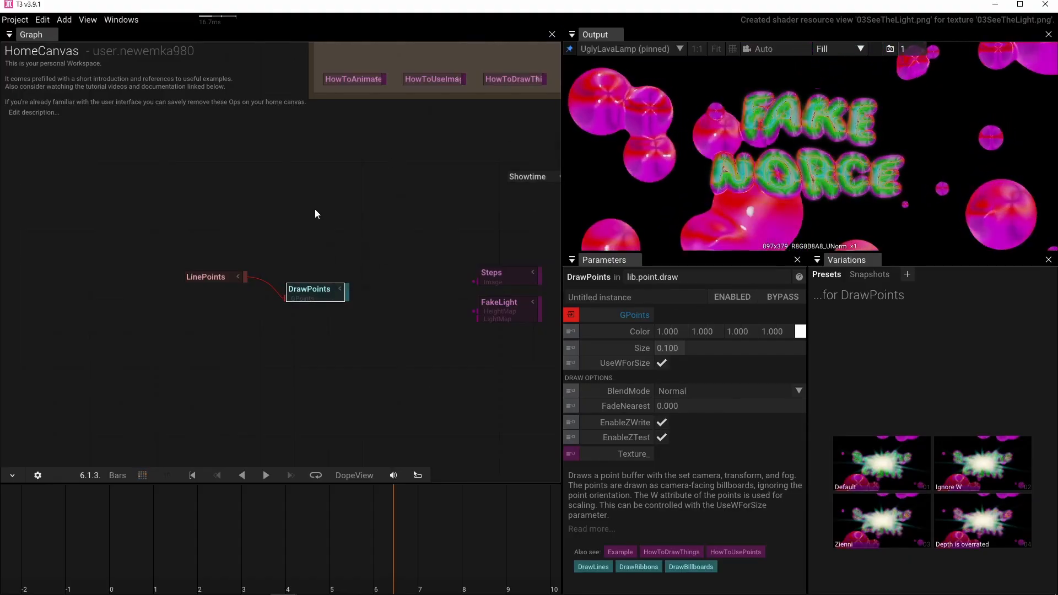
{"action": "key", "text": "p"}
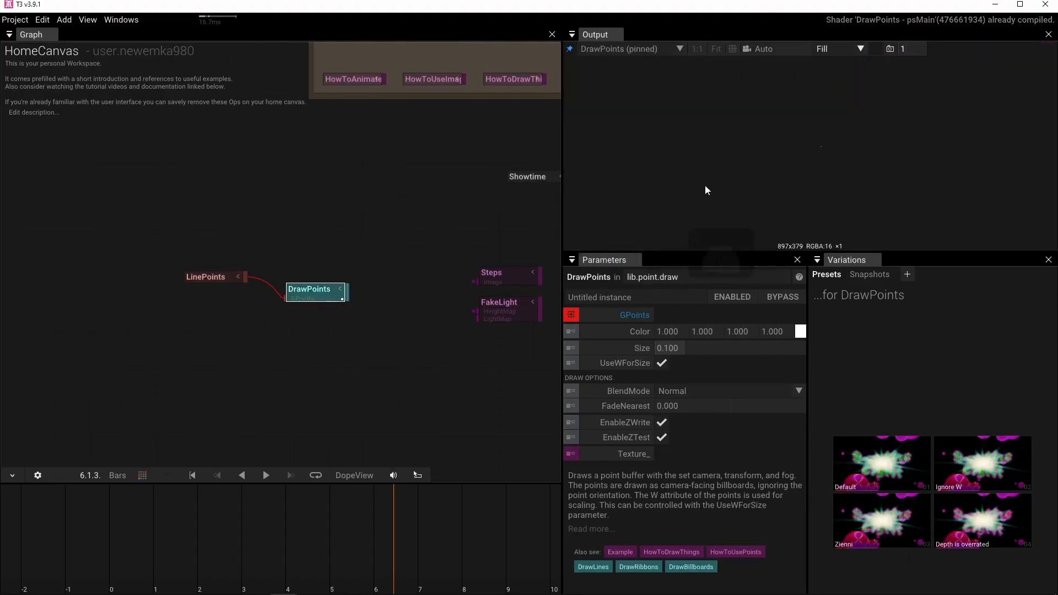
Set the DrawPoints Size to 2 and enlarge the output area for a closer view of the points.
{"action": "left_click", "coordinate": [678, 351]}
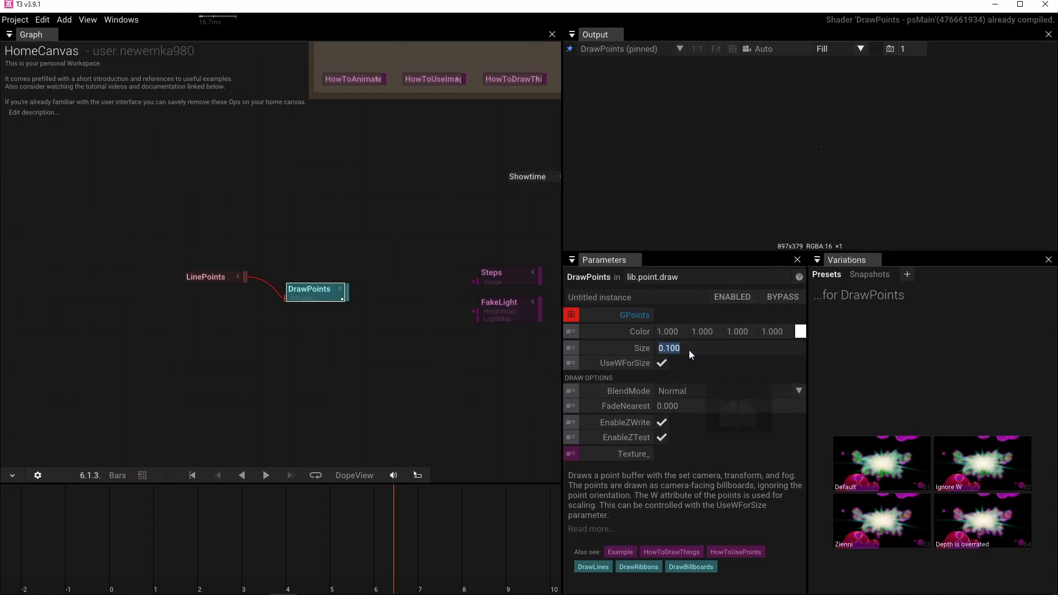
{"action": "type", "text": "2"}
{"action": "key", "text": "Return"}
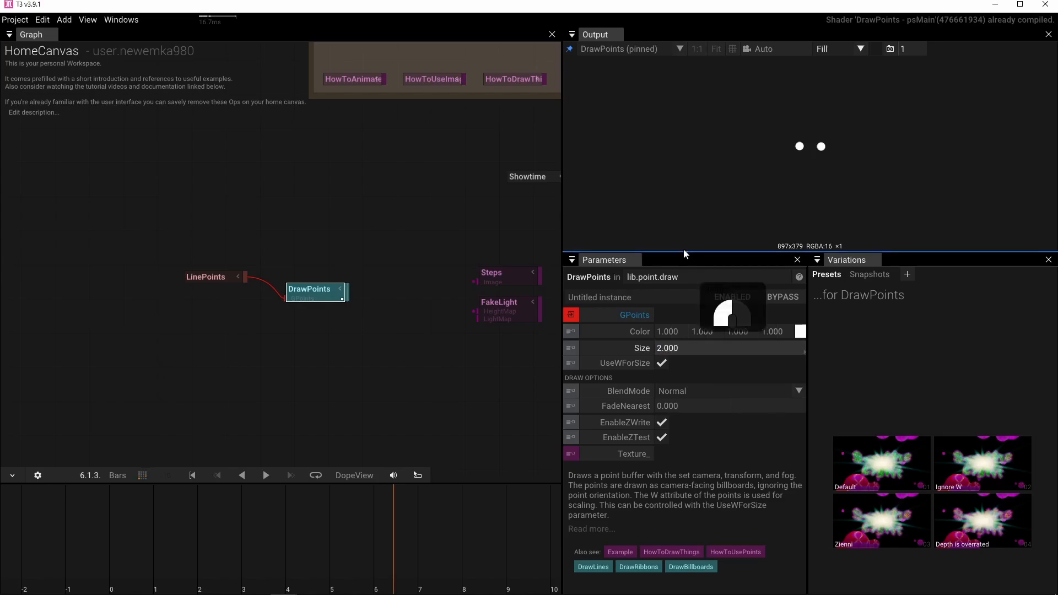
{"action": "left_click_drag", "start_coordinate": [685, 254], "coordinate": [687, 314]}
{"action": "scroll", "coordinate": [838, 186], "scroll_direction": "up", "scroll_amount": 3}
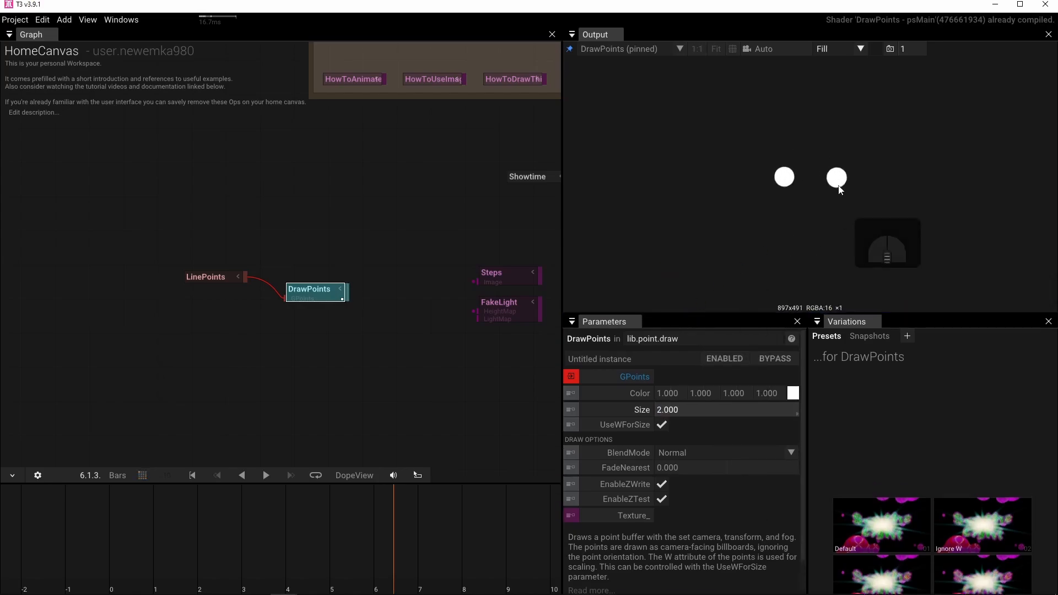
Add a RadialGradient operator and connect its output to the Texture_ input of DrawPoints.
{"action": "left_click", "coordinate": [199, 334]}
{"action": "key", "text": "Tab"}
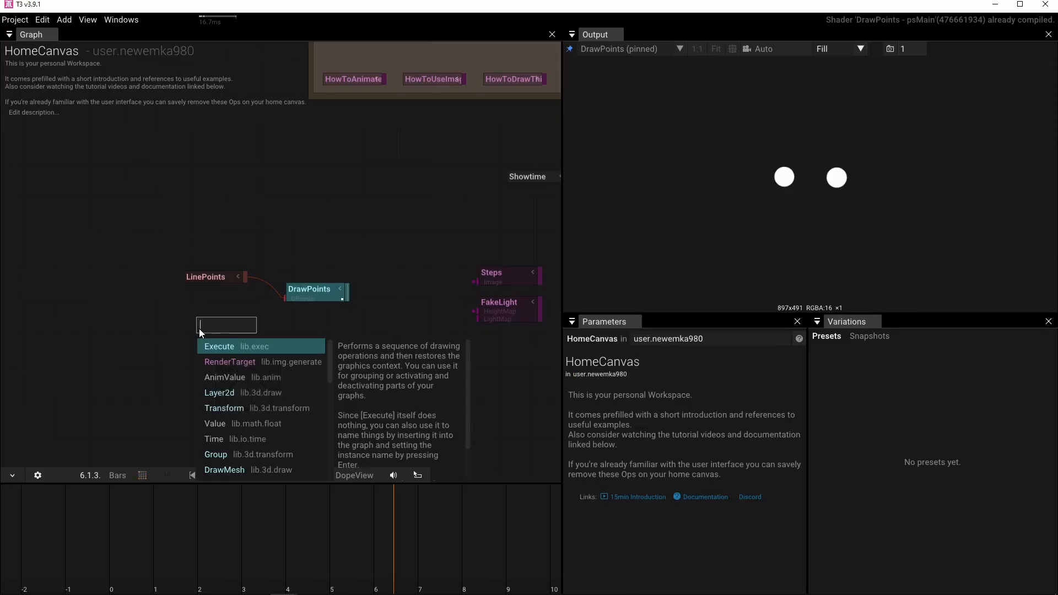
{"action": "type", "text": "ra"}
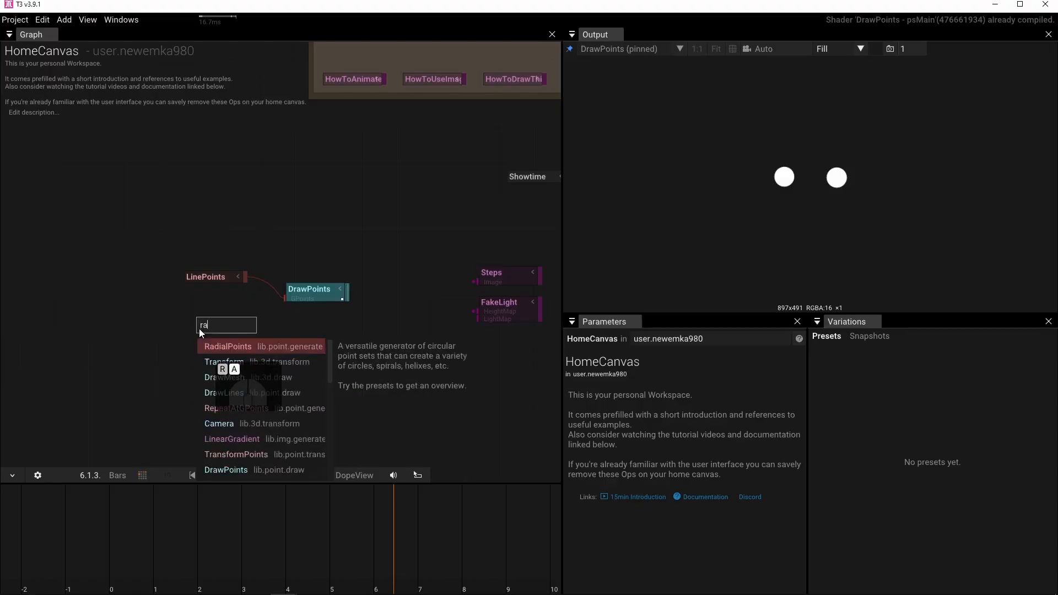
{"action": "type", "text": "dia"}
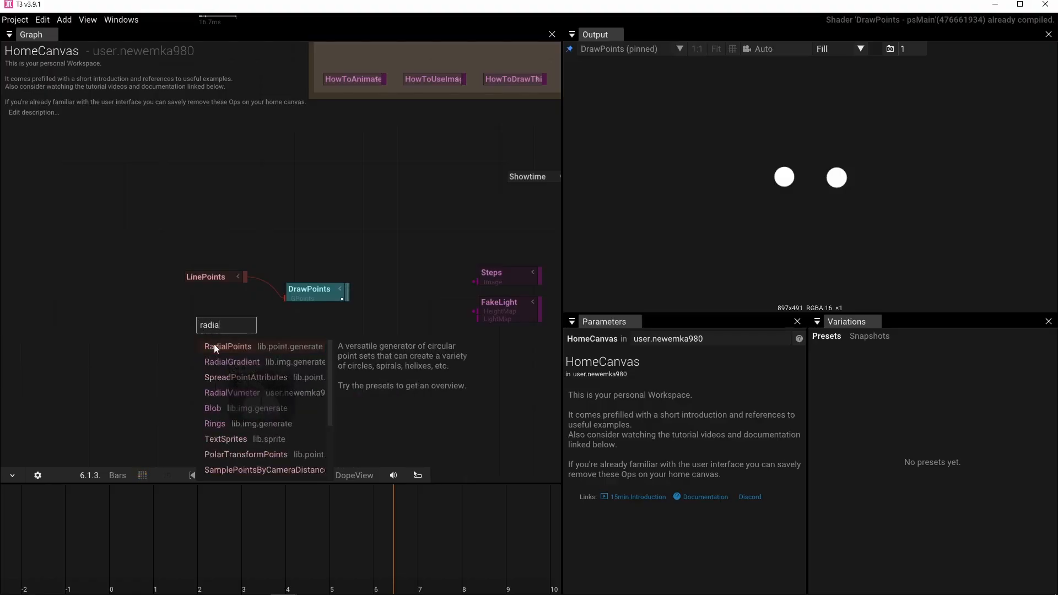
{"action": "left_click", "coordinate": [219, 361]}
{"action": "left_click_drag", "start_coordinate": [258, 323], "coordinate": [292, 298]}
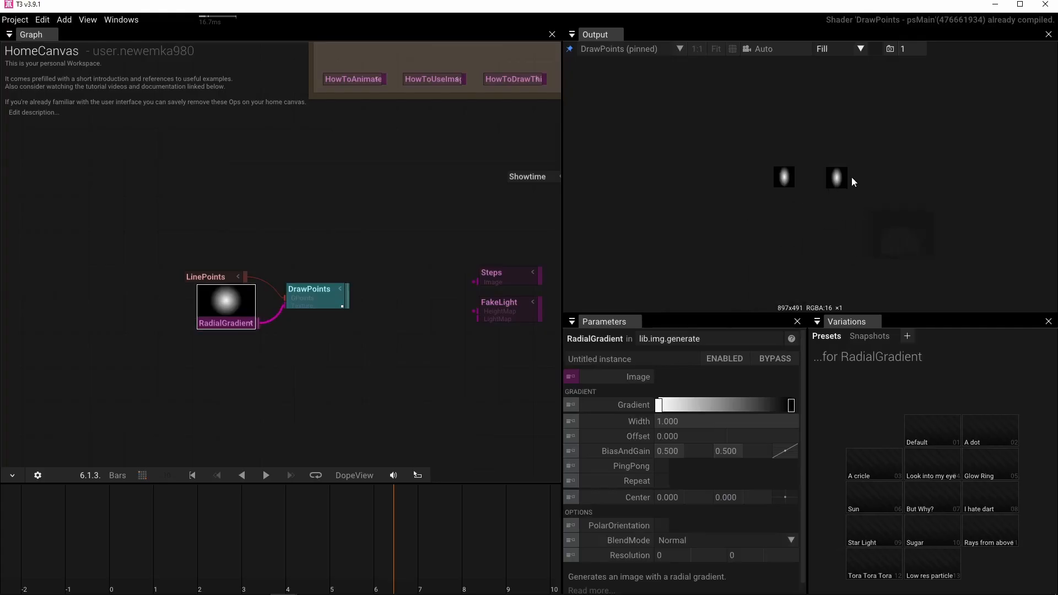
View the textured points up close and move the RadialGradient operator further below LinePoints.
{"action": "scroll", "coordinate": [831, 183], "scroll_direction": "up", "scroll_amount": 5}
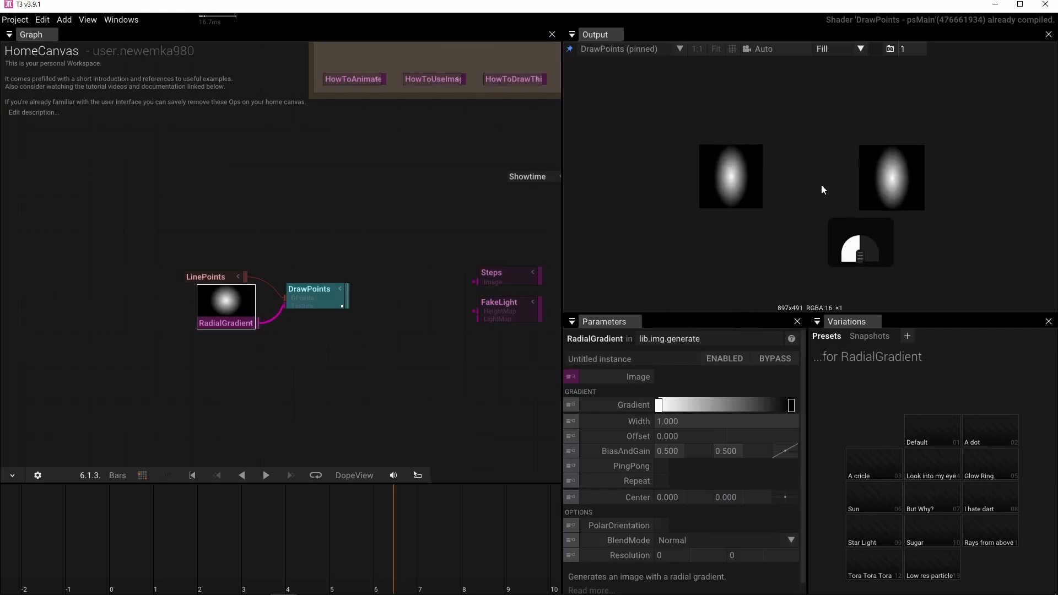
{"action": "mouse_move", "coordinate": [822, 189]}
{"action": "left_mouse_down"}
{"action": "mouse_move", "coordinate": [812, 201]}
{"action": "mouse_move", "coordinate": [780, 180]}
{"action": "mouse_move", "coordinate": [830, 170]}
{"action": "mouse_move", "coordinate": [818, 192]}
{"action": "left_mouse_up"}
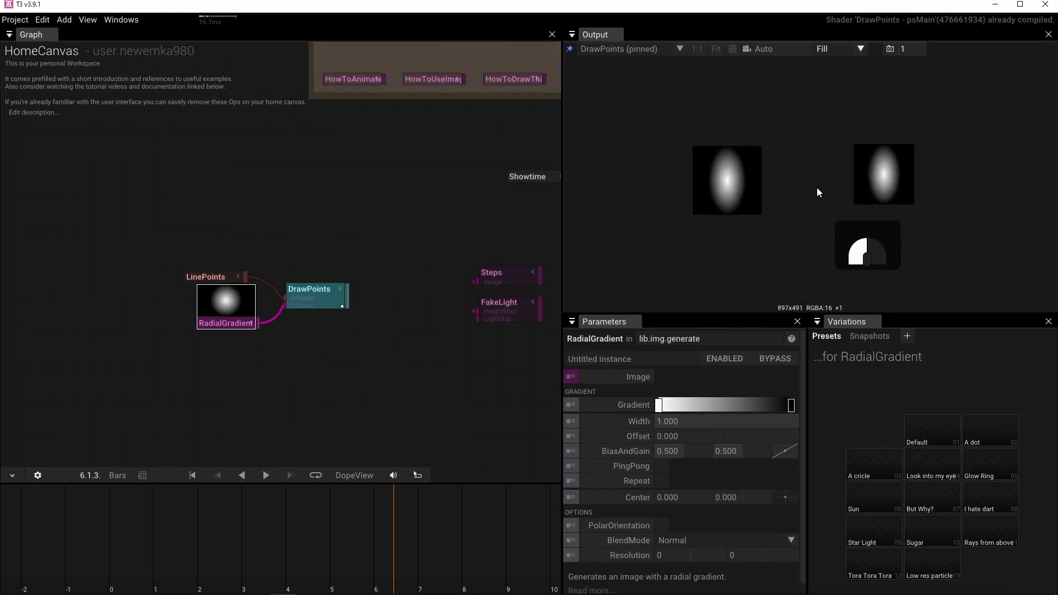
{"action": "left_click_drag", "start_coordinate": [229, 330], "coordinate": [227, 357]}
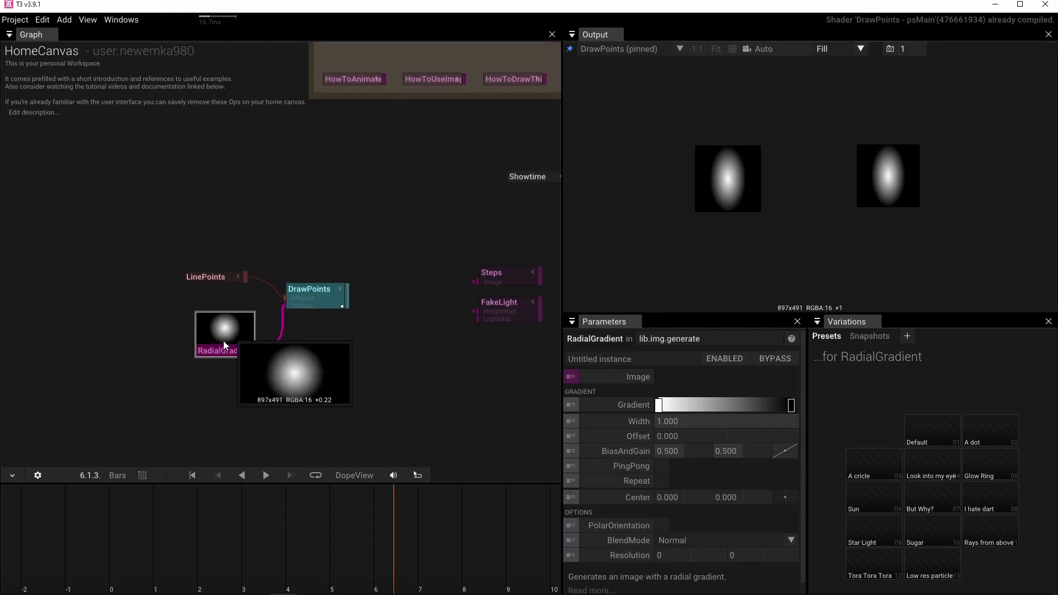
Set the RadialGradient Resolution to 256 by 256.
{"action": "scroll", "coordinate": [223, 341], "scroll_direction": "up", "scroll_amount": 5}
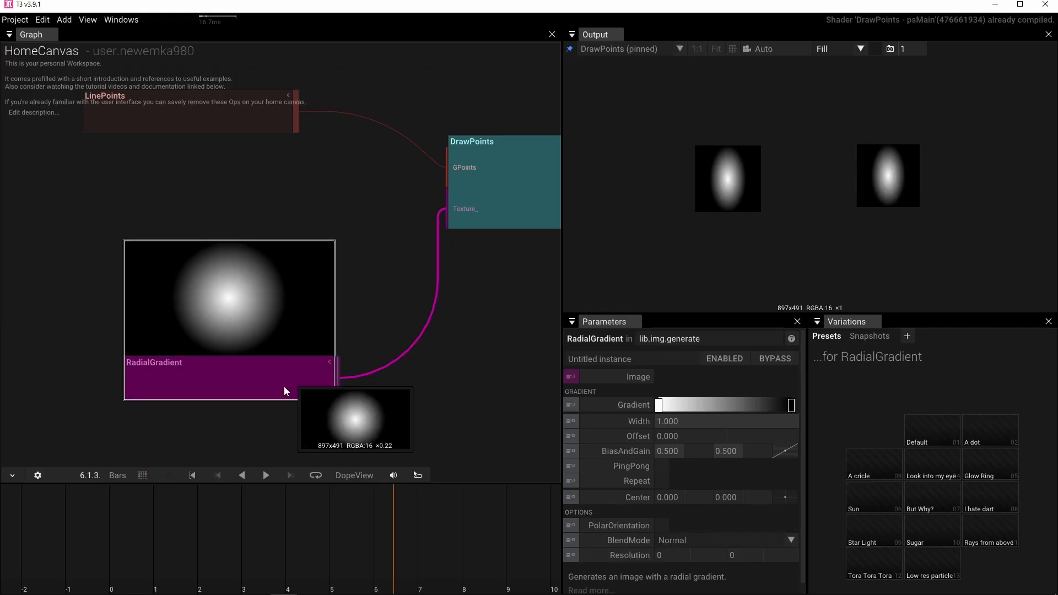
{"action": "left_click", "coordinate": [676, 555]}
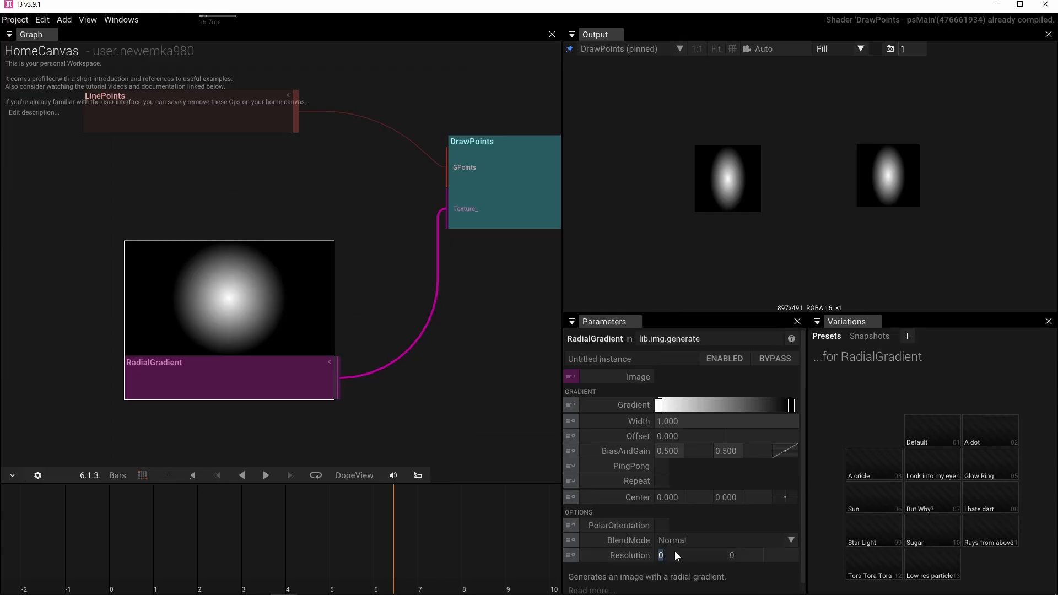
{"action": "type", "text": "2"}
{"action": "left_click_drag", "start_coordinate": [742, 550], "coordinate": [745, 556]}
{"action": "type", "text": "256"}
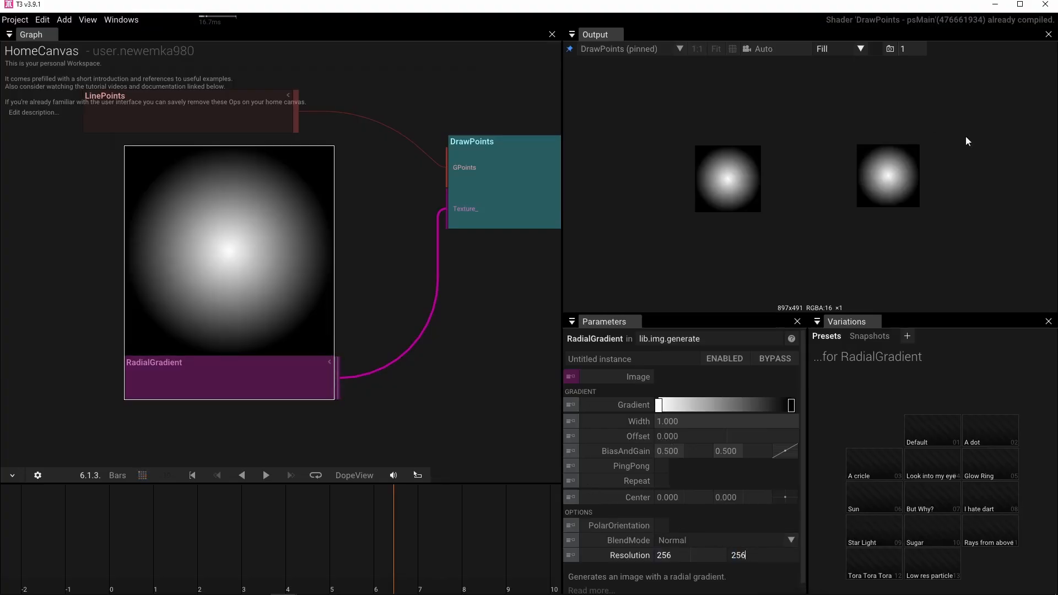
Rearrange the LinePoints and RadialGradient operators so they are aligned and clear of each other before DrawPoints.
{"action": "left_click_drag", "start_coordinate": [354, 253], "coordinate": [341, 235]}
{"action": "scroll", "coordinate": [341, 236], "scroll_direction": "down", "scroll_amount": 3}
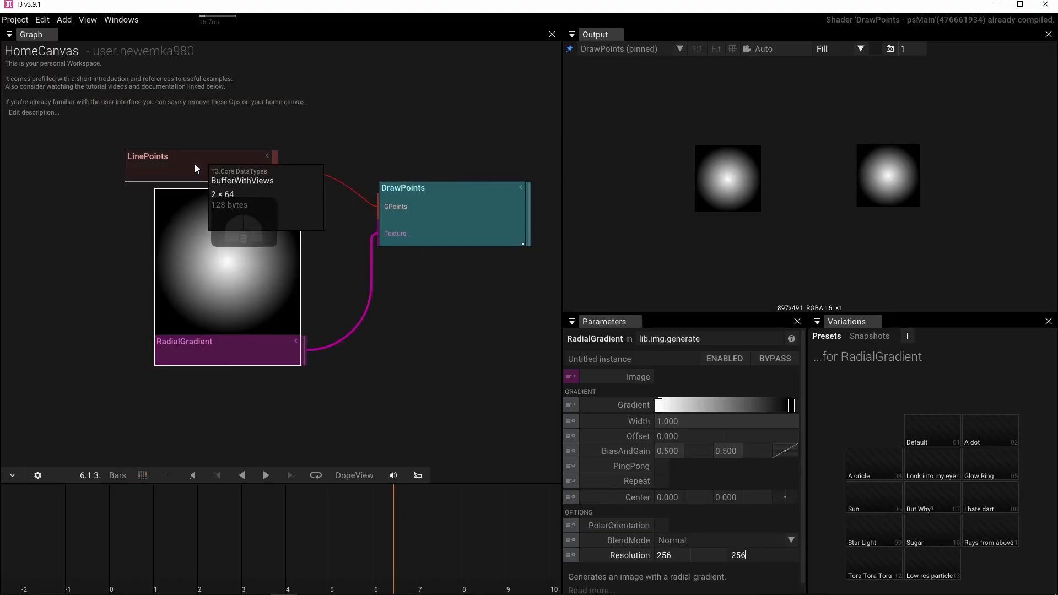
{"action": "left_click_drag", "start_coordinate": [194, 164], "coordinate": [233, 159]}
{"action": "left_click_drag", "start_coordinate": [238, 341], "coordinate": [237, 352]}
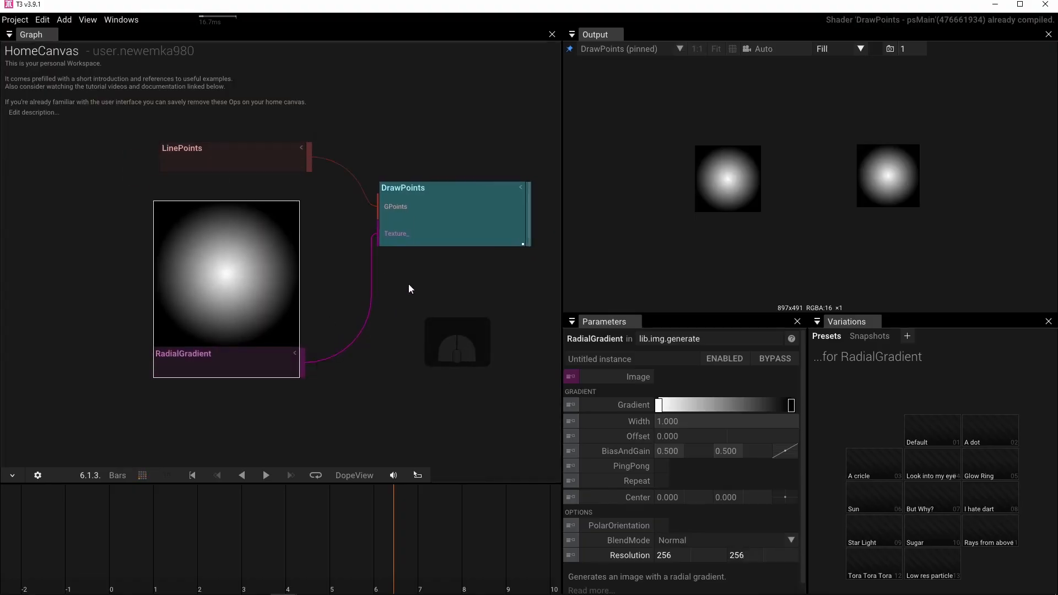
Reduce the LengthFactor of LinePoints until the two gradient points overlap in the output.
{"action": "left_click_drag", "start_coordinate": [404, 284], "coordinate": [300, 289]}
{"action": "left_click", "coordinate": [138, 157]}
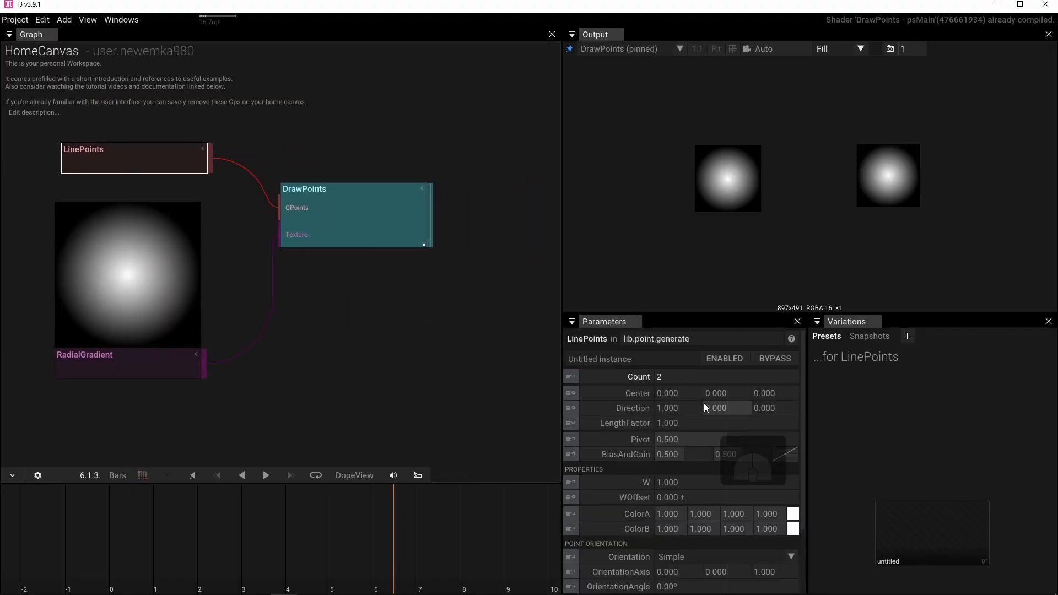
{"action": "left_click_drag", "start_coordinate": [705, 423], "coordinate": [509, 423]}
{"action": "mouse_move", "coordinate": [839, 210]}
{"action": "left_mouse_down"}
{"action": "mouse_move", "coordinate": [818, 198]}
{"action": "mouse_move", "coordinate": [863, 201]}
{"action": "mouse_move", "coordinate": [833, 201]}
{"action": "mouse_move", "coordinate": [850, 203]}
{"action": "left_mouse_up"}
Save the project and turn off EnableZWrite for the DrawPoints operator.
{"action": "left_click", "coordinate": [306, 194]}
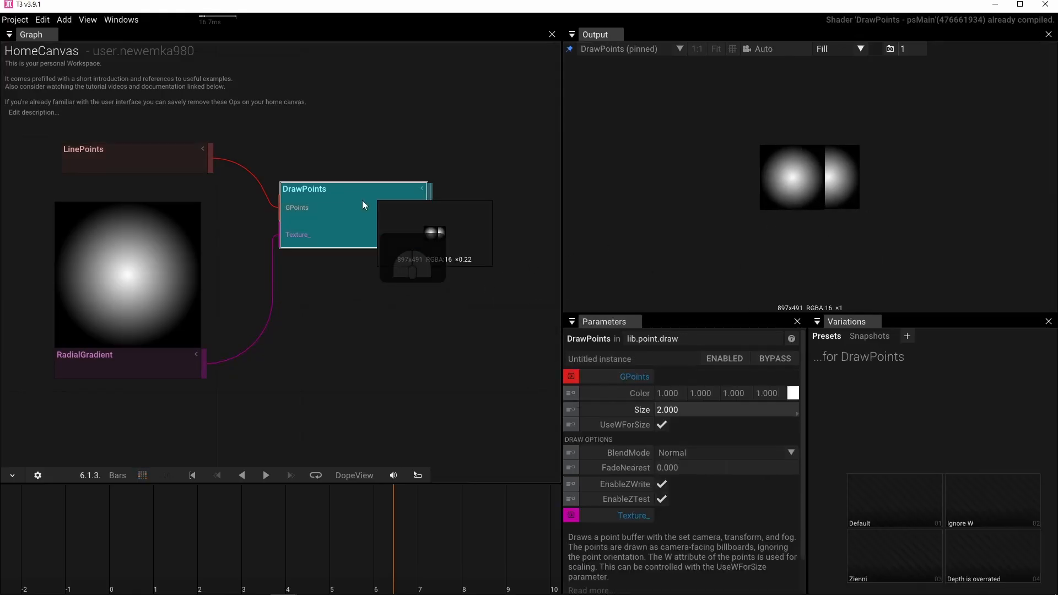
{"action": "key", "text": "ctrl+s"}
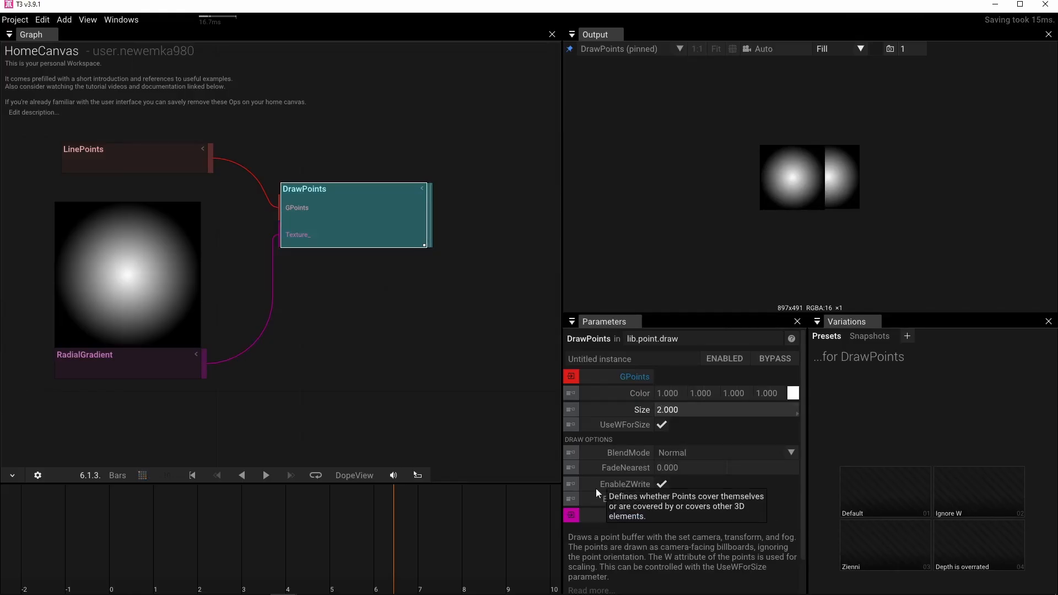
{"action": "left_click", "coordinate": [662, 485]}
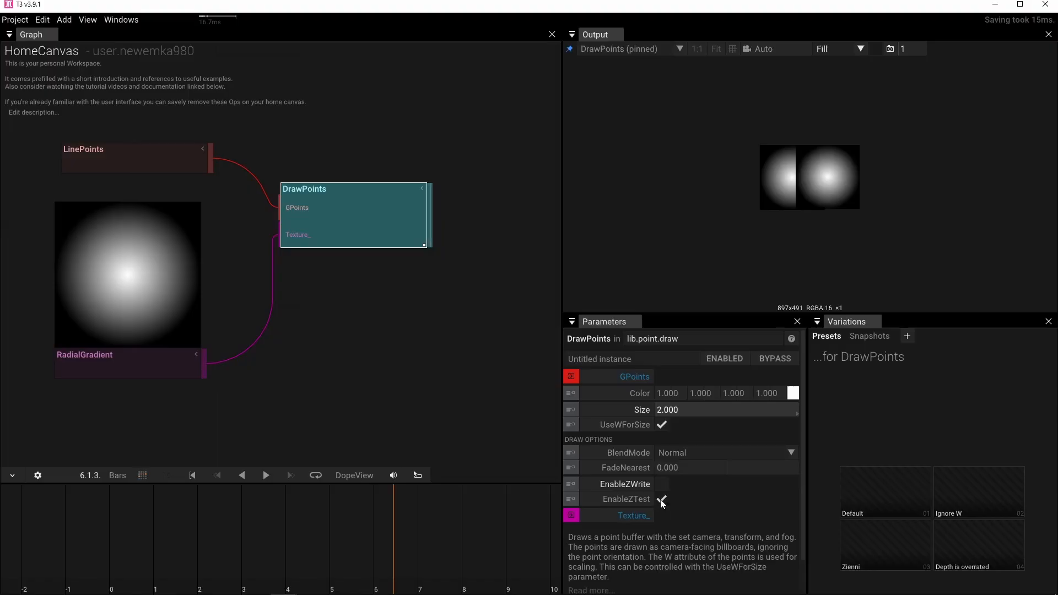
Turn off EnableZTest for DrawPoints and set its BlendMode to Additive.
{"action": "left_click", "coordinate": [662, 500]}
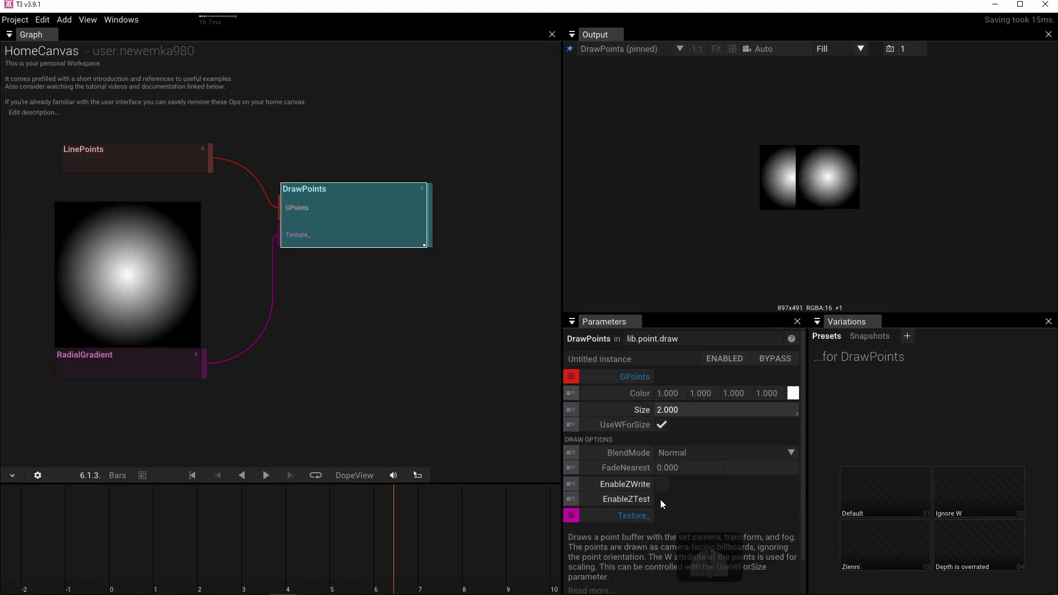
{"action": "left_click", "coordinate": [791, 452]}
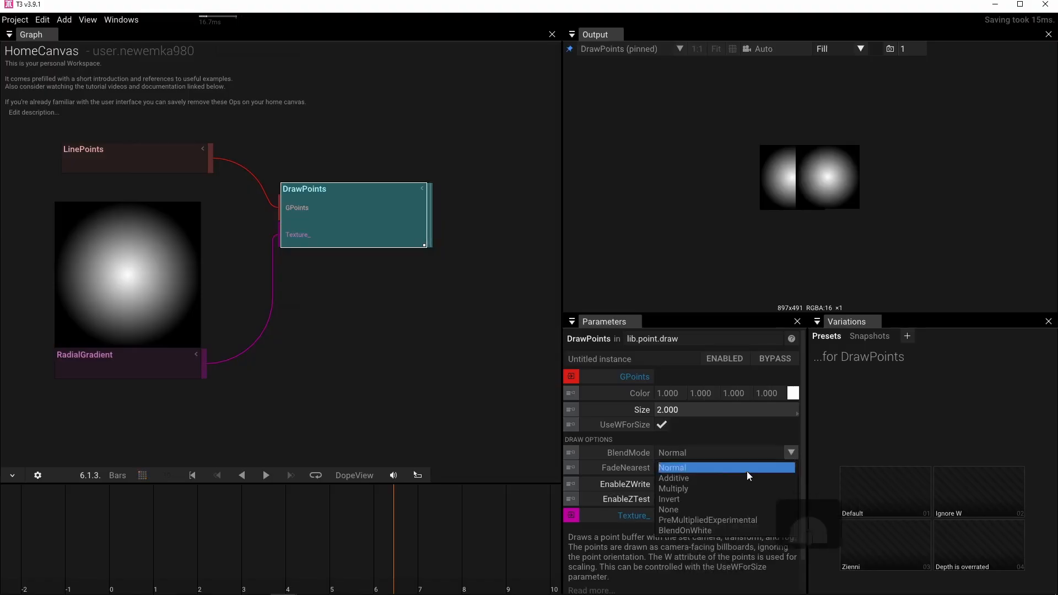
{"action": "left_click", "coordinate": [735, 481]}
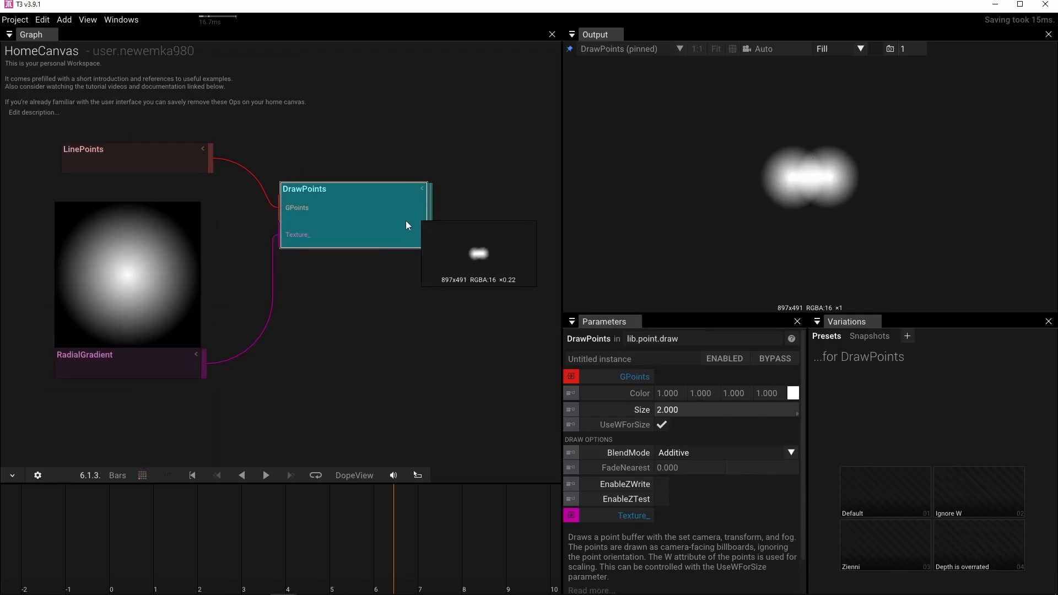
{"action": "left_click_drag", "start_coordinate": [778, 213], "coordinate": [761, 194]}
Add a RenderTarget operator fed by the DrawPoints output and place it between DrawPoints and Steps.
{"action": "scroll", "coordinate": [419, 202], "scroll_direction": "down", "scroll_amount": 5}
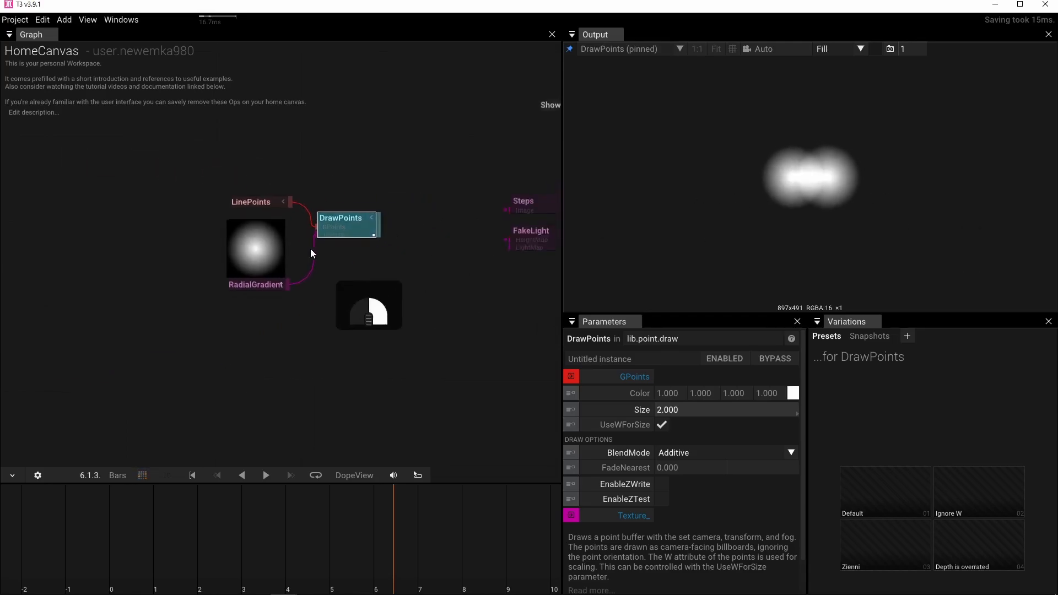
{"action": "left_click_drag", "start_coordinate": [301, 245], "coordinate": [354, 223]}
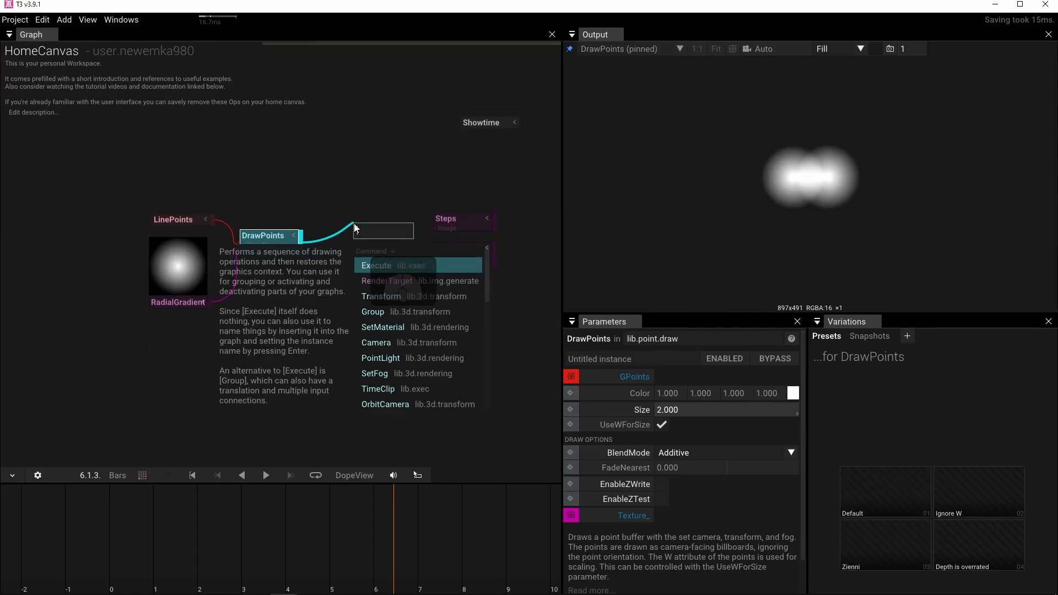
{"action": "type", "text": "render"}
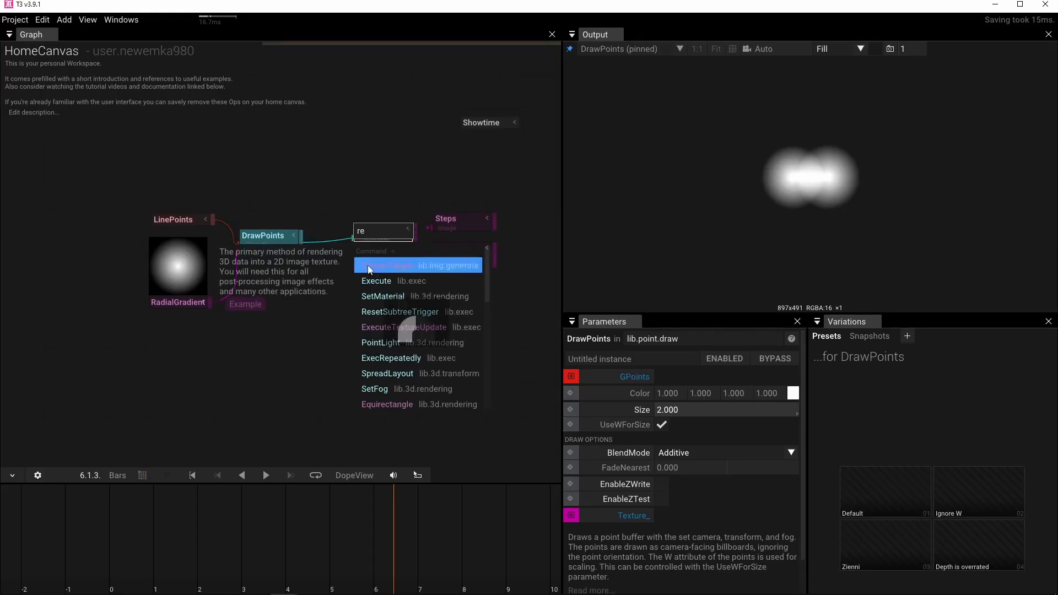
{"action": "left_click", "coordinate": [369, 265]}
{"action": "left_click_drag", "start_coordinate": [365, 239], "coordinate": [344, 241]}
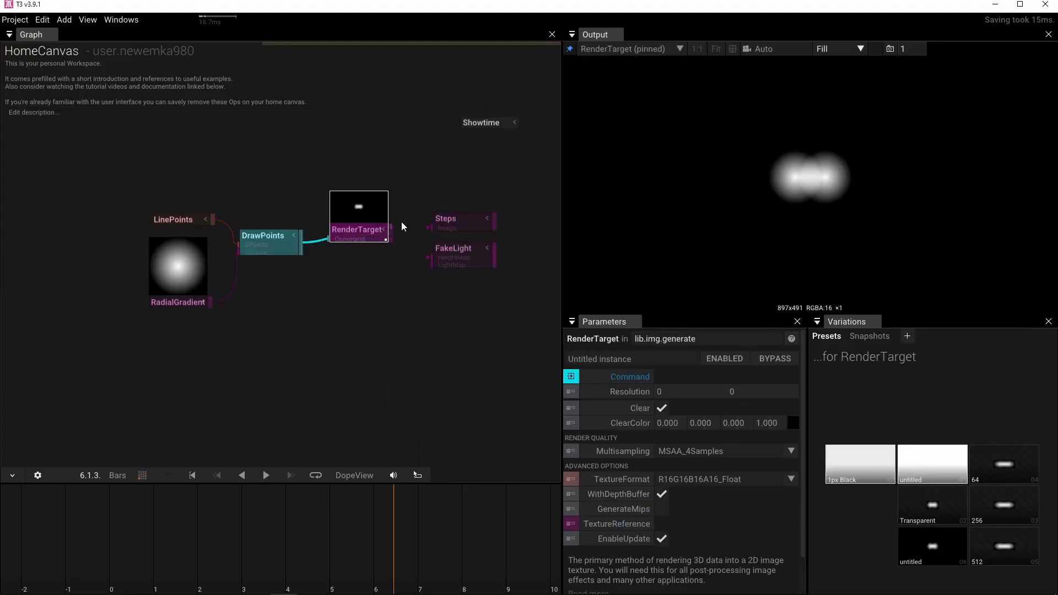
Connect the RenderTarget output to the Image input of Steps and pin Steps to the output view.
{"action": "left_click_drag", "start_coordinate": [395, 226], "coordinate": [462, 220]}
{"action": "left_click", "coordinate": [463, 224]}
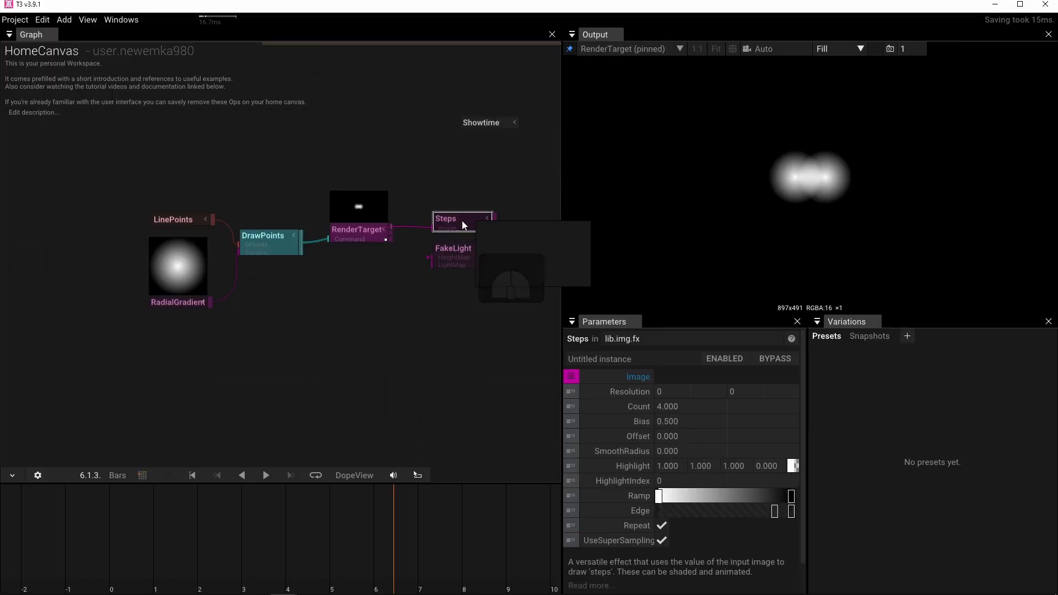
{"action": "key", "text": "p"}
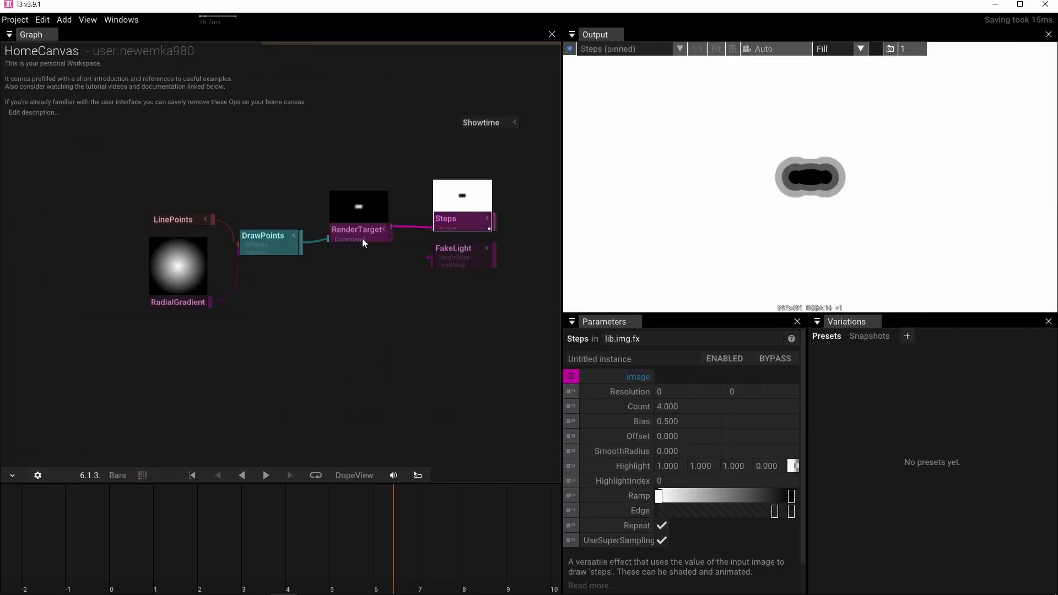
Set the Size of the DrawPoints operator to 6.
{"action": "left_click", "coordinate": [263, 239]}
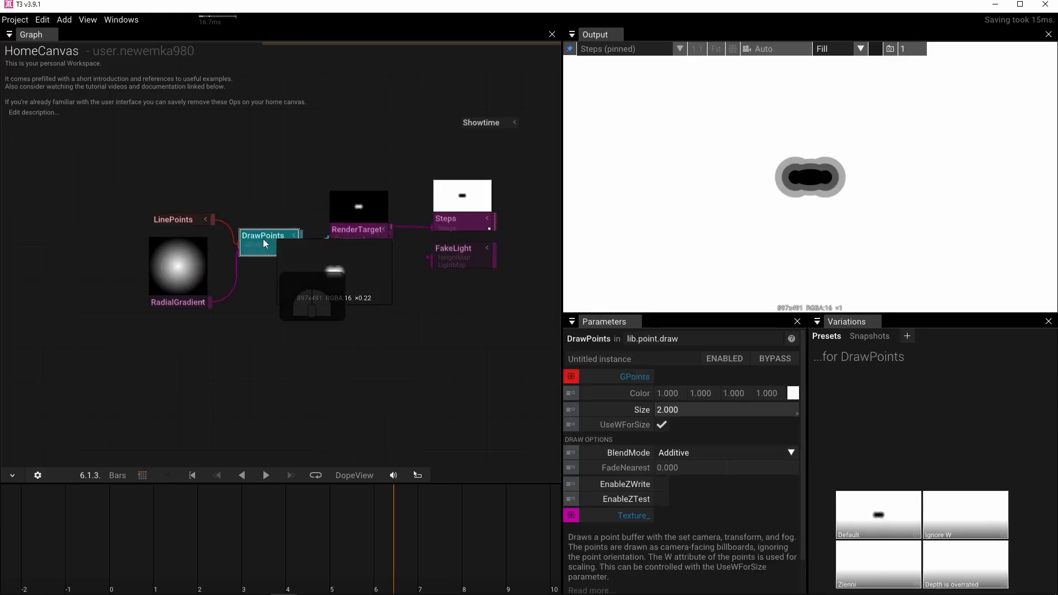
{"action": "left_click", "coordinate": [689, 409]}
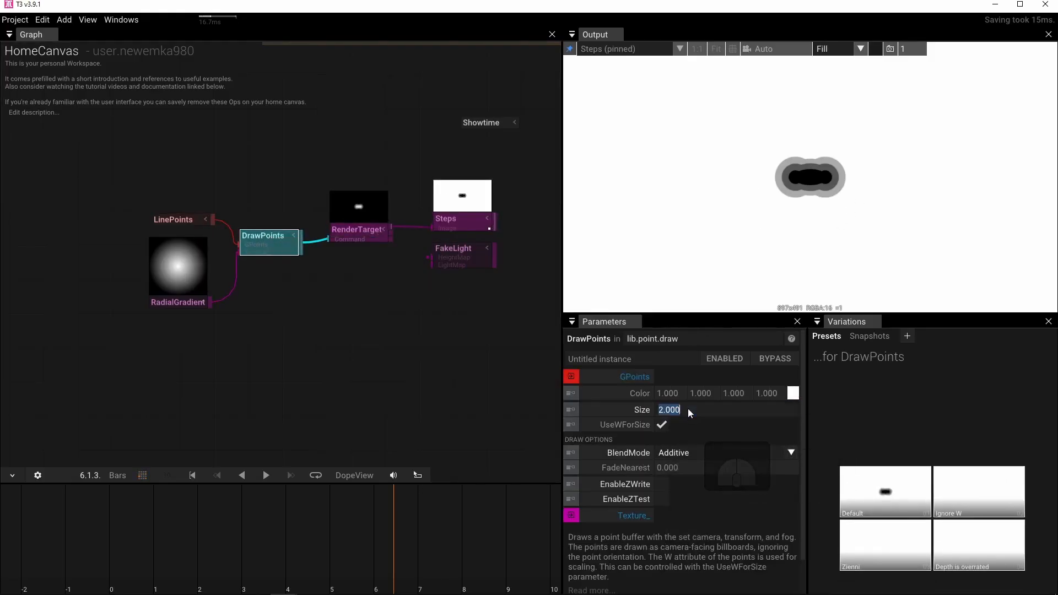
{"action": "type", "text": "10"}
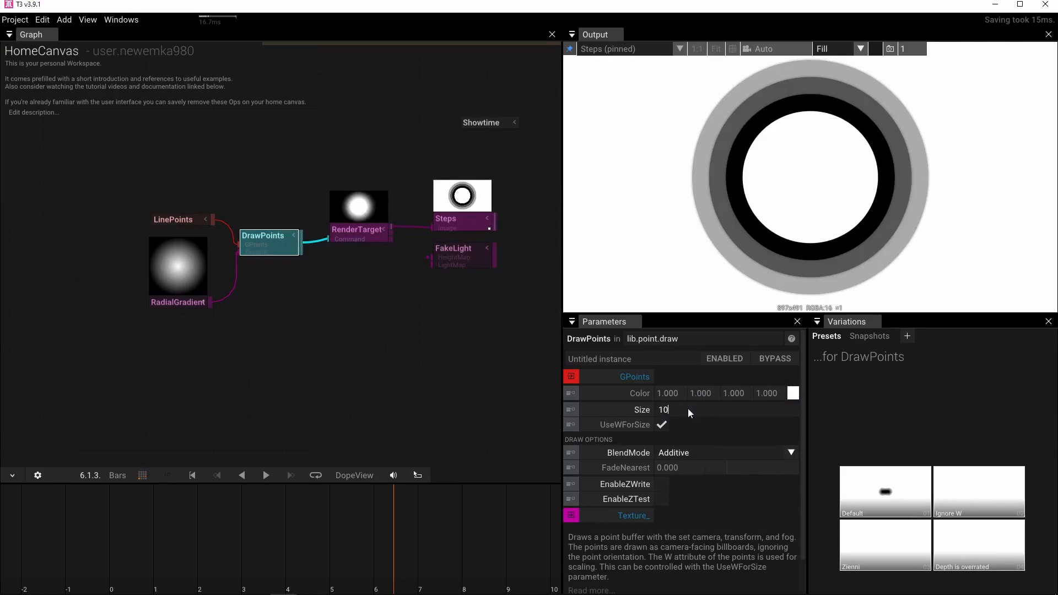
{"action": "left_click_drag", "start_coordinate": [688, 409], "coordinate": [654, 408]}
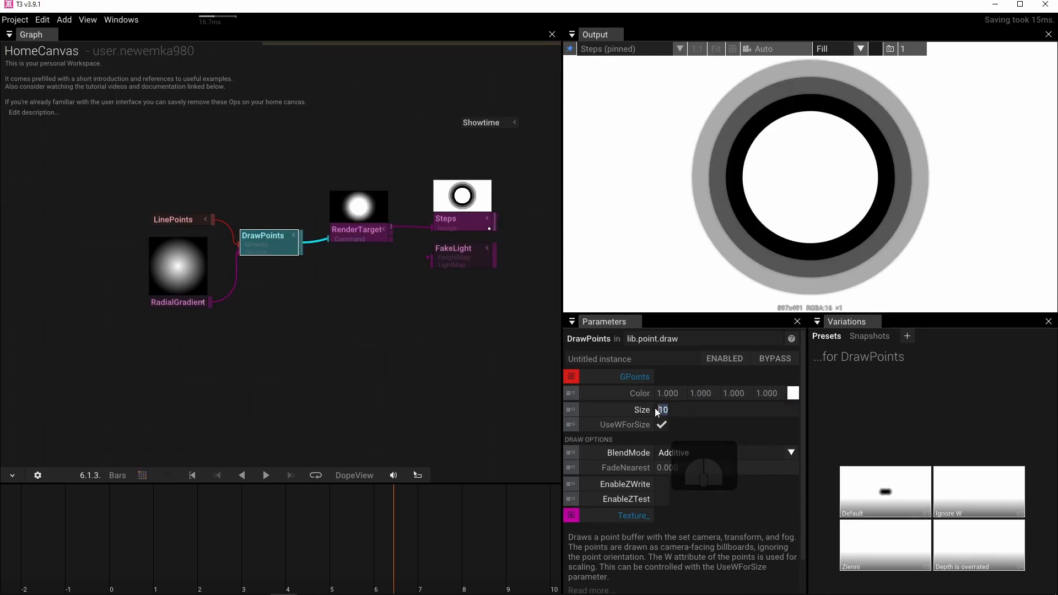
{"action": "type", "text": "6"}
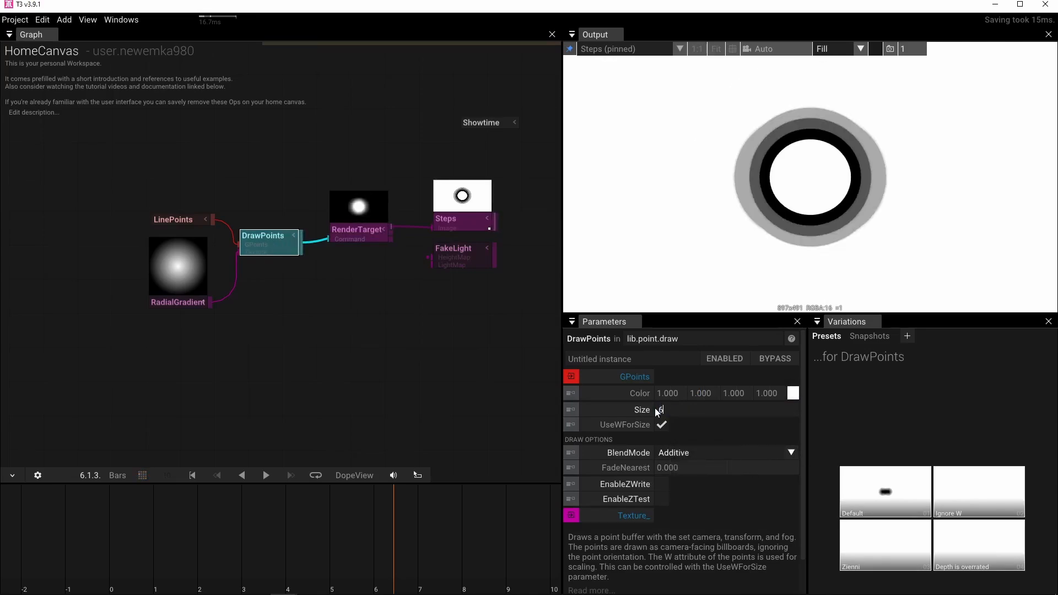
{"action": "key", "text": "BackSpace"}
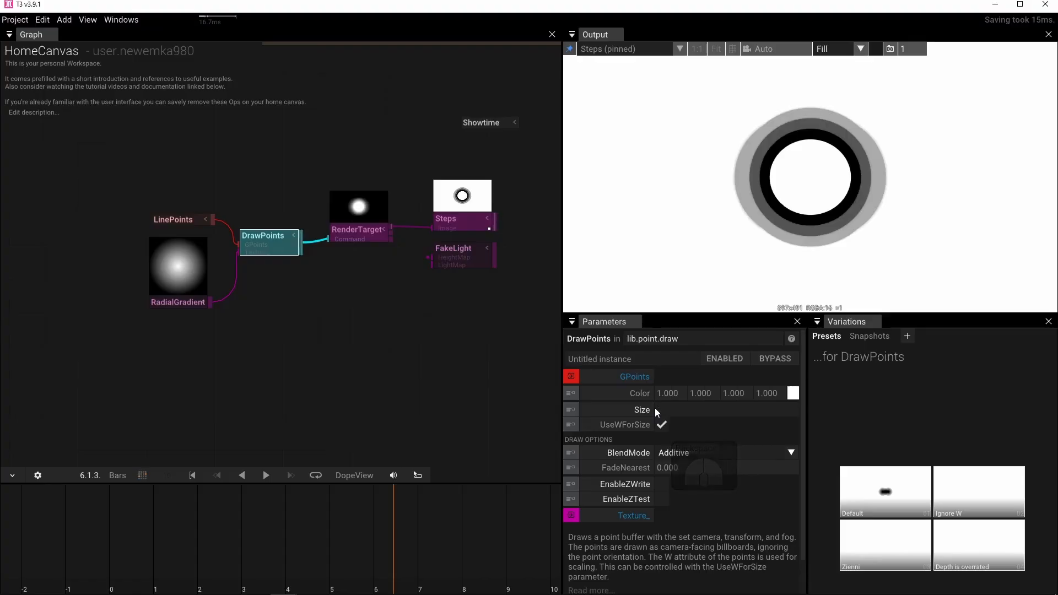
{"action": "type", "text": "6"}
{"action": "key", "text": "Return"}
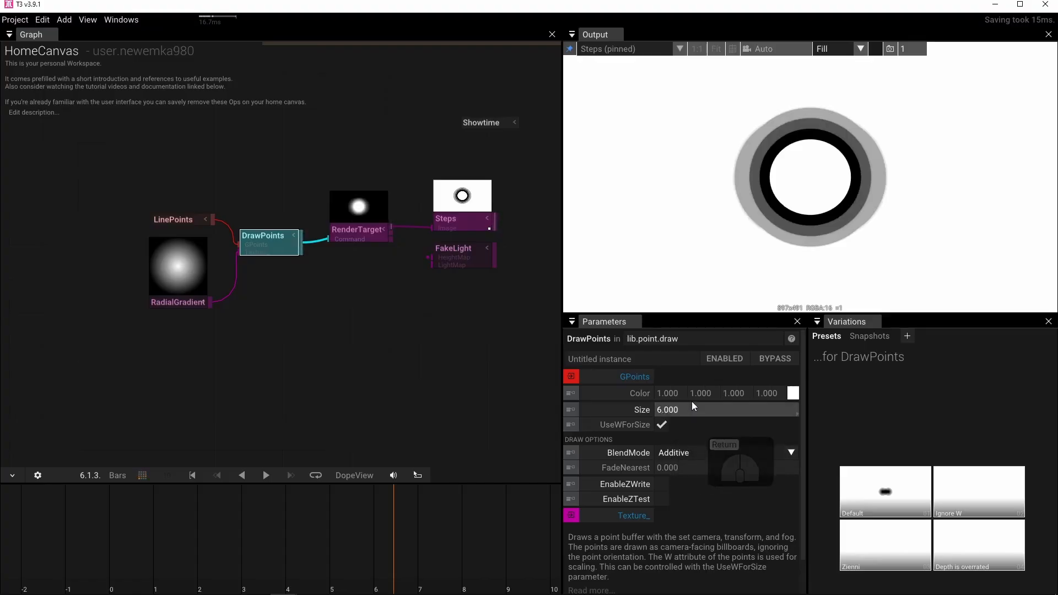
Increase the LengthFactor of LinePoints to 0.69 to spread the two points apart.
{"action": "left_click", "coordinate": [170, 219]}
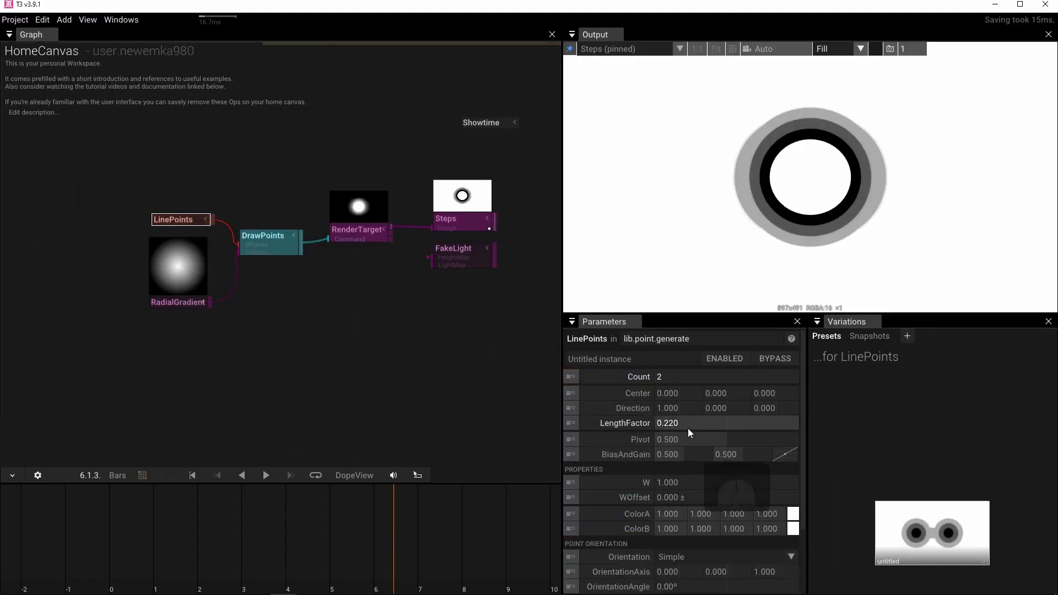
{"action": "left_click_drag", "start_coordinate": [679, 422], "coordinate": [802, 420]}
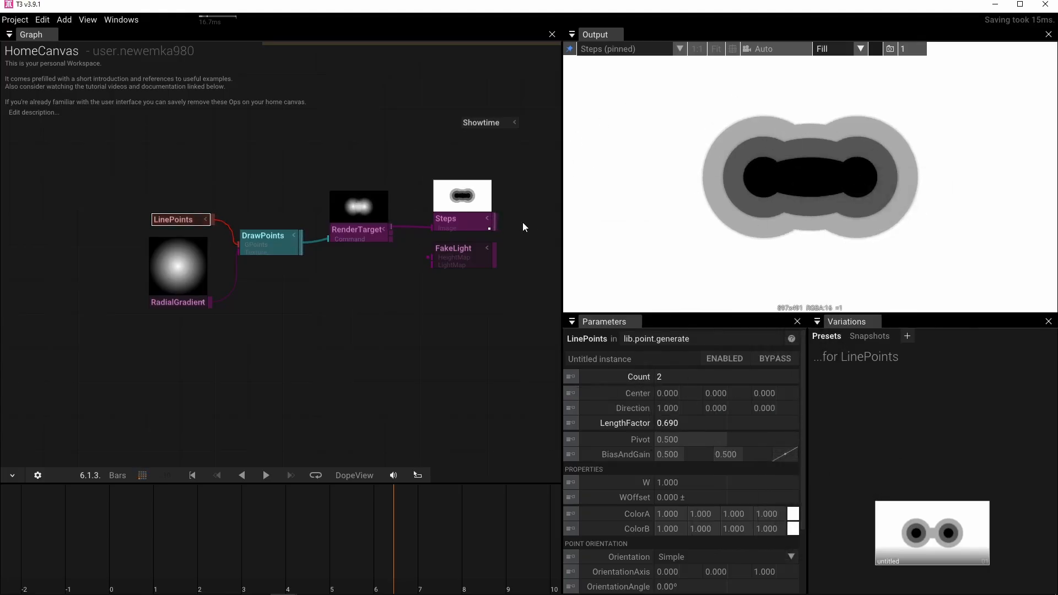
Set the Count of the Steps operator to 2.
{"action": "left_click_drag", "start_coordinate": [330, 286], "coordinate": [295, 307]}
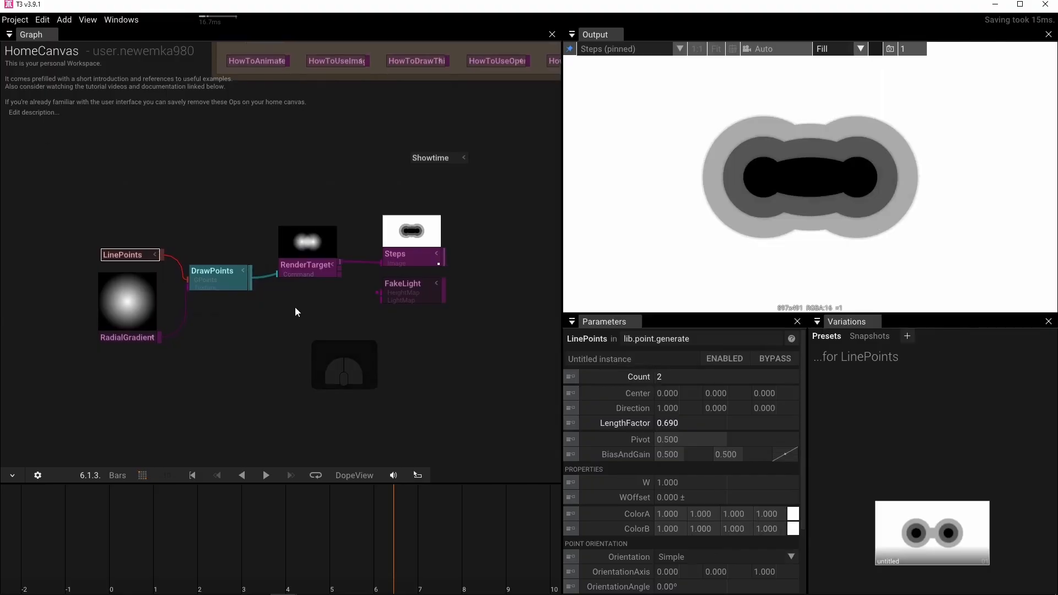
{"action": "left_click", "coordinate": [400, 263]}
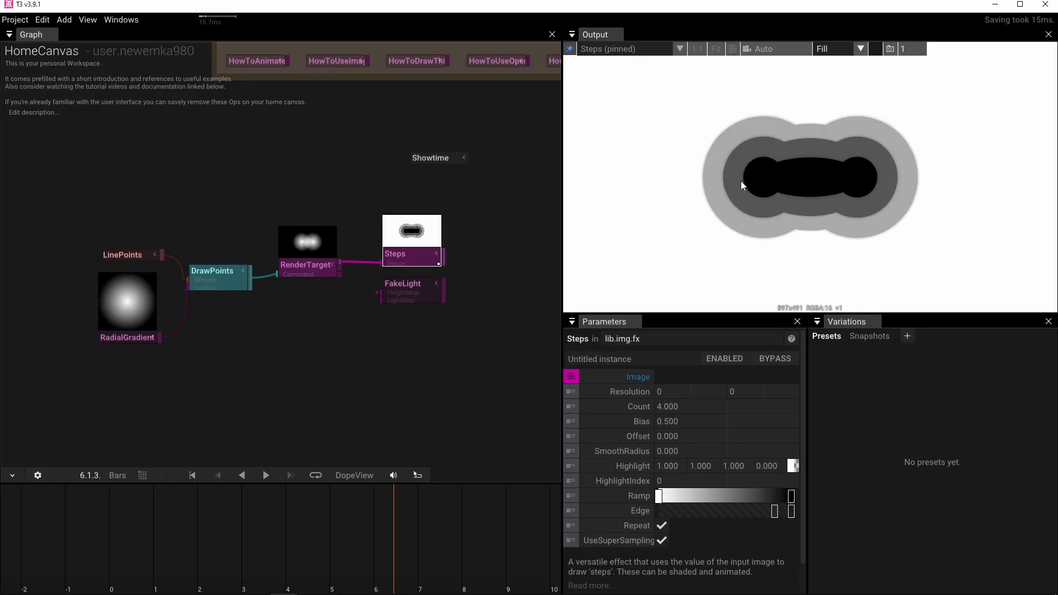
{"action": "left_click", "coordinate": [689, 406]}
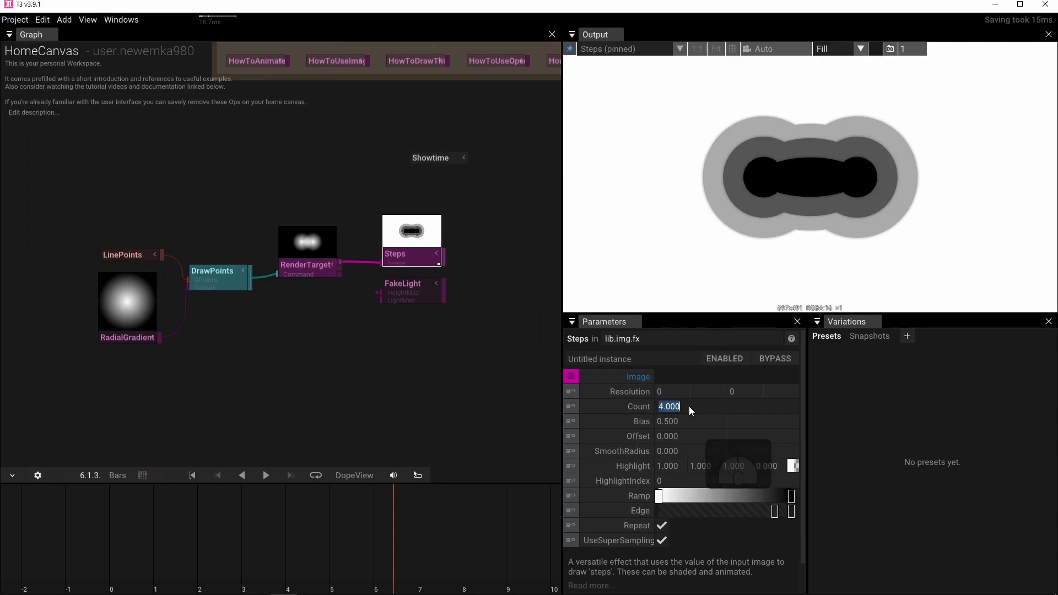
{"action": "key", "text": "Return"}
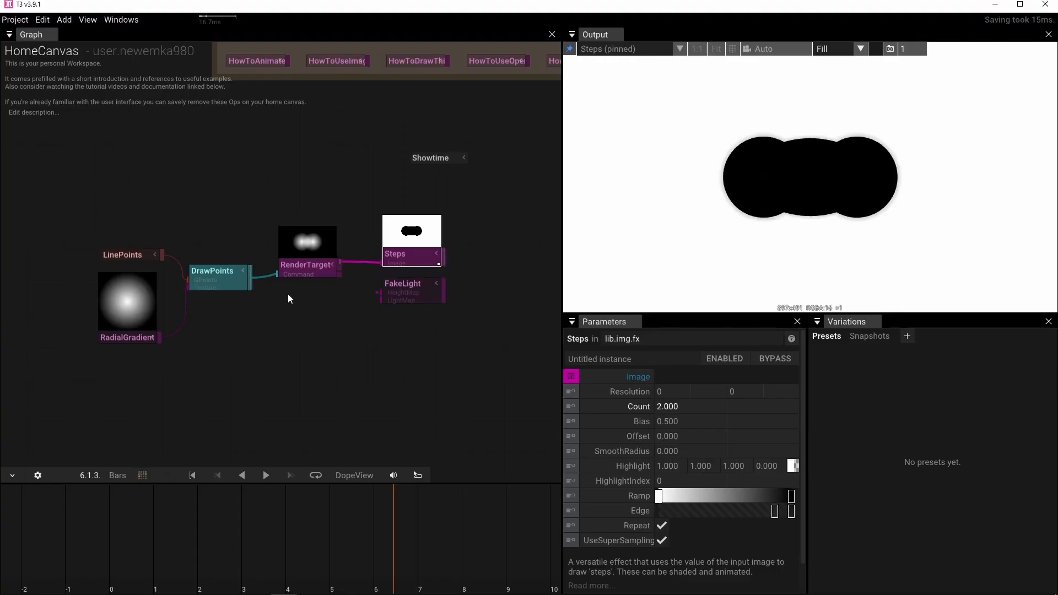
Change the interpolation of the RadialGradient's Gradient parameter to Smooth.
{"action": "left_click_drag", "start_coordinate": [288, 294], "coordinate": [378, 306]}
{"action": "scroll", "coordinate": [319, 347], "scroll_direction": "up", "scroll_amount": 4}
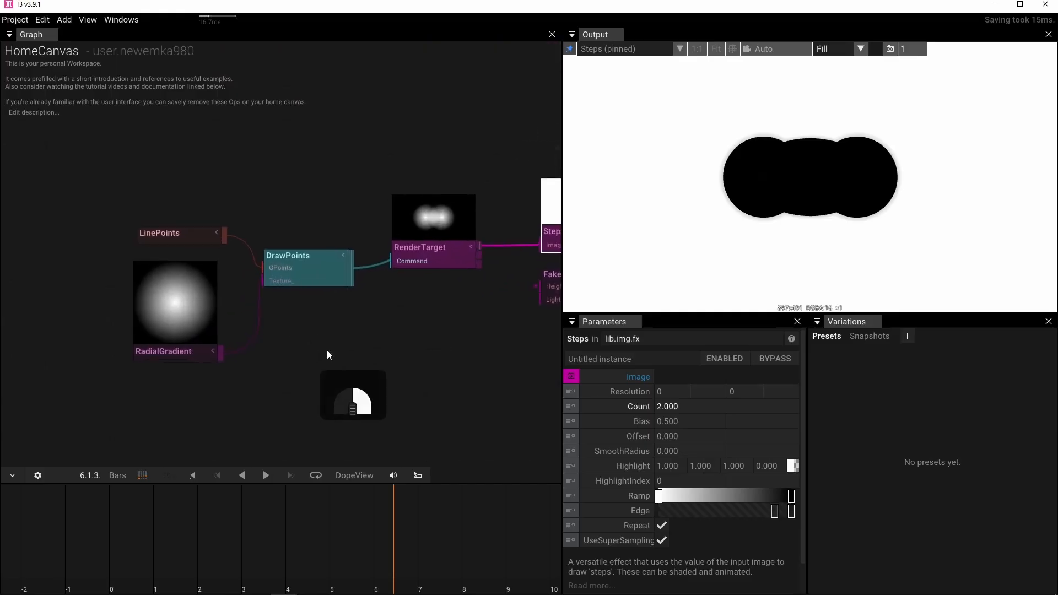
{"action": "left_click", "coordinate": [234, 367]}
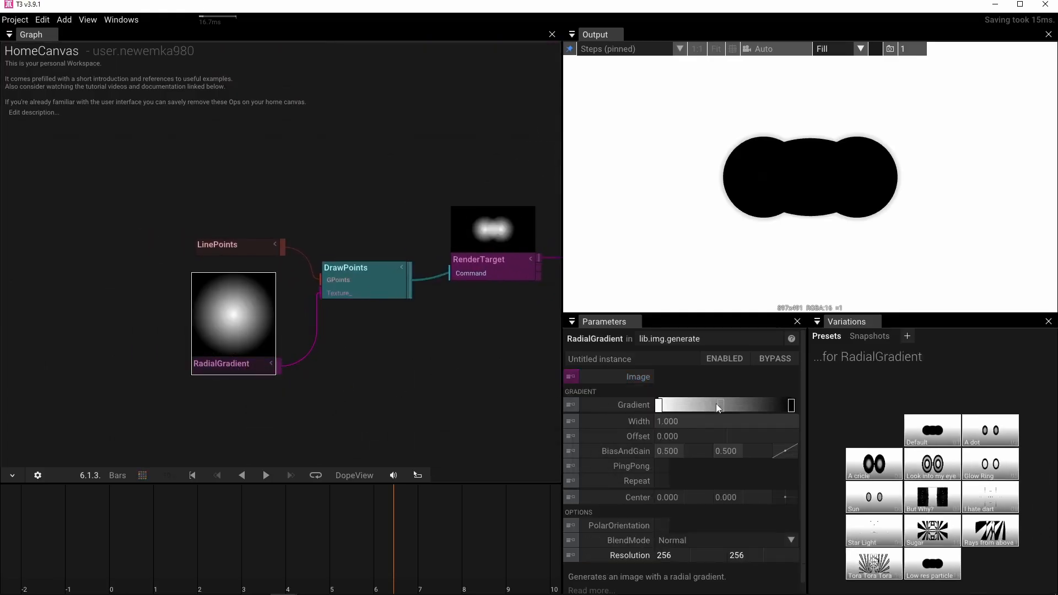
{"action": "mouse_move", "coordinate": [627, 408]}
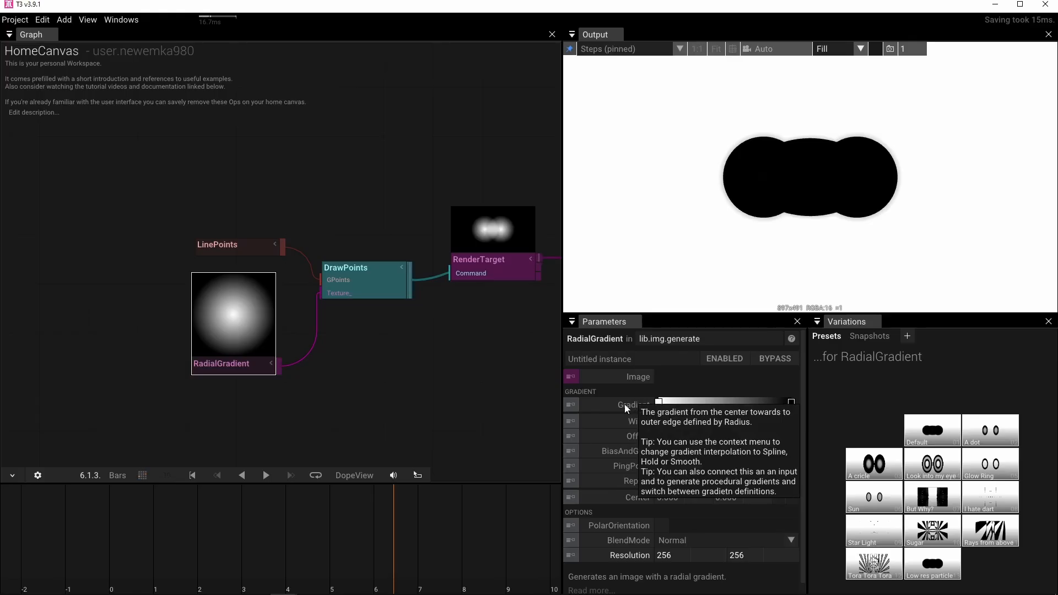
{"action": "right_click", "coordinate": [626, 406]}
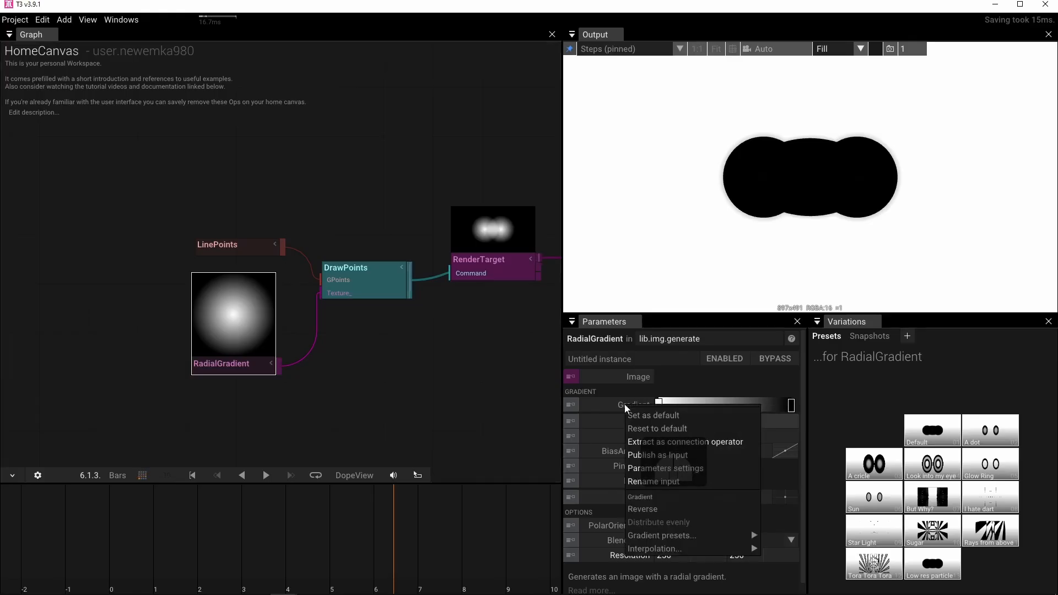
{"action": "mouse_move", "coordinate": [647, 550]}
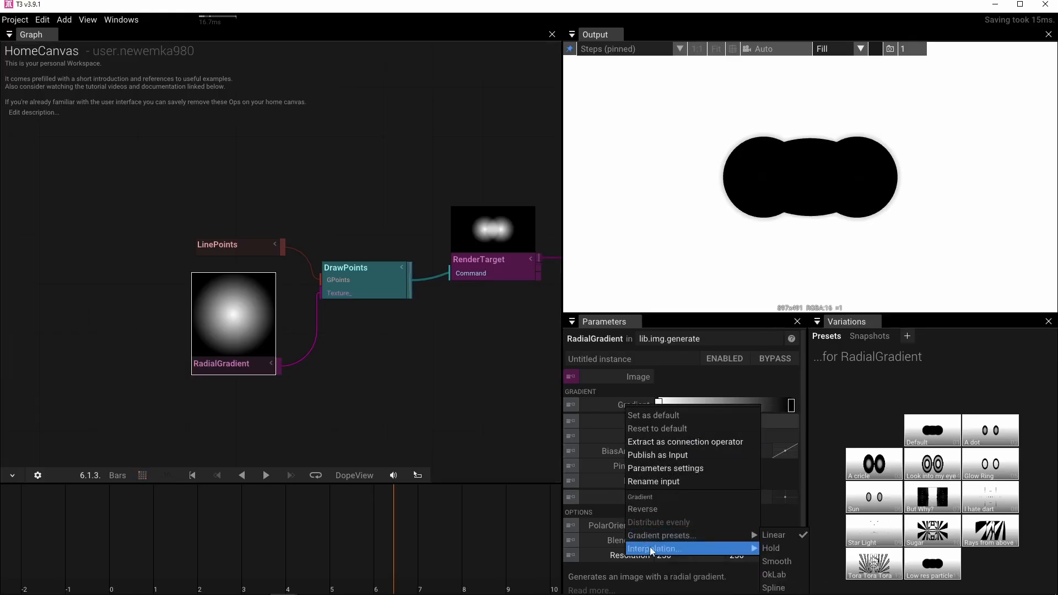
{"action": "left_click", "coordinate": [788, 560]}
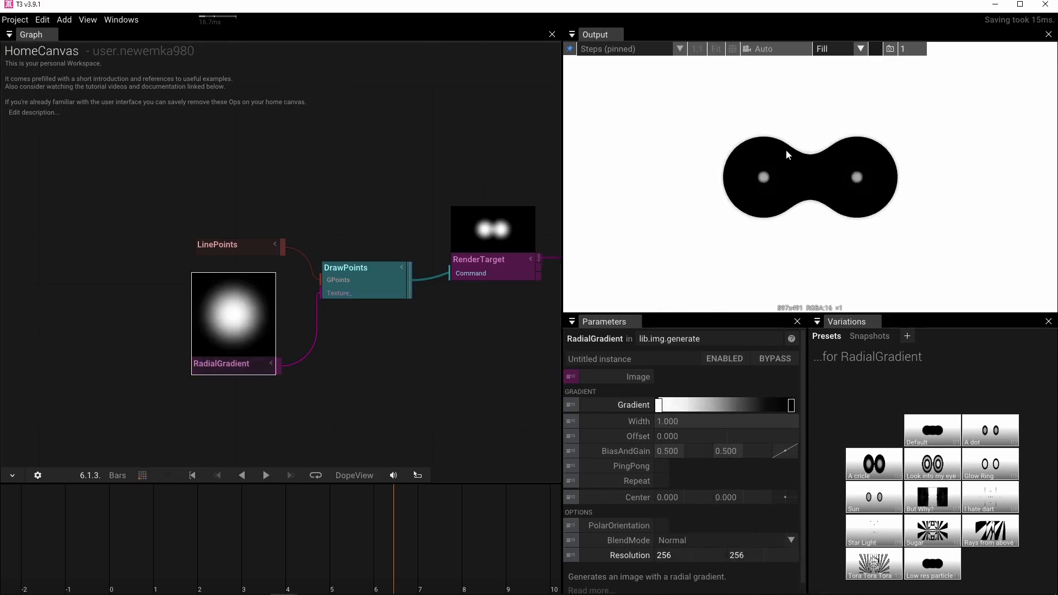
Turn off Repeat for the Steps operator.
{"action": "left_click_drag", "start_coordinate": [434, 374], "coordinate": [248, 375]}
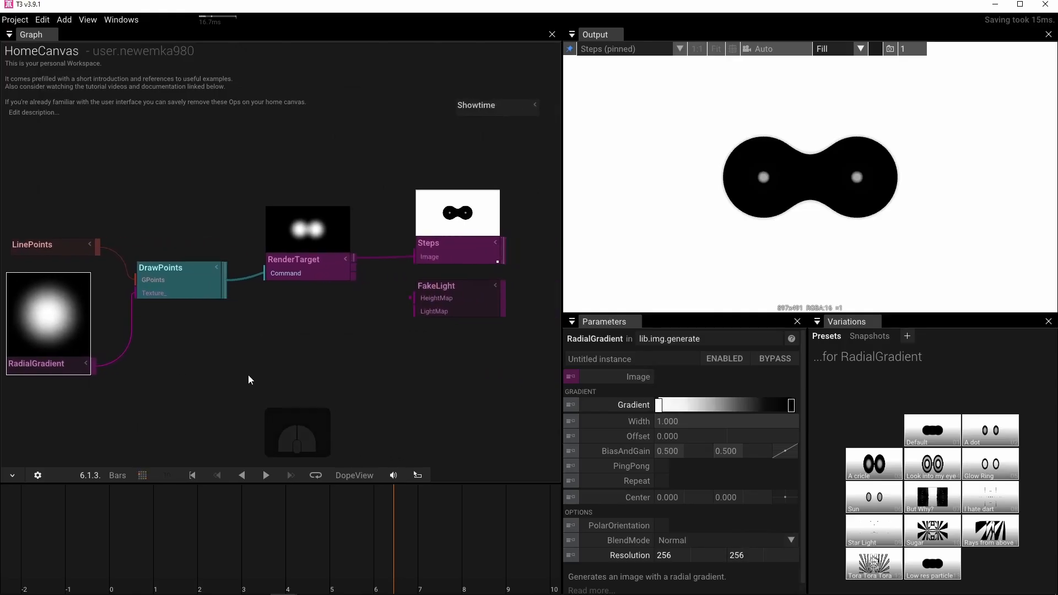
{"action": "left_click", "coordinate": [439, 253]}
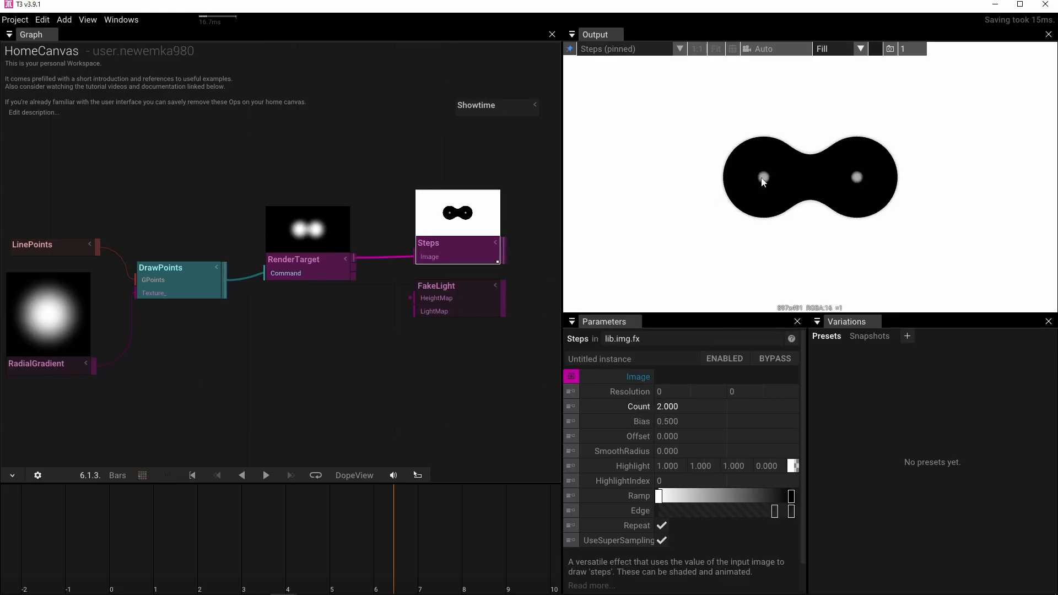
{"action": "left_click", "coordinate": [662, 527]}
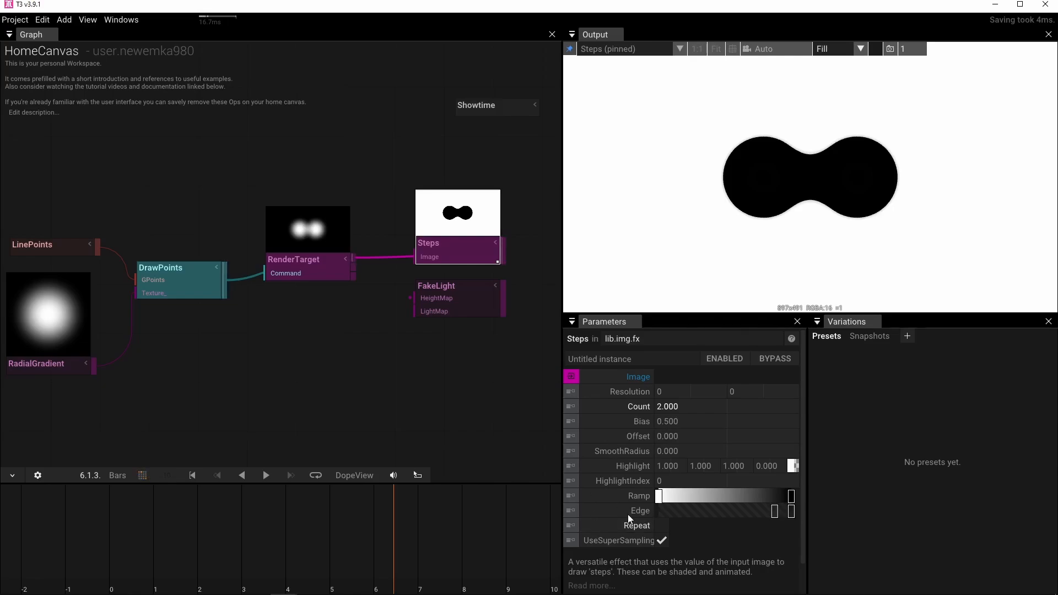
Make the end colour of the Steps Edge gradient fully transparent, remove its other colour stop, and inspect the shape's outline up close.
{"action": "left_click", "coordinate": [792, 512]}
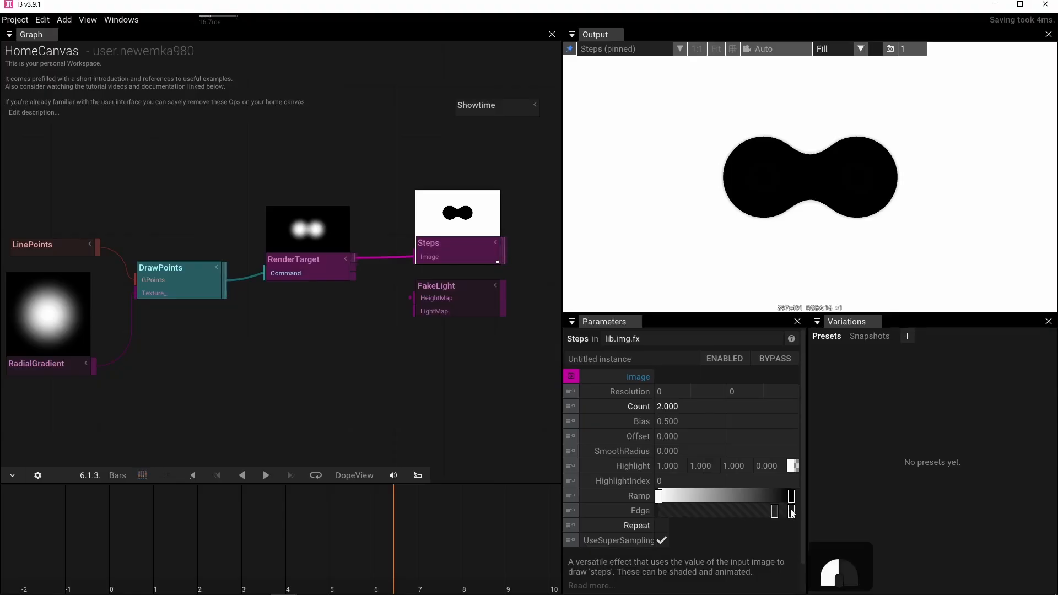
{"action": "left_click", "coordinate": [737, 529]}
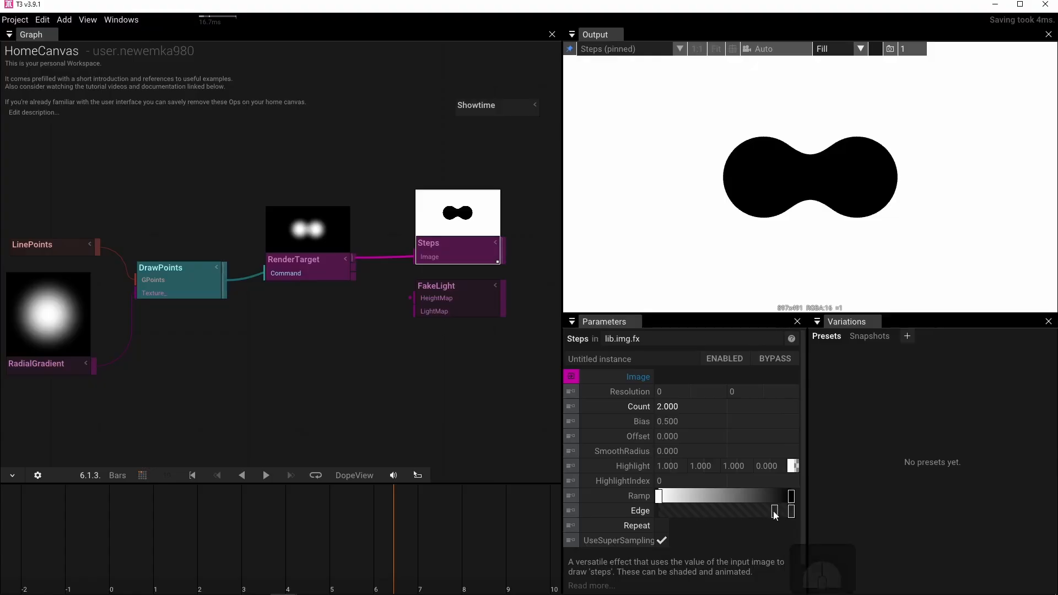
{"action": "left_click_drag", "start_coordinate": [773, 511], "coordinate": [775, 545]}
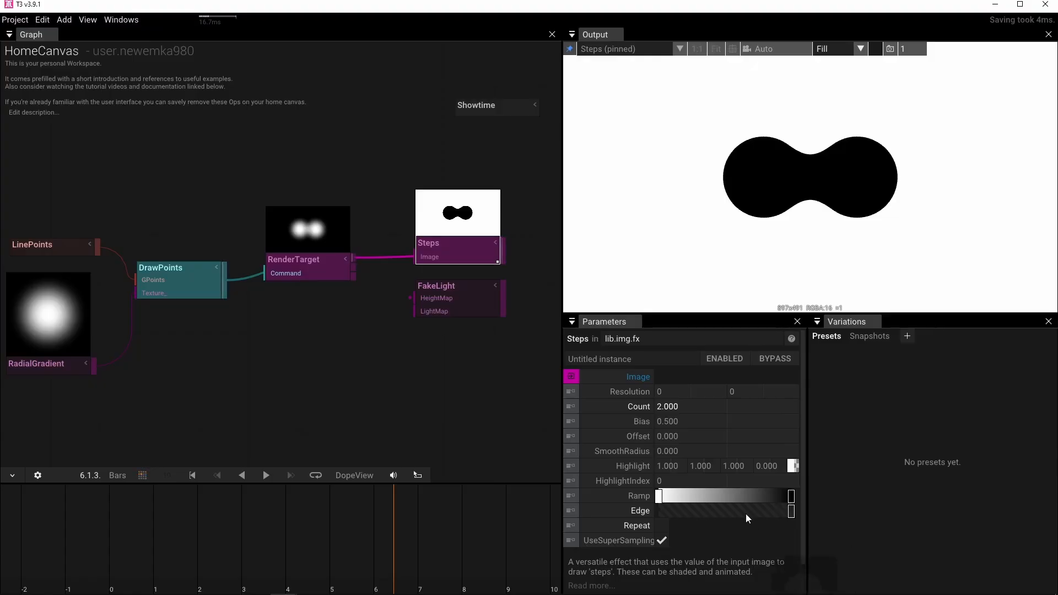
{"action": "scroll", "coordinate": [748, 162], "scroll_direction": "up", "scroll_amount": 7}
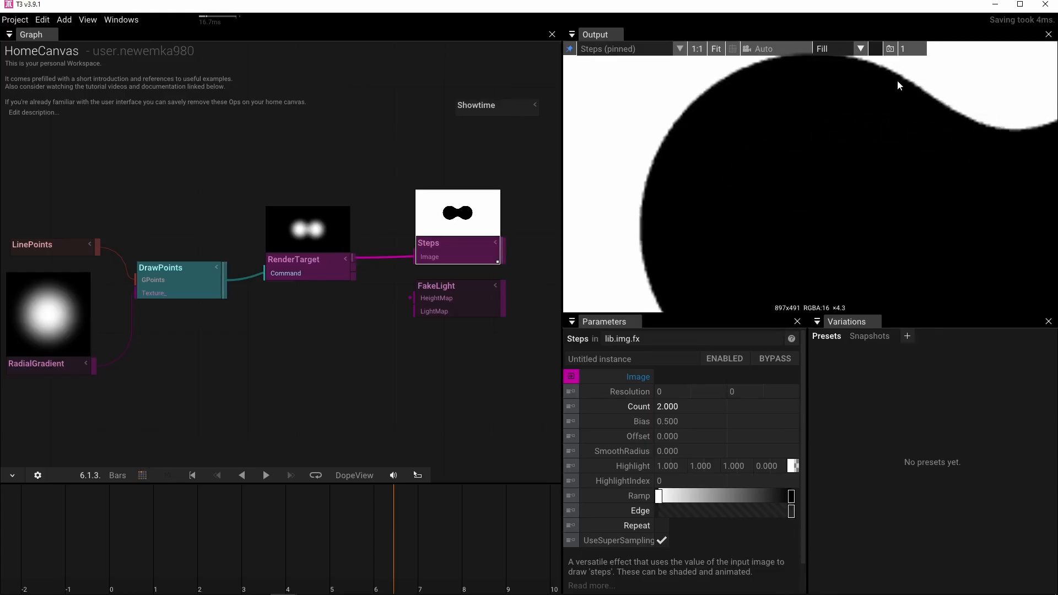
{"action": "left_click_drag", "start_coordinate": [654, 287], "coordinate": [651, 129]}
{"action": "left_click_drag", "start_coordinate": [710, 240], "coordinate": [677, 234]}
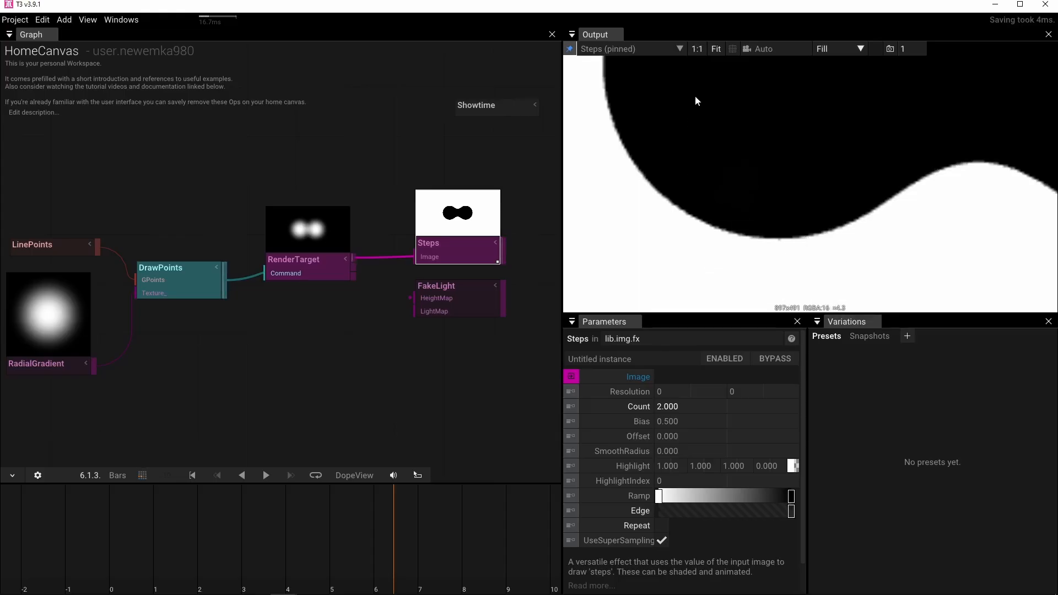
Add a second, fully transparent colour stop near the end of the Steps operator's Edge gradient.
{"action": "left_click", "coordinate": [714, 49]}
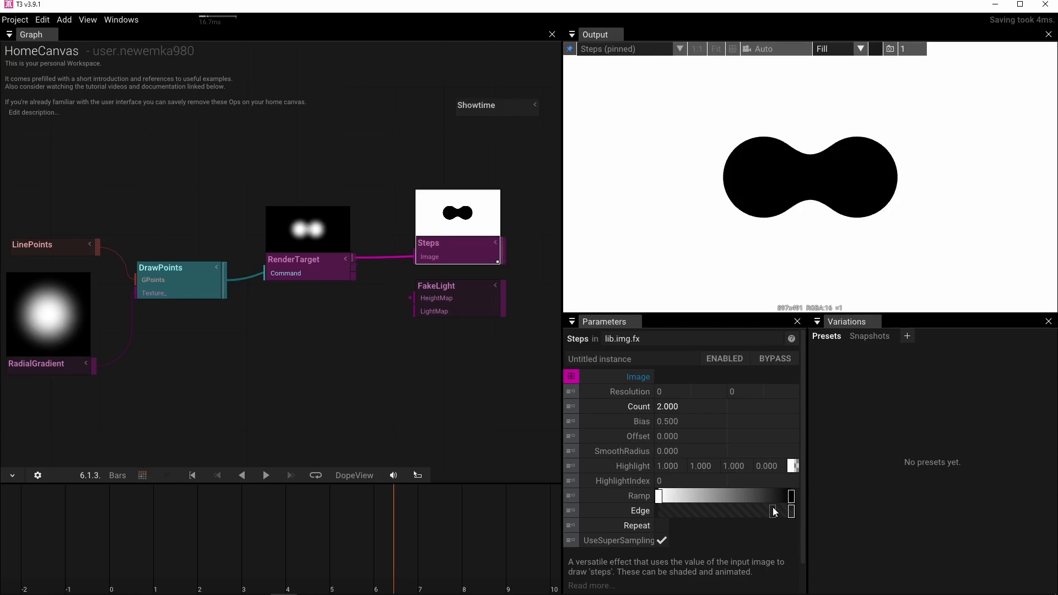
{"action": "left_click", "coordinate": [773, 508]}
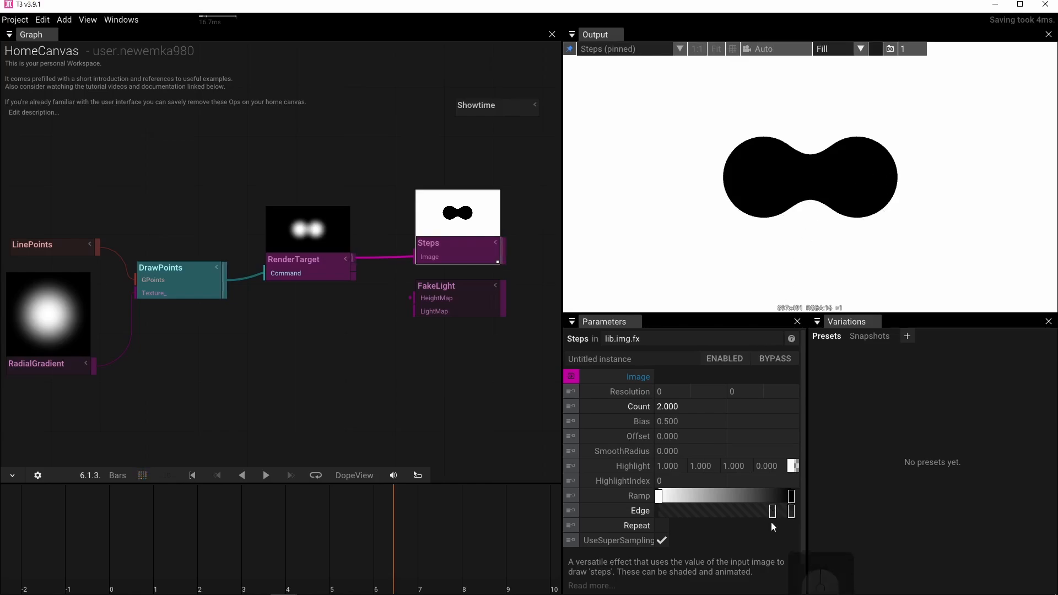
{"action": "left_click", "coordinate": [773, 512]}
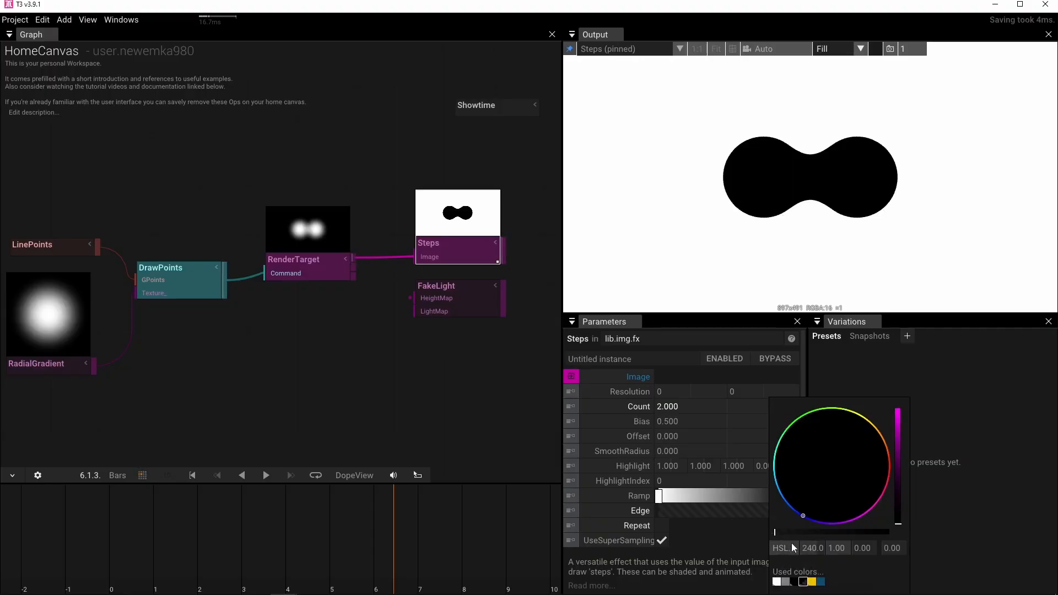
{"action": "left_click", "coordinate": [725, 538]}
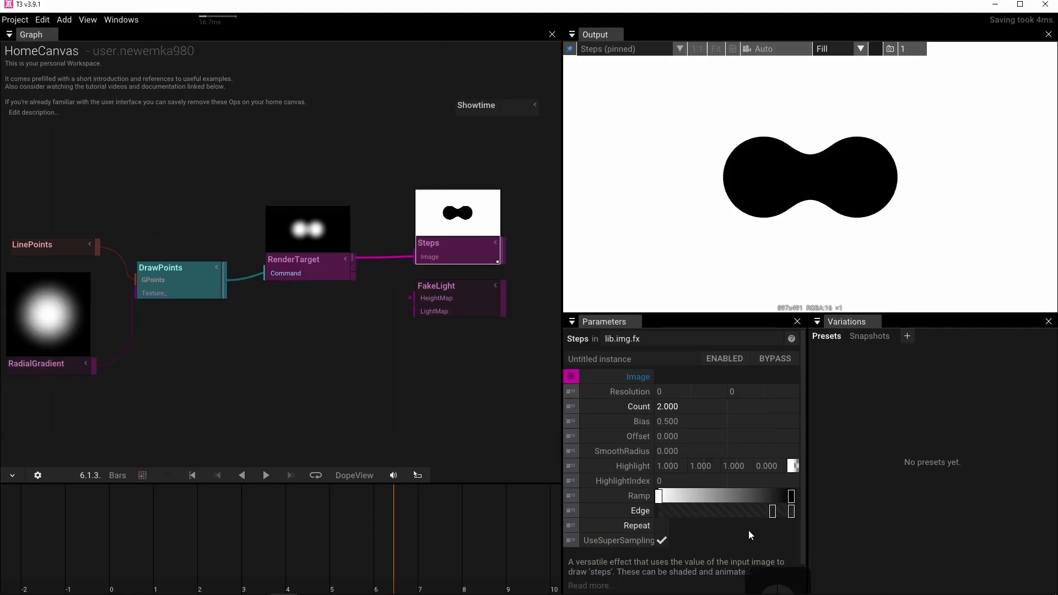
Make the end stop of the Edge gradient fully opaque black and move the transparent stop right up against it.
{"action": "left_click", "coordinate": [791, 513]}
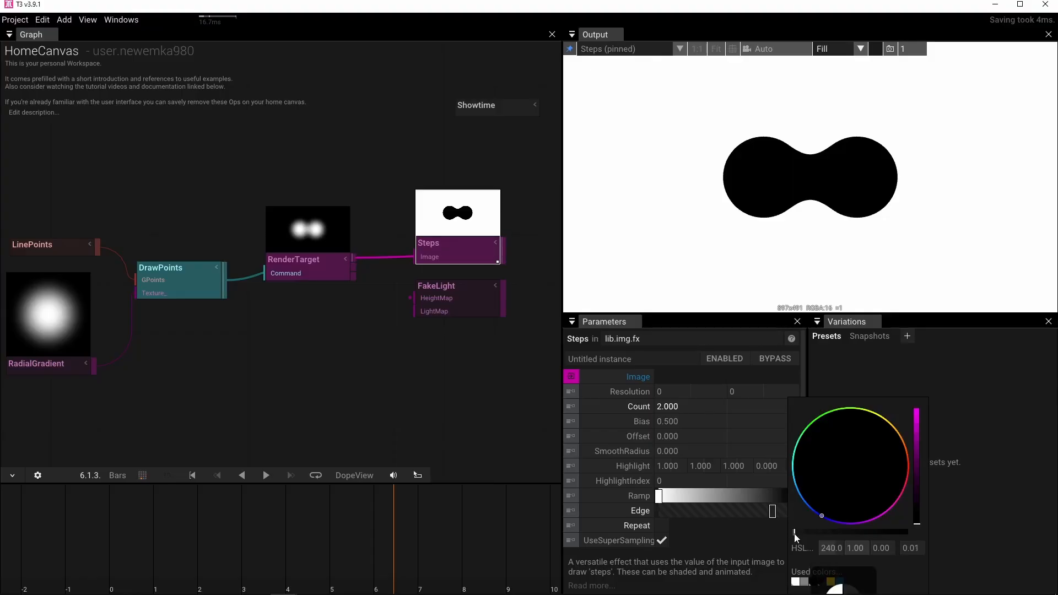
{"action": "left_click_drag", "start_coordinate": [796, 533], "coordinate": [990, 528]}
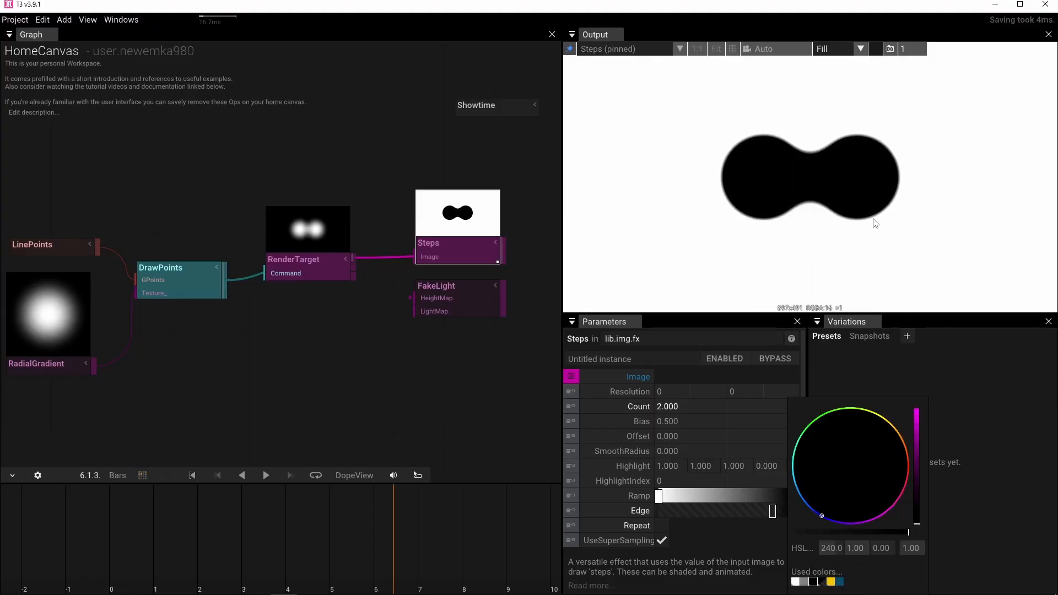
{"action": "left_click", "coordinate": [748, 541]}
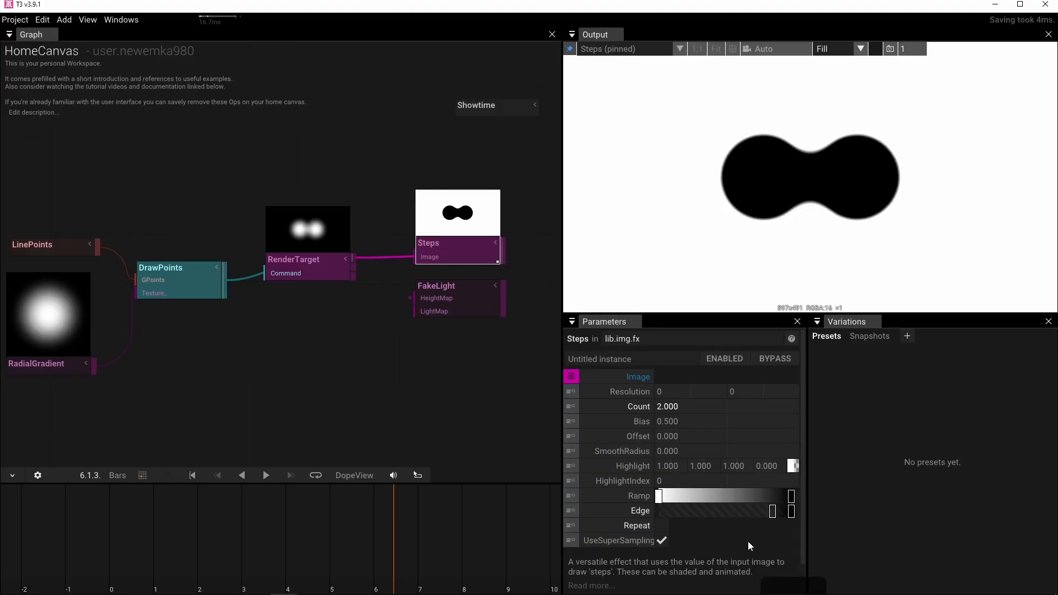
{"action": "mouse_move", "coordinate": [772, 511]}
{"action": "left_mouse_down"}
{"action": "mouse_move", "coordinate": [665, 520]}
{"action": "mouse_move", "coordinate": [788, 508]}
{"action": "left_mouse_up"}
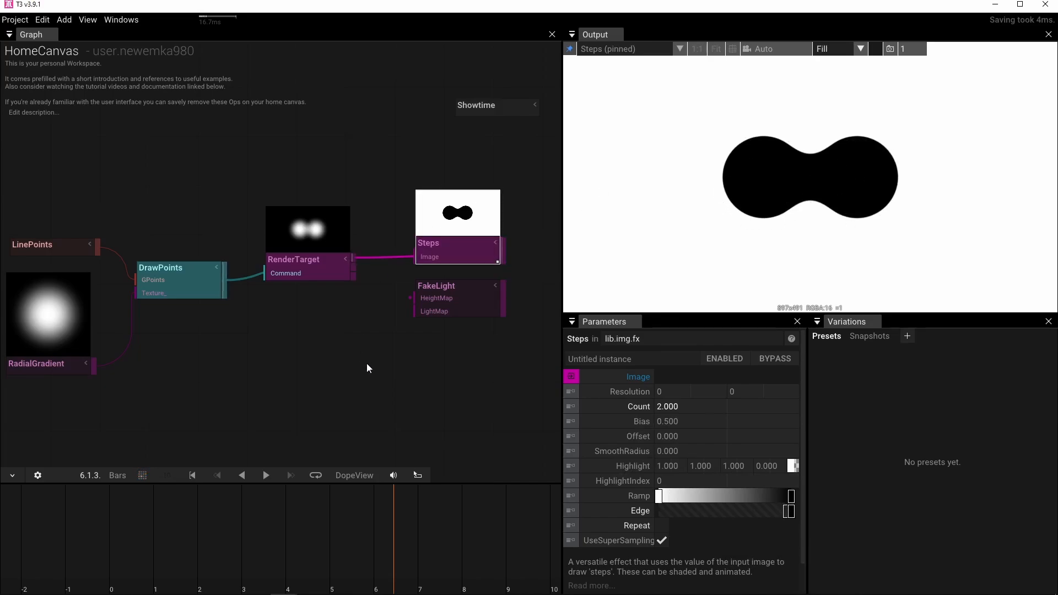
Vary the LengthFactor of LinePoints to merge and separate the two blobs, leaving it at 0.685.
{"action": "left_click_drag", "start_coordinate": [251, 358], "coordinate": [328, 358]}
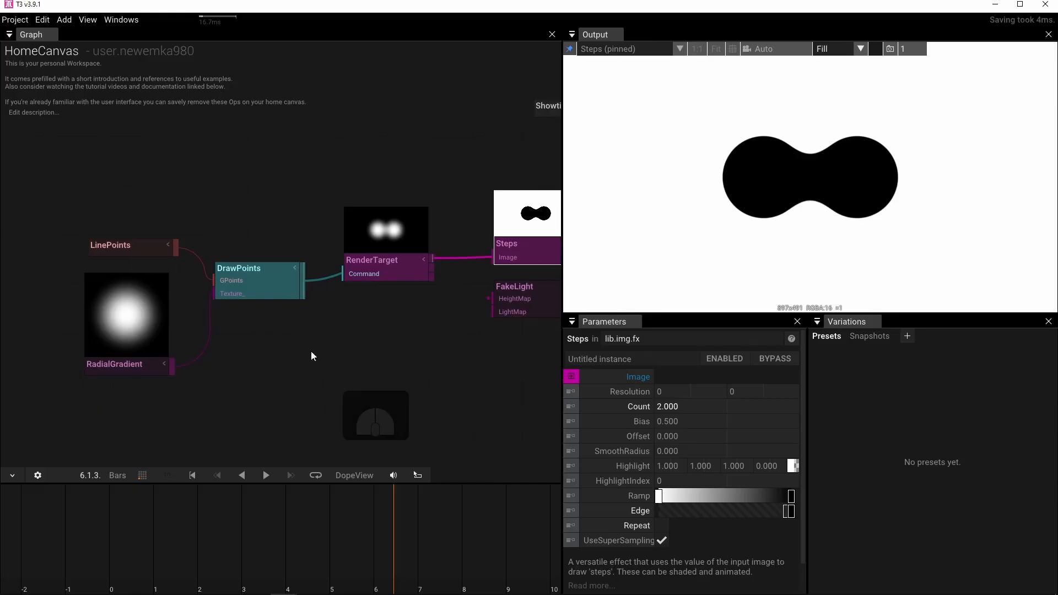
{"action": "left_click", "coordinate": [121, 244]}
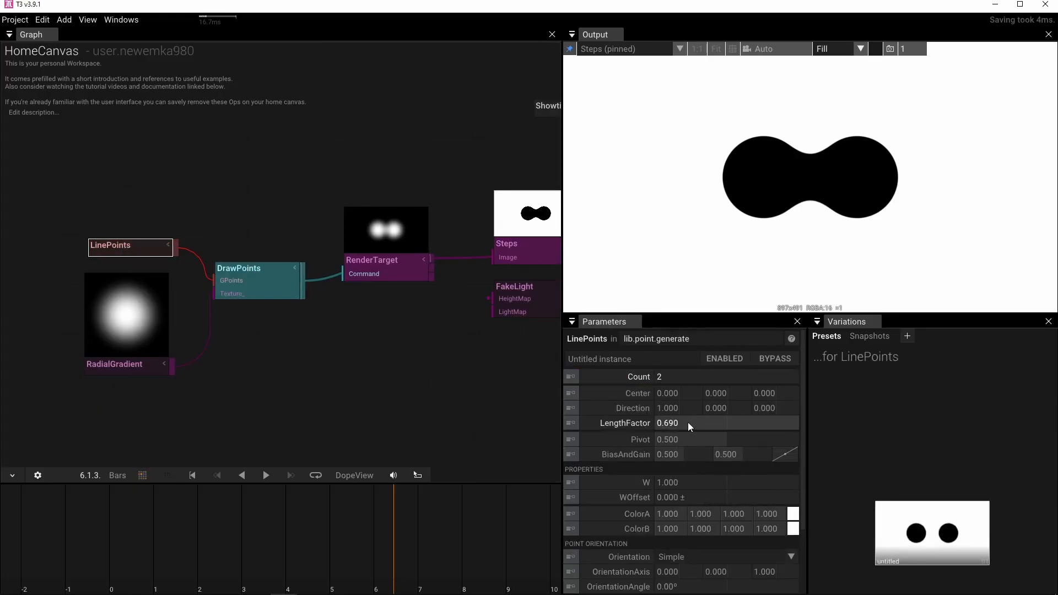
{"action": "left_click_drag", "start_coordinate": [688, 423], "coordinate": [718, 435]}
Move LinePoints farther from DrawPoints and insert a RandomizePoints operator between them.
{"action": "left_click", "coordinate": [118, 245]}
{"action": "left_click_drag", "start_coordinate": [119, 245], "coordinate": [74, 193]}
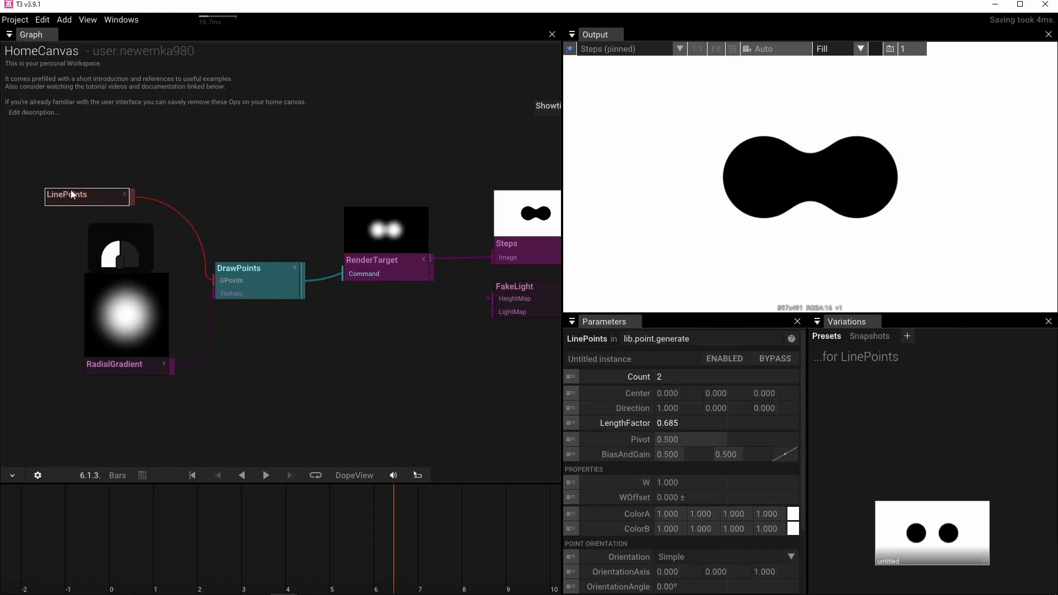
{"action": "key", "text": "Tab"}
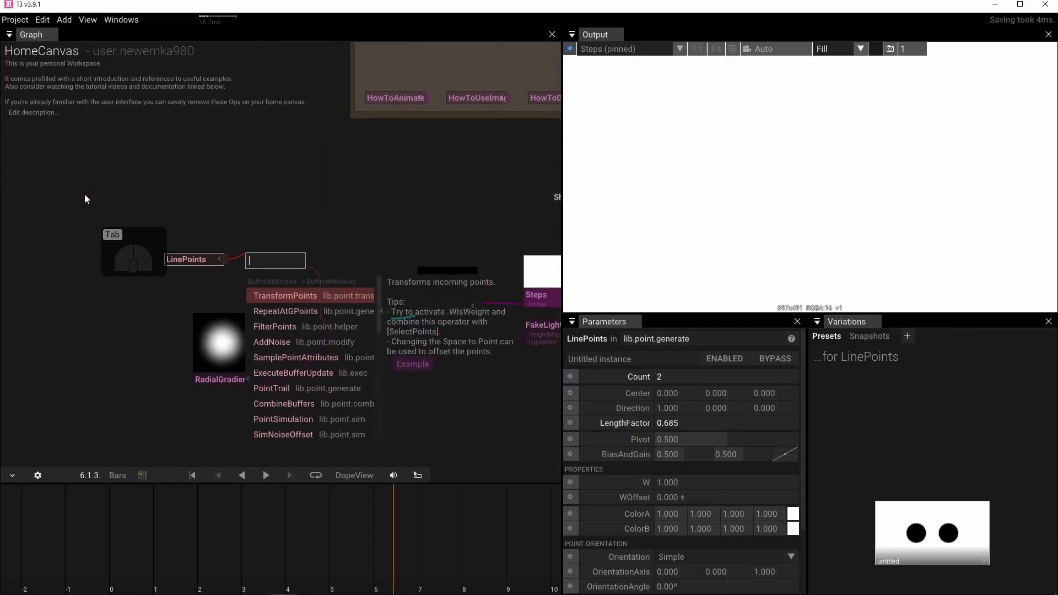
{"action": "type", "text": "ran"}
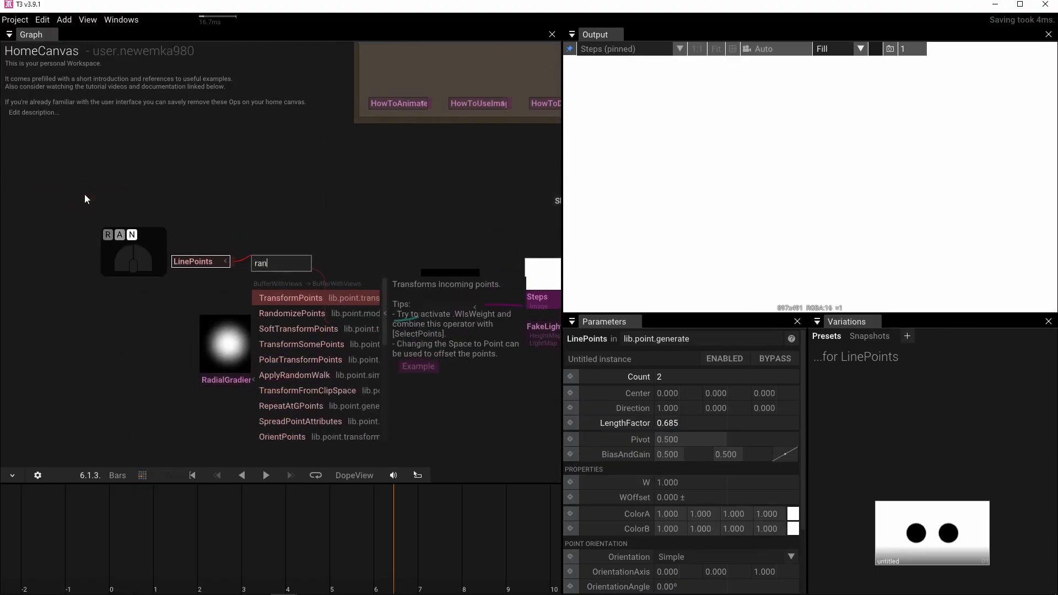
{"action": "left_click", "coordinate": [292, 313]}
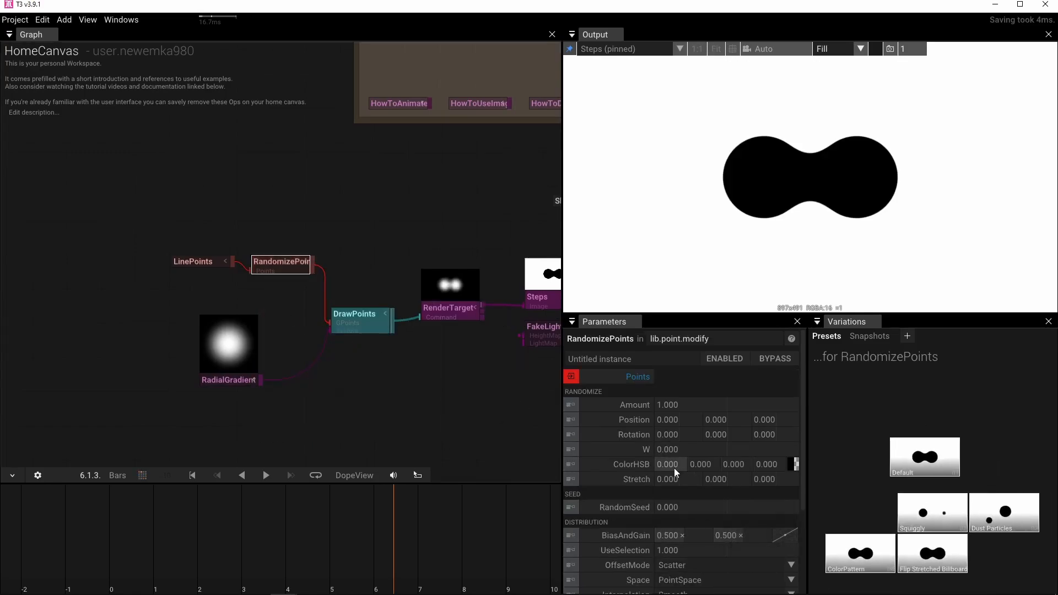
Set the W of RandomizePoints to 1 and drive its RandomSeed with a Time operator.
{"action": "left_click", "coordinate": [730, 452]}
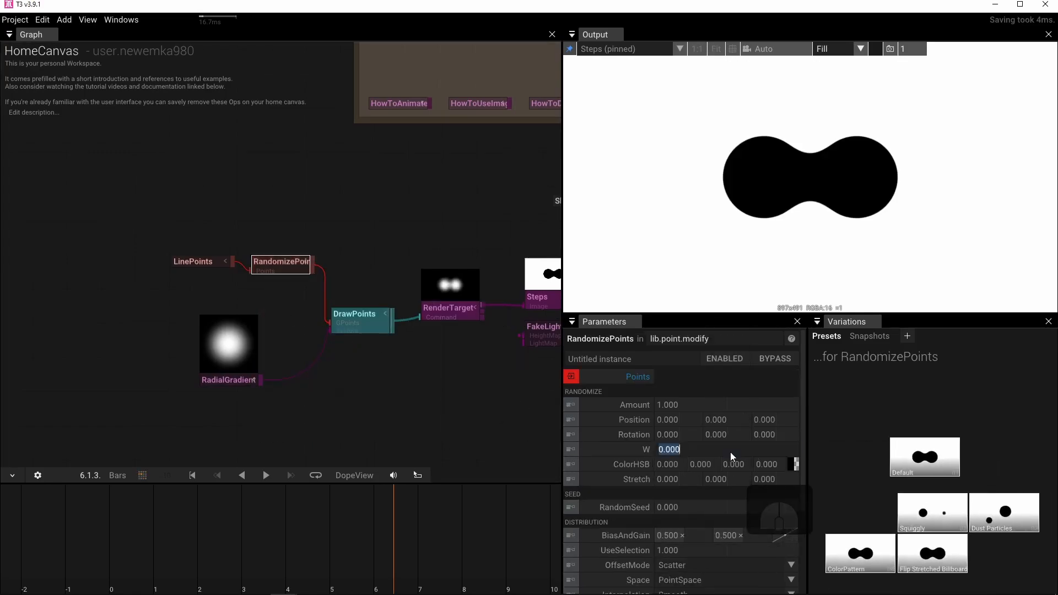
{"action": "type", "text": "1"}
{"action": "key", "text": "Return"}
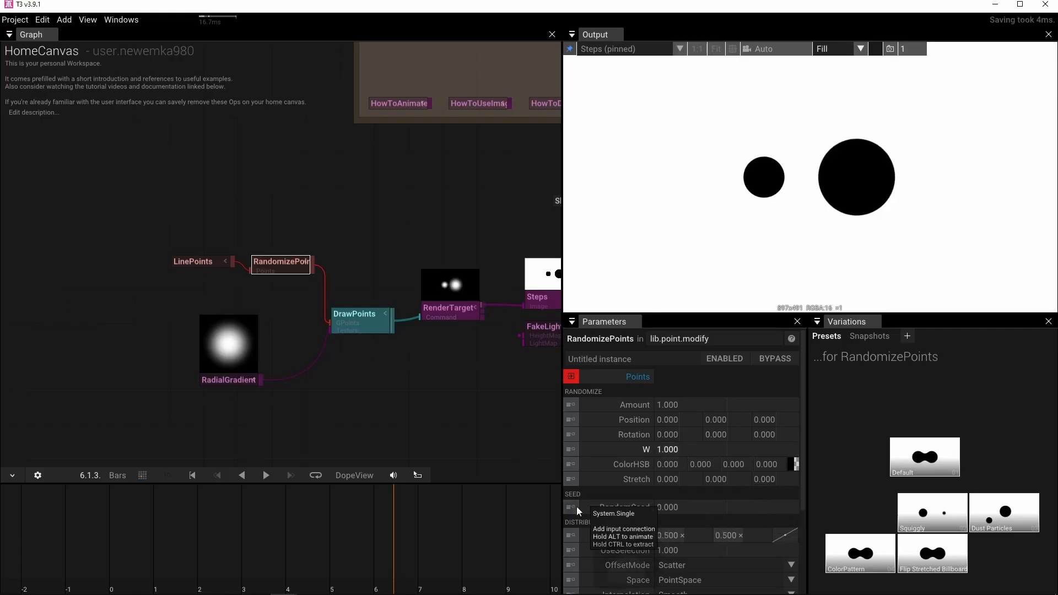
{"action": "left_click", "coordinate": [574, 507]}
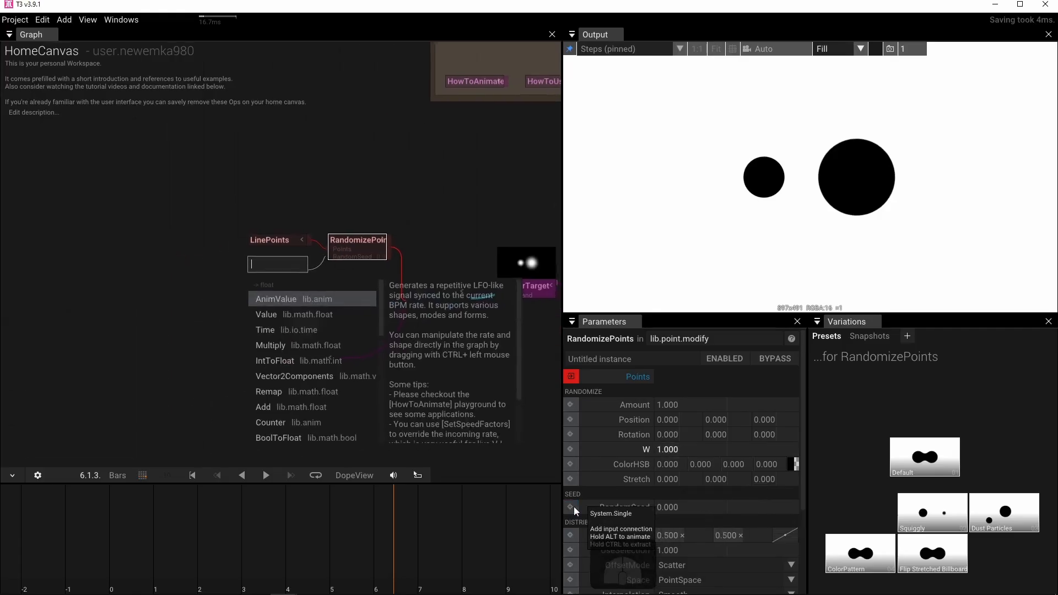
{"action": "left_click", "coordinate": [289, 330]}
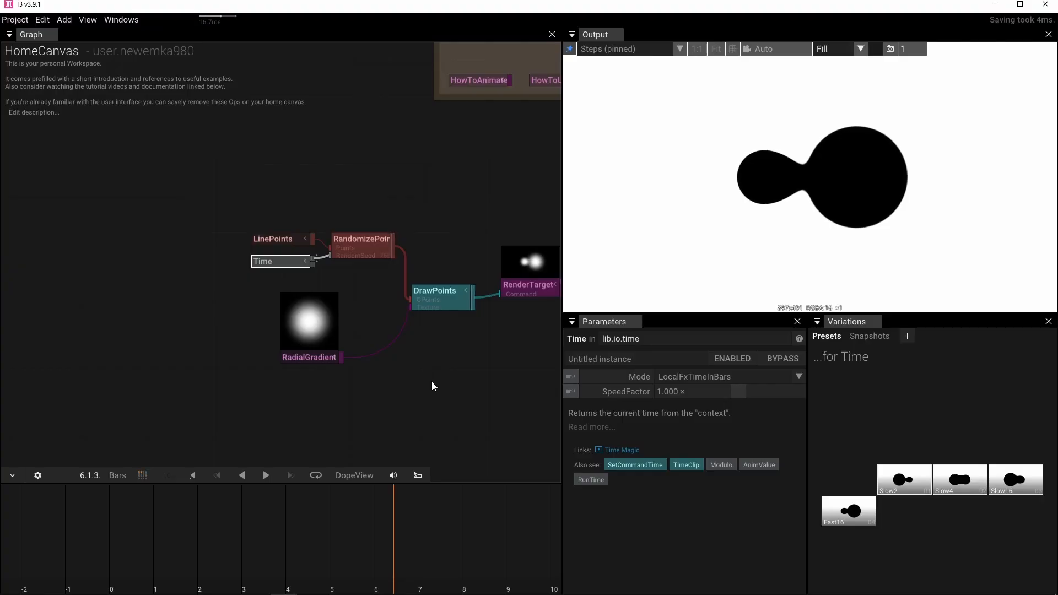
Move LinePoints aside, add a GridPoints operator and connect it to the Points input of RandomizePoints in place of LinePoints.
{"action": "left_click_drag", "start_coordinate": [275, 239], "coordinate": [212, 176]}
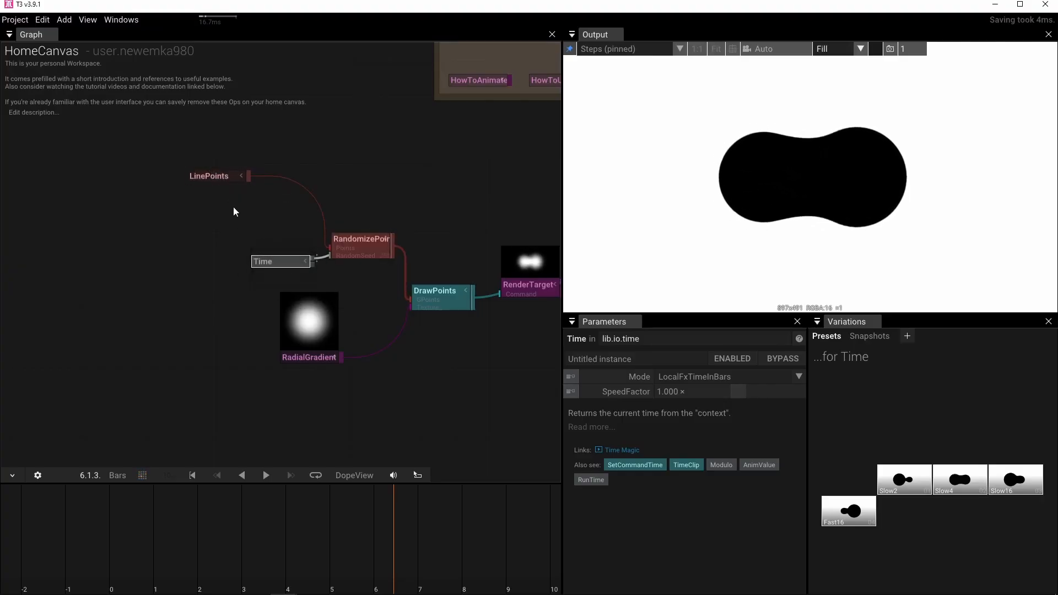
{"action": "left_click", "coordinate": [206, 214]}
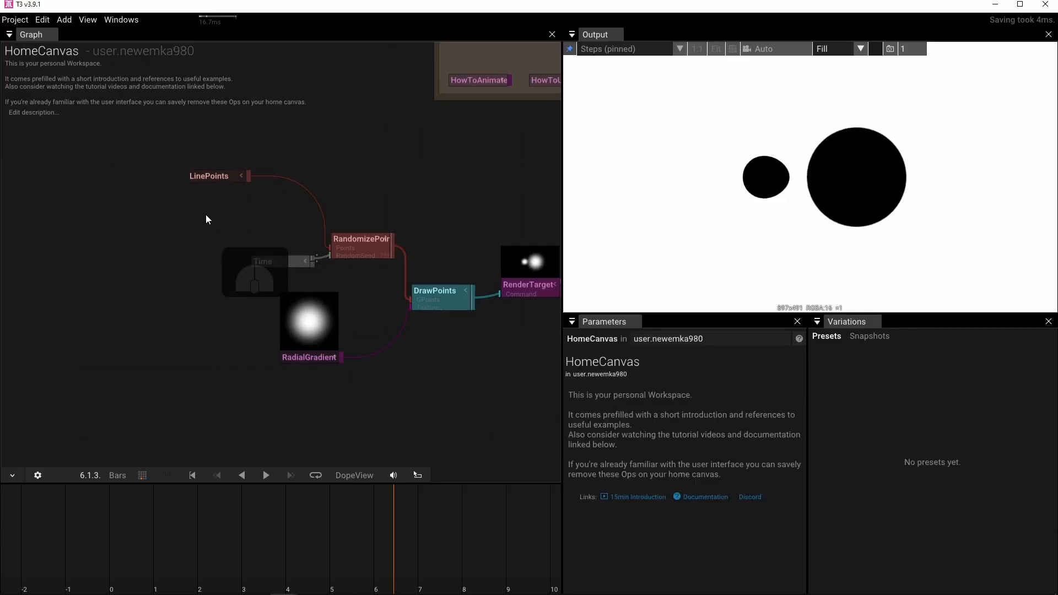
{"action": "key", "text": "Tab"}
{"action": "type", "text": "gri"}
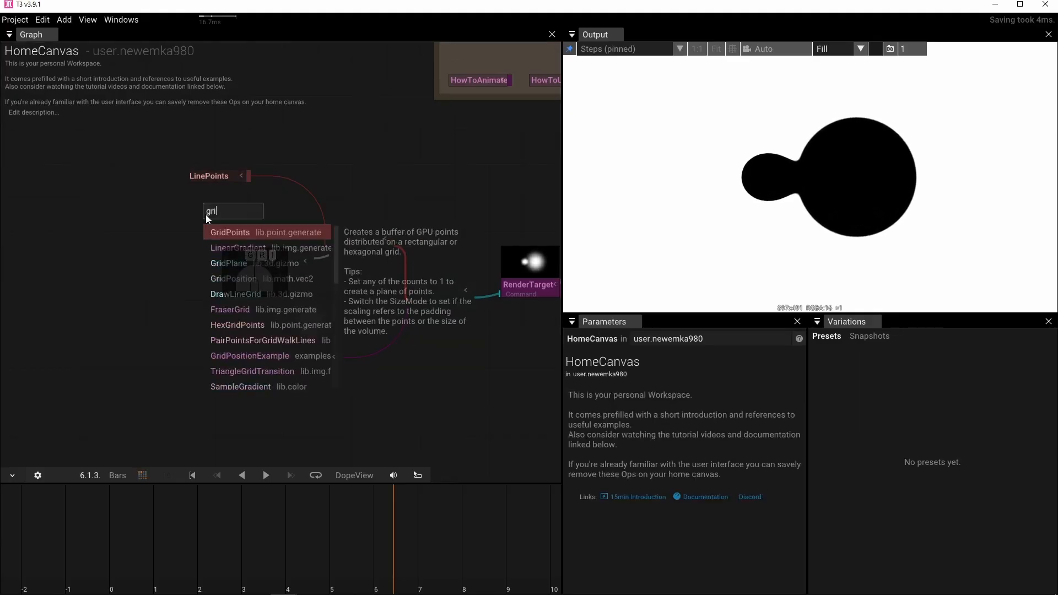
{"action": "left_click", "coordinate": [216, 233]}
{"action": "left_click_drag", "start_coordinate": [264, 208], "coordinate": [324, 251]}
Set the CountZ of GridPoints to 1 and its Scale to 2.25.
{"action": "left_click", "coordinate": [671, 406]}
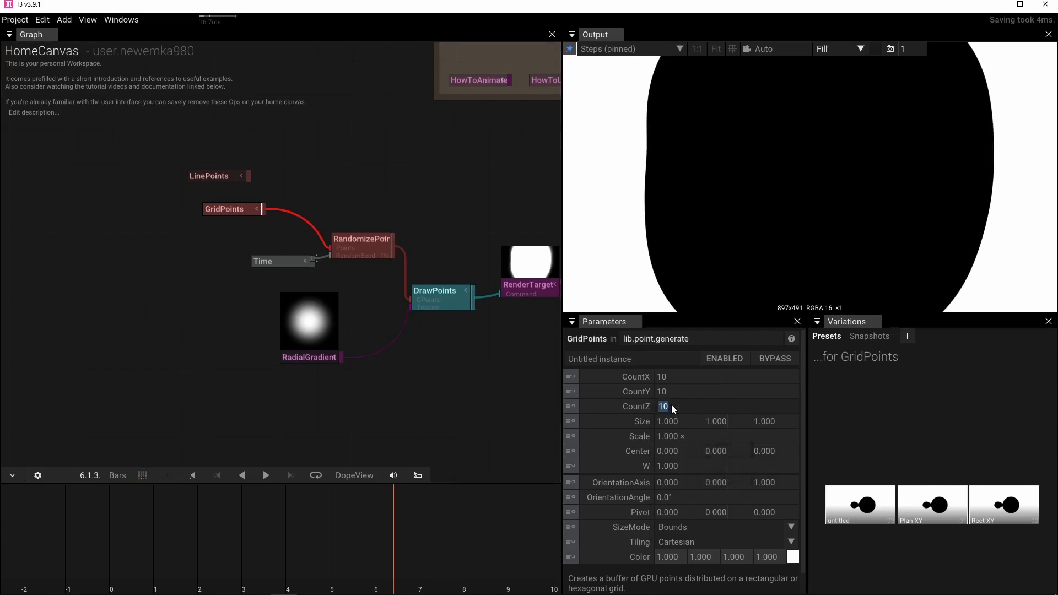
{"action": "type", "text": "1"}
{"action": "key", "text": "Return"}
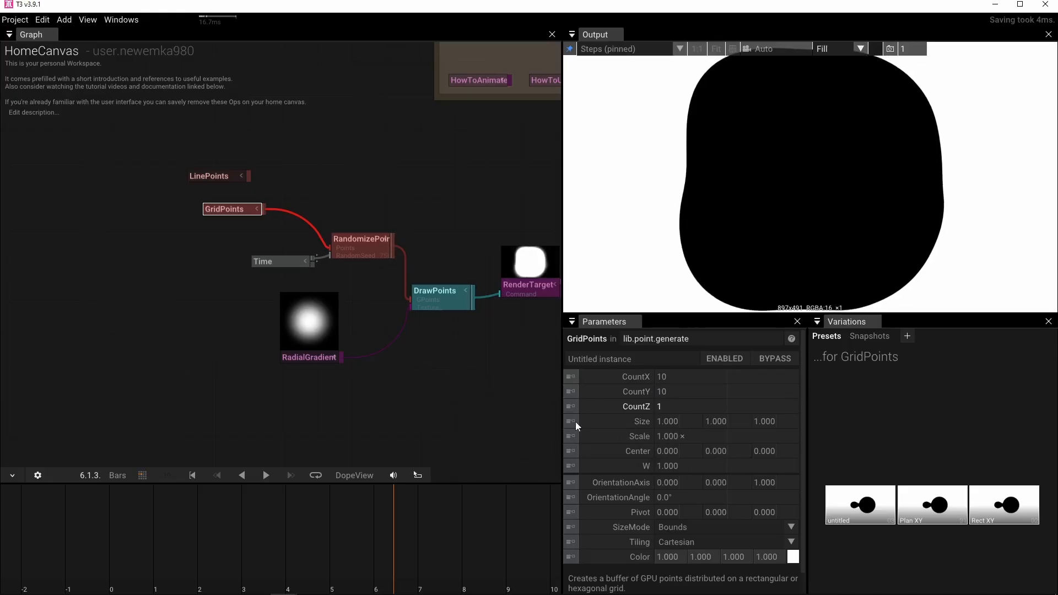
{"action": "left_click_drag", "start_coordinate": [664, 436], "coordinate": [993, 438]}
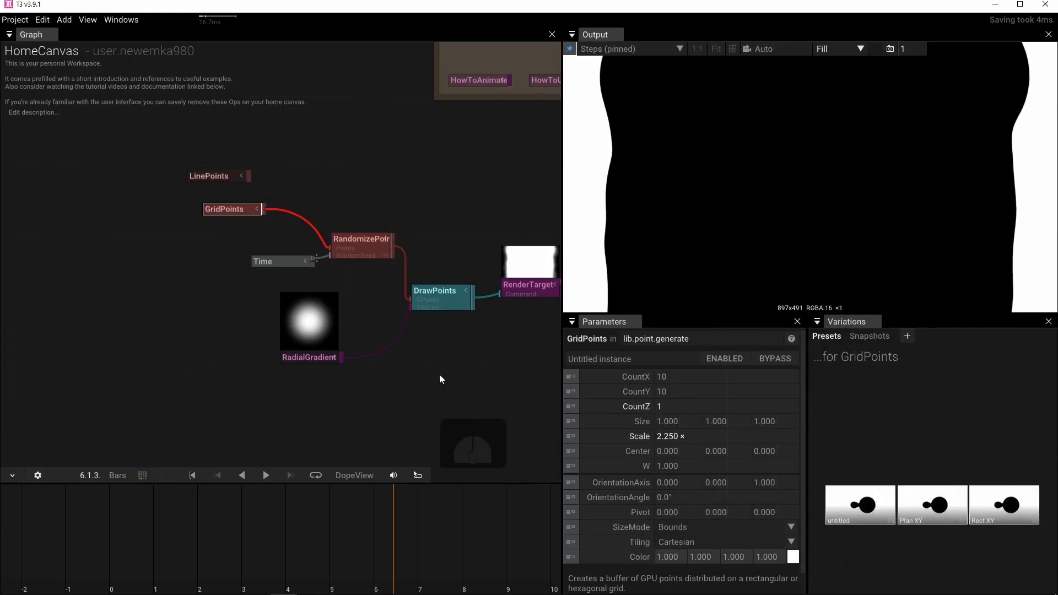
Set the Size of DrawPoints to 2.
{"action": "left_click_drag", "start_coordinate": [439, 375], "coordinate": [432, 412]}
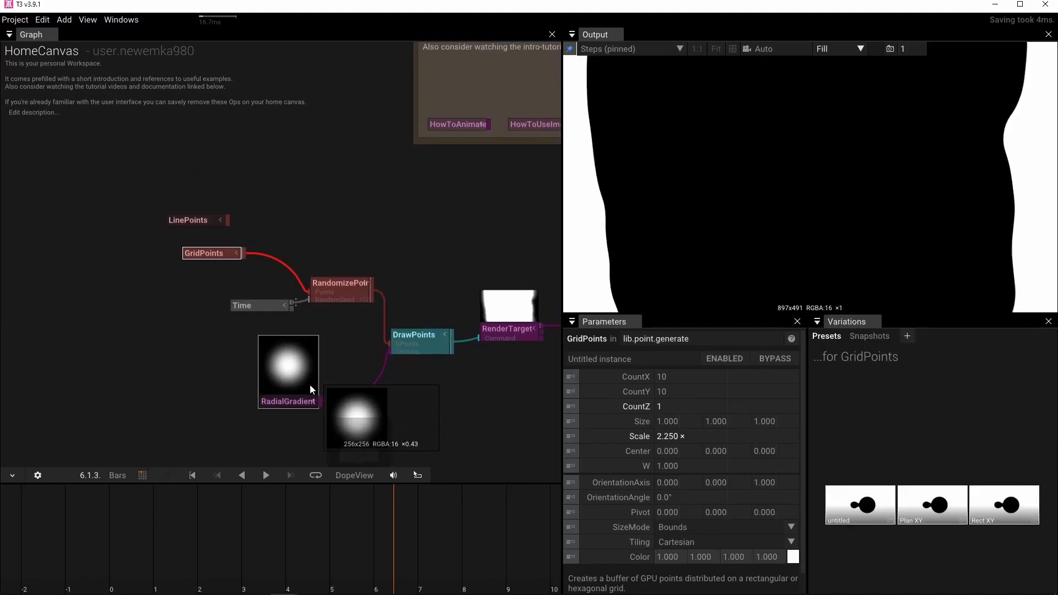
{"action": "left_click", "coordinate": [399, 347]}
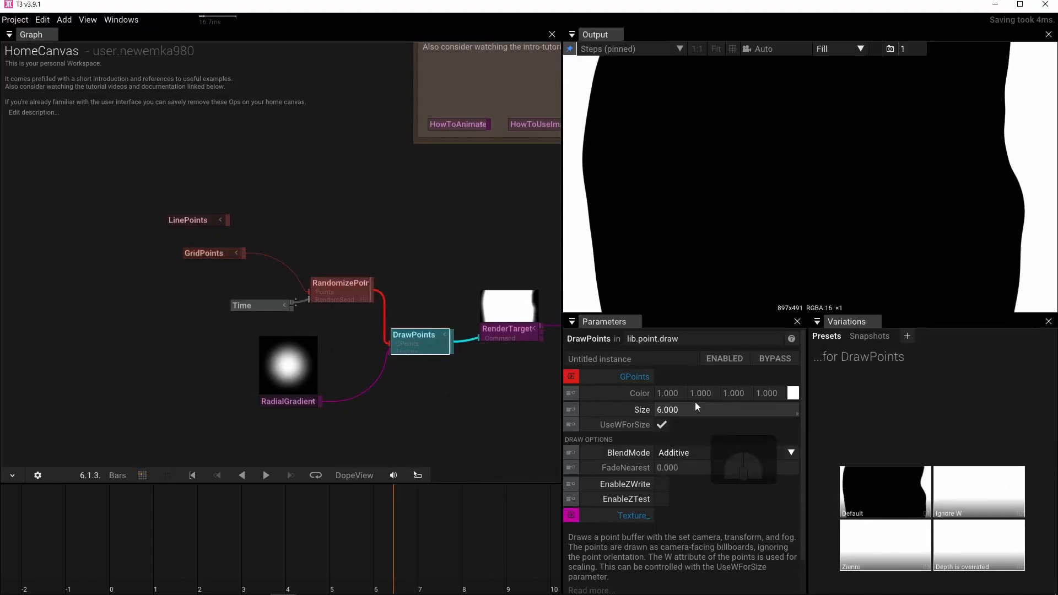
{"action": "left_click_drag", "start_coordinate": [695, 408], "coordinate": [699, 405]}
{"action": "type", "text": "2"}
{"action": "key", "text": "Return"}
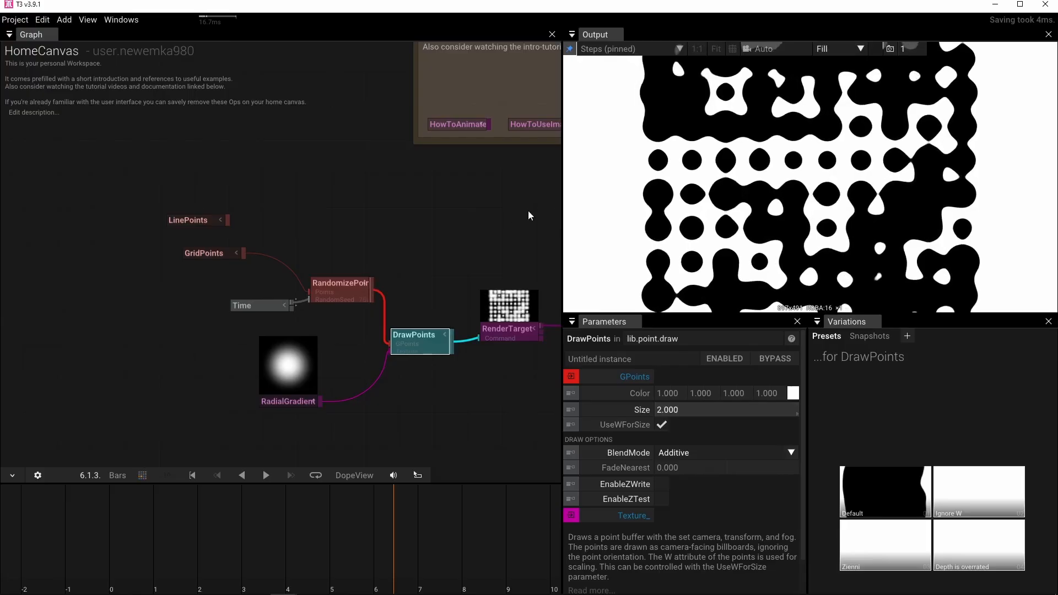
Set the X and Y Position randomization of RandomizePoints to 1 each.
{"action": "left_click", "coordinate": [335, 295]}
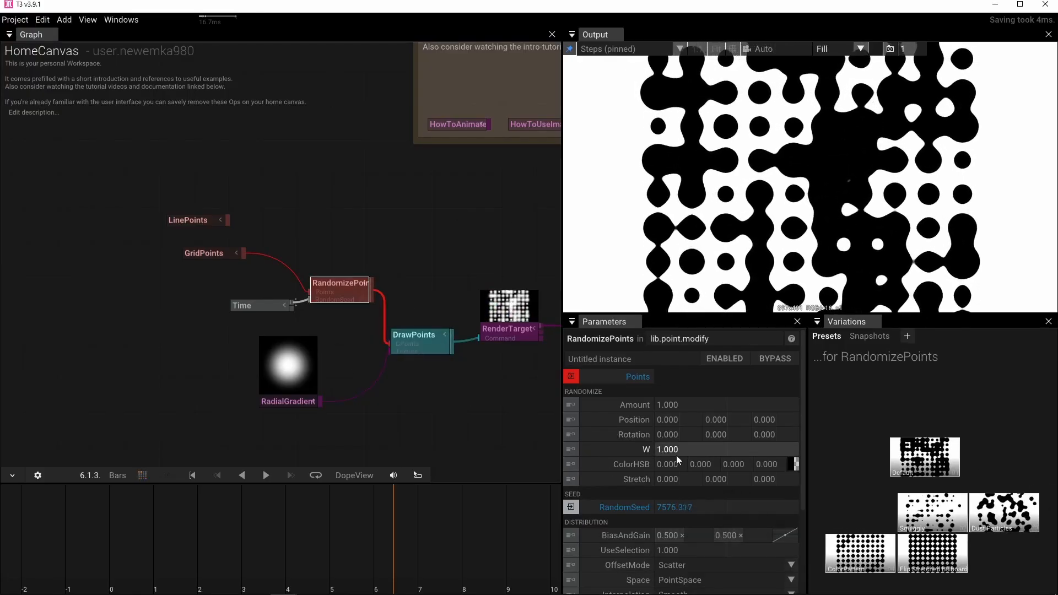
{"action": "left_click", "coordinate": [684, 422]}
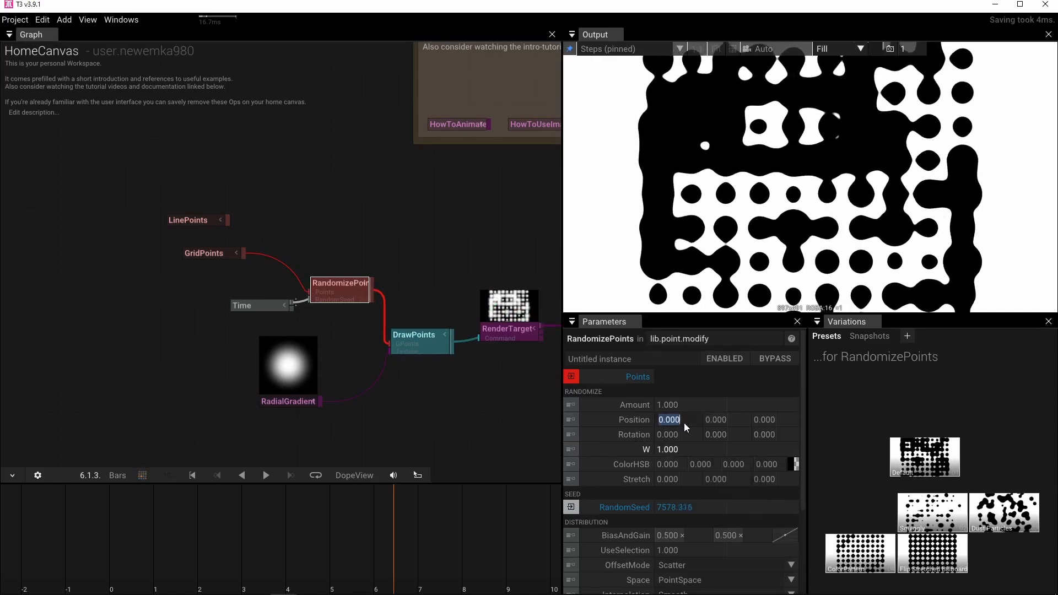
{"action": "type", "text": "1"}
{"action": "key", "text": "Return"}
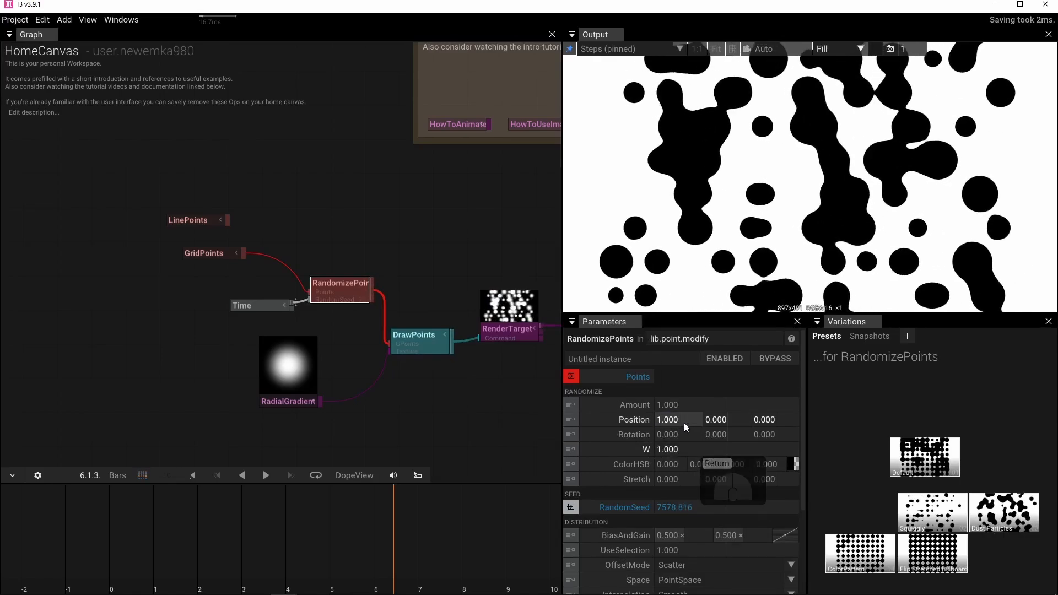
{"action": "left_click", "coordinate": [723, 421]}
{"action": "type", "text": "1"}
{"action": "key", "text": "Return"}
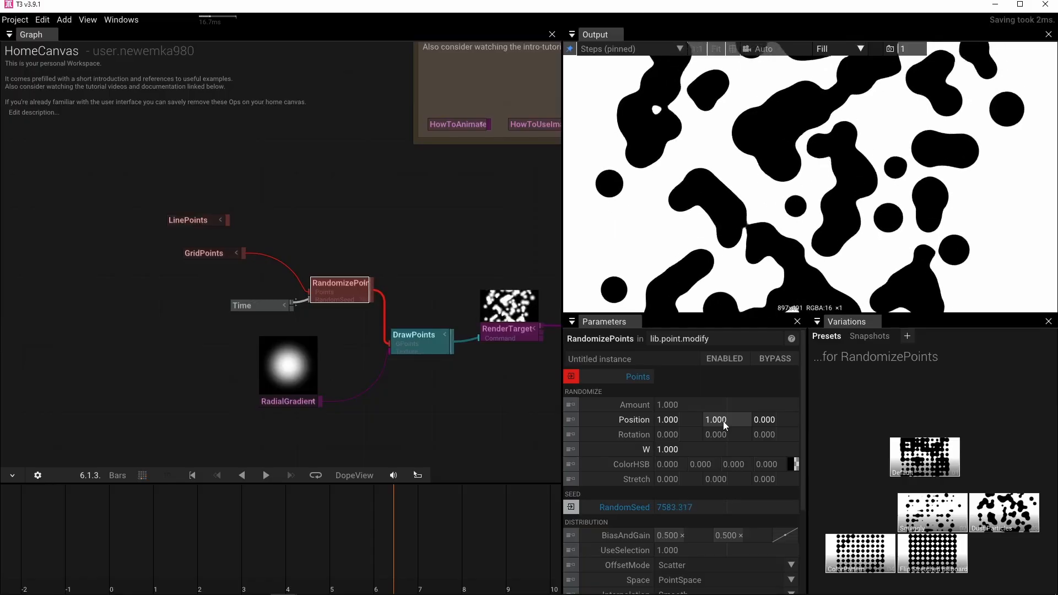
Set the W randomization of RandomizePoints to 2.
{"action": "left_click", "coordinate": [686, 449]}
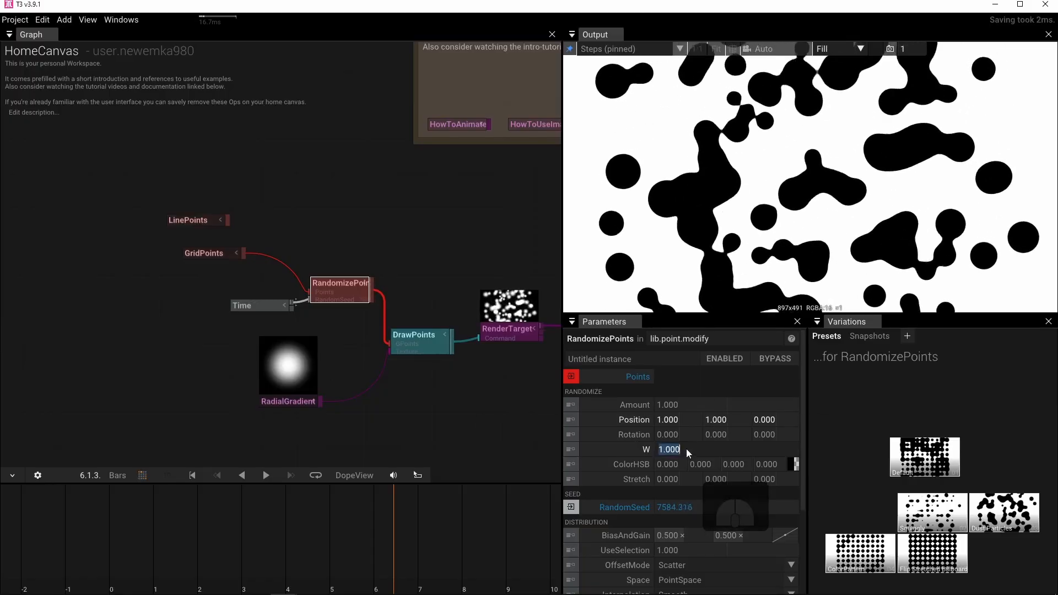
{"action": "type", "text": "2"}
{"action": "key", "text": "Return"}
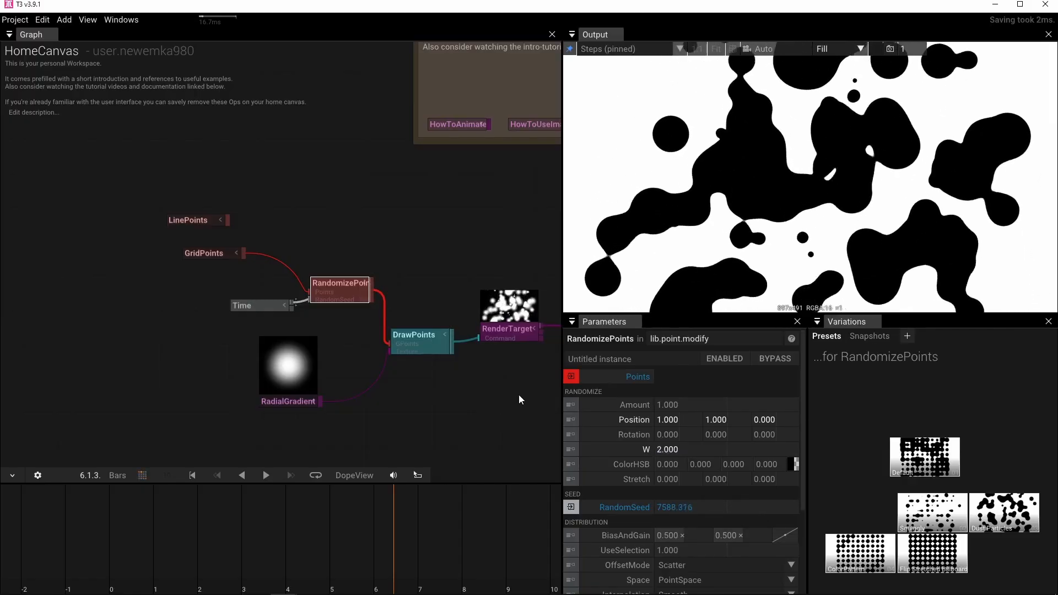
Connect the RenderTarget output to the HeightMap input of FakeLight.
{"action": "left_click_drag", "start_coordinate": [518, 395], "coordinate": [324, 389]}
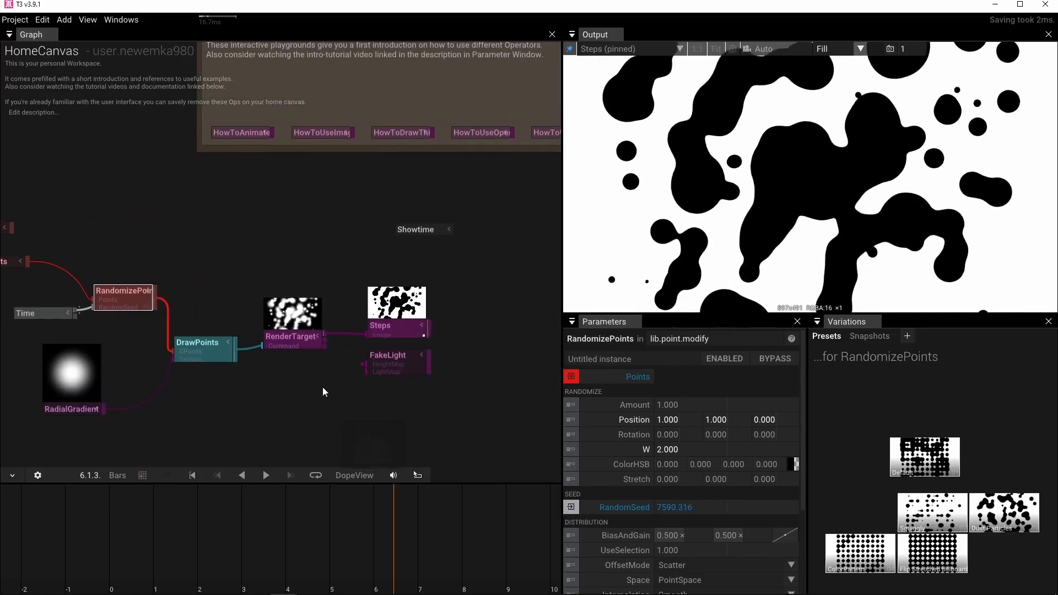
{"action": "left_click_drag", "start_coordinate": [324, 334], "coordinate": [360, 359]}
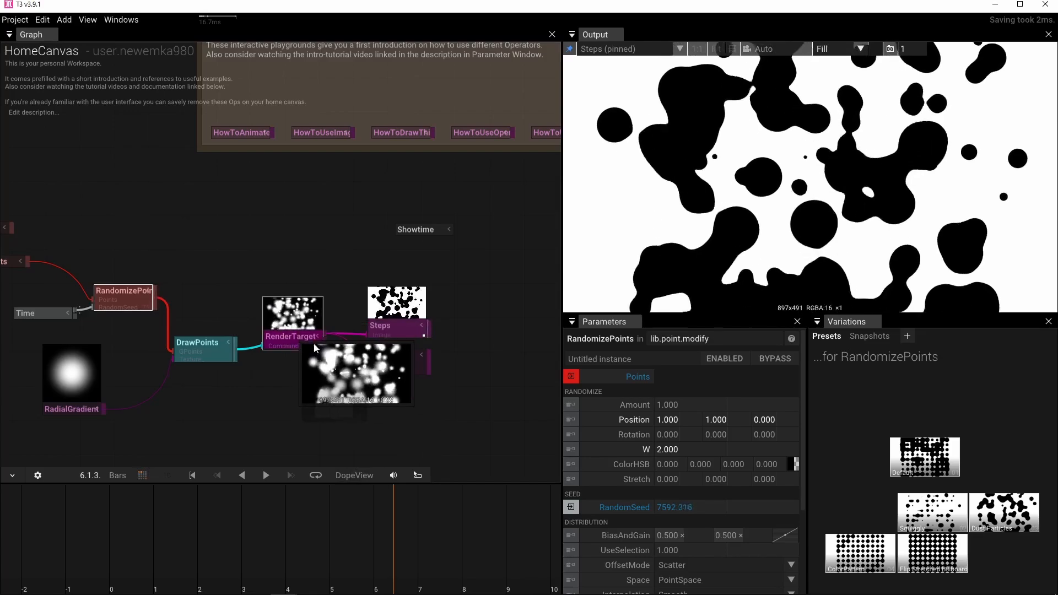
Pin the FakeLight operator to the output view.
{"action": "left_click", "coordinate": [391, 354]}
{"action": "key", "text": "p"}
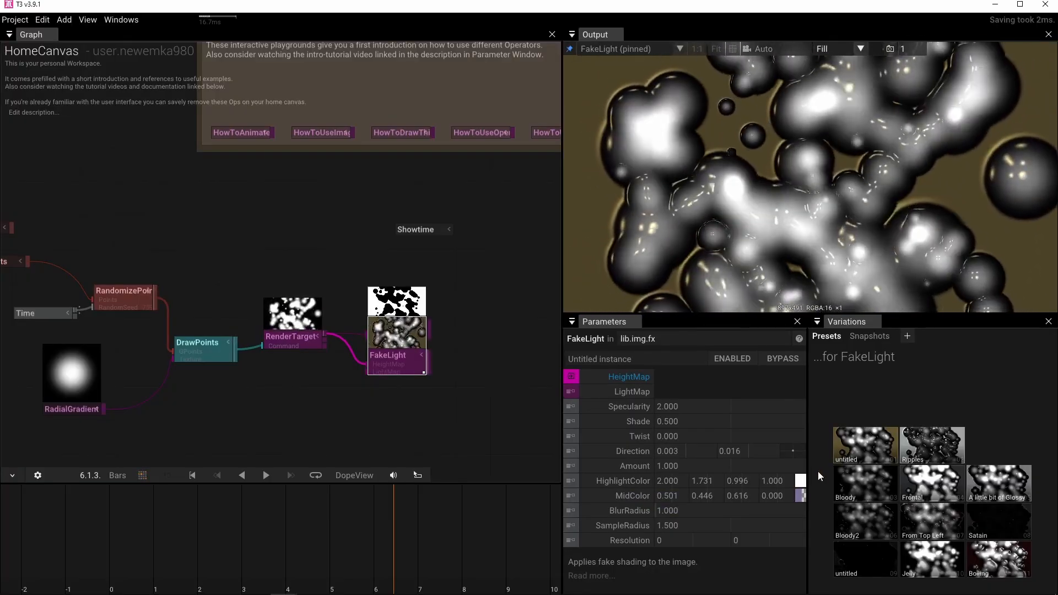
Try a pink HighlightColor and a fully opaque MidColor on FakeLight, and reset both colours to their defaults.
{"action": "left_click", "coordinate": [801, 482]}
{"action": "mouse_move", "coordinate": [904, 497]}
{"action": "left_mouse_down"}
{"action": "mouse_move", "coordinate": [832, 474]}
{"action": "mouse_move", "coordinate": [904, 402]}
{"action": "mouse_move", "coordinate": [860, 436]}
{"action": "mouse_move", "coordinate": [895, 504]}
{"action": "mouse_move", "coordinate": [913, 491]}
{"action": "left_mouse_up"}
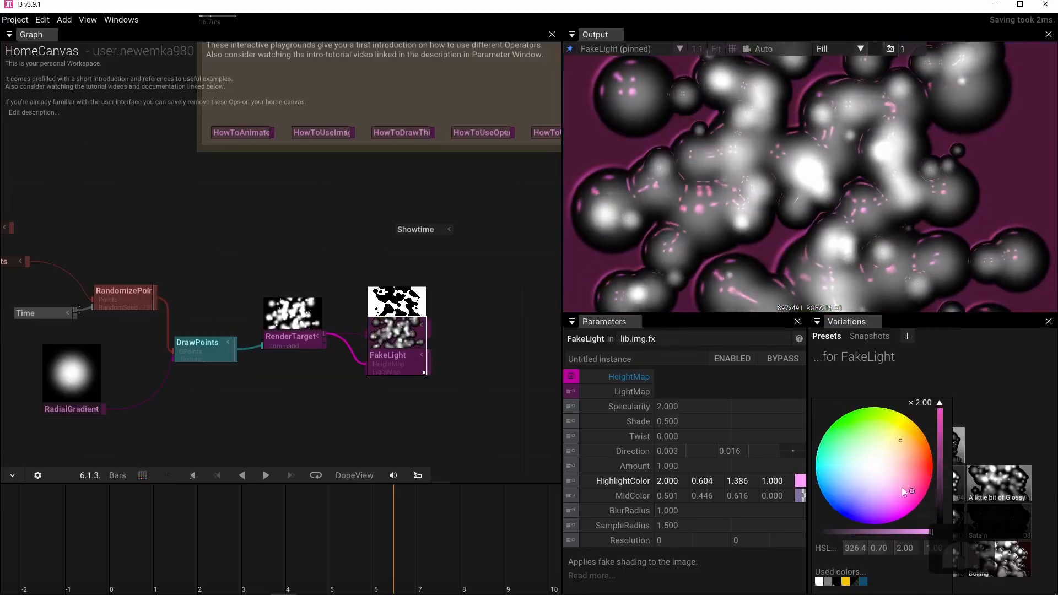
{"action": "left_click", "coordinate": [799, 496]}
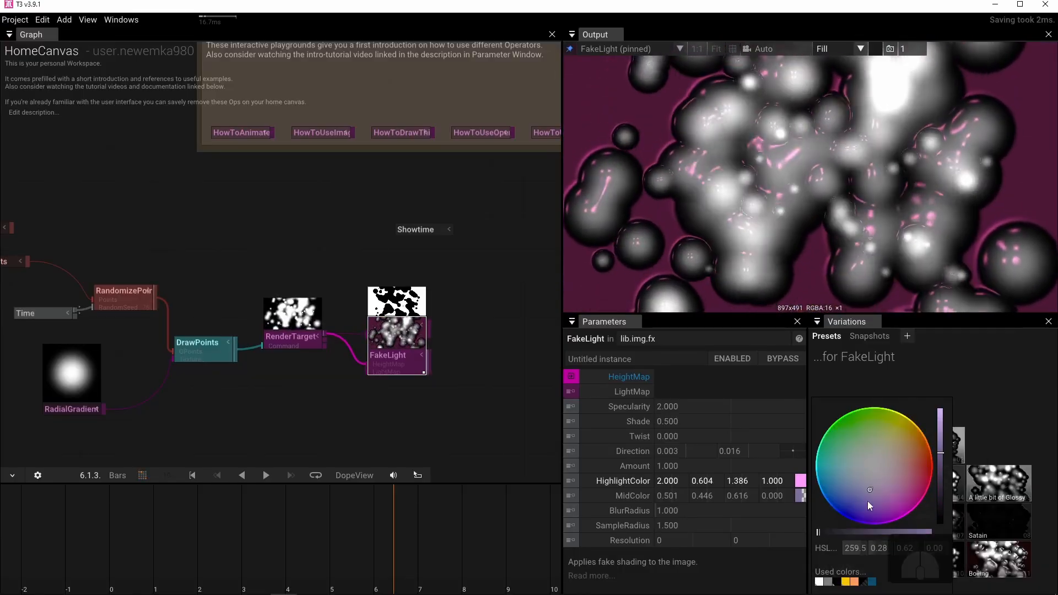
{"action": "left_click", "coordinate": [805, 381]}
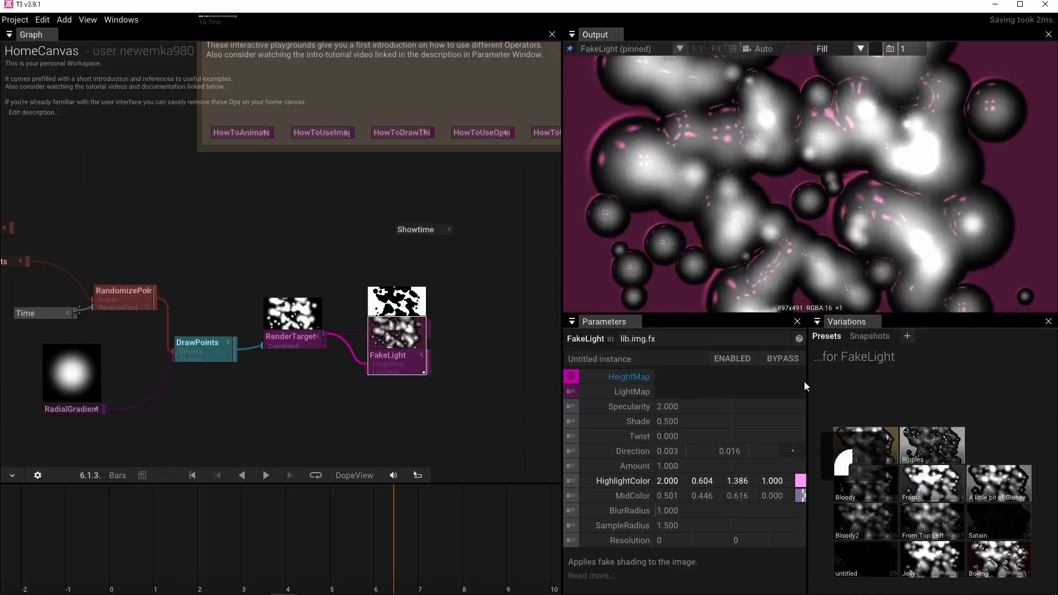
{"action": "left_click_drag", "start_coordinate": [803, 497], "coordinate": [795, 389]}
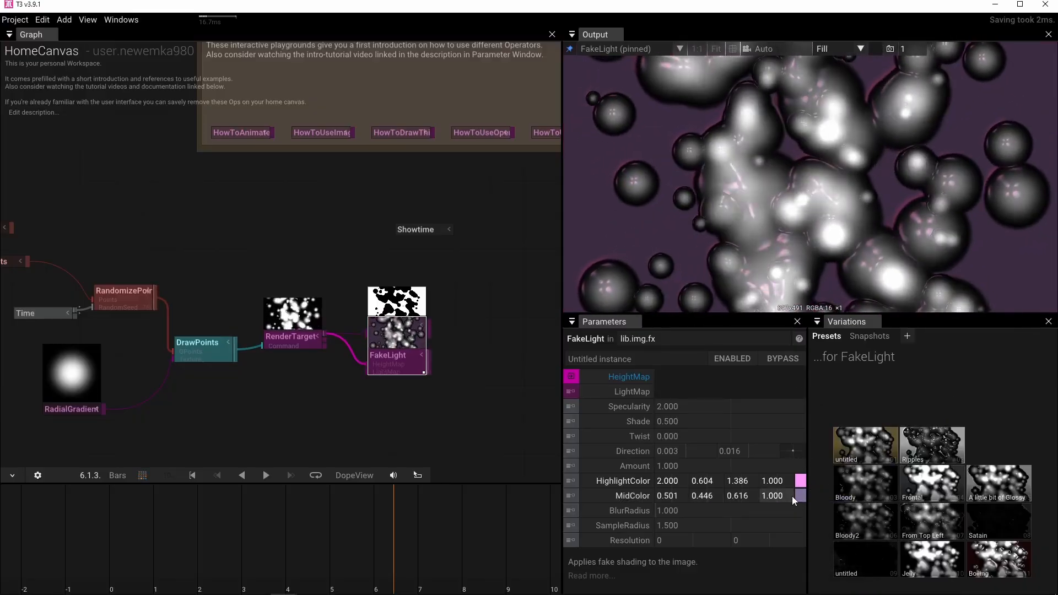
{"action": "left_click", "coordinate": [587, 484]}
{"action": "left_click", "coordinate": [588, 497]}
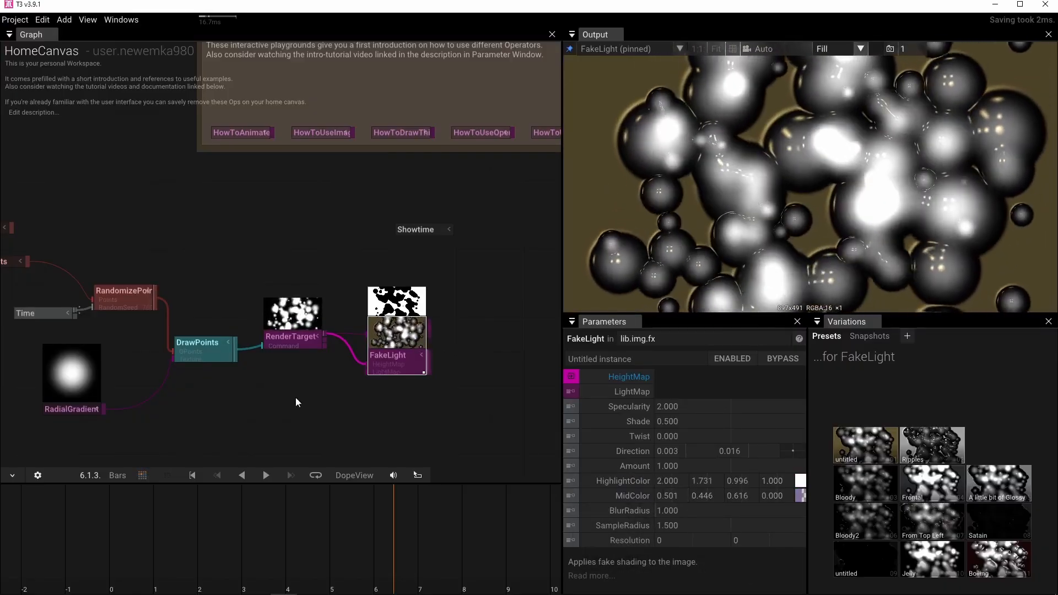
Add a second RadialGradient operator below RenderTarget and connect its output to the LightMap input of FakeLight.
{"action": "scroll", "coordinate": [385, 381], "scroll_direction": "up", "scroll_amount": 5}
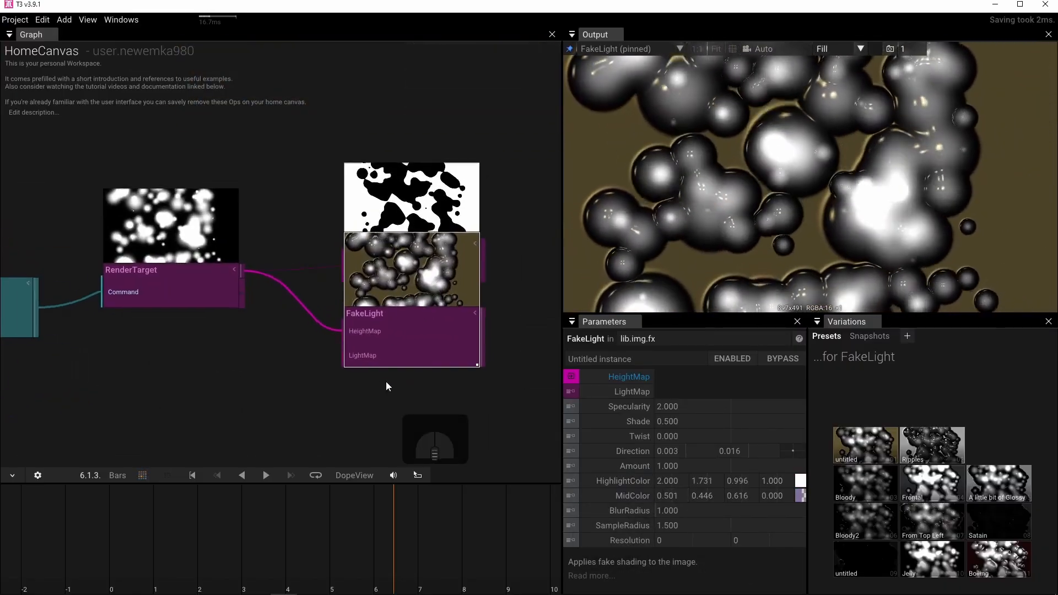
{"action": "left_click", "coordinate": [149, 387]}
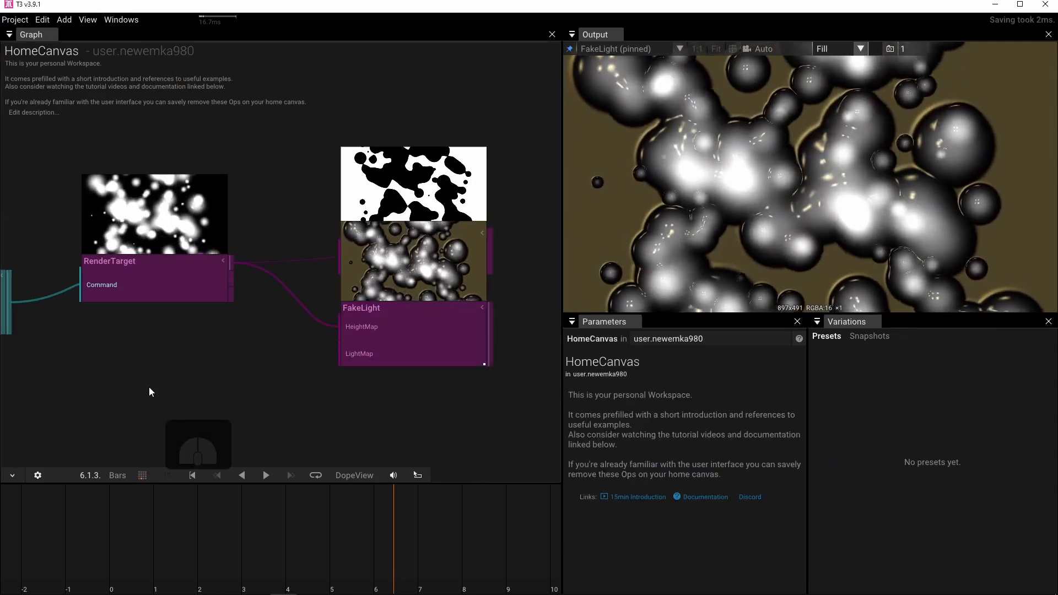
{"action": "key", "text": "f"}
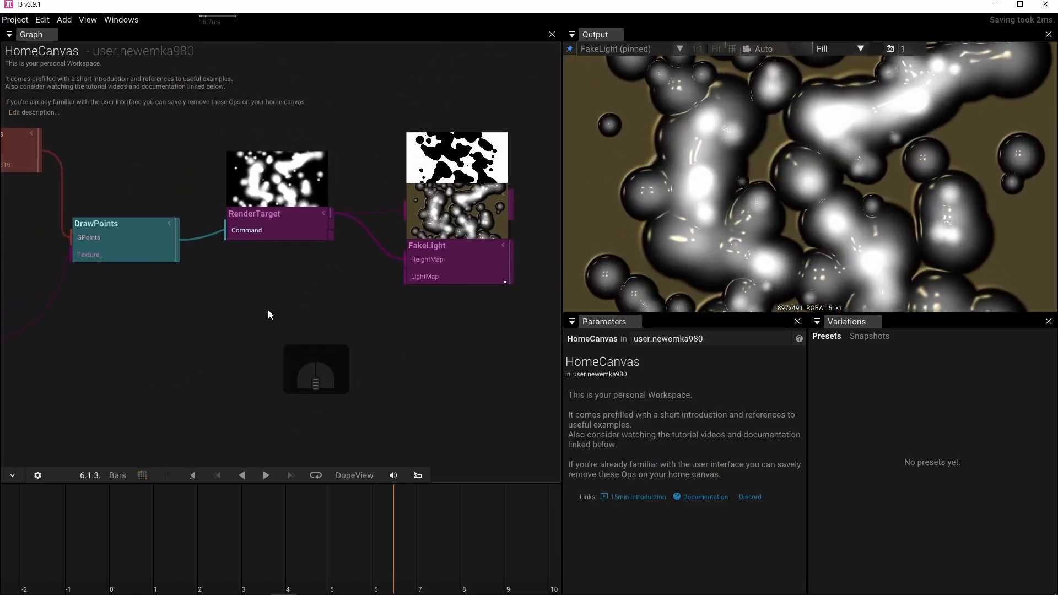
{"action": "double_click", "coordinate": [270, 307]}
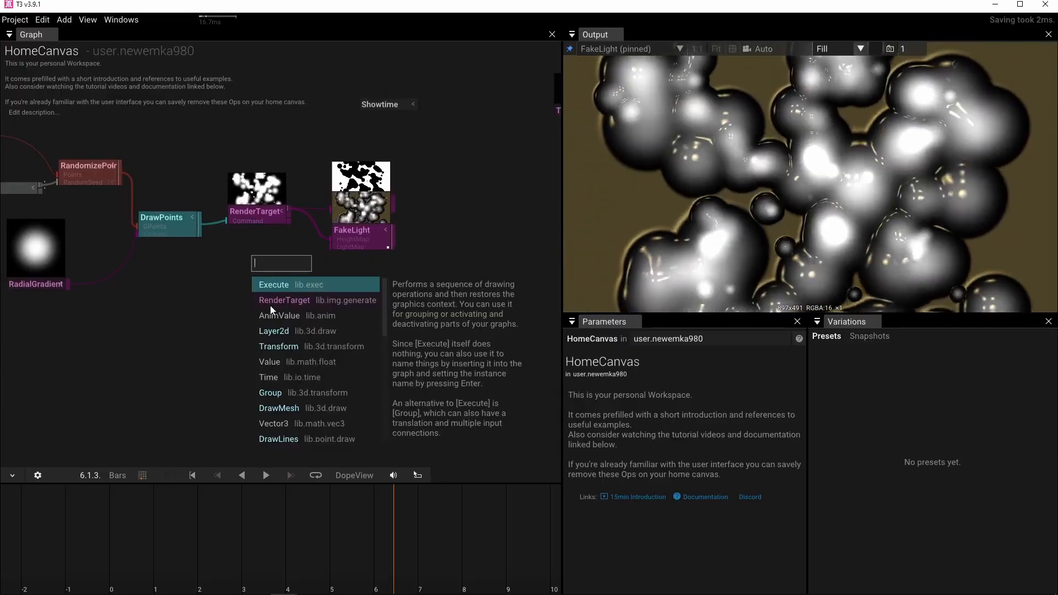
{"action": "type", "text": "ra"}
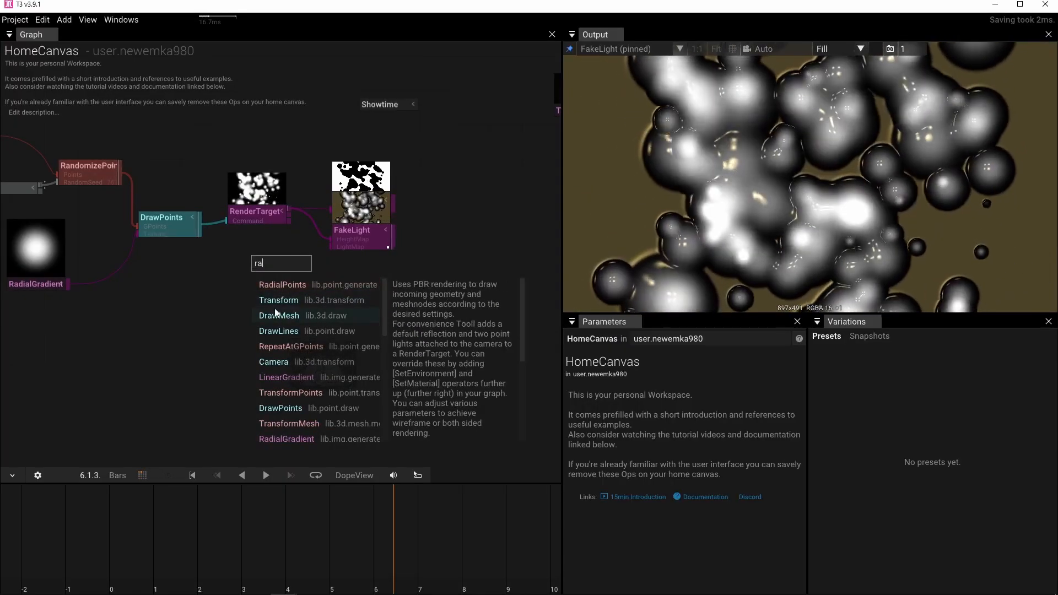
{"action": "type", "text": "d"}
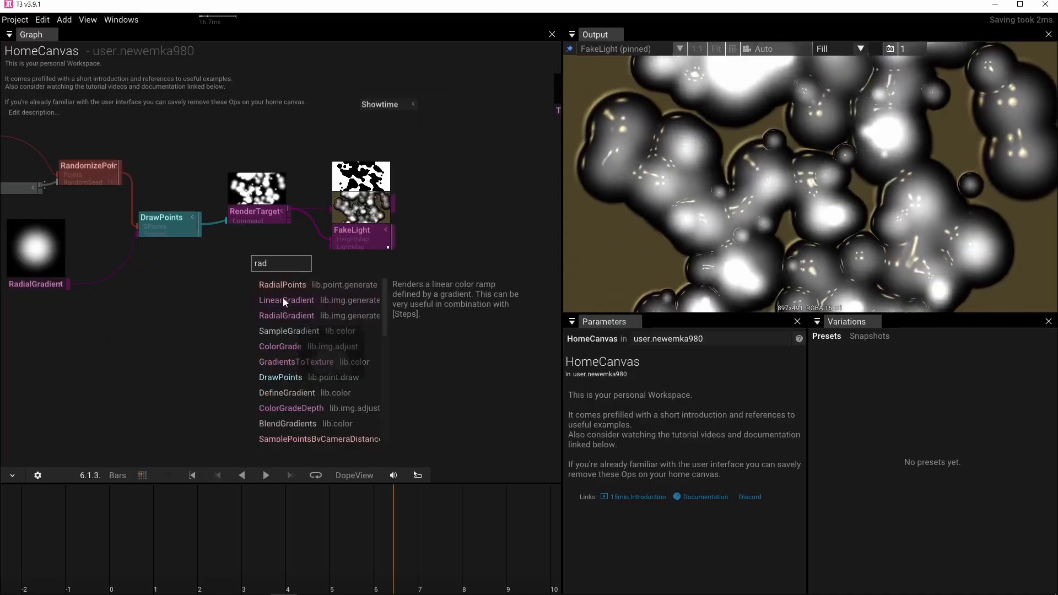
{"action": "left_click", "coordinate": [283, 313]}
{"action": "left_click_drag", "start_coordinate": [292, 267], "coordinate": [332, 246]}
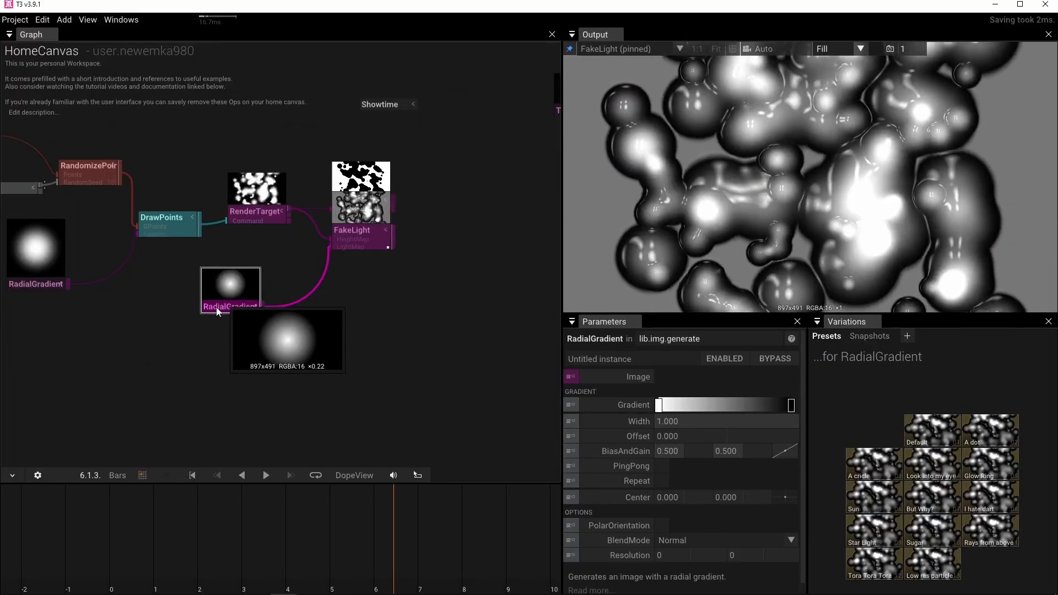
Set the Resolution of the light-map RadialGradient to 256 by 256 and shift the operator closer to FakeLight.
{"action": "scroll", "coordinate": [212, 303], "scroll_direction": "up", "scroll_amount": 3}
{"action": "scroll", "coordinate": [286, 323], "scroll_direction": "down", "scroll_amount": 3}
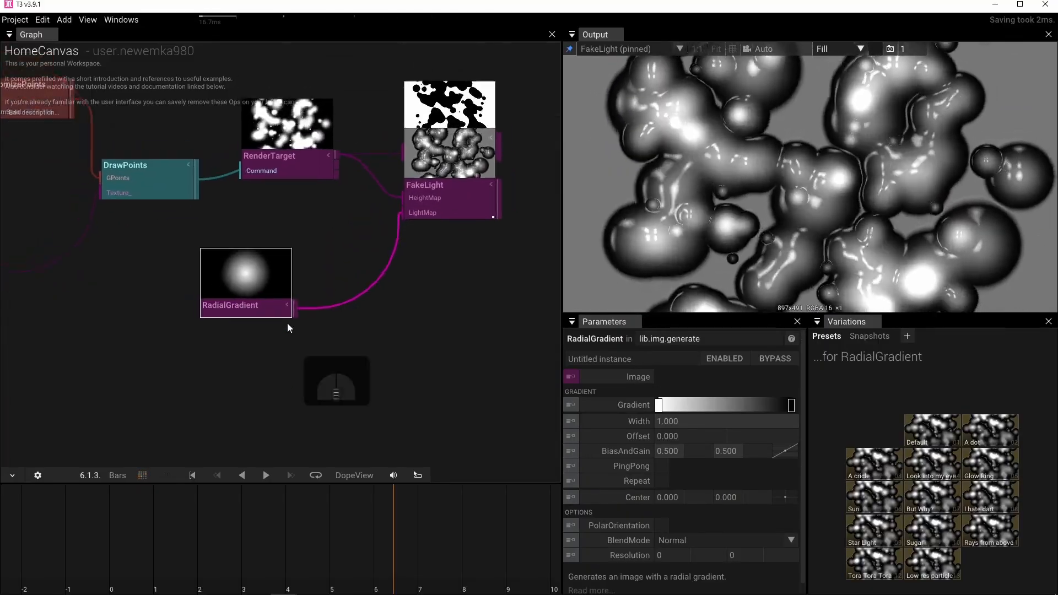
{"action": "left_click", "coordinate": [675, 556]}
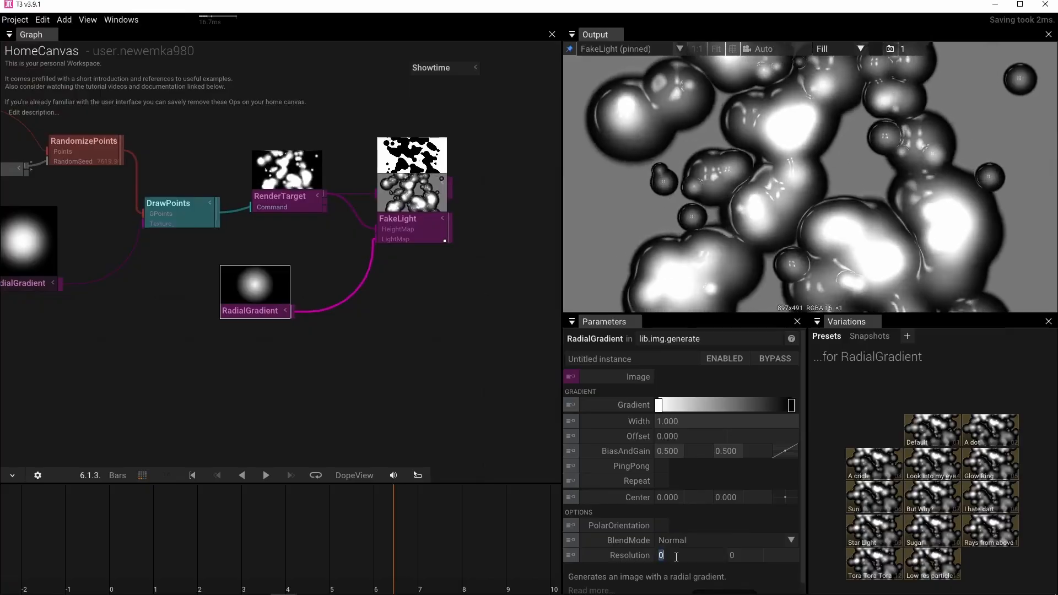
{"action": "type", "text": "256"}
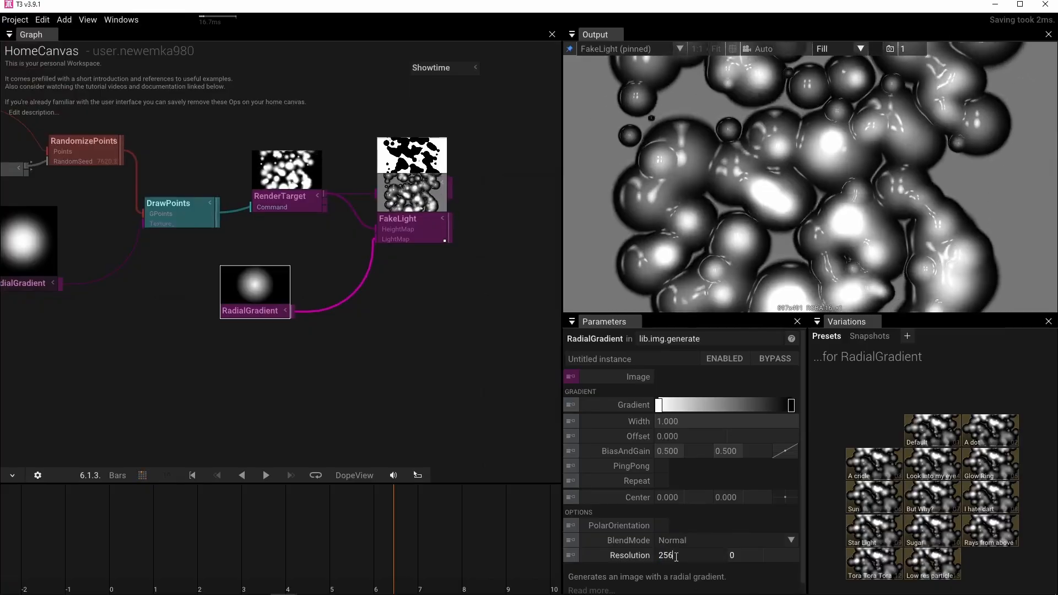
{"action": "key", "text": "Tab"}
{"action": "type", "text": "256"}
{"action": "key", "text": "Return"}
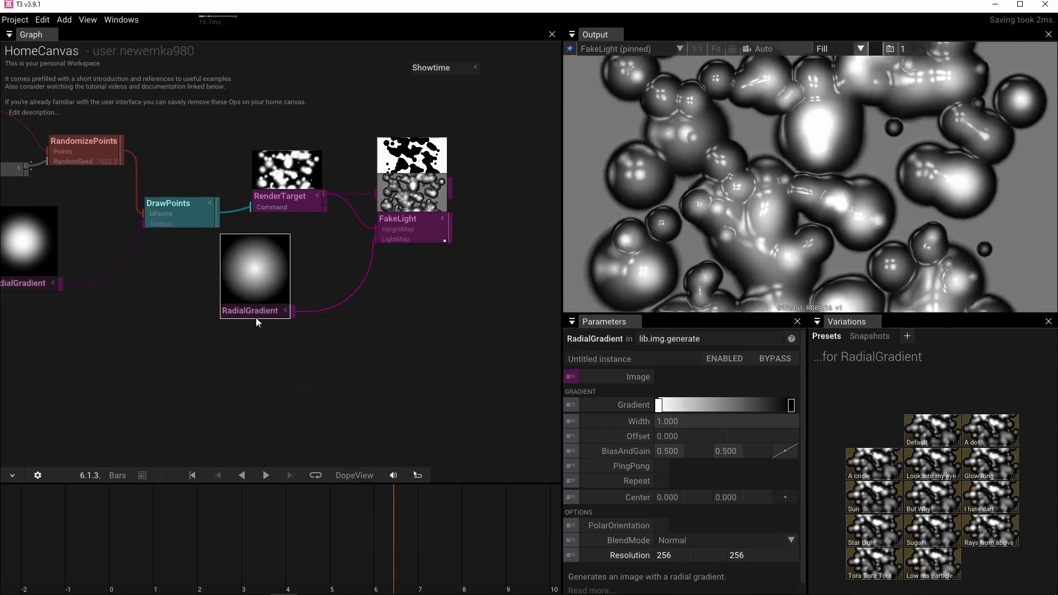
{"action": "left_click_drag", "start_coordinate": [259, 311], "coordinate": [287, 314]}
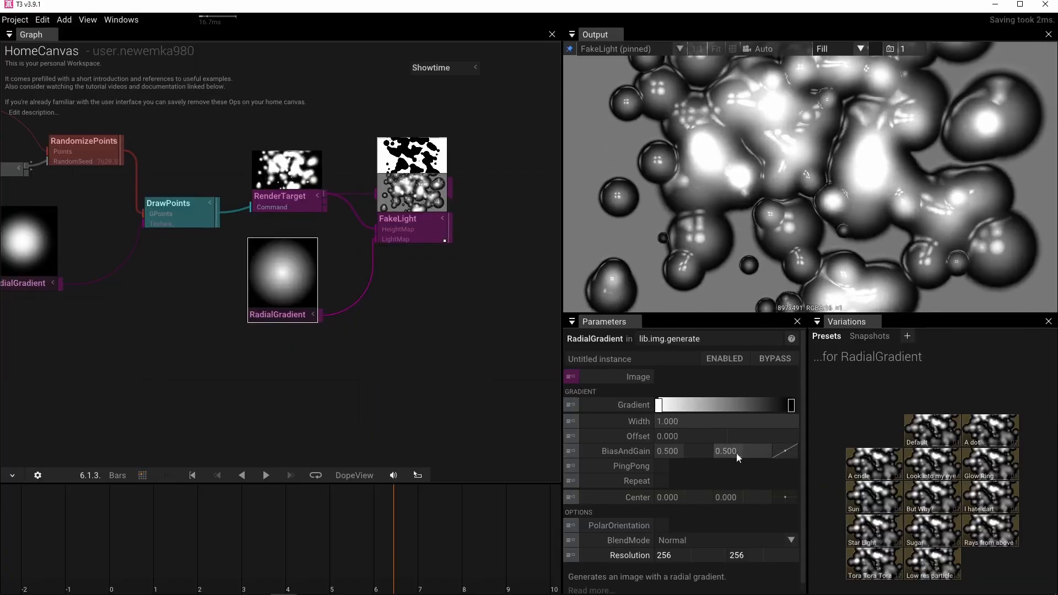
Set the Center of the light-map RadialGradient to -0.5, 0.5 and nudge the operator towards FakeLight.
{"action": "left_click_drag", "start_coordinate": [785, 497], "coordinate": [735, 448]}
{"action": "left_click", "coordinate": [669, 496]}
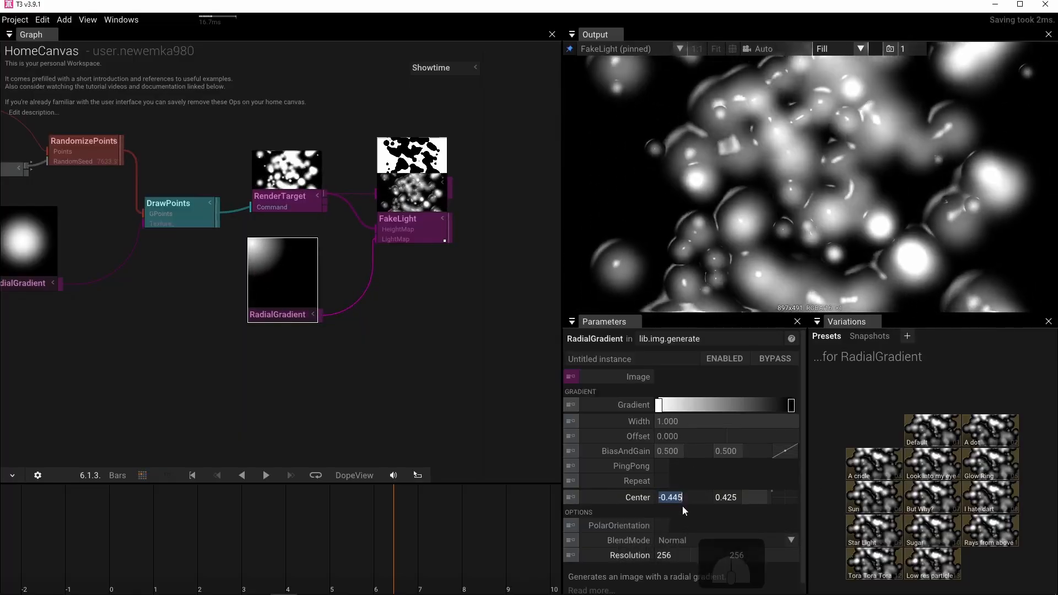
{"action": "type", "text": "-0.5"}
{"action": "key", "text": "Return"}
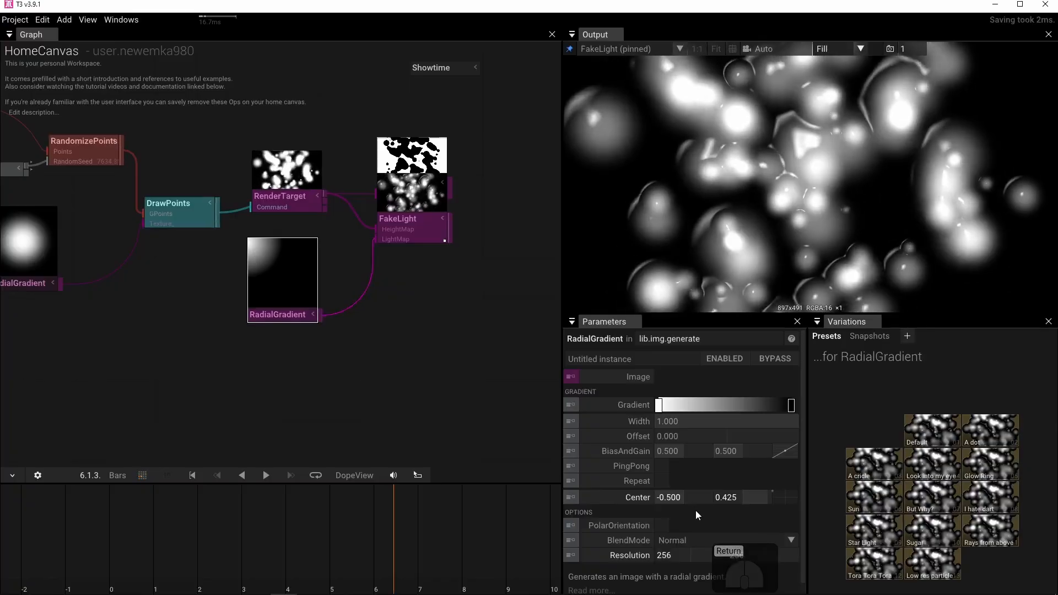
{"action": "left_click", "coordinate": [748, 498]}
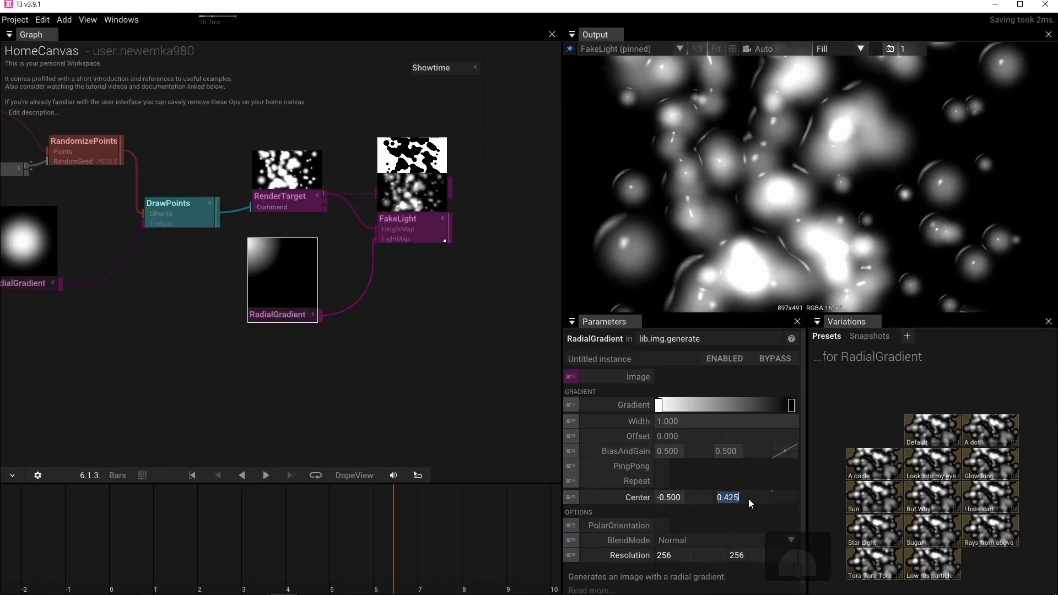
{"action": "type", "text": ".5"}
{"action": "key", "text": "Return"}
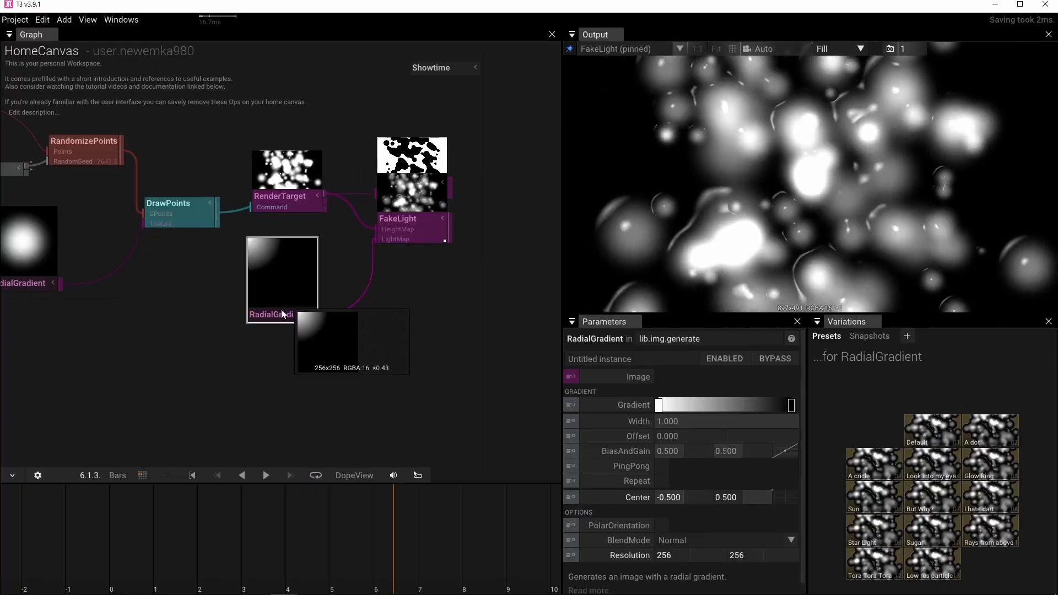
{"action": "left_click_drag", "start_coordinate": [281, 309], "coordinate": [302, 316]}
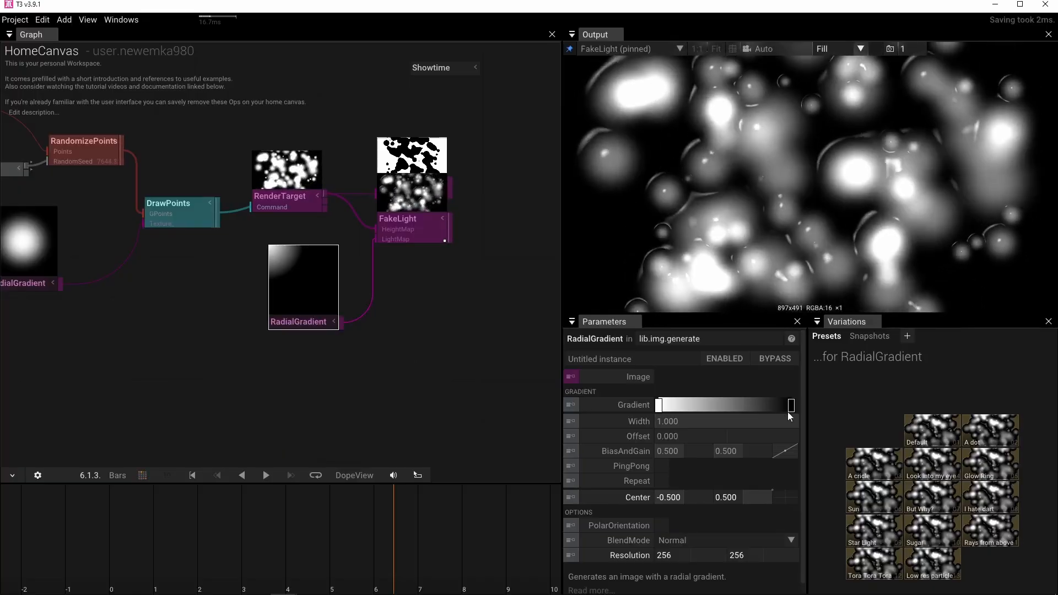
Make the black end stop of the light-map RadialGradient's gradient fully transparent.
{"action": "left_click", "coordinate": [792, 407]}
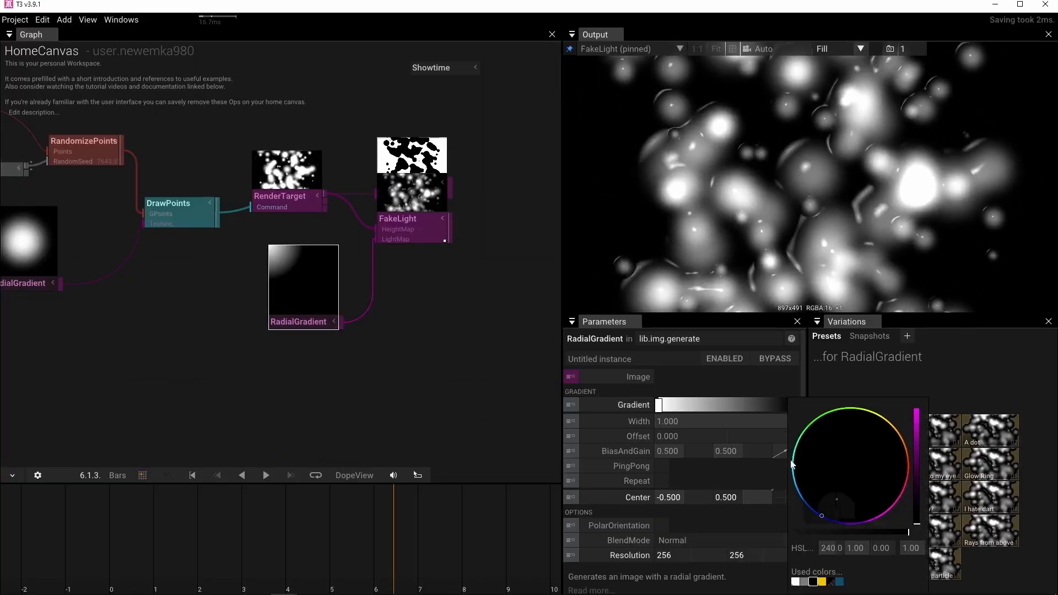
{"action": "left_click_drag", "start_coordinate": [910, 534], "coordinate": [366, 413]}
{"action": "left_click", "coordinate": [340, 361]}
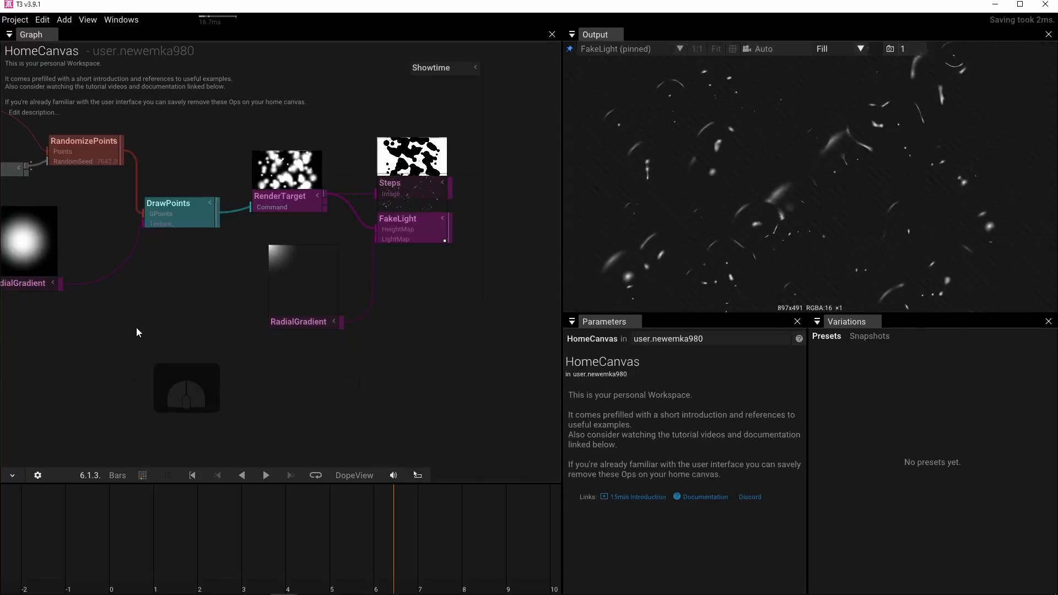
Add a LinearGradient operator and connect its output to the Image input of the light-map RadialGradient.
{"action": "key", "text": "Tab"}
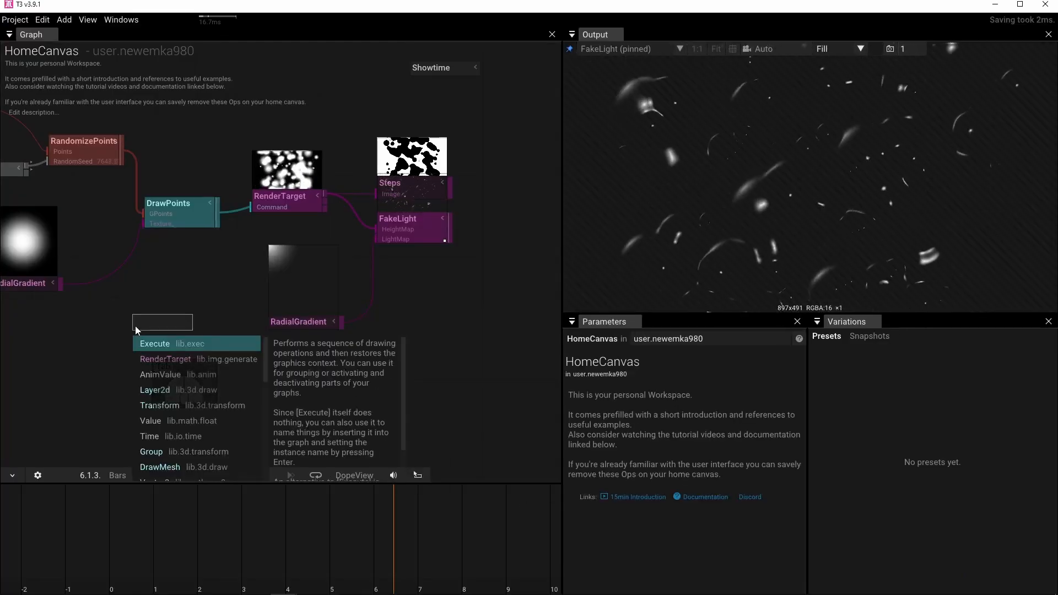
{"action": "type", "text": "li"}
{"action": "key", "text": "BackSpace"}
{"action": "key", "text": "BackSpace"}
{"action": "type", "text": "li"}
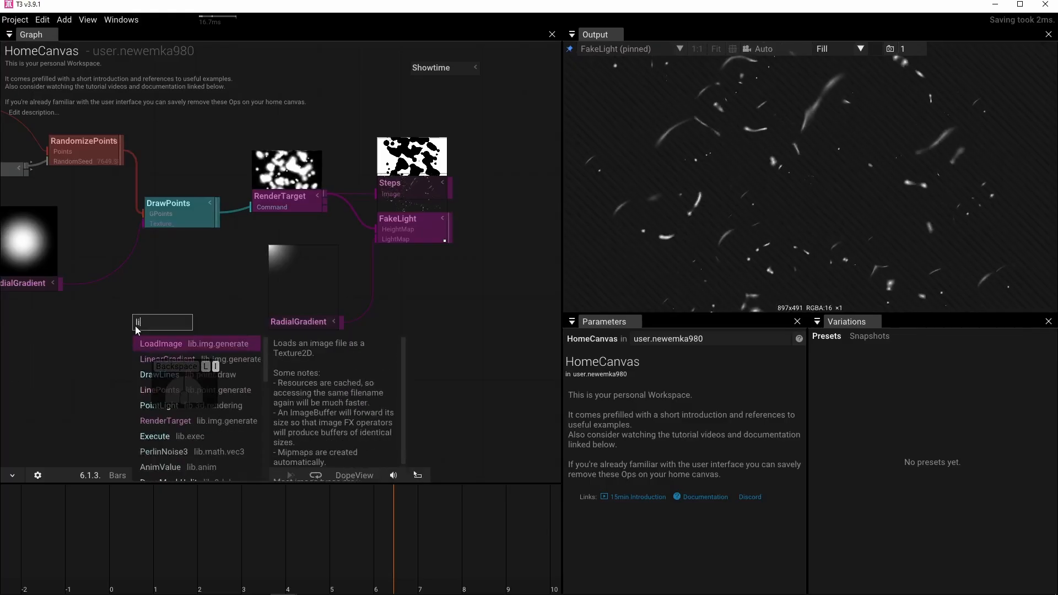
{"action": "type", "text": "near"}
{"action": "left_click", "coordinate": [148, 342]}
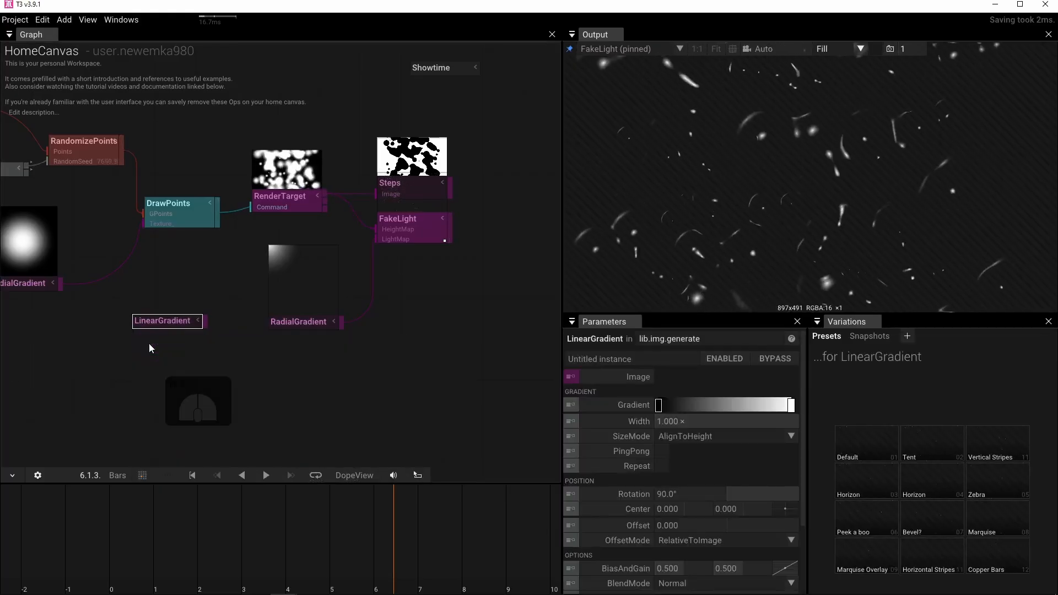
{"action": "left_click_drag", "start_coordinate": [201, 321], "coordinate": [286, 322]}
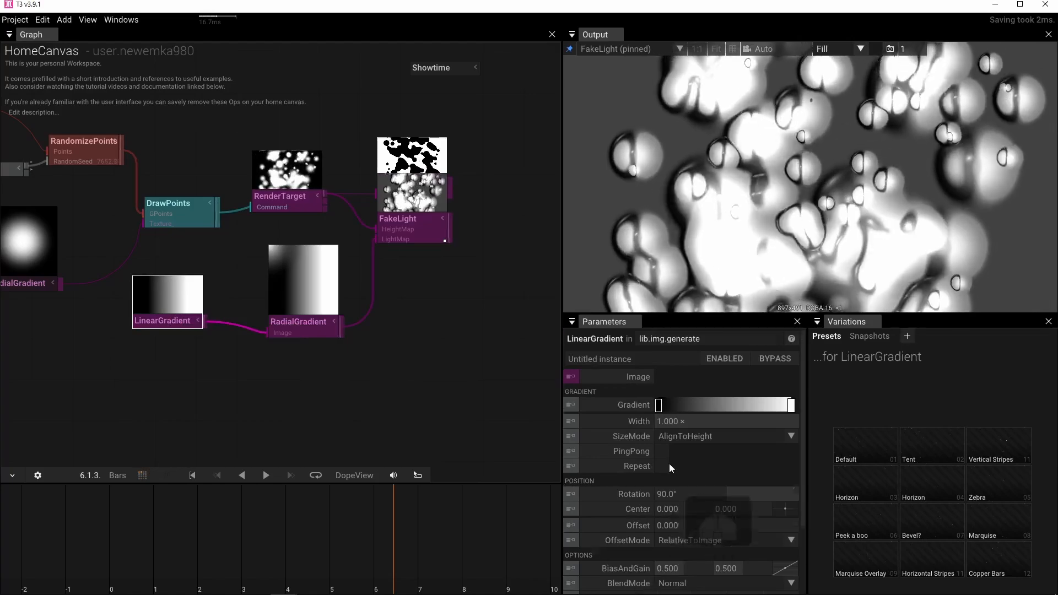
Set the Resolution of LinearGradient to 256 by 256 and place the operator just below and before RadialGradient.
{"action": "scroll", "coordinate": [669, 464], "scroll_direction": "down", "scroll_amount": 2}
{"action": "left_click", "coordinate": [682, 504]}
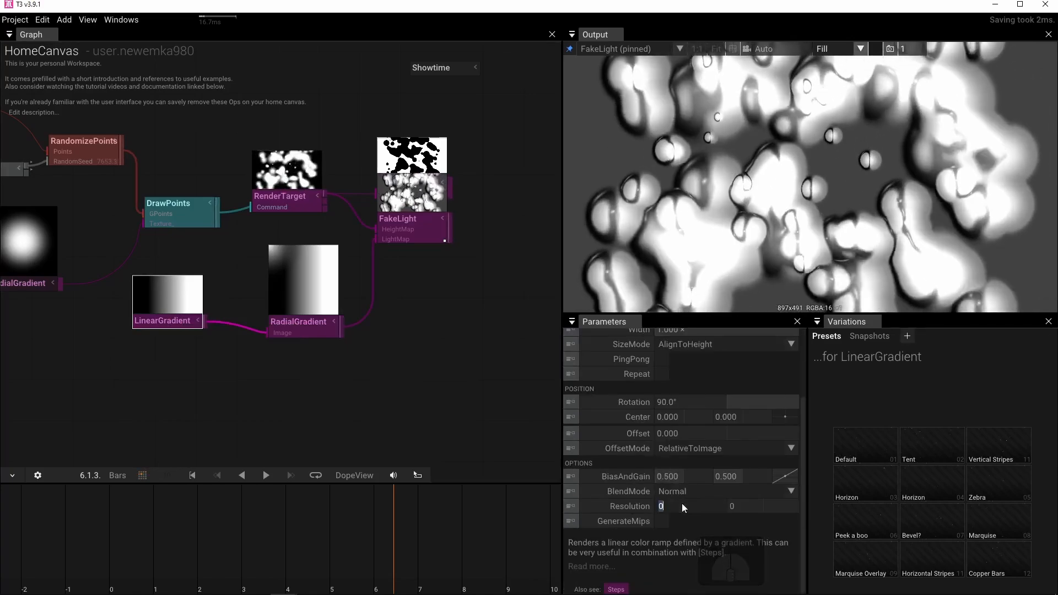
{"action": "type", "text": "256"}
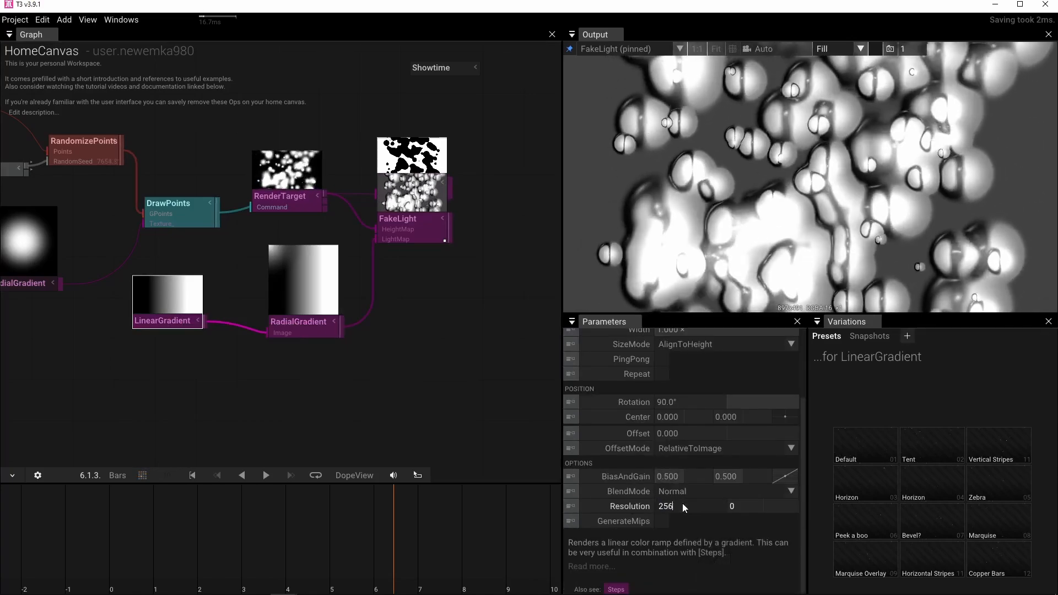
{"action": "left_click", "coordinate": [732, 506]}
{"action": "type", "text": "256"}
{"action": "key", "text": "Return"}
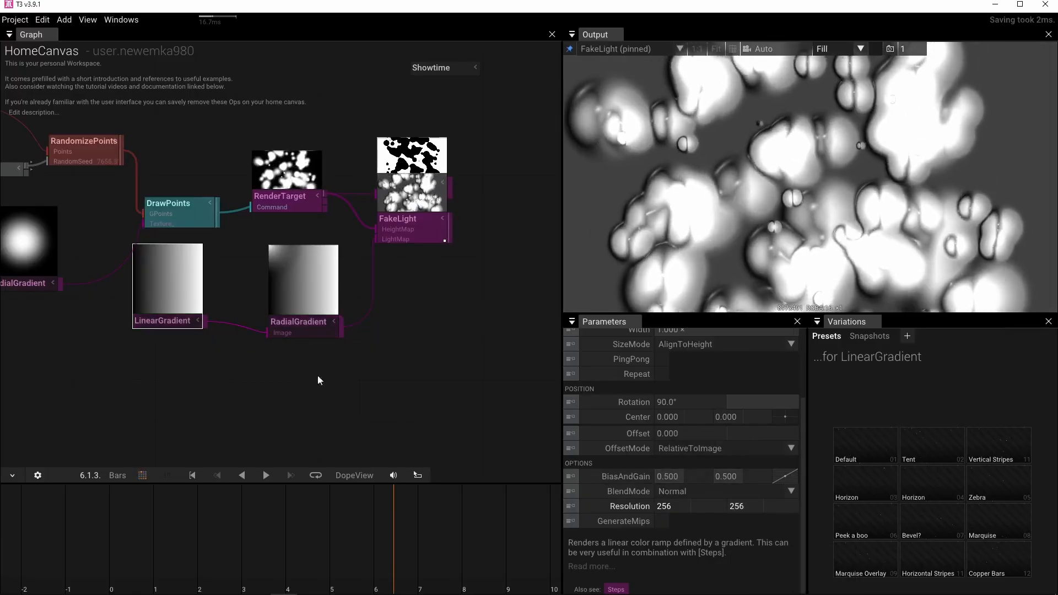
{"action": "left_click_drag", "start_coordinate": [171, 325], "coordinate": [206, 378]}
Apply the smooth multi-stop rainbow gradient preset to the LinearGradient feeding the light-map RadialGradient.
{"action": "scroll", "coordinate": [633, 427], "scroll_direction": "up", "scroll_amount": 4}
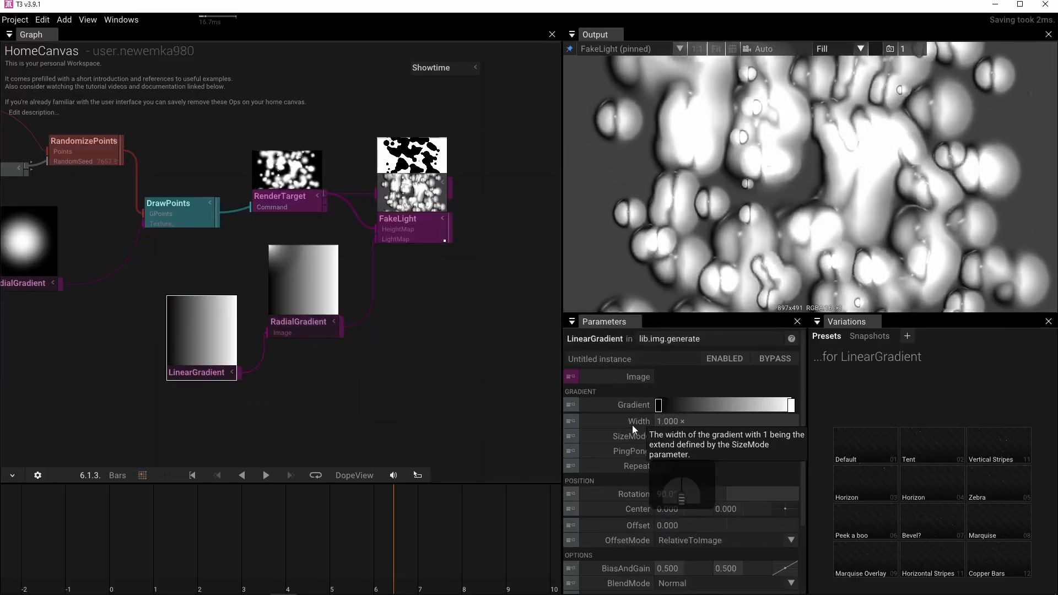
{"action": "right_click", "coordinate": [624, 402]}
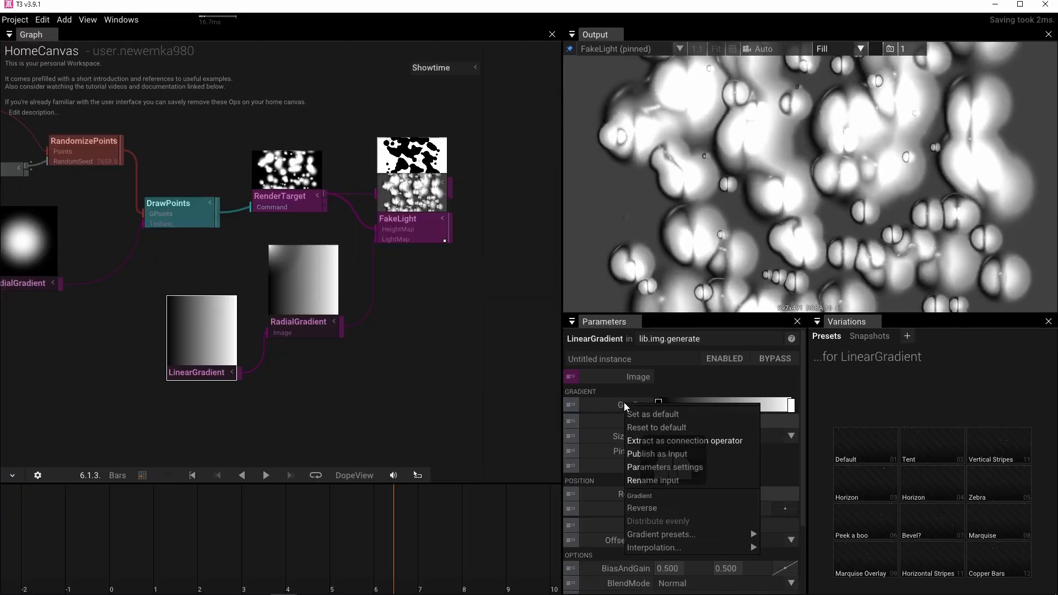
{"action": "mouse_move", "coordinate": [651, 532]}
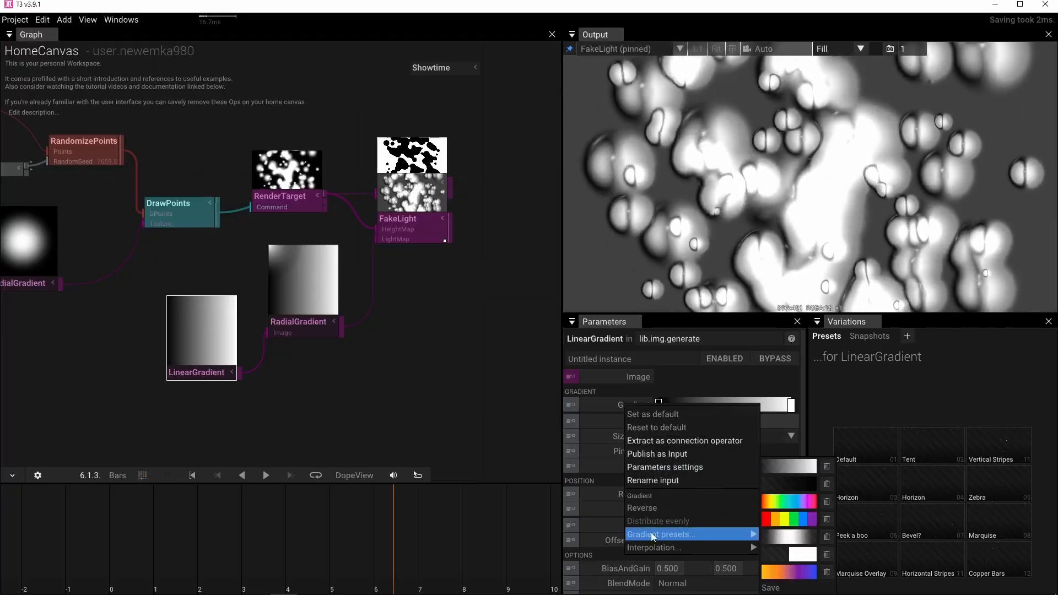
{"action": "left_click", "coordinate": [798, 502]}
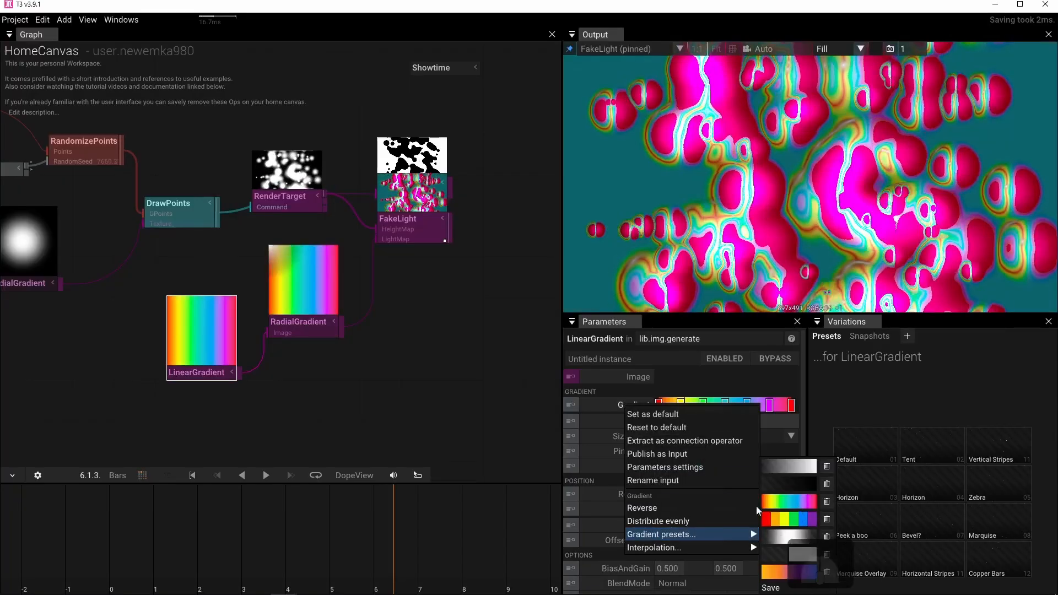
{"action": "left_click", "coordinate": [376, 394]}
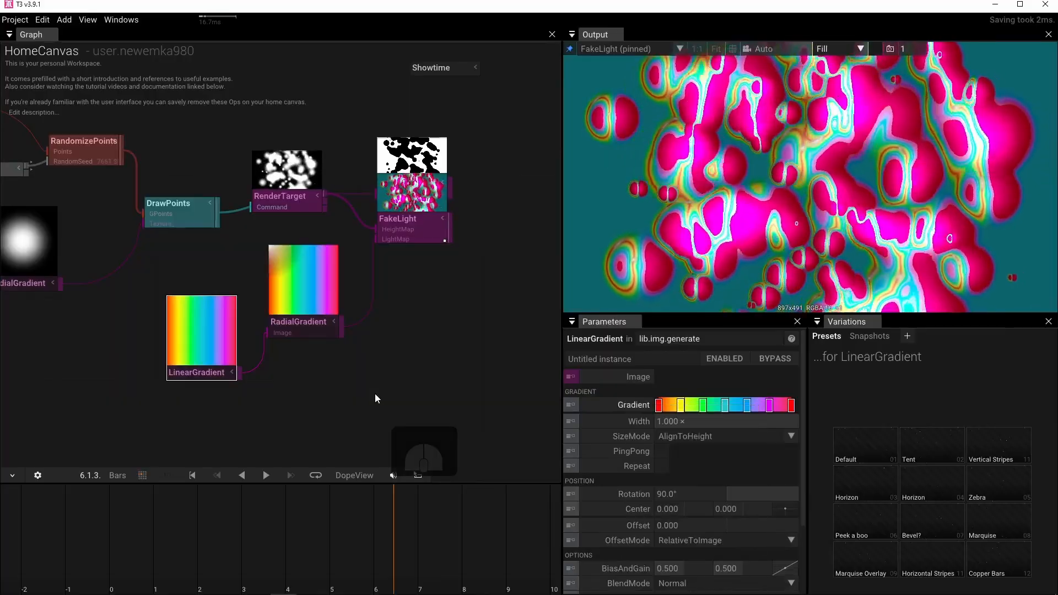
Change the gradient interpolation of the rainbow LinearGradient to Linear.
{"action": "right_click", "coordinate": [618, 404]}
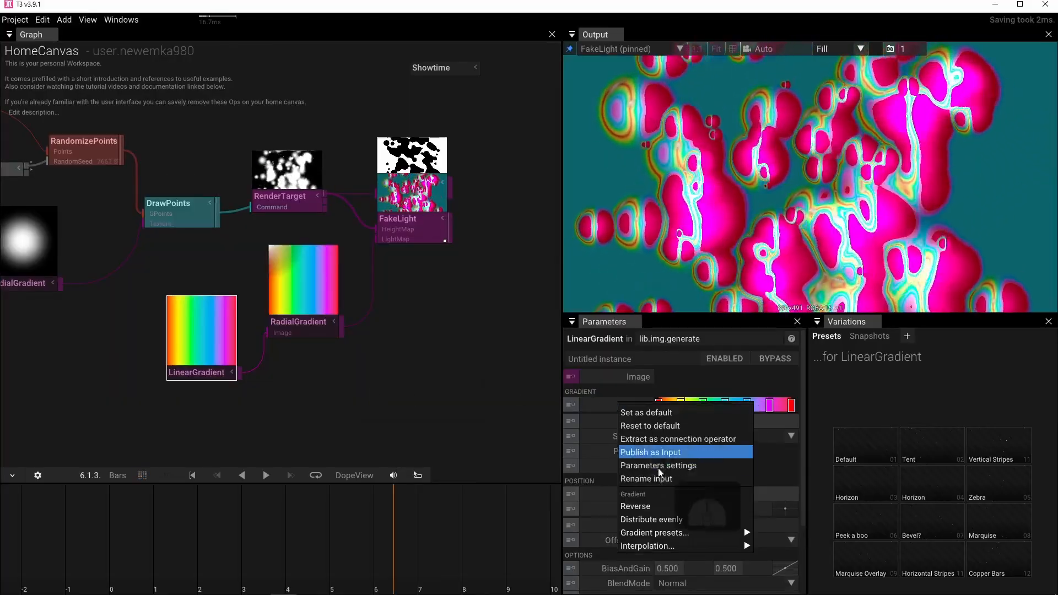
{"action": "mouse_move", "coordinate": [643, 541]}
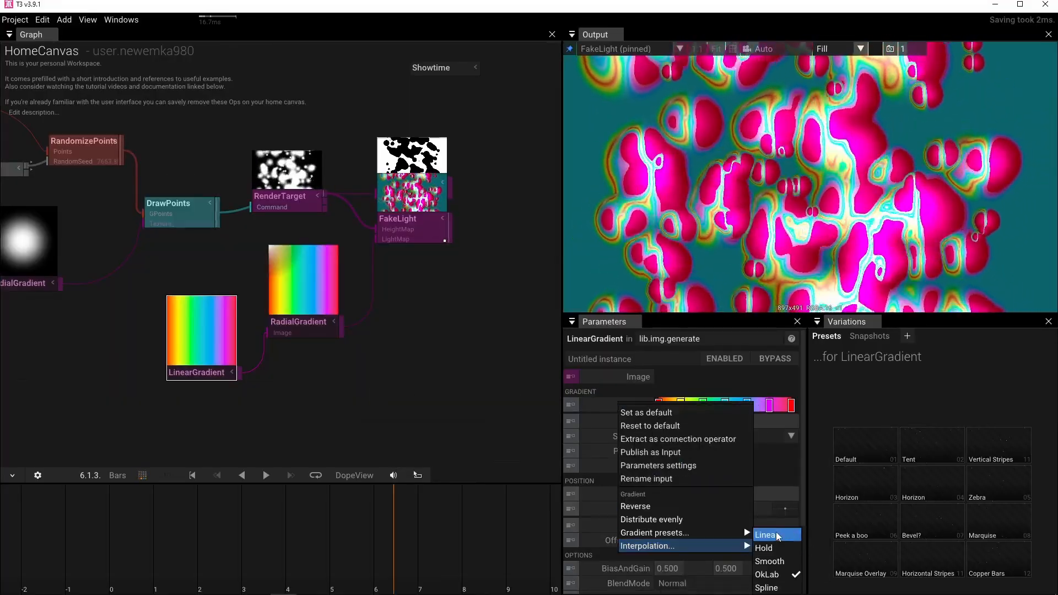
{"action": "left_click", "coordinate": [778, 536]}
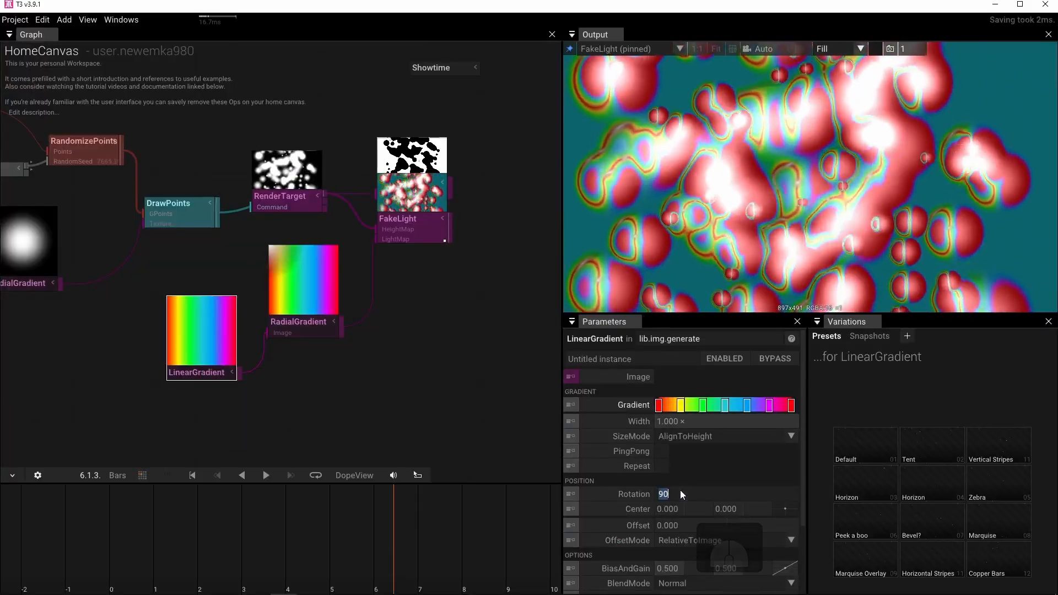
Set the rainbow LinearGradient's Rotation to 0° and Width to 4.860, and shift the operator slightly away from RadialGradient.
{"action": "type", "text": "0"}
{"action": "key", "text": "Return"}
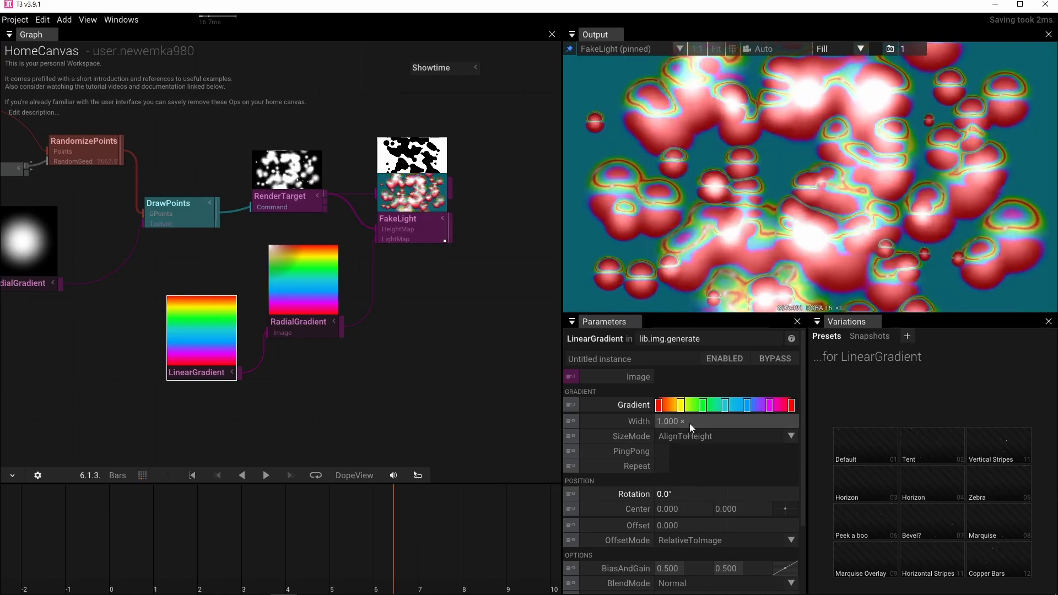
{"action": "left_click_drag", "start_coordinate": [690, 424], "coordinate": [648, 441]}
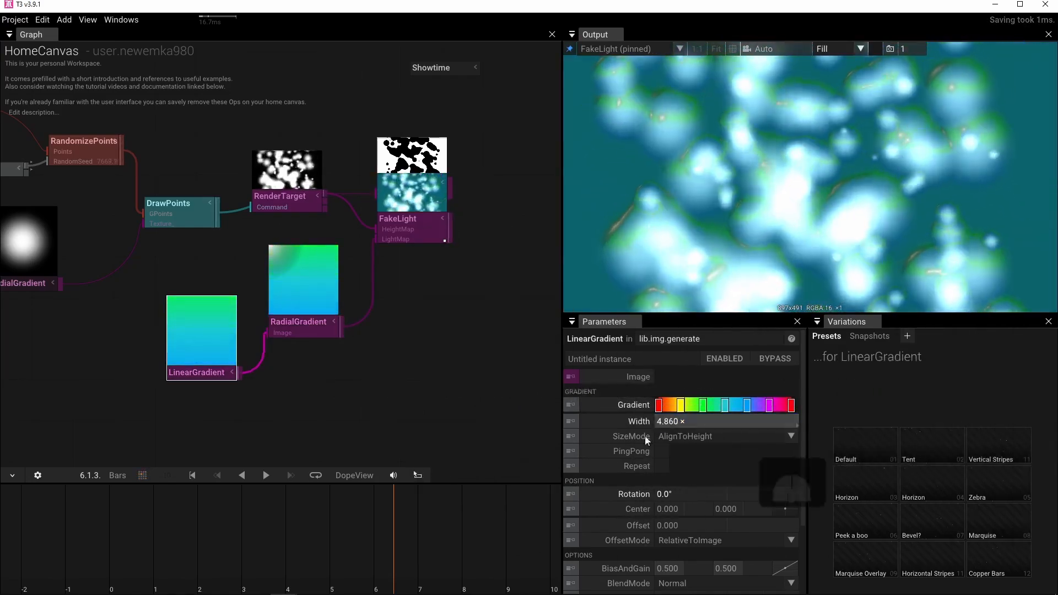
{"action": "mouse_move", "coordinate": [194, 374]}
{"action": "left_mouse_down"}
{"action": "mouse_move", "coordinate": [195, 390]}
{"action": "mouse_move", "coordinate": [185, 376]}
{"action": "left_mouse_up"}
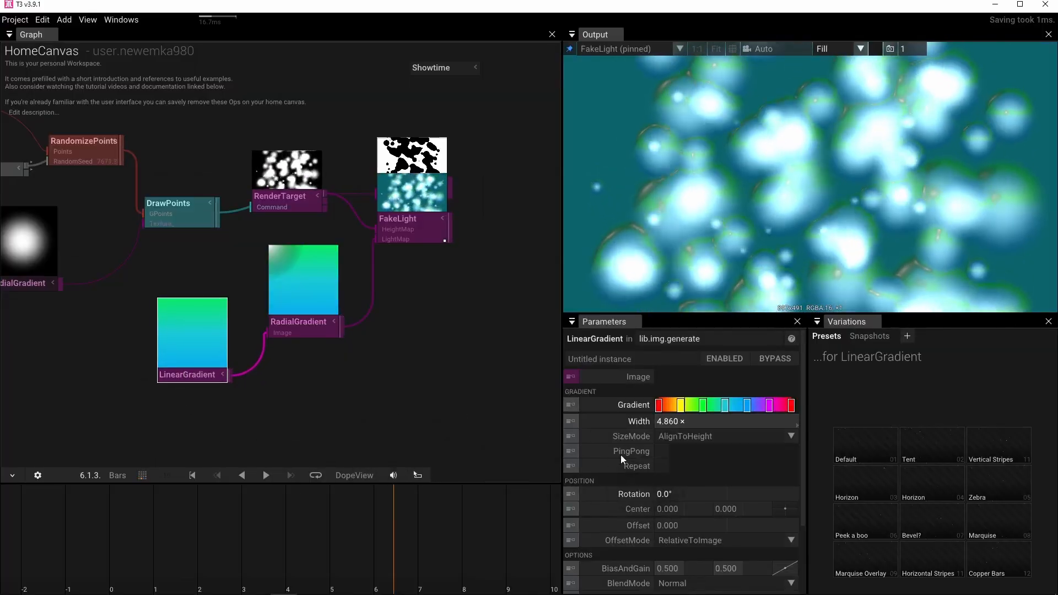
Enable Repeat on the rainbow LinearGradient and set its Offset to 5.530 for a cyan-to-blue range.
{"action": "left_click_drag", "start_coordinate": [684, 525], "coordinate": [313, 513]}
{"action": "left_click_drag", "start_coordinate": [251, 511], "coordinate": [452, 524]}
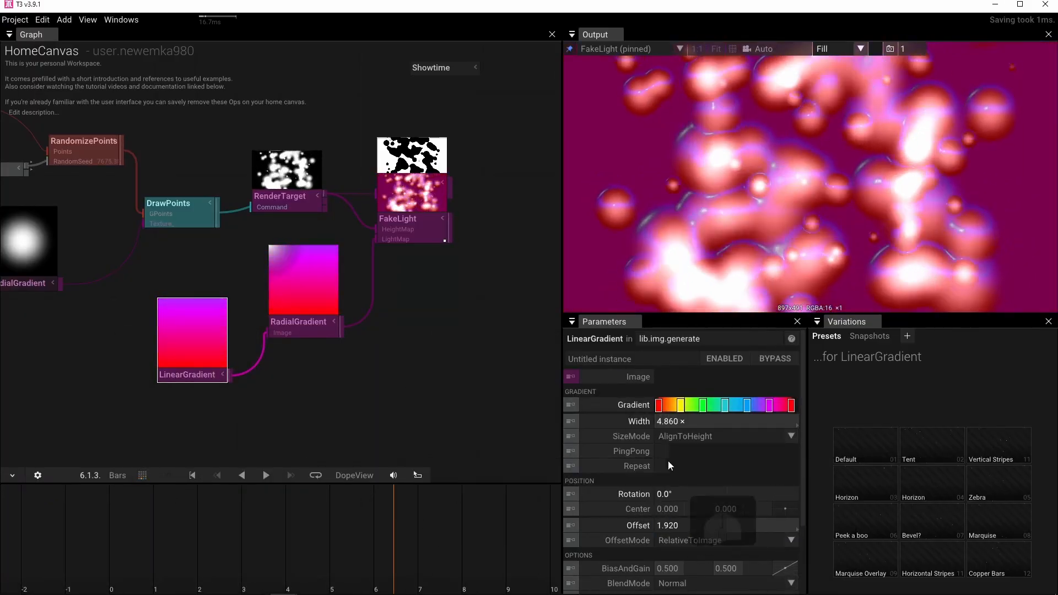
{"action": "left_click", "coordinate": [661, 465]}
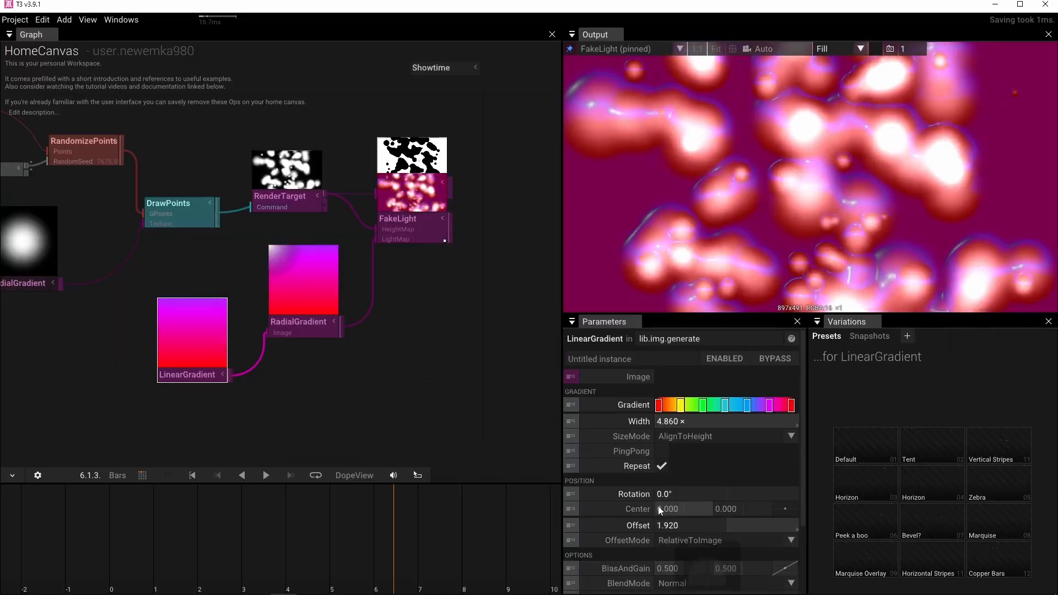
{"action": "left_click_drag", "start_coordinate": [661, 526], "coordinate": [695, 488]}
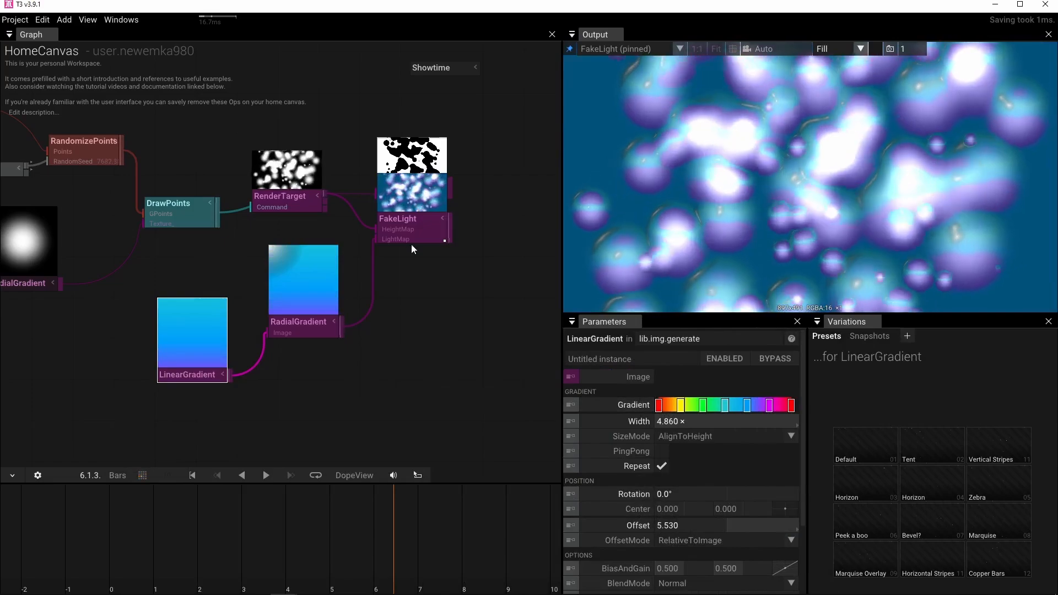
Move FakeLight down so the Steps operator is uncovered, and nudge Steps into place above it.
{"action": "left_click_drag", "start_coordinate": [408, 241], "coordinate": [405, 294]}
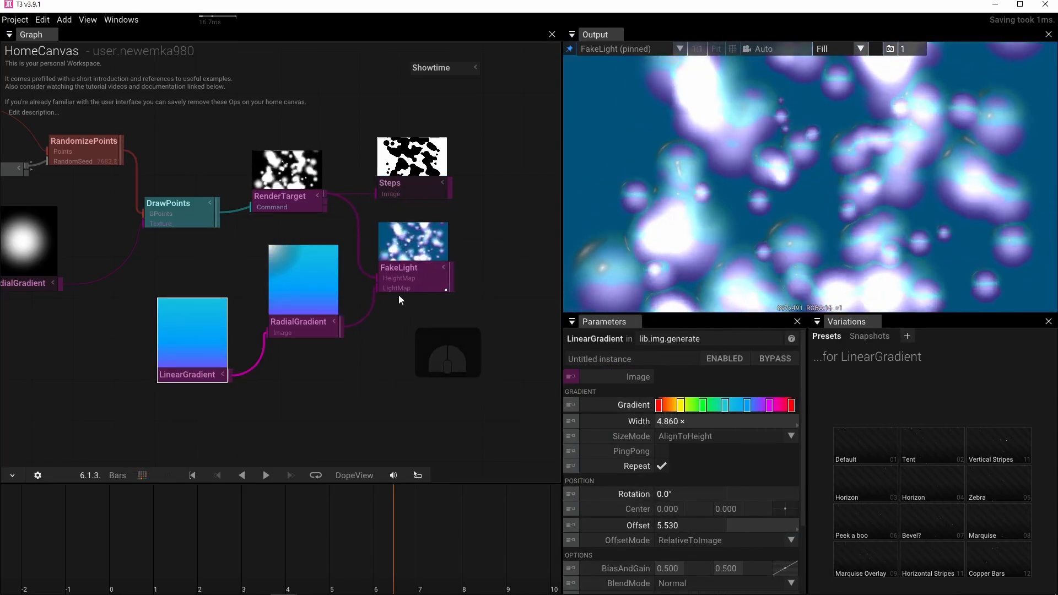
{"action": "left_click_drag", "start_coordinate": [337, 172], "coordinate": [337, 257]}
{"action": "scroll", "coordinate": [335, 256], "scroll_direction": "down", "scroll_amount": 3}
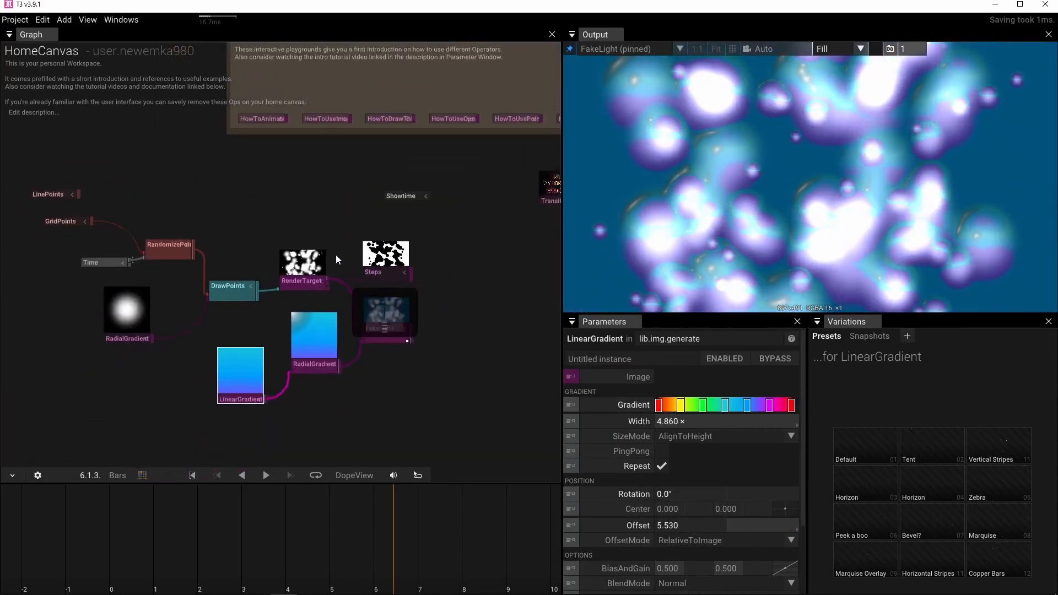
{"action": "left_click_drag", "start_coordinate": [423, 264], "coordinate": [357, 273]}
{"action": "scroll", "coordinate": [312, 274], "scroll_direction": "up", "scroll_amount": 4}
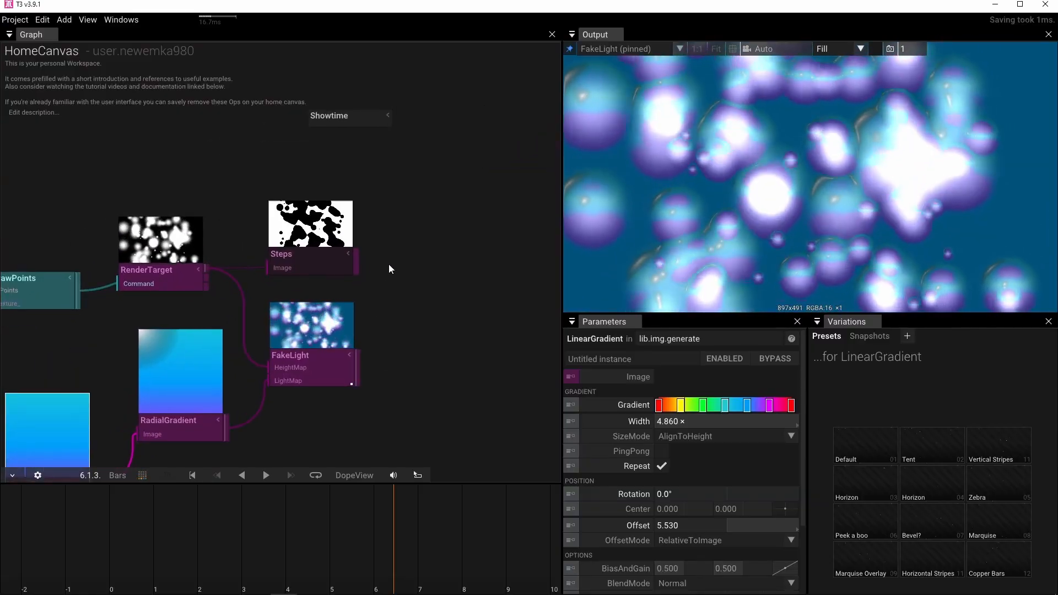
{"action": "mouse_move", "coordinate": [322, 257]}
{"action": "mouse_move", "coordinate": [313, 252]}
{"action": "left_mouse_down"}
{"action": "mouse_move", "coordinate": [313, 241]}
{"action": "mouse_move", "coordinate": [310, 249]}
{"action": "left_mouse_up"}
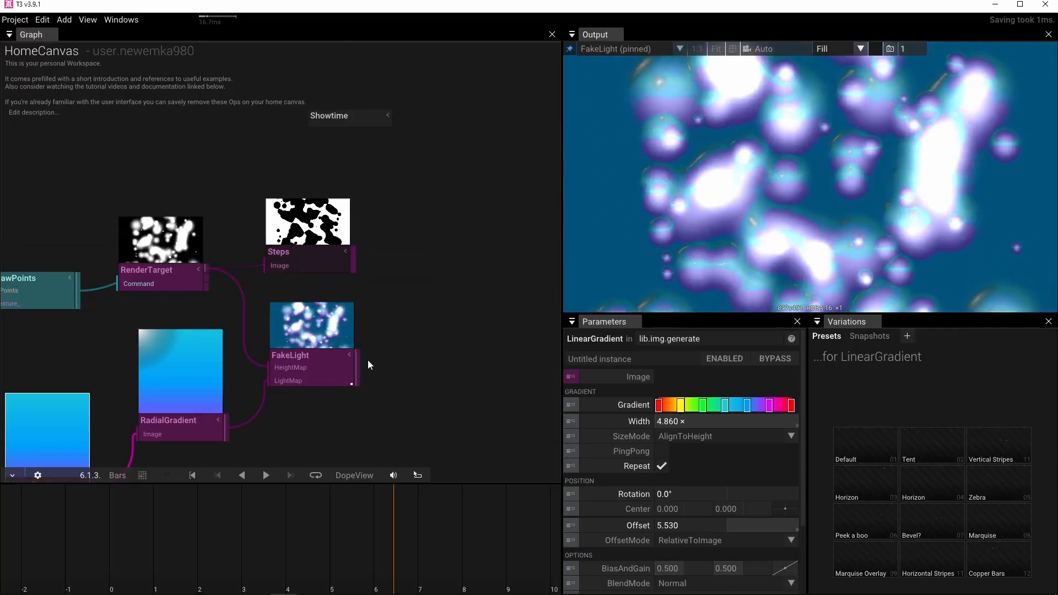
Add a BlendWithMask operator fed by FakeLight's output as ImageA.
{"action": "left_click_drag", "start_coordinate": [393, 333], "coordinate": [435, 312]}
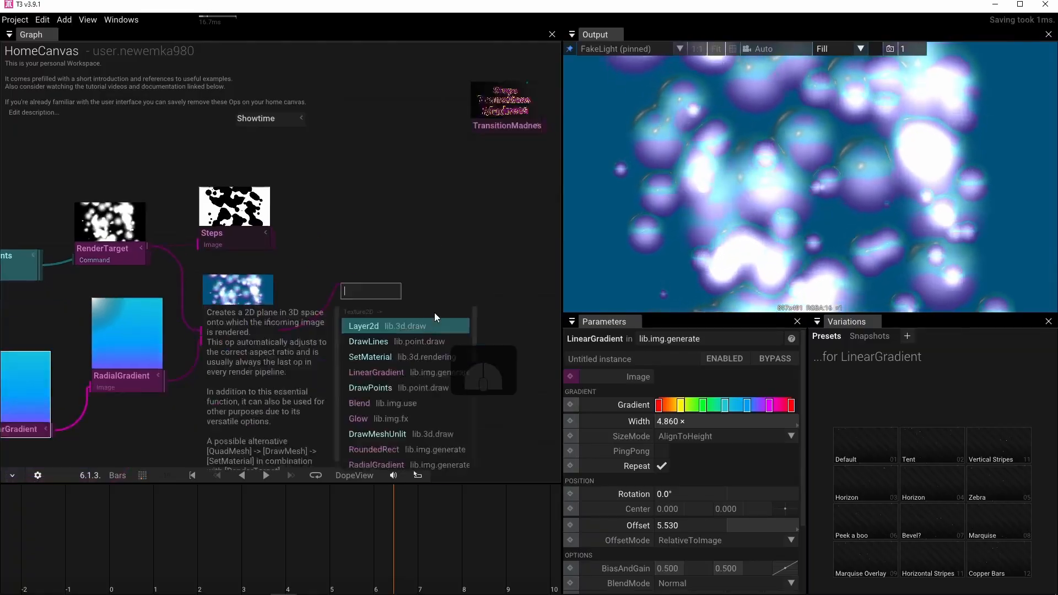
{"action": "type", "text": "blen"}
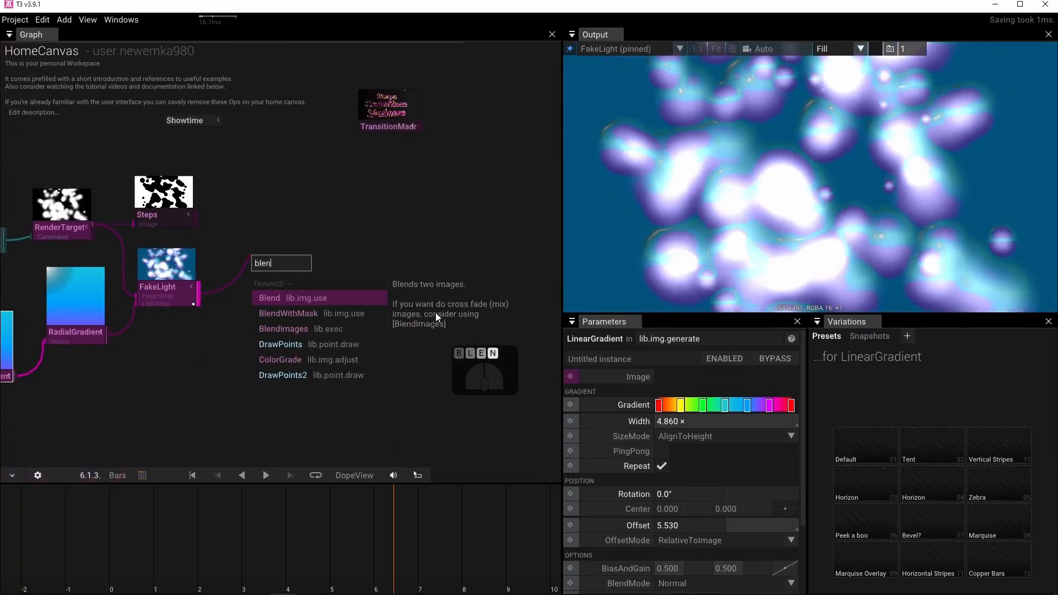
{"action": "left_click", "coordinate": [300, 313]}
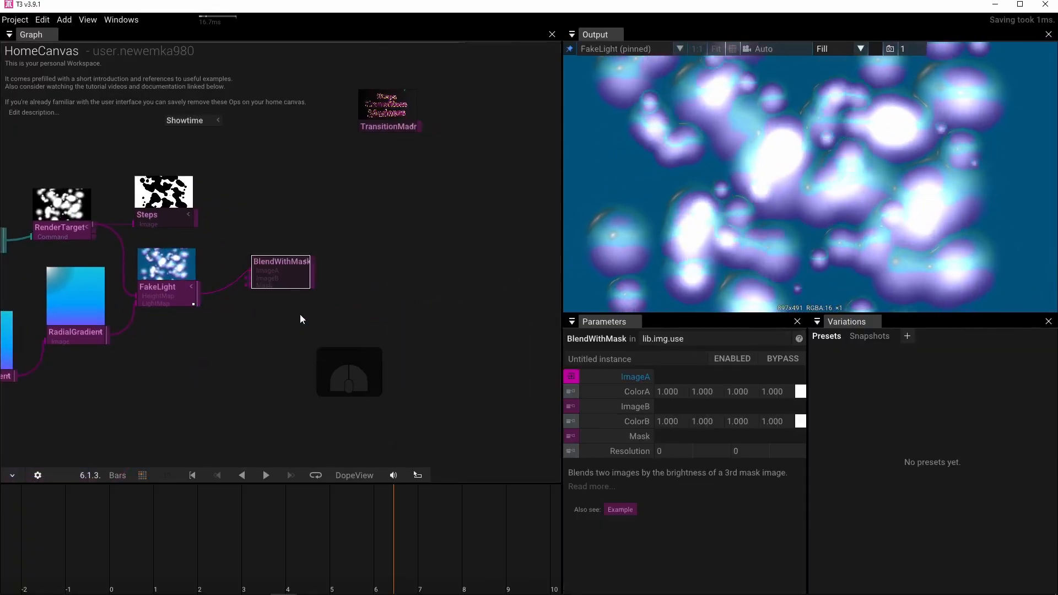
Connect the Steps output to the Mask input of BlendWithMask and pin BlendWithMask to the output view.
{"action": "left_click_drag", "start_coordinate": [195, 220], "coordinate": [232, 283]}
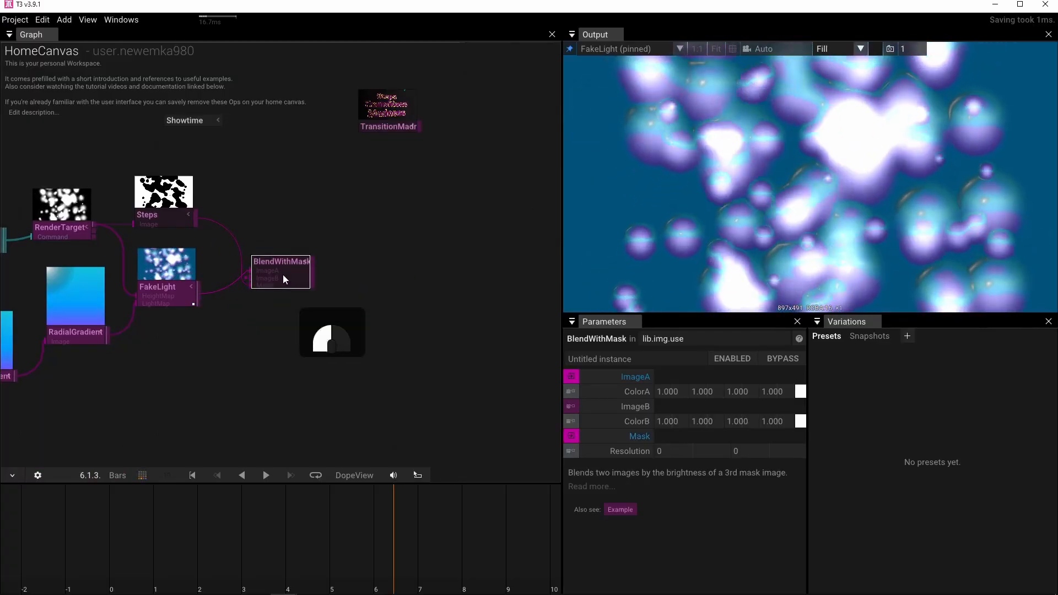
{"action": "key", "text": "p"}
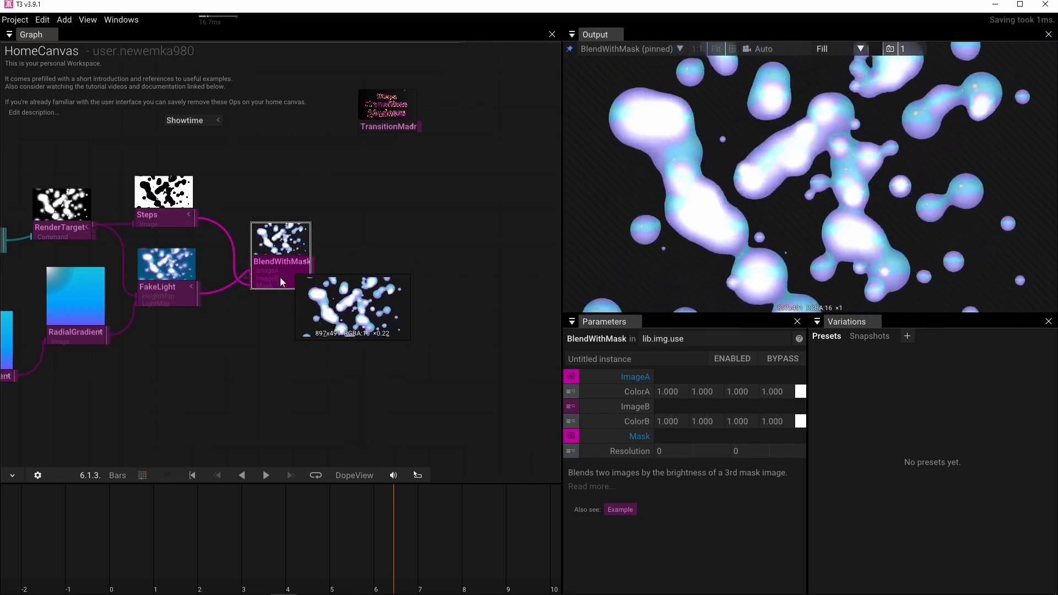
{"action": "scroll", "coordinate": [280, 280], "scroll_direction": "up", "scroll_amount": 4}
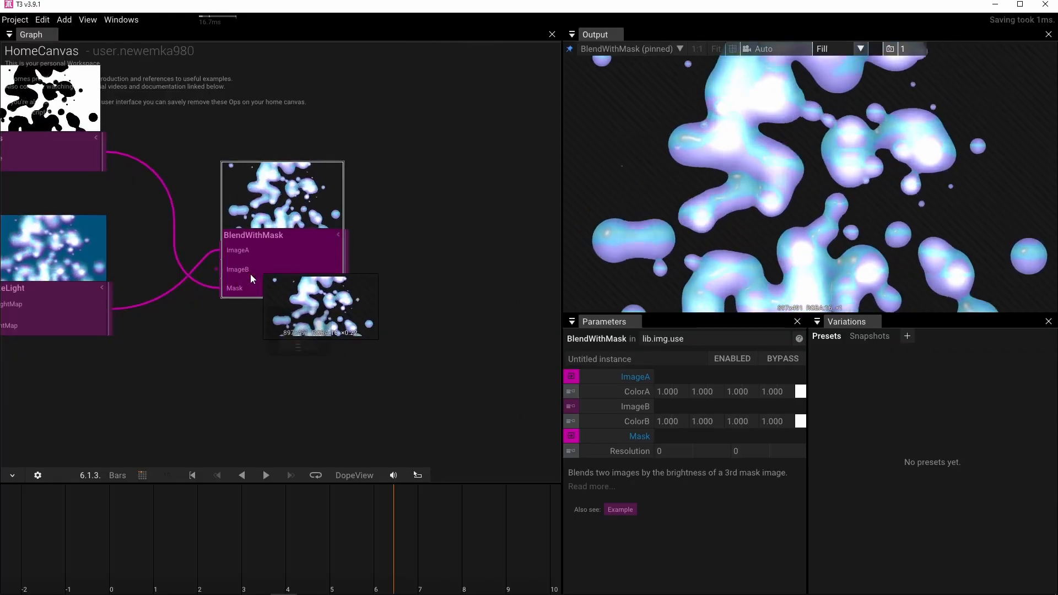
Add a second LinearGradient, connect it to the ImageB input of BlendWithMask, and place it below FakeLight.
{"action": "left_click", "coordinate": [241, 413]}
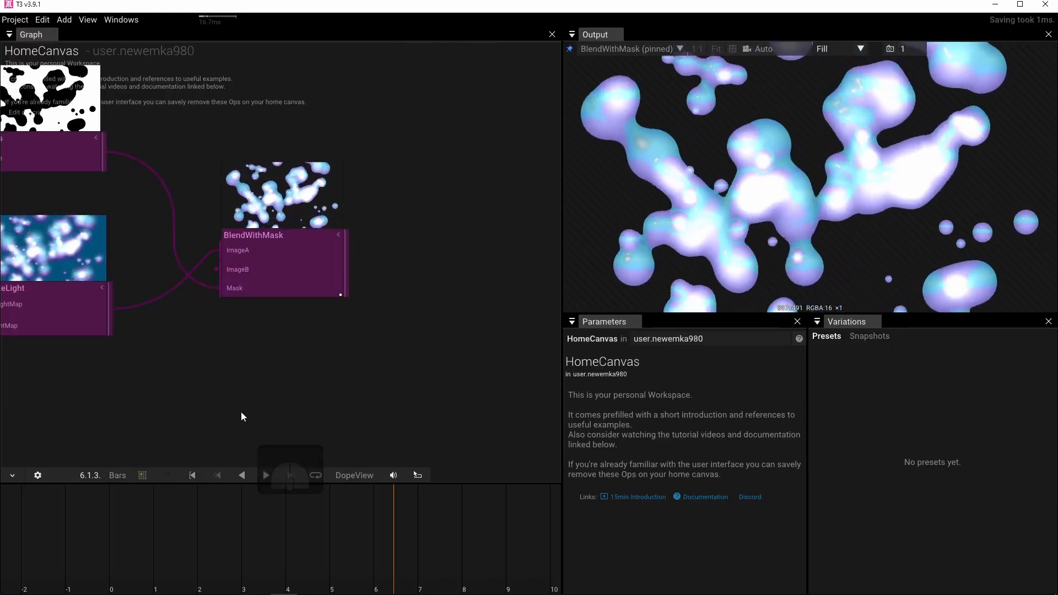
{"action": "scroll", "coordinate": [240, 412], "scroll_direction": "down", "scroll_amount": 4}
{"action": "key", "text": "Tab"}
{"action": "type", "text": "lin"}
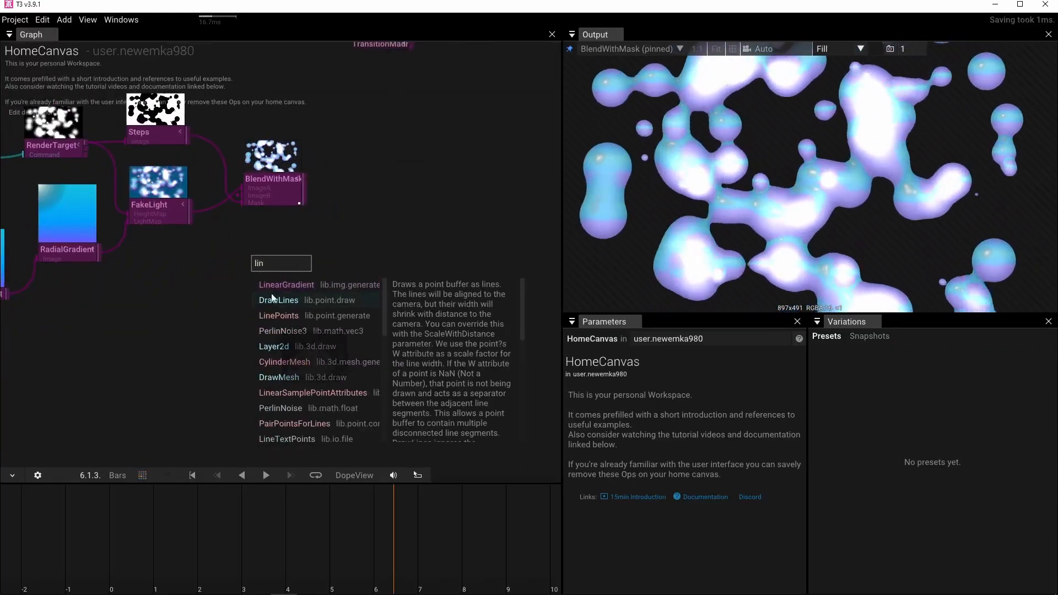
{"action": "left_click", "coordinate": [280, 284]}
{"action": "left_click_drag", "start_coordinate": [314, 266], "coordinate": [231, 195]}
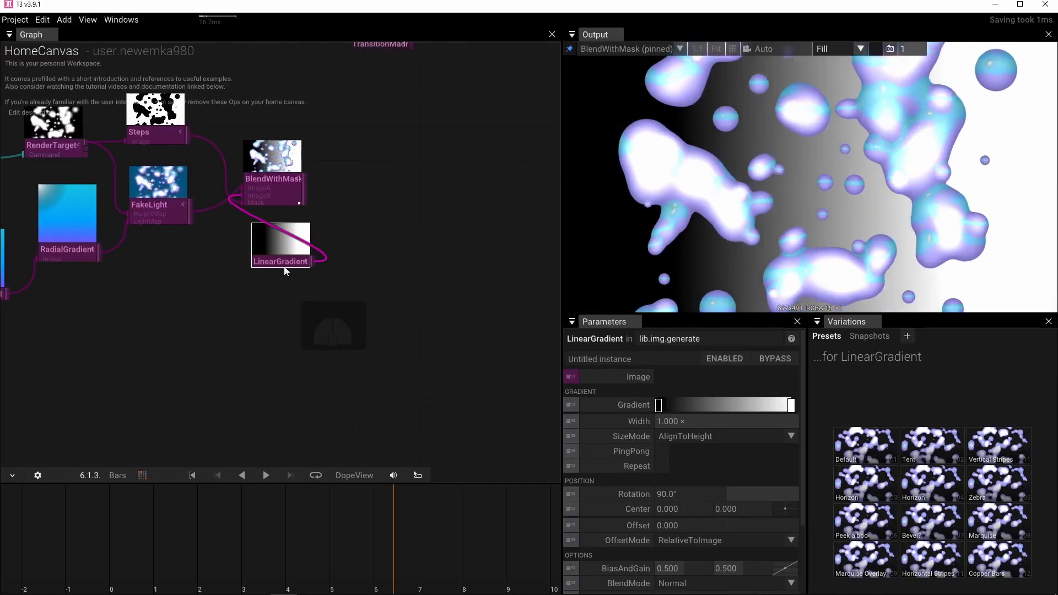
{"action": "left_click_drag", "start_coordinate": [278, 269], "coordinate": [202, 337]}
Set the background LinearGradient's Rotation to 0° and recolour its white end stop to magenta with hue 317.2.
{"action": "left_click", "coordinate": [677, 490]}
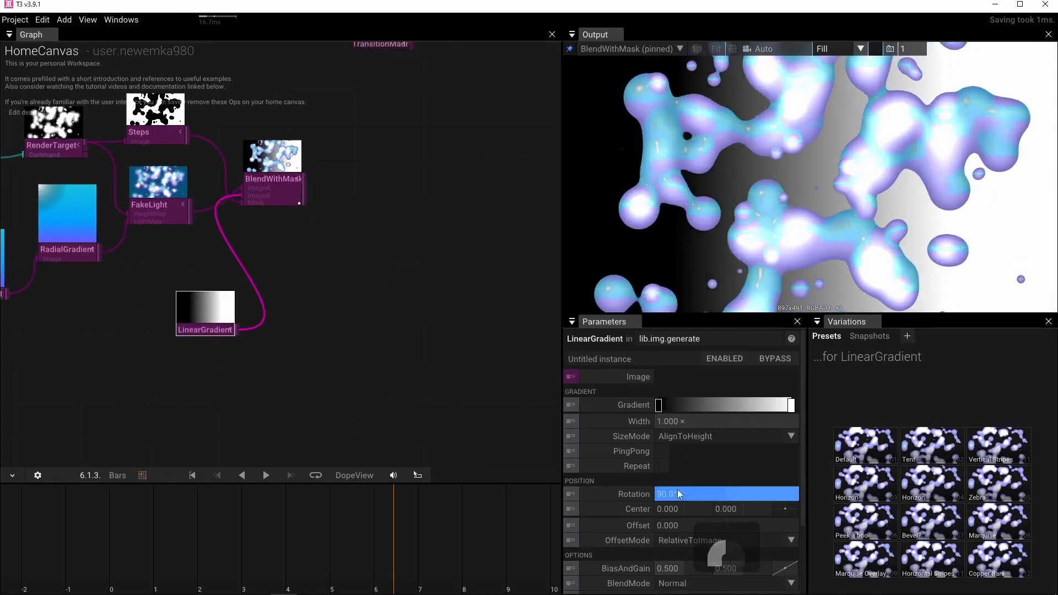
{"action": "type", "text": "0"}
{"action": "key", "text": "Return"}
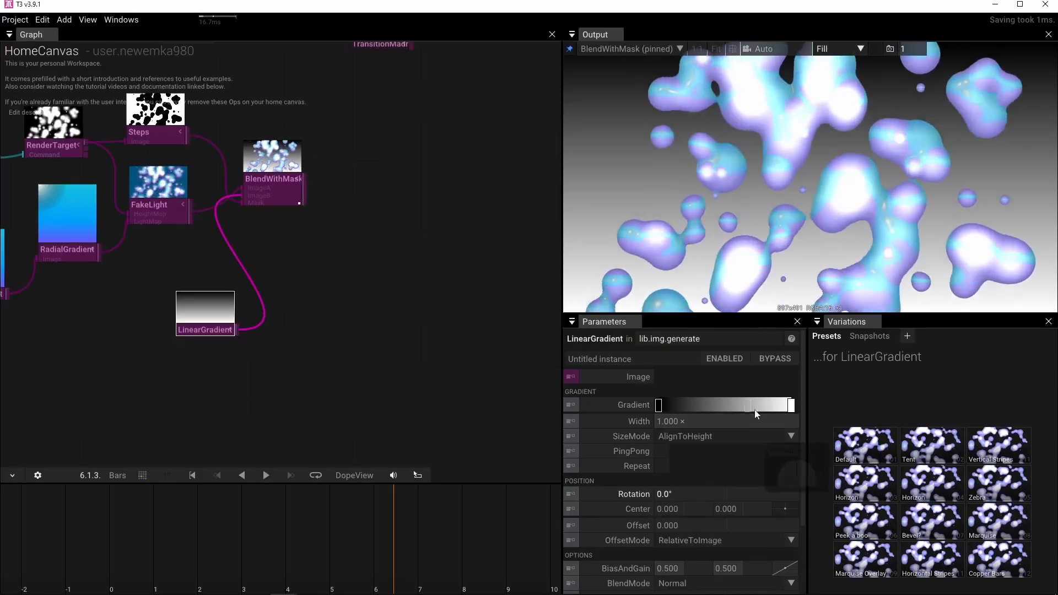
{"action": "left_click", "coordinate": [791, 406]}
{"action": "left_click_drag", "start_coordinate": [898, 469], "coordinate": [895, 508]}
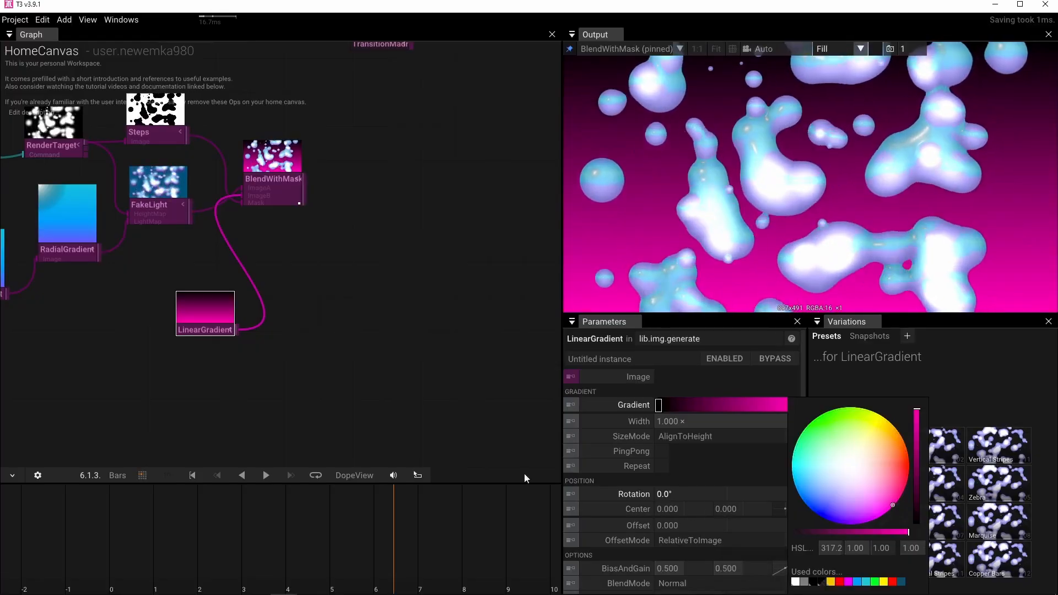
Set the Offset of the light-map LinearGradient to 5.440.
{"action": "left_click_drag", "start_coordinate": [248, 404], "coordinate": [463, 404]}
{"action": "left_click", "coordinate": [177, 296]}
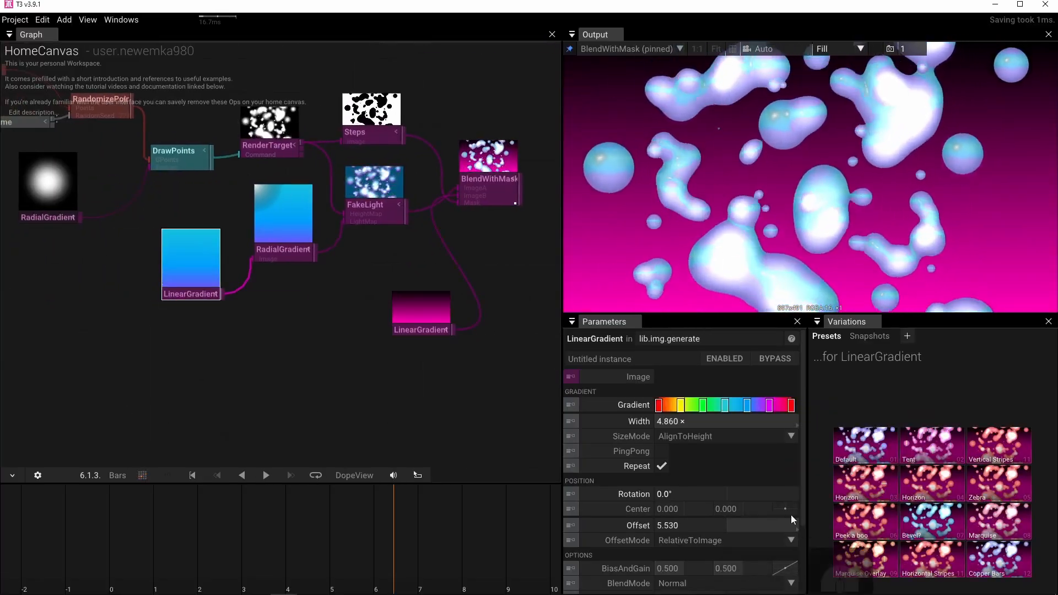
{"action": "left_click_drag", "start_coordinate": [684, 526], "coordinate": [540, 520]}
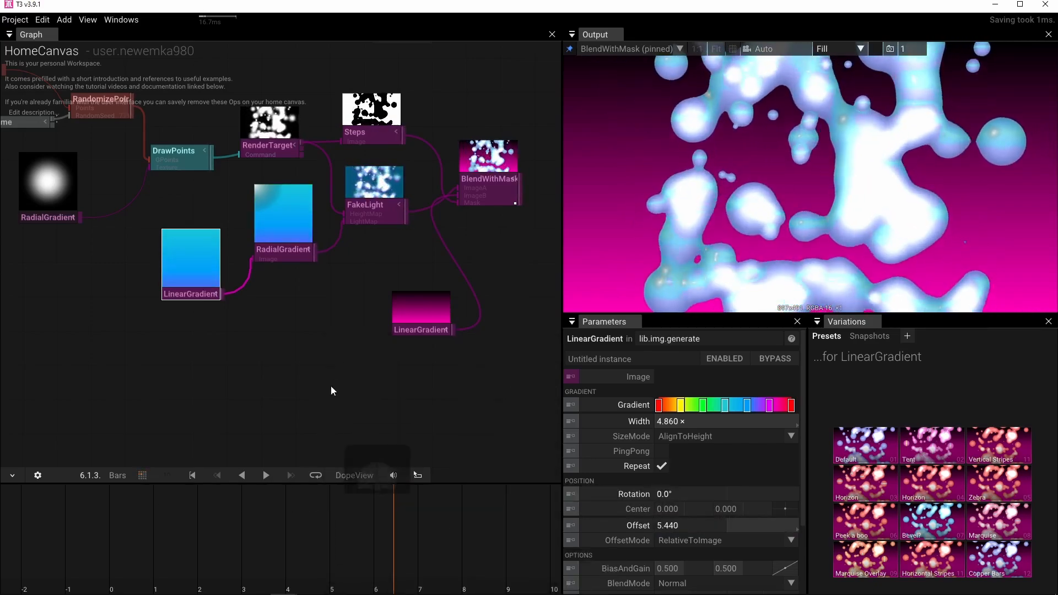
Recolour the black end stop of the light-map RadialGradient to white with alpha 0.00.
{"action": "left_click", "coordinate": [291, 256]}
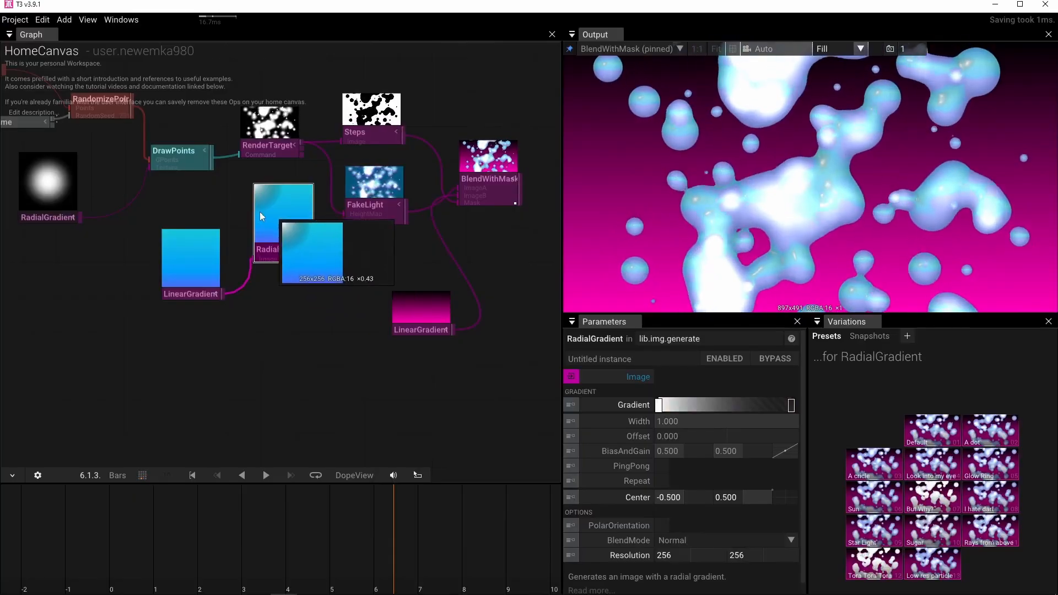
{"action": "scroll", "coordinate": [267, 208], "scroll_direction": "up", "scroll_amount": 3}
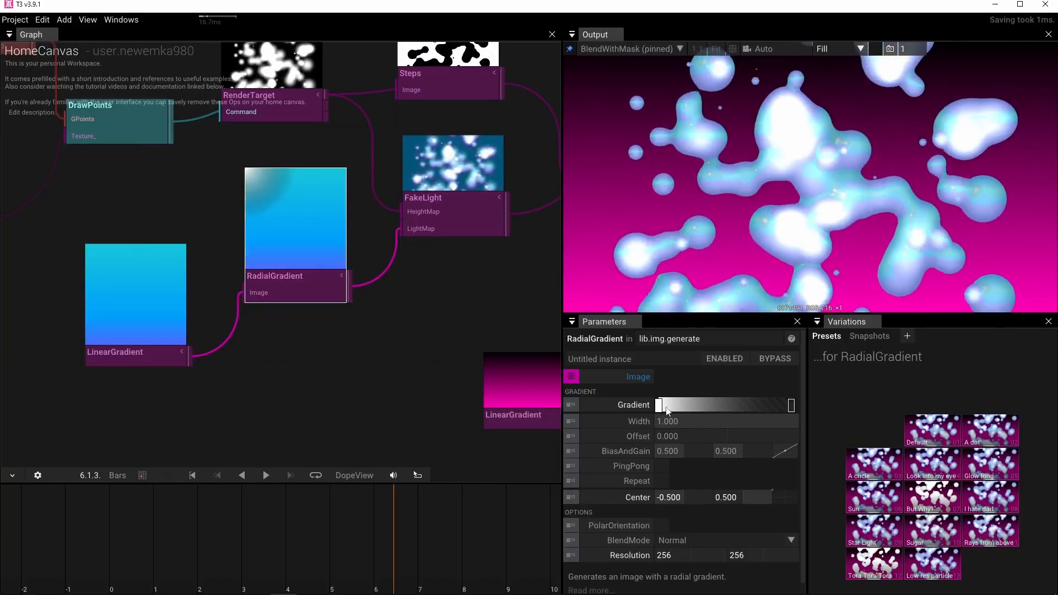
{"action": "left_click", "coordinate": [790, 407]}
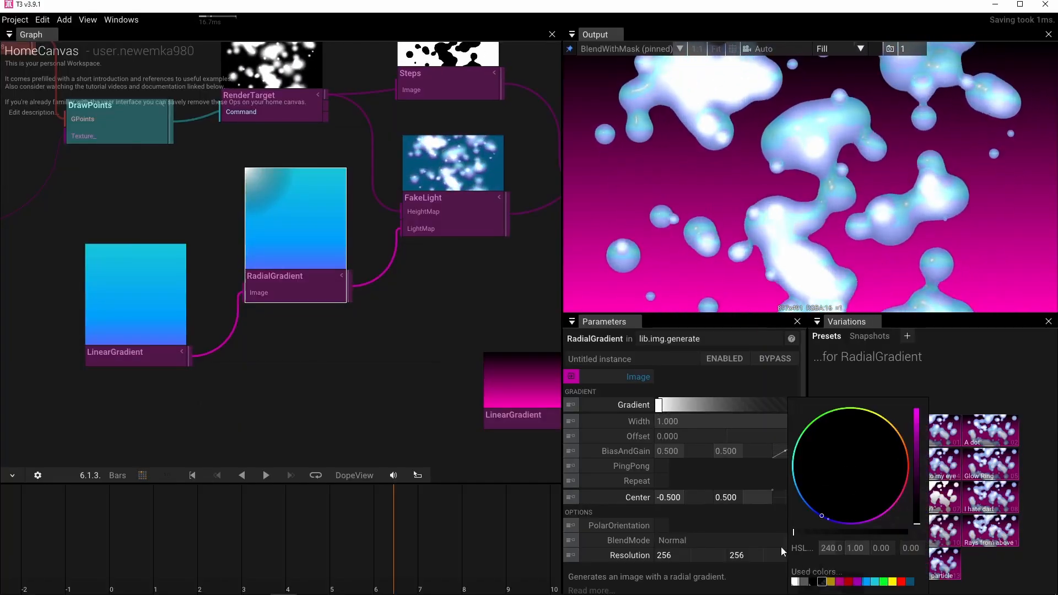
{"action": "left_click", "coordinate": [796, 582]}
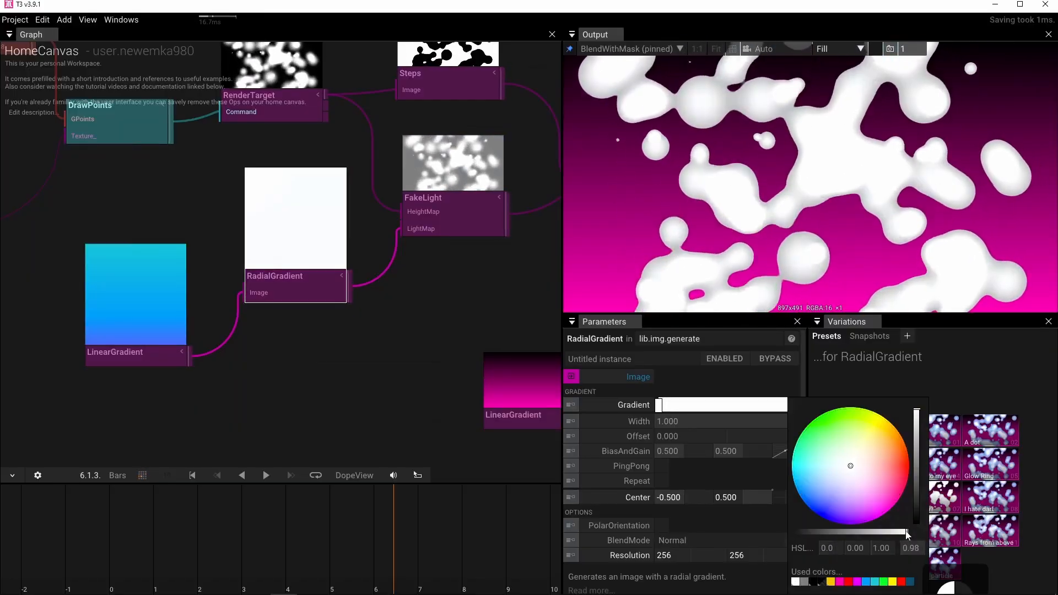
{"action": "left_click_drag", "start_coordinate": [908, 534], "coordinate": [750, 530]}
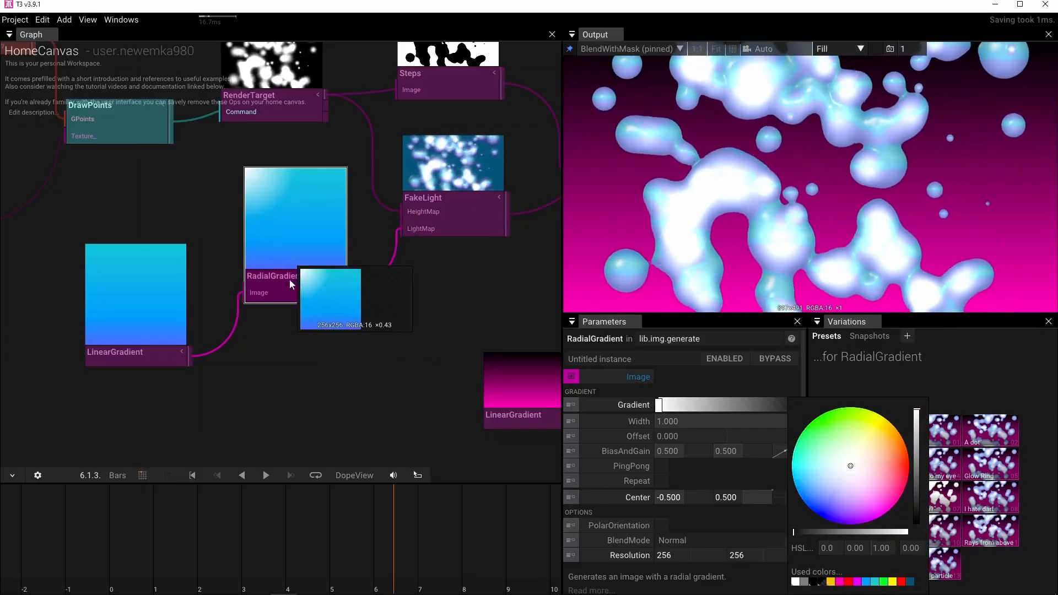
Try FakeLight with Shade 0.750, Twist -29.000 and Amount 1.050.
{"action": "left_click_drag", "start_coordinate": [434, 286], "coordinate": [326, 355]}
{"action": "scroll", "coordinate": [330, 352], "scroll_direction": "down", "scroll_amount": 2}
{"action": "scroll", "coordinate": [329, 353], "scroll_direction": "down", "scroll_amount": 2}
{"action": "left_click", "coordinate": [315, 301]}
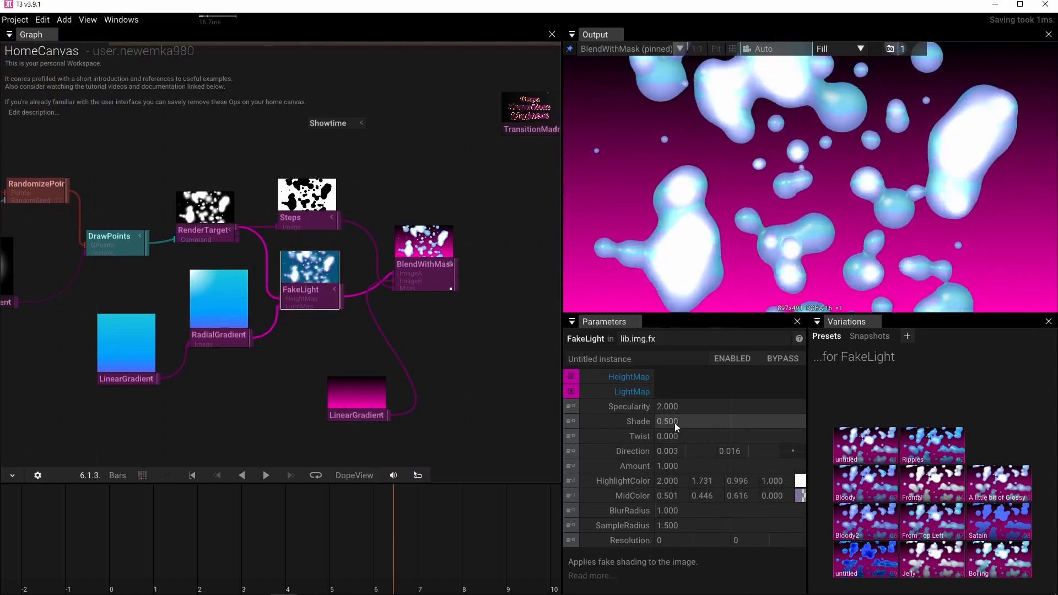
{"action": "left_click_drag", "start_coordinate": [675, 422], "coordinate": [750, 419]}
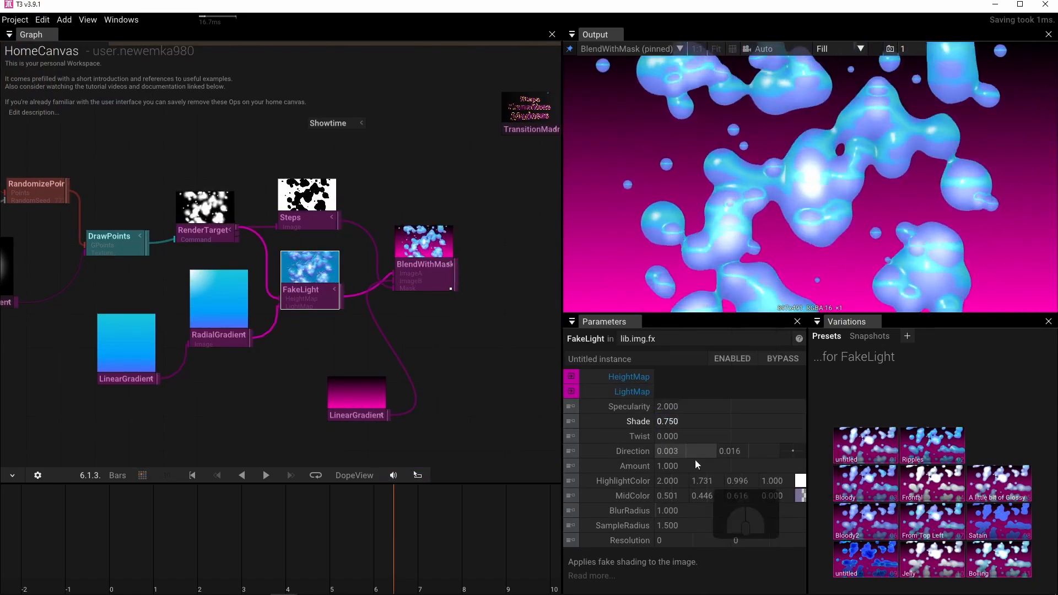
{"action": "left_click_drag", "start_coordinate": [693, 464], "coordinate": [683, 433]}
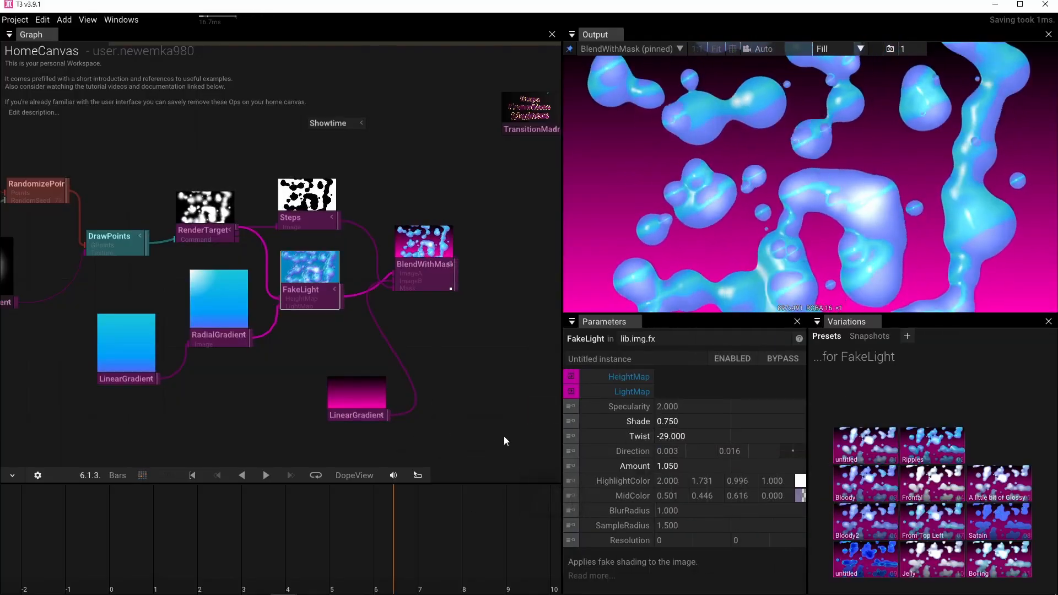
Reset FakeLight's Shade, Twist and Amount to their defaults, and set Shade to 0.750.
{"action": "left_click", "coordinate": [587, 422]}
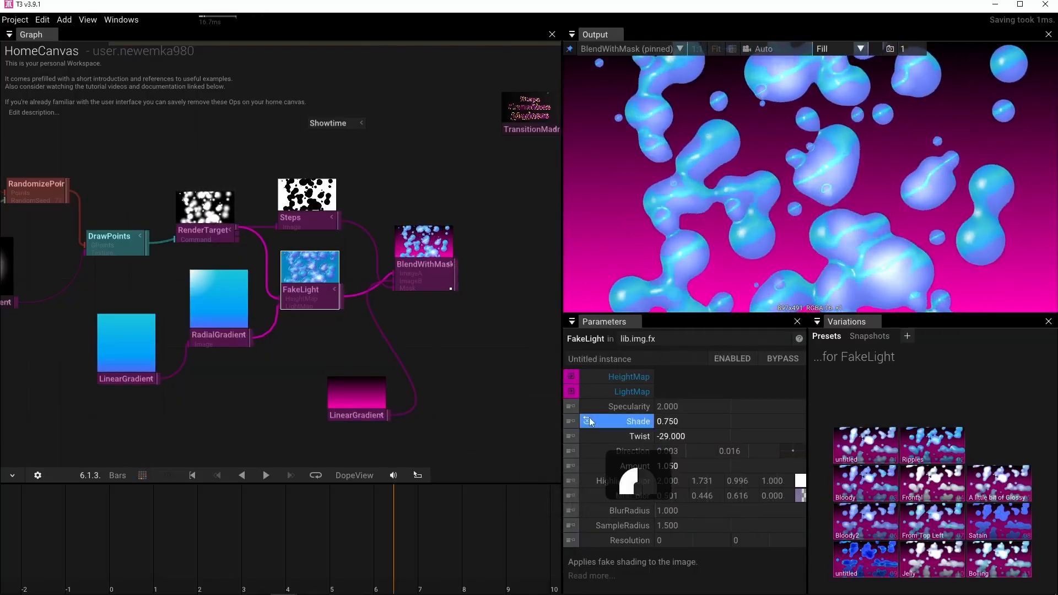
{"action": "left_click", "coordinate": [587, 436]}
{"action": "left_click", "coordinate": [587, 465]}
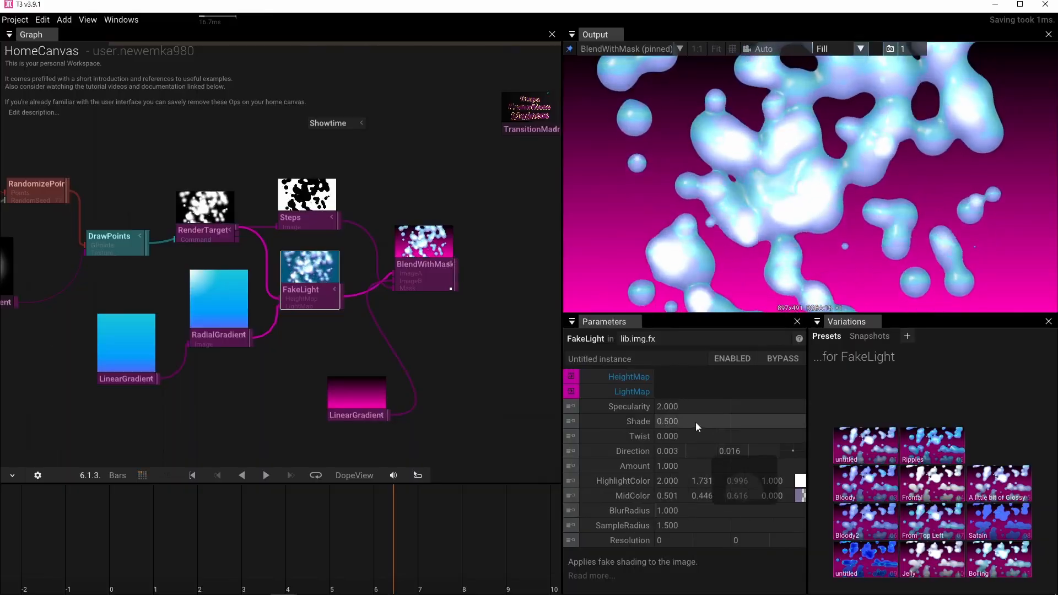
{"action": "left_click_drag", "start_coordinate": [695, 423], "coordinate": [747, 421]}
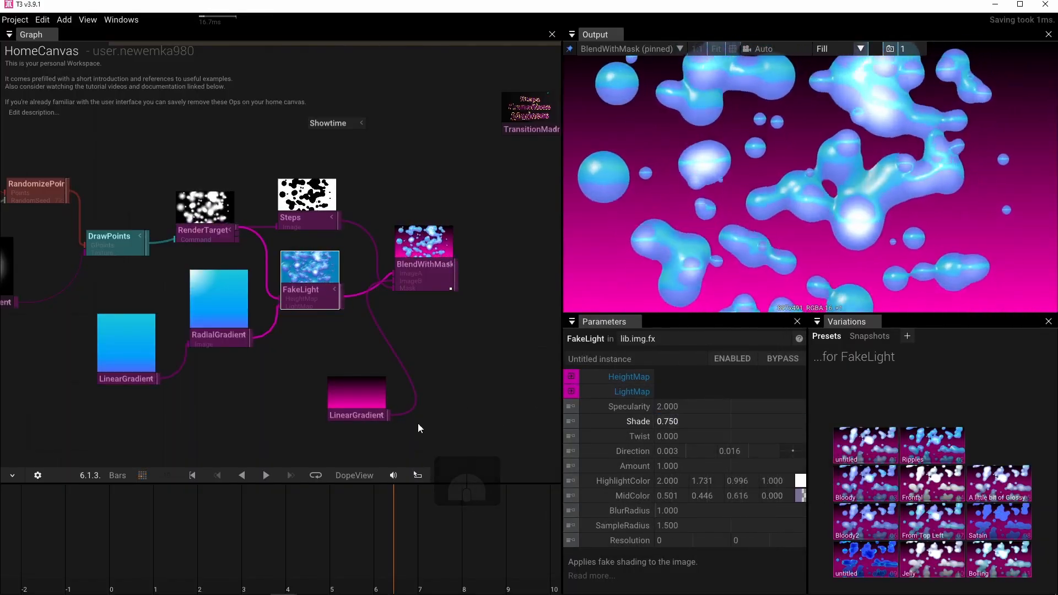
Move the light-map LinearGradient down and away from the RadialGradient, and disconnect it from the RadialGradient's Image input.
{"action": "left_click_drag", "start_coordinate": [215, 409], "coordinate": [360, 401]}
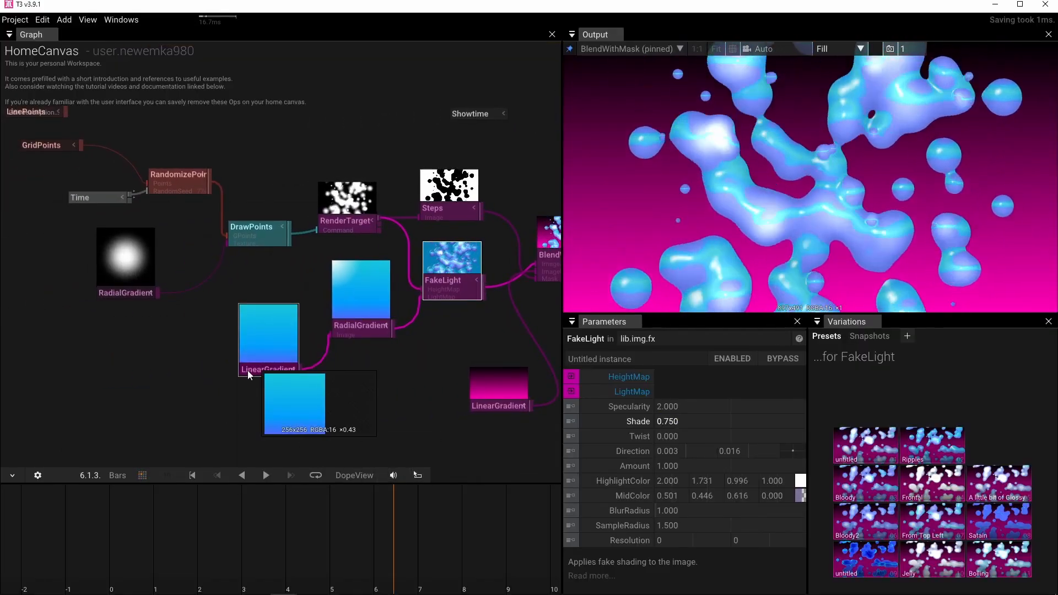
{"action": "mouse_move", "coordinate": [281, 363]}
{"action": "left_click_drag", "start_coordinate": [282, 364], "coordinate": [207, 405]}
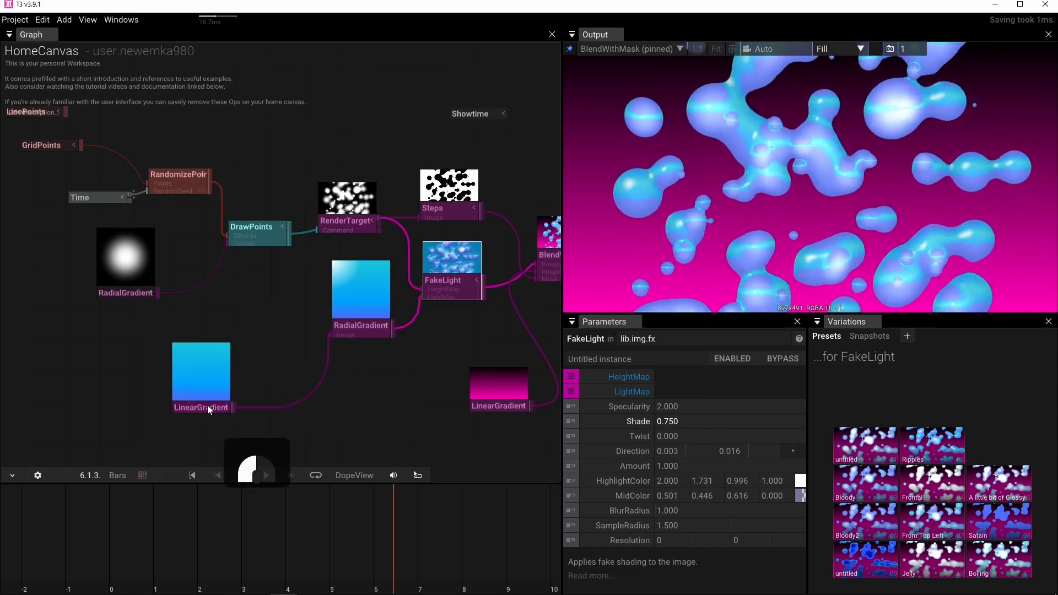
{"action": "left_click_drag", "start_coordinate": [328, 336], "coordinate": [280, 379]}
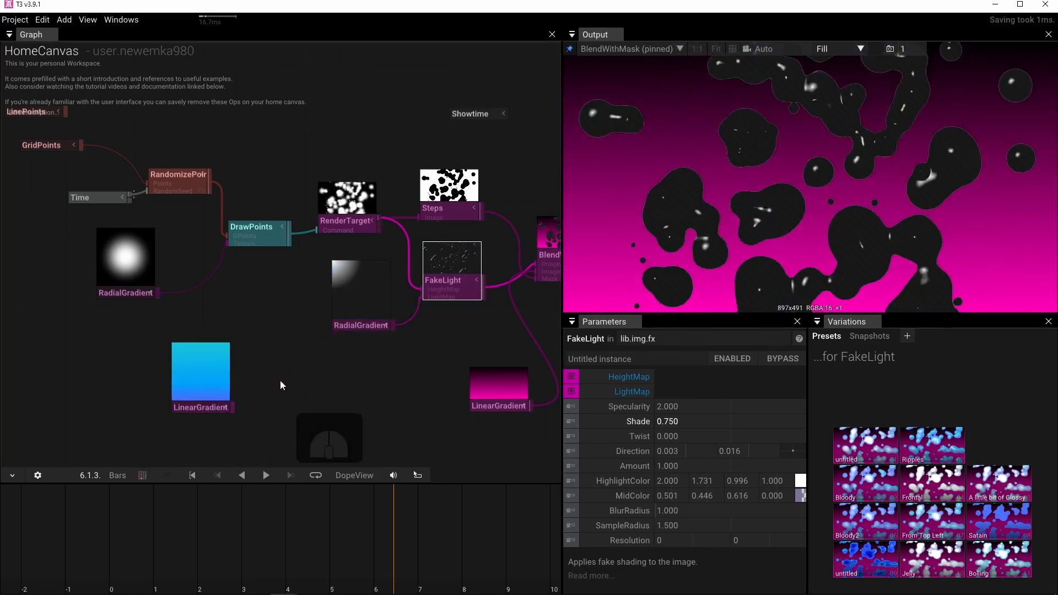
Add a new LinearGradient beside the light-map RadialGradient and connect it to the RadialGradient's Image input.
{"action": "left_click", "coordinate": [282, 326]}
{"action": "key", "text": "Tab"}
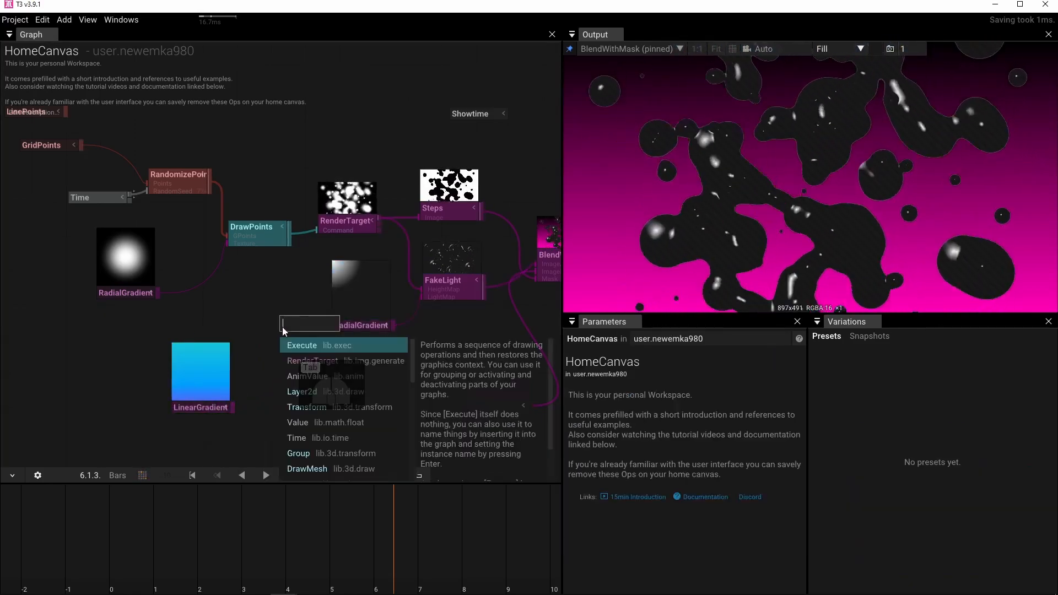
{"action": "type", "text": "lin"}
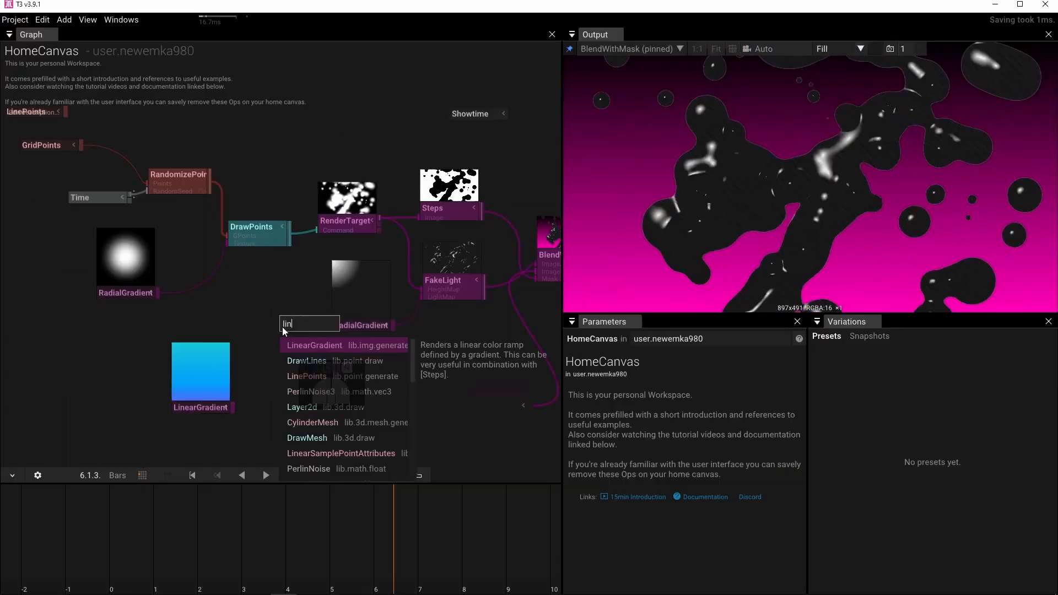
{"action": "left_click", "coordinate": [305, 346]}
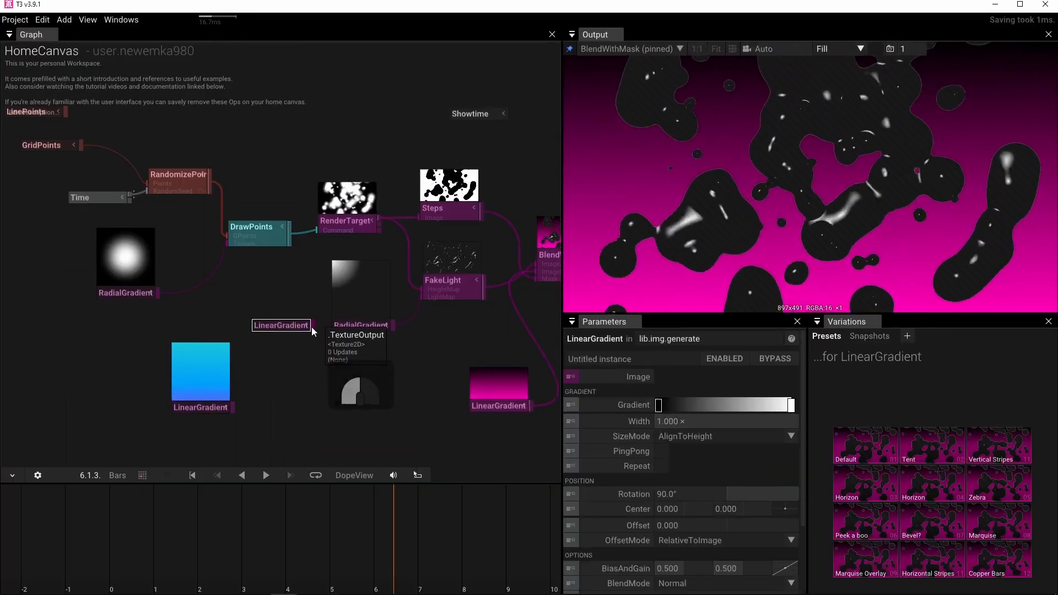
{"action": "left_click_drag", "start_coordinate": [312, 326], "coordinate": [344, 329]}
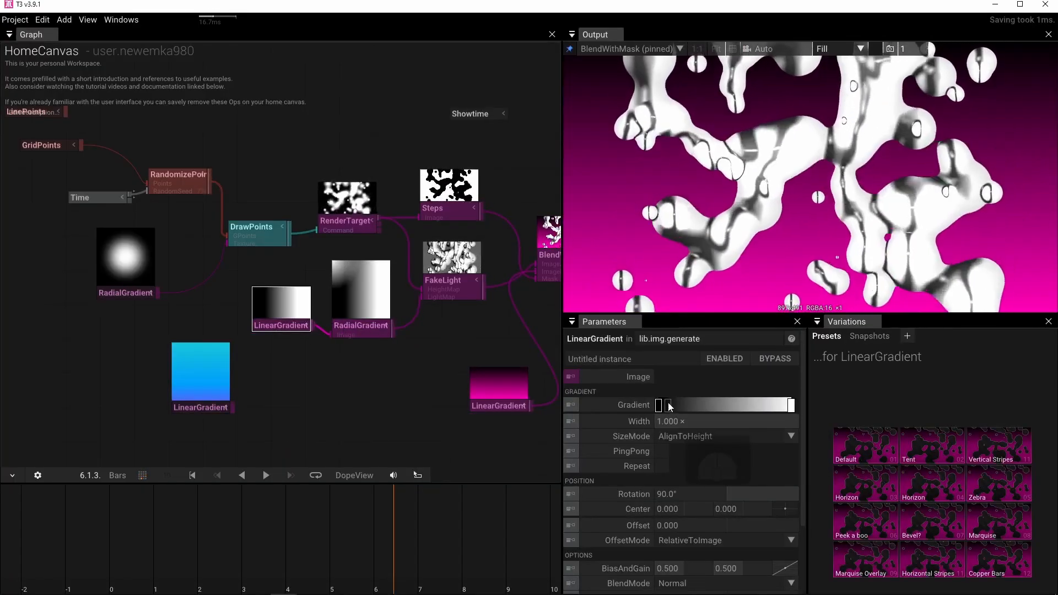
Reduce the new LinearGradient to a single solid colour by removing its extra stops, and recolour the remaining stop blue with hue 224.1.
{"action": "left_click_drag", "start_coordinate": [792, 405], "coordinate": [795, 379]}
{"action": "left_click", "coordinate": [661, 407]}
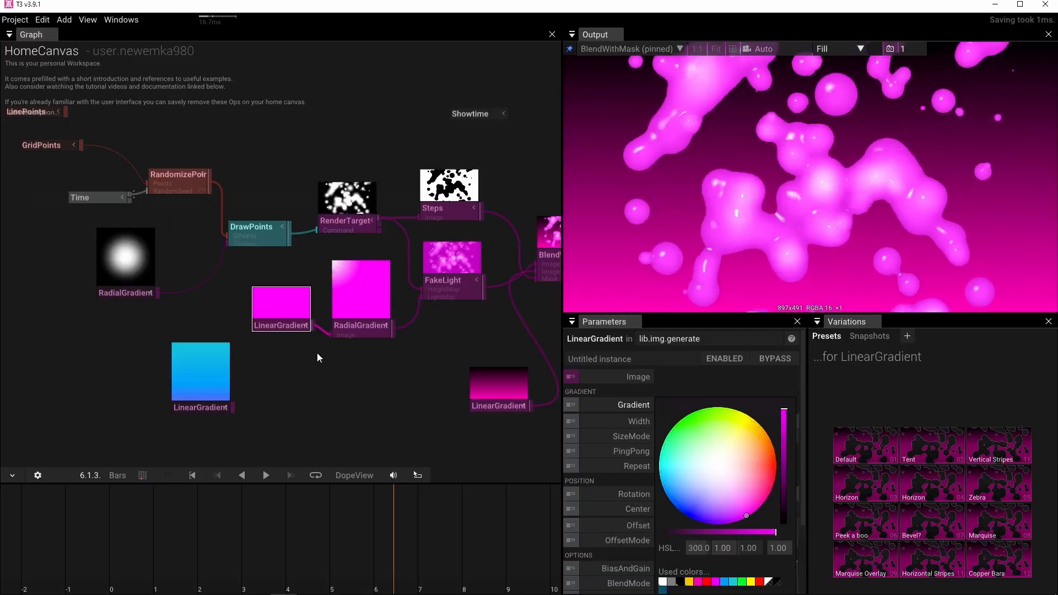
{"action": "left_click", "coordinate": [669, 465]}
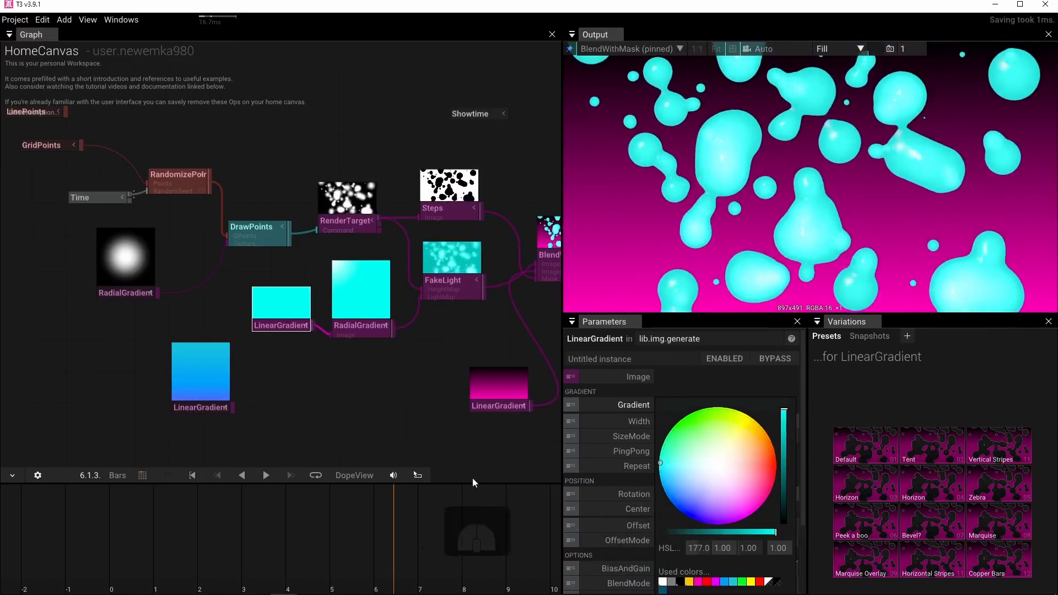
{"action": "left_click", "coordinate": [676, 506]}
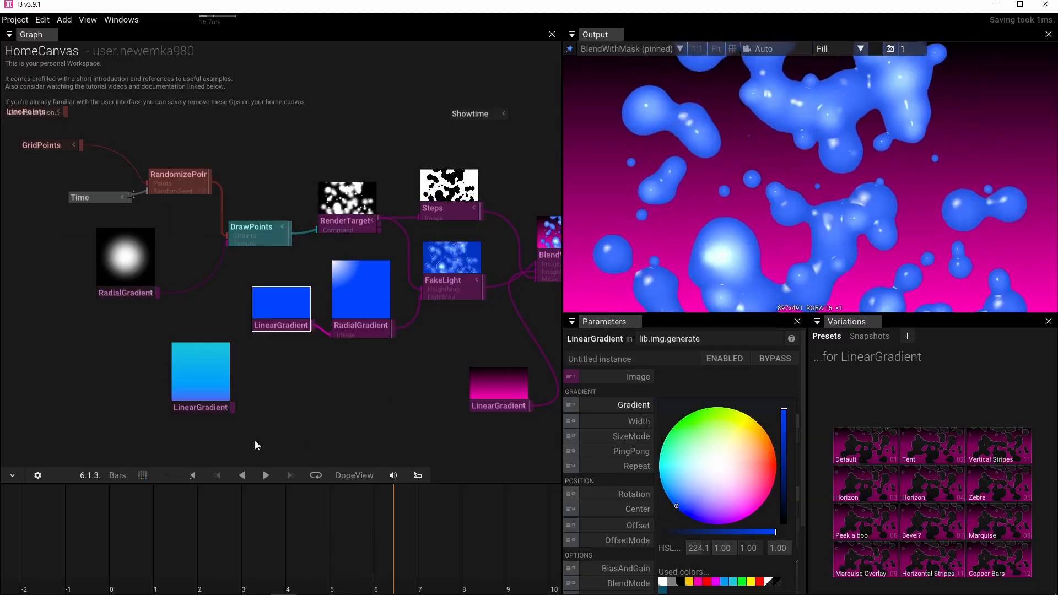
{"action": "left_click", "coordinate": [419, 305]}
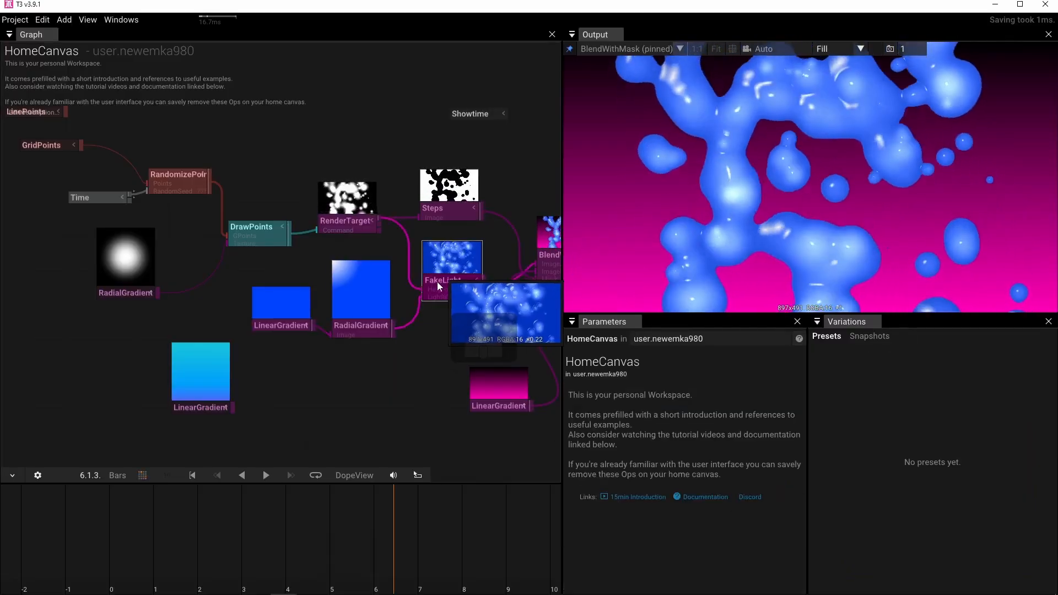
Set FakeLight's Amount to 0.920 and its Shade to 0.860.
{"action": "left_click", "coordinate": [439, 283]}
{"action": "mouse_move", "coordinate": [669, 465]}
{"action": "left_mouse_down"}
{"action": "mouse_move", "coordinate": [686, 464]}
{"action": "mouse_move", "coordinate": [610, 464]}
{"action": "mouse_move", "coordinate": [705, 462]}
{"action": "mouse_move", "coordinate": [635, 490]}
{"action": "left_mouse_up"}
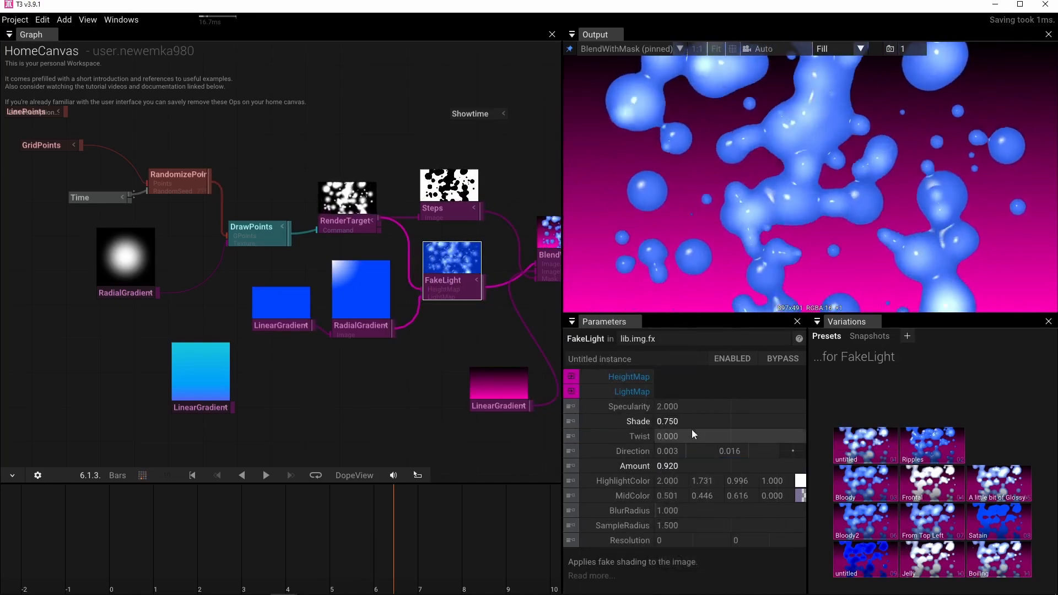
{"action": "mouse_move", "coordinate": [689, 423]}
{"action": "left_mouse_down"}
{"action": "mouse_move", "coordinate": [618, 429]}
{"action": "mouse_move", "coordinate": [756, 422]}
{"action": "mouse_move", "coordinate": [707, 426]}
{"action": "mouse_move", "coordinate": [727, 422]}
{"action": "left_mouse_up"}
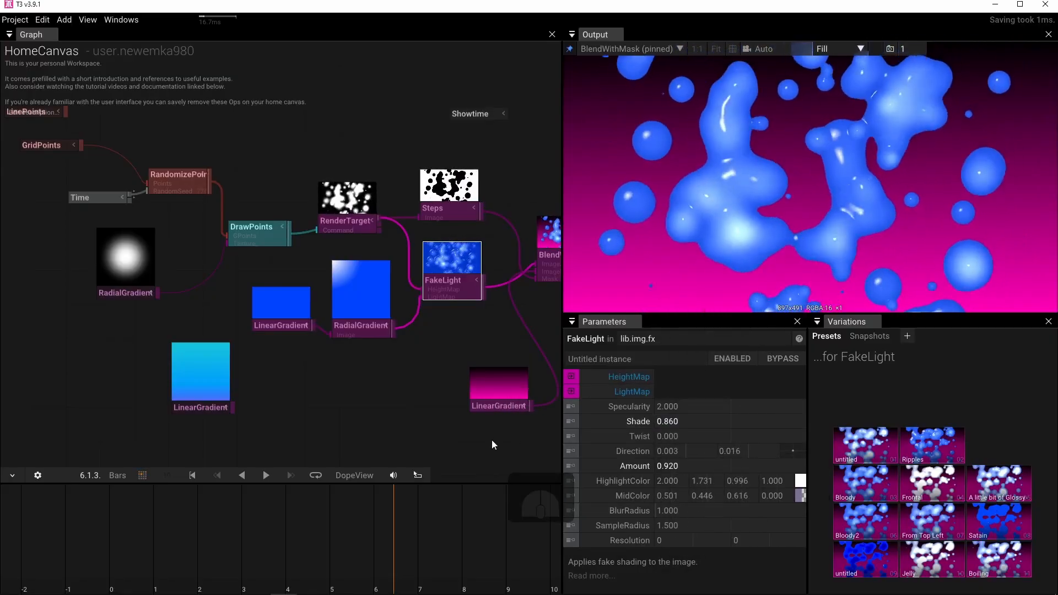
Set FakeLight's Specularity to 0.440 and its Direction to -1.162, -0.739.
{"action": "left_click_drag", "start_coordinate": [376, 385], "coordinate": [288, 406]}
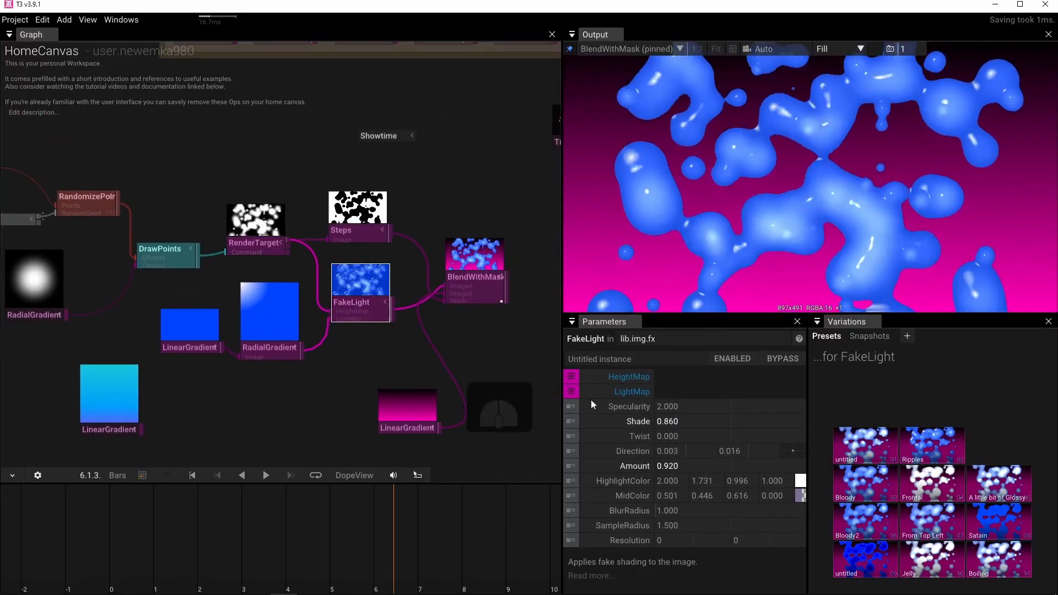
{"action": "left_click_drag", "start_coordinate": [201, 353], "coordinate": [136, 359]}
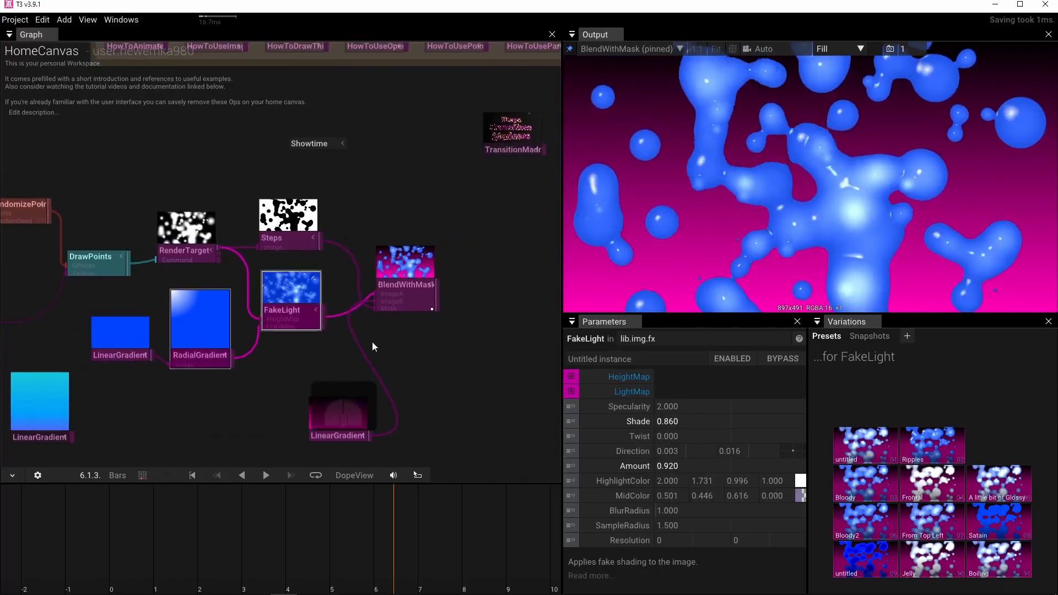
{"action": "left_click_drag", "start_coordinate": [403, 342], "coordinate": [404, 401]}
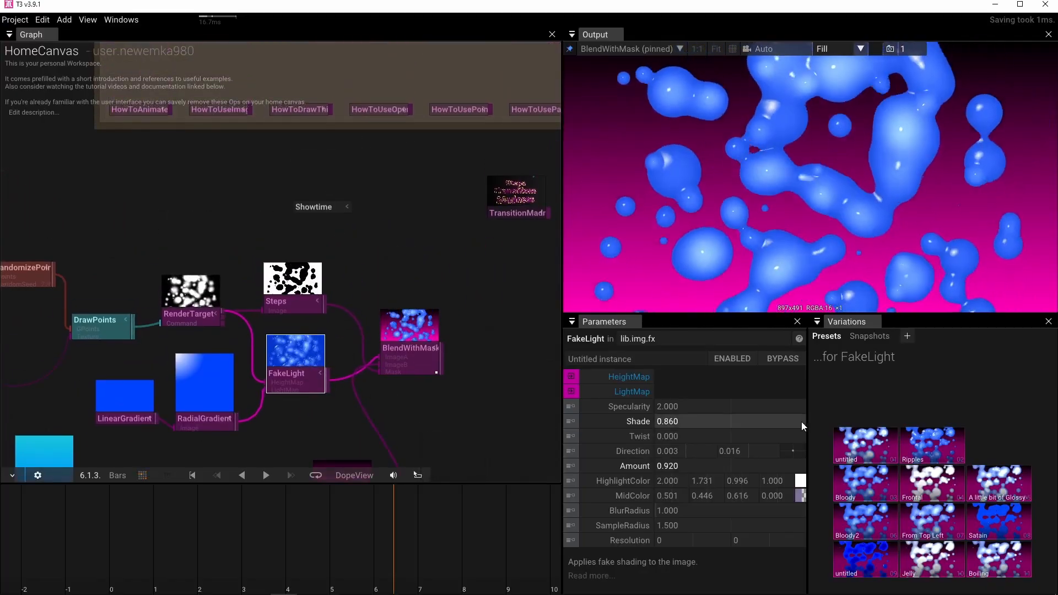
{"action": "left_click_drag", "start_coordinate": [703, 403], "coordinate": [366, 402]}
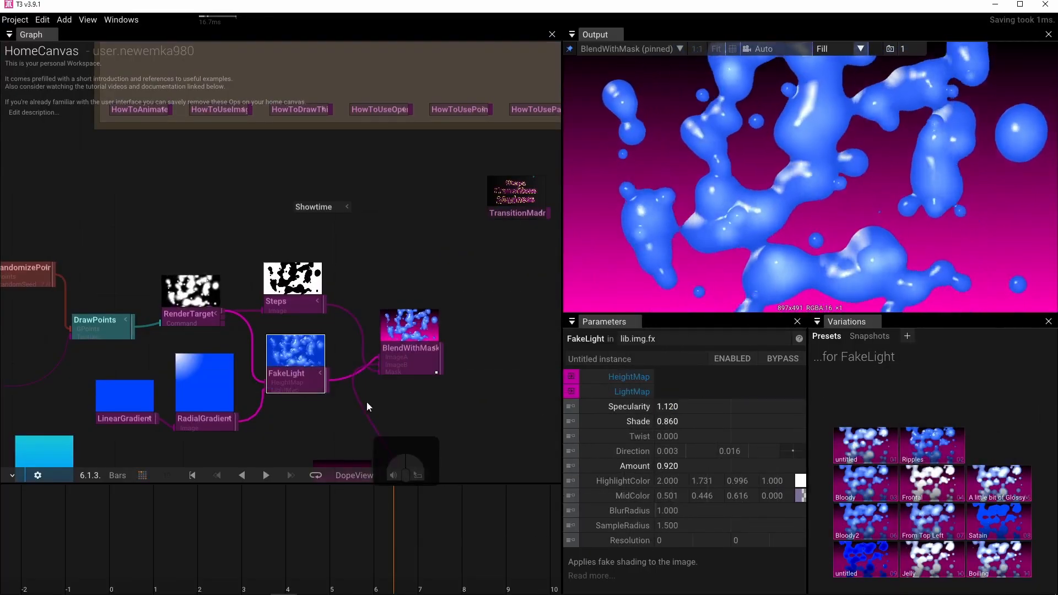
{"action": "left_click_drag", "start_coordinate": [686, 405], "coordinate": [510, 405]}
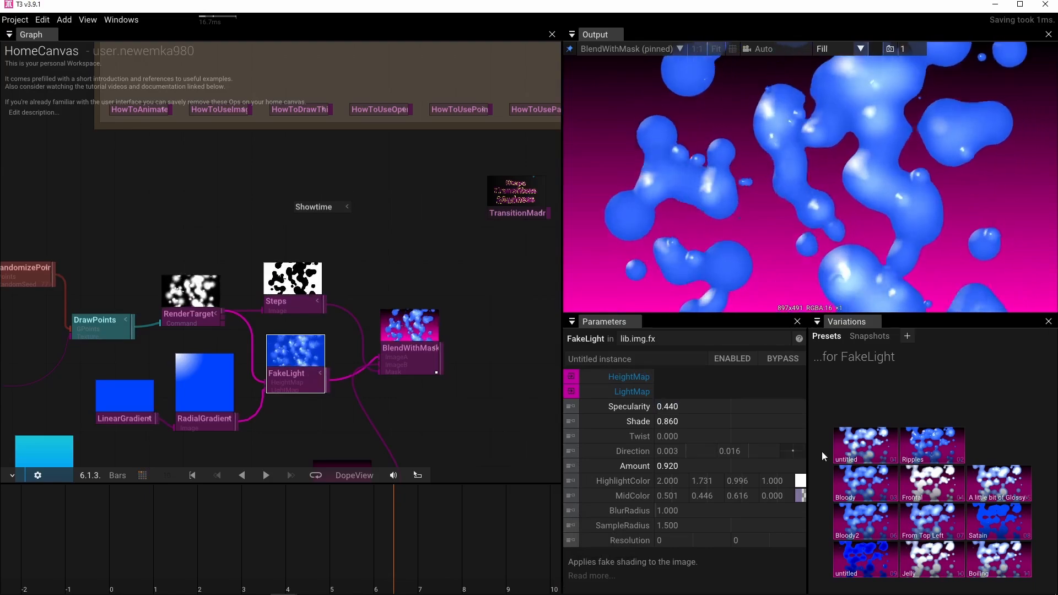
{"action": "left_click_drag", "start_coordinate": [785, 446], "coordinate": [818, 459]}
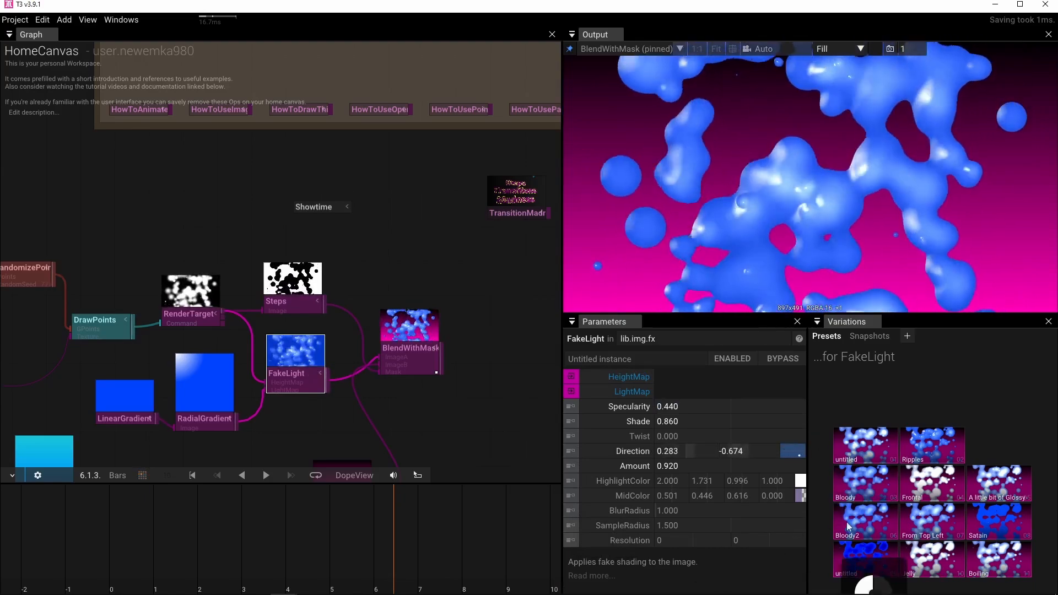
{"action": "left_click_drag", "start_coordinate": [657, 532], "coordinate": [657, 533]}
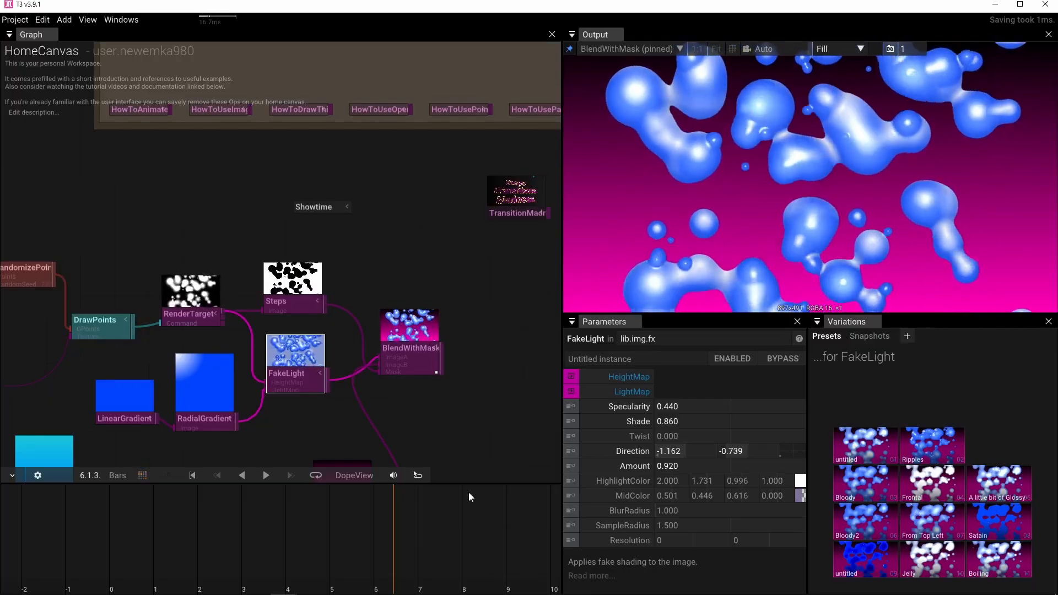
Set the point Size of DrawPoints to 3.
{"action": "left_click_drag", "start_coordinate": [278, 395], "coordinate": [444, 300]}
{"action": "scroll", "coordinate": [444, 301], "scroll_direction": "down", "scroll_amount": 1}
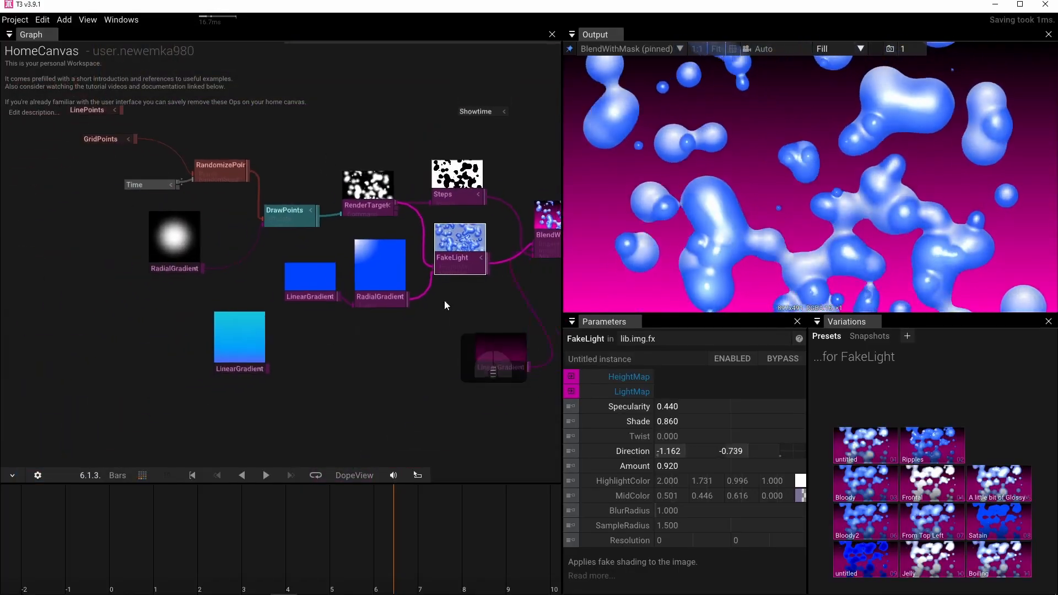
{"action": "left_click_drag", "start_coordinate": [272, 249], "coordinate": [300, 310]}
{"action": "scroll", "coordinate": [299, 306], "scroll_direction": "up", "scroll_amount": 2}
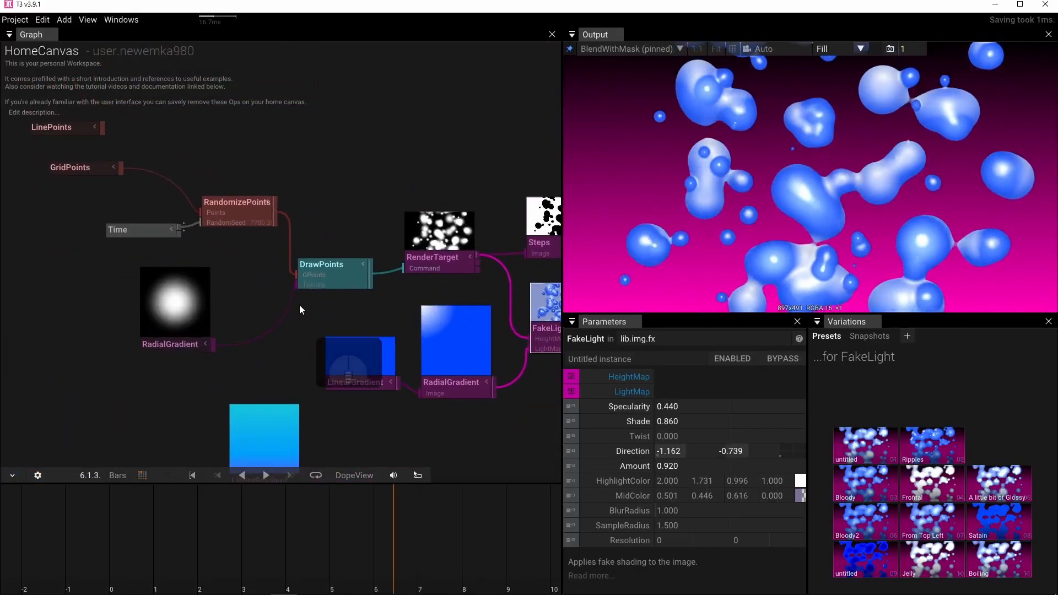
{"action": "left_click", "coordinate": [353, 282]}
{"action": "left_click", "coordinate": [681, 410]}
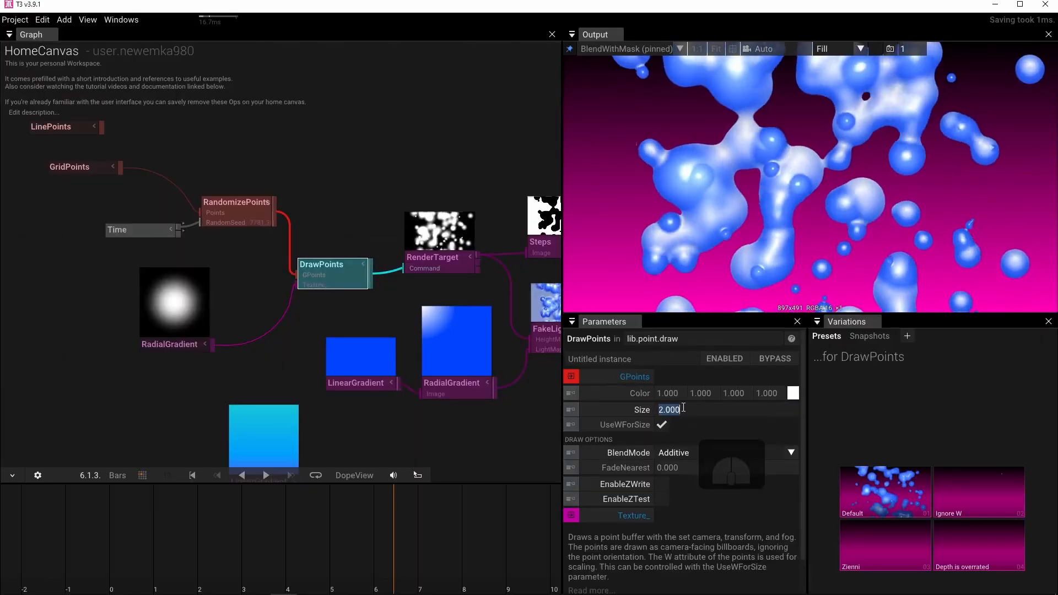
{"action": "type", "text": "3"}
{"action": "key", "text": "Return"}
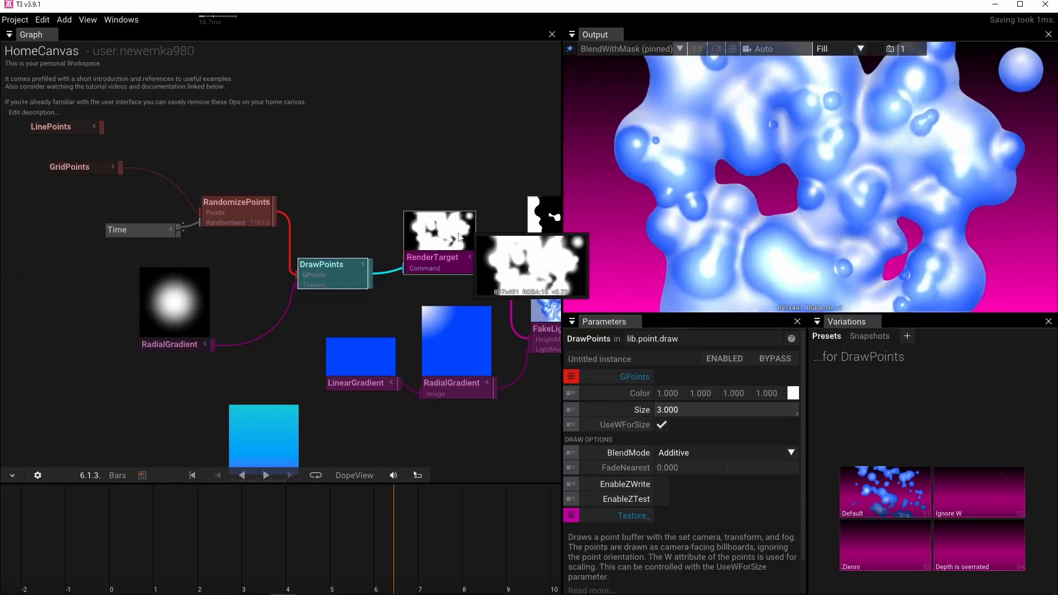
Open the W value of the RandomizePoints operator for editing.
{"action": "left_click_drag", "start_coordinate": [424, 271], "coordinate": [368, 303]}
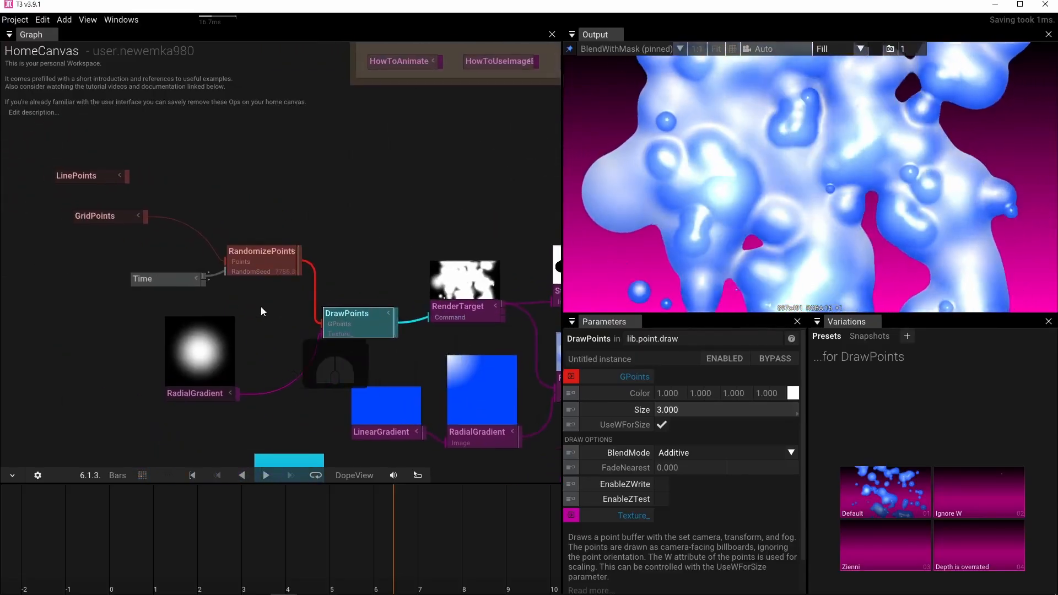
{"action": "left_click", "coordinate": [253, 264]}
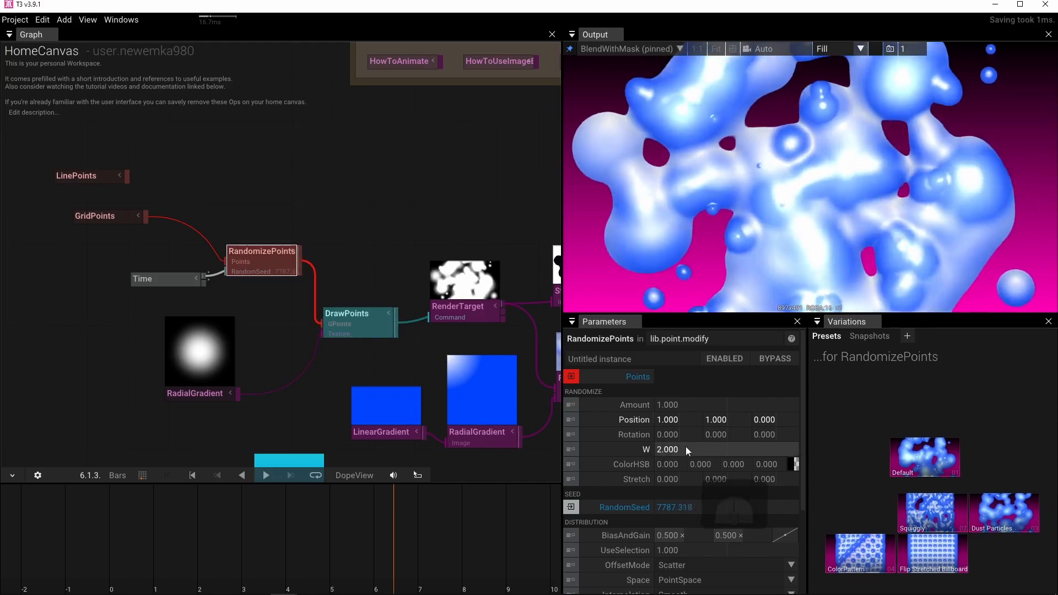
{"action": "left_click", "coordinate": [669, 449]}
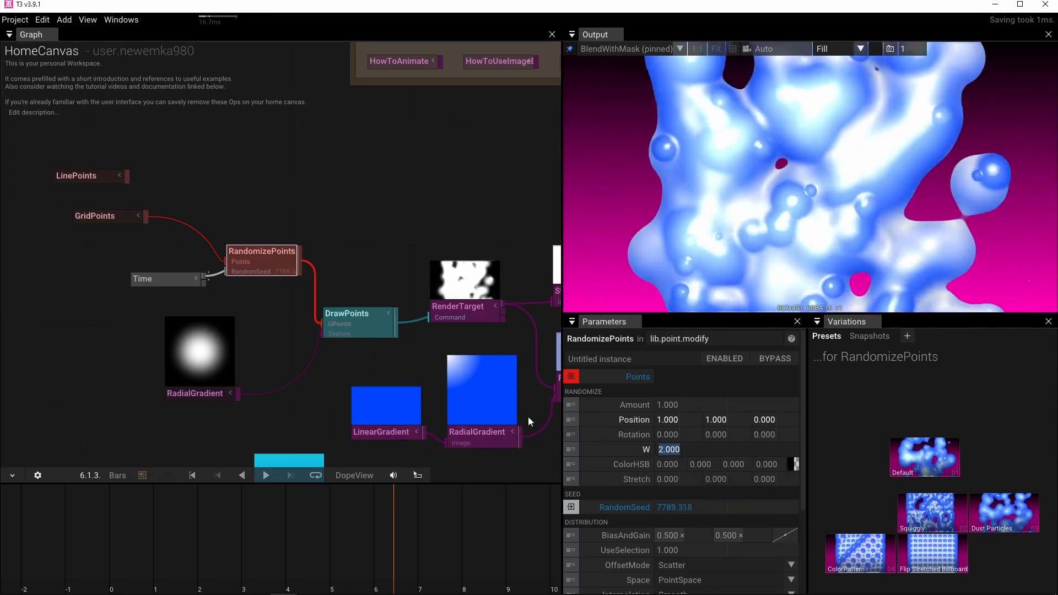
Add a Text operator in the empty graph area below the existing network.
{"action": "scroll", "coordinate": [283, 339], "scroll_direction": "down", "scroll_amount": 4}
{"action": "left_click_drag", "start_coordinate": [308, 309], "coordinate": [287, 316]}
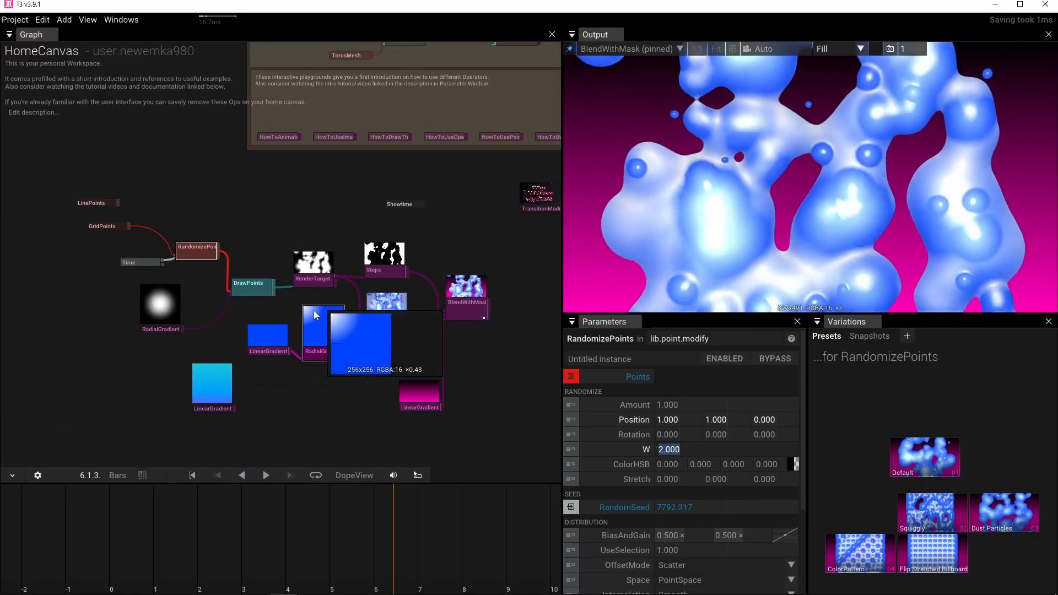
{"action": "left_click_drag", "start_coordinate": [352, 280], "coordinate": [417, 237]}
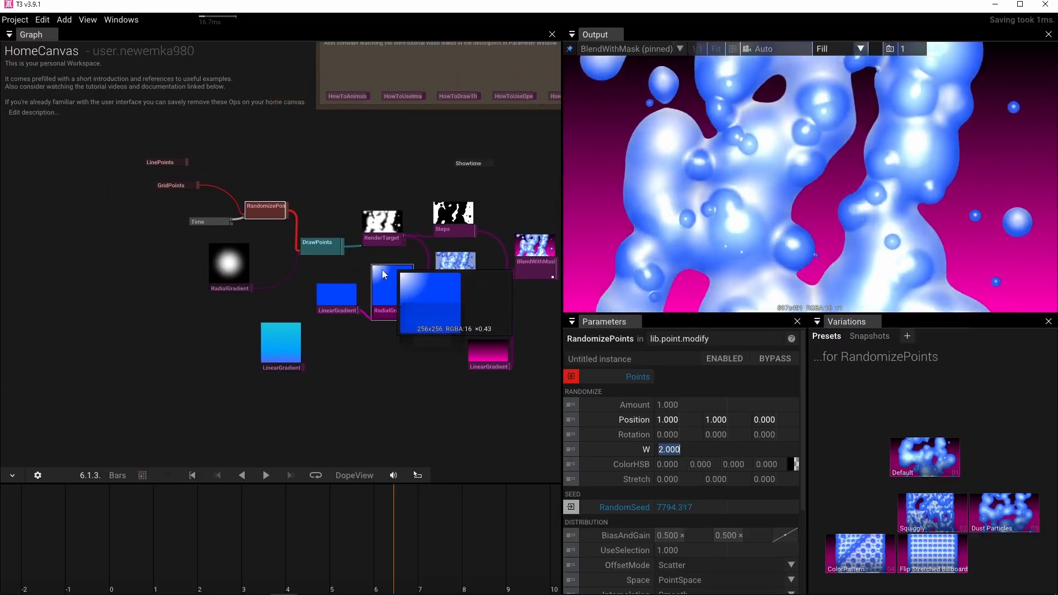
{"action": "left_click_drag", "start_coordinate": [385, 274], "coordinate": [399, 191]}
{"action": "left_click_drag", "start_coordinate": [365, 316], "coordinate": [382, 275]}
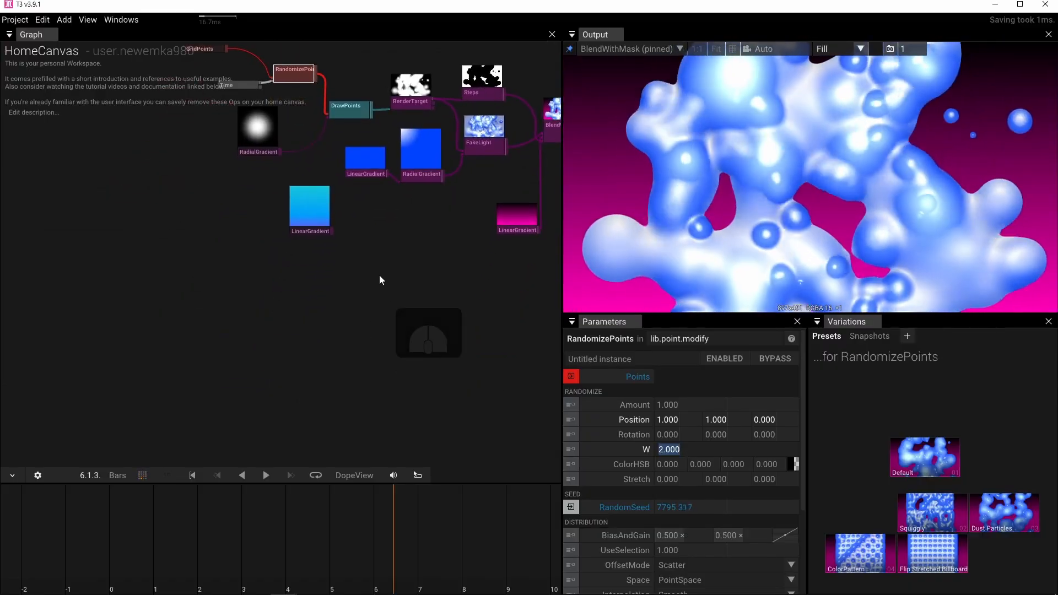
{"action": "double_click", "coordinate": [303, 288]}
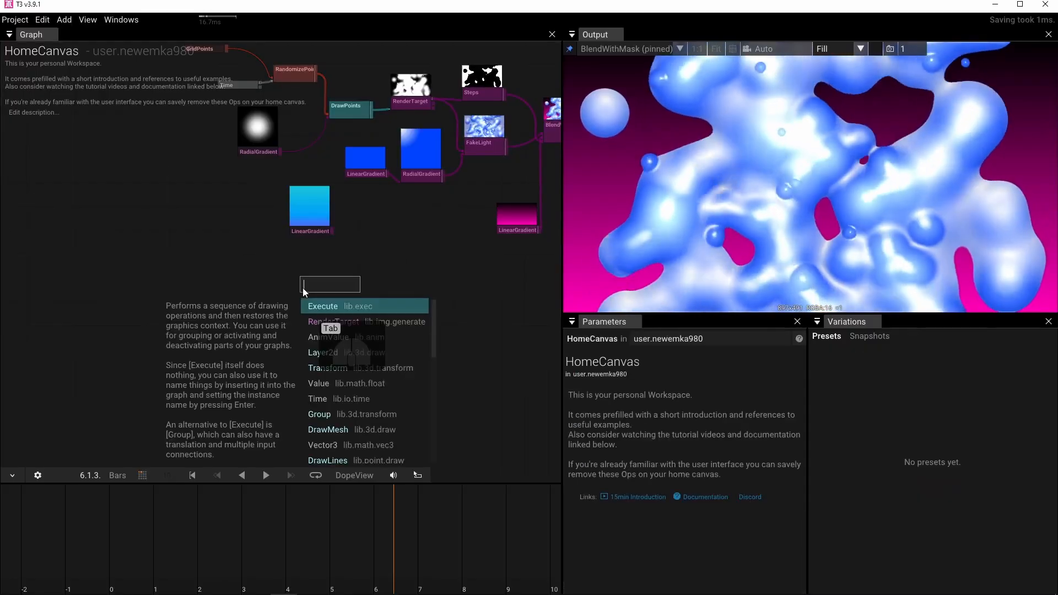
{"action": "type", "text": "tex"}
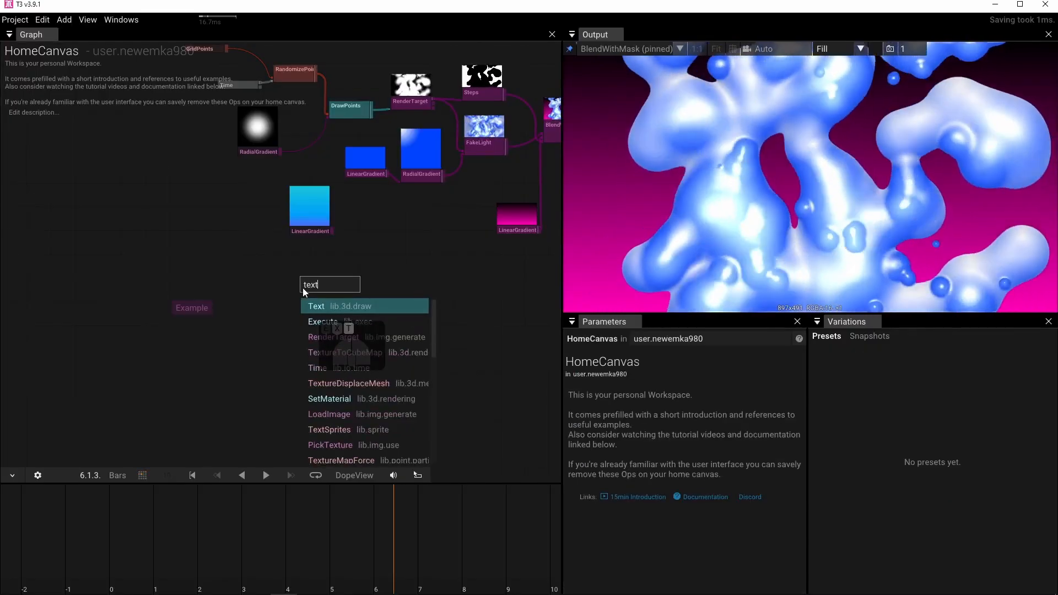
{"action": "type", "text": "t"}
{"action": "left_click", "coordinate": [322, 304]}
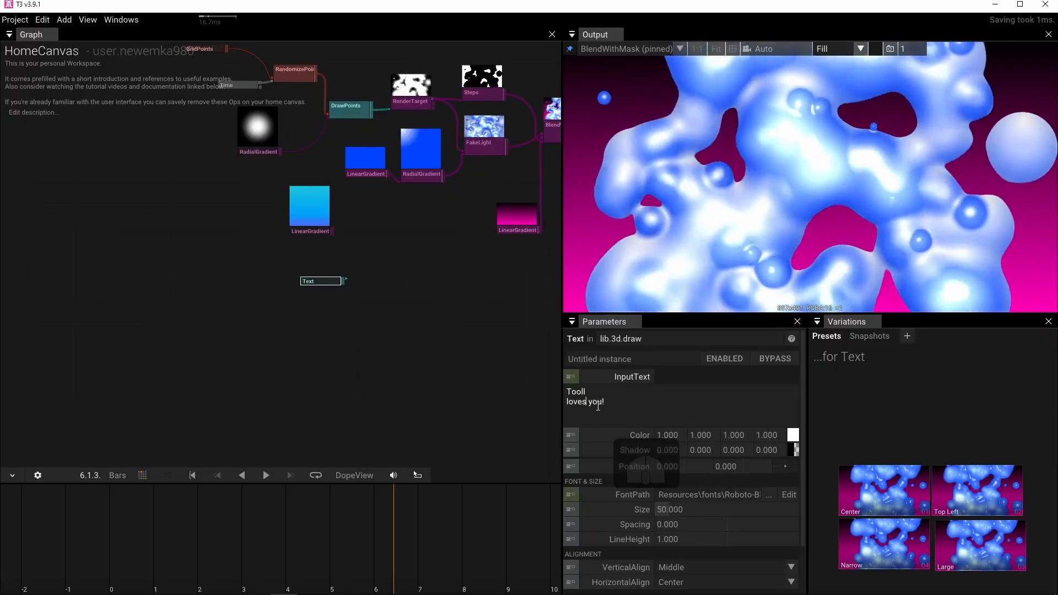
Break the Text operator's wording into three lines, "Tooll / loves / you!", and set its Size to 300.
{"action": "left_click", "coordinate": [688, 508]}
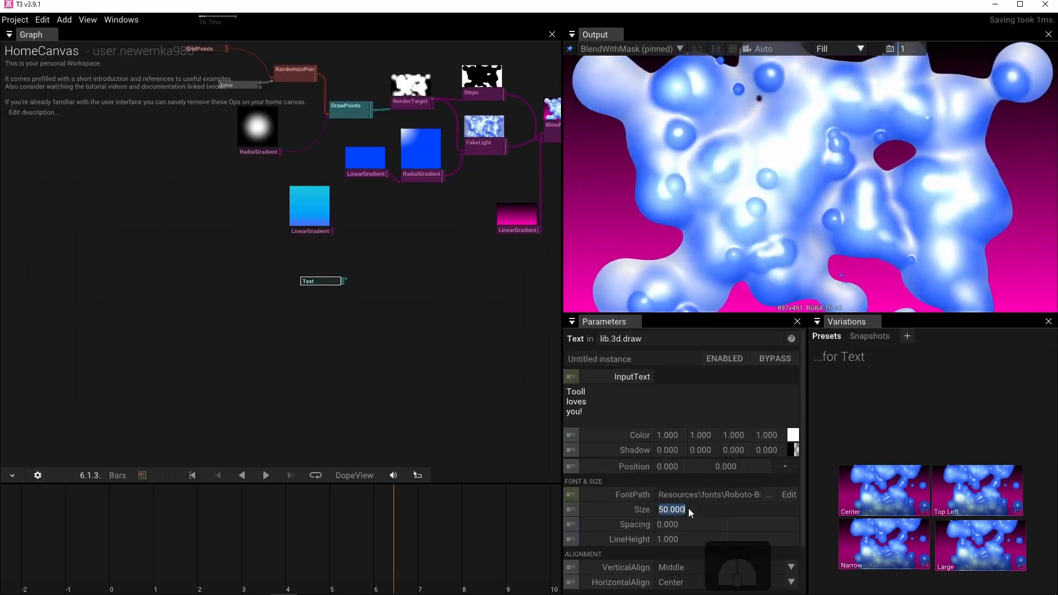
{"action": "type", "text": "300"}
{"action": "key", "text": "Return"}
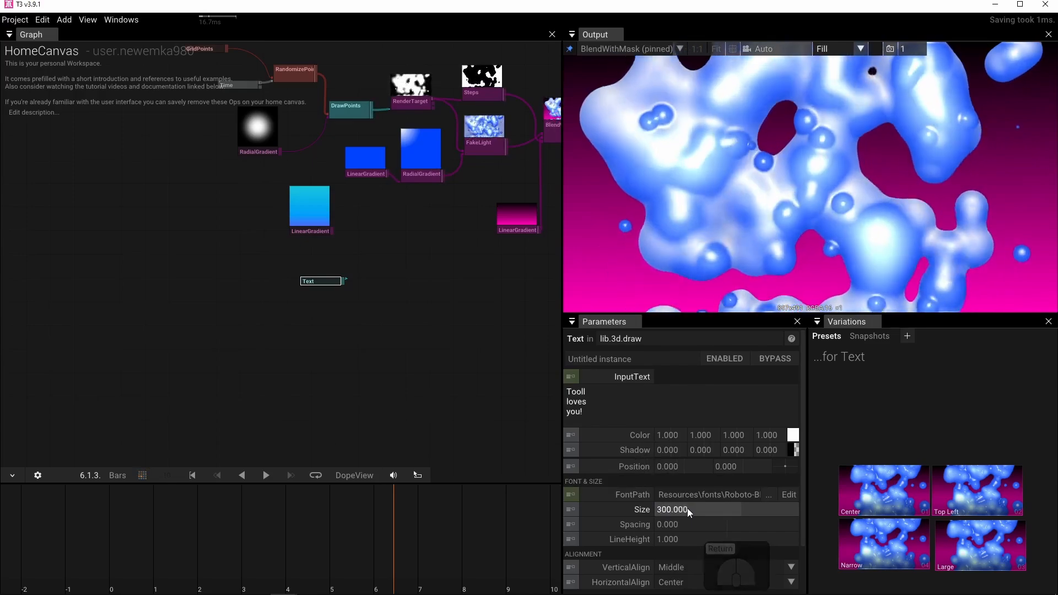
Connect the Text output to a new RenderTarget and shift both operators further left in the graph.
{"action": "left_click_drag", "start_coordinate": [343, 284], "coordinate": [411, 299]}
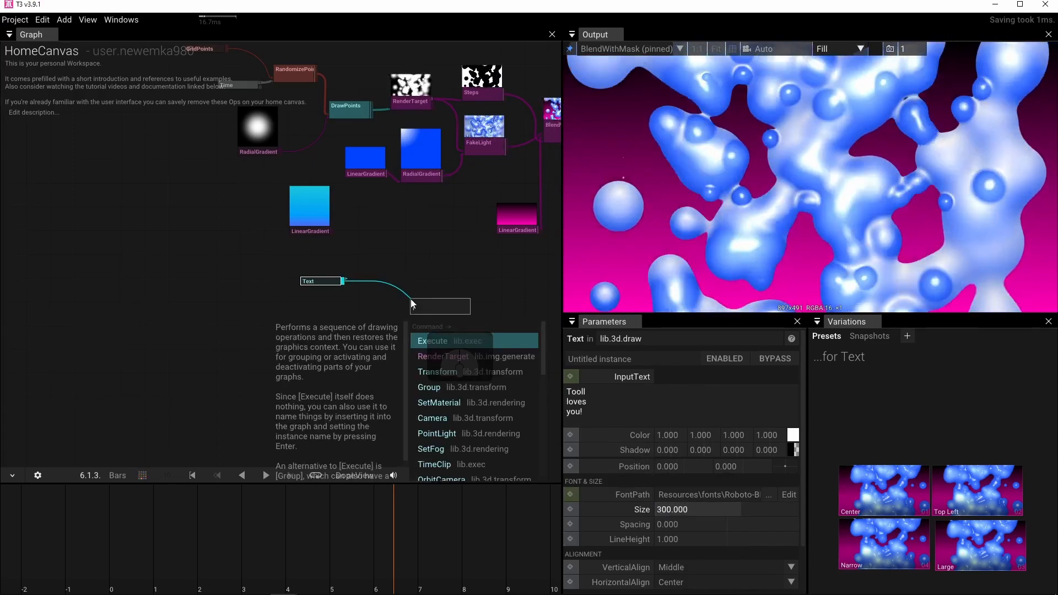
{"action": "type", "text": "re"}
{"action": "left_click", "coordinate": [436, 342]}
{"action": "left_click", "coordinate": [310, 276]}
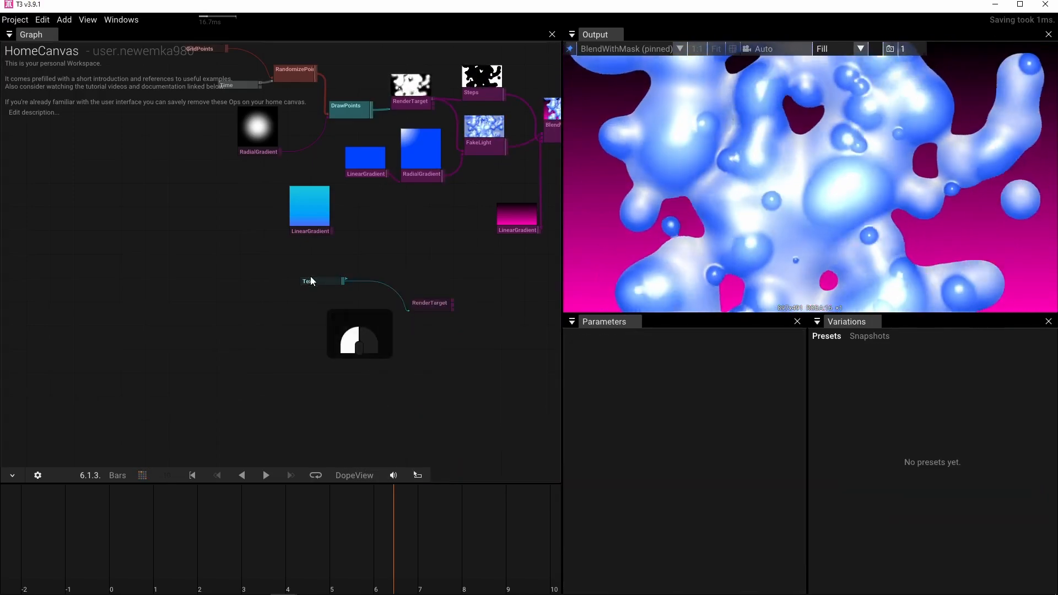
{"action": "left_click_drag", "start_coordinate": [312, 282], "coordinate": [251, 300]}
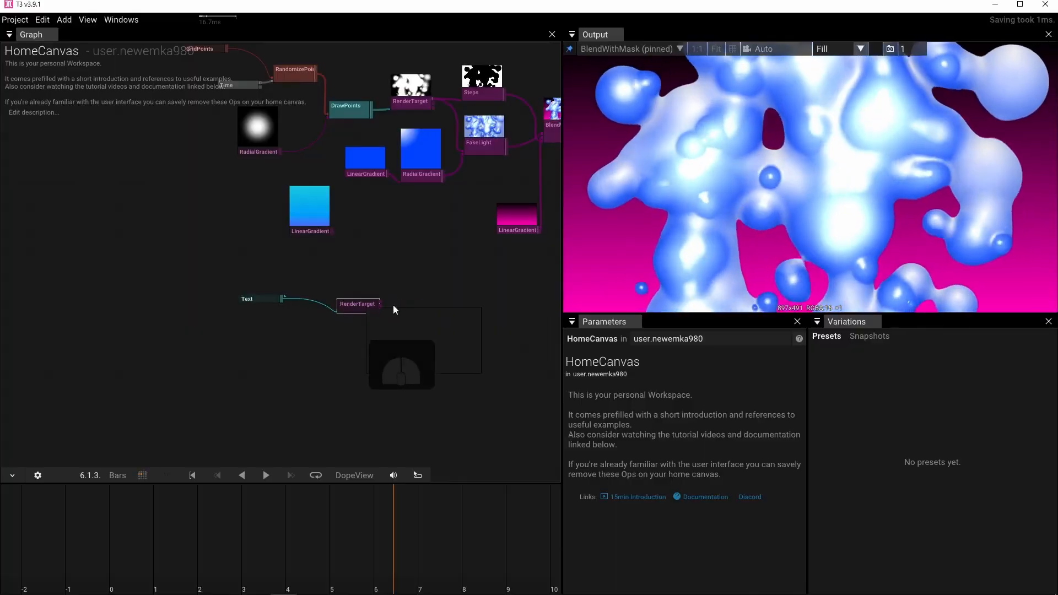
Make room before Steps and FakeLight by moving the point-drawing operators through RenderTarget left, and place Text with its RenderTarget beneath them.
{"action": "scroll", "coordinate": [415, 302], "scroll_direction": "up", "scroll_amount": 4}
{"action": "left_click_drag", "start_coordinate": [390, 277], "coordinate": [323, 329]}
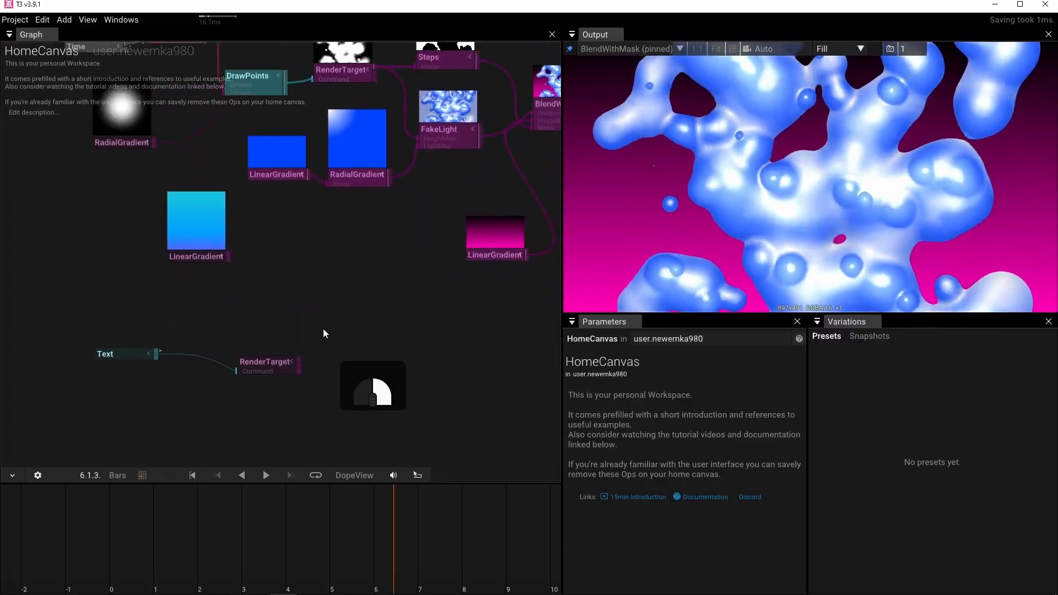
{"action": "scroll", "coordinate": [323, 329], "scroll_direction": "up", "scroll_amount": 1}
{"action": "scroll", "coordinate": [323, 329], "scroll_direction": "down", "scroll_amount": 2}
{"action": "left_click_drag", "start_coordinate": [262, 287], "coordinate": [395, 326]}
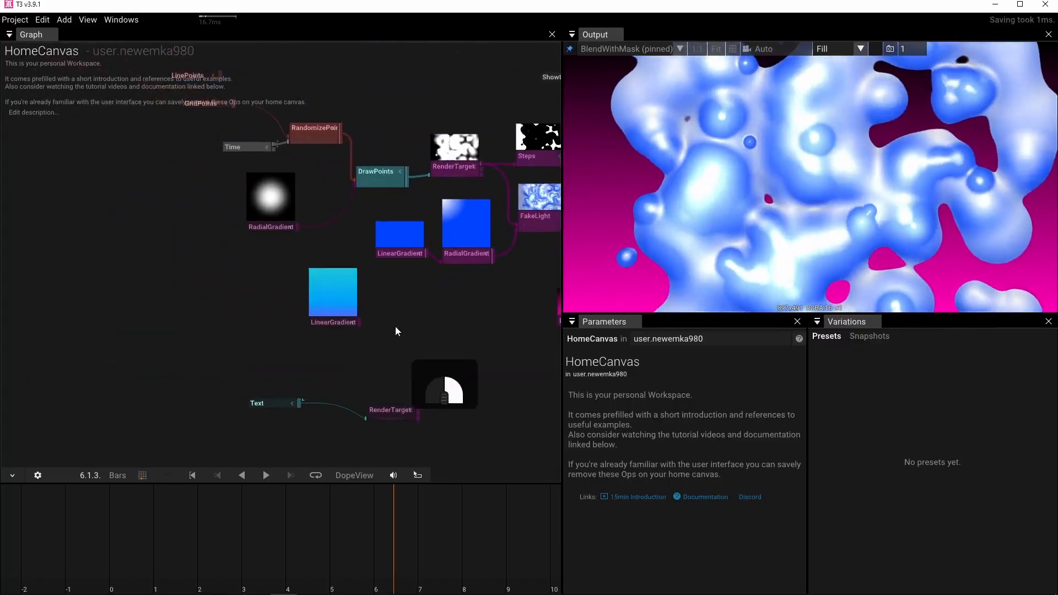
{"action": "scroll", "coordinate": [395, 330], "scroll_direction": "down", "scroll_amount": 2}
{"action": "left_click_drag", "start_coordinate": [257, 145], "coordinate": [392, 273]}
{"action": "left_click", "coordinate": [466, 229], "text": "shift"}
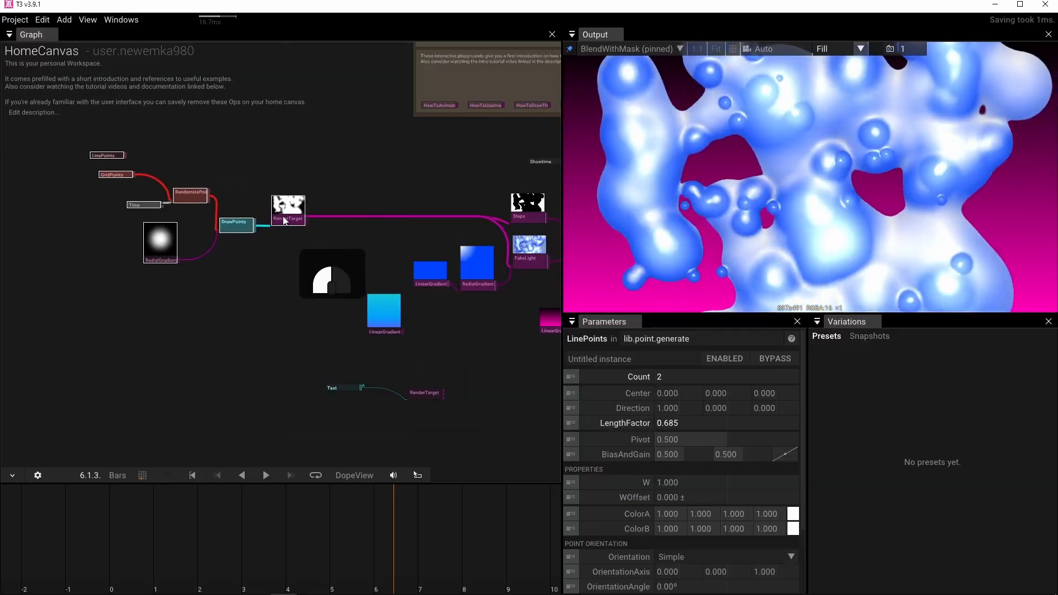
{"action": "left_click_drag", "start_coordinate": [325, 374], "coordinate": [428, 398]}
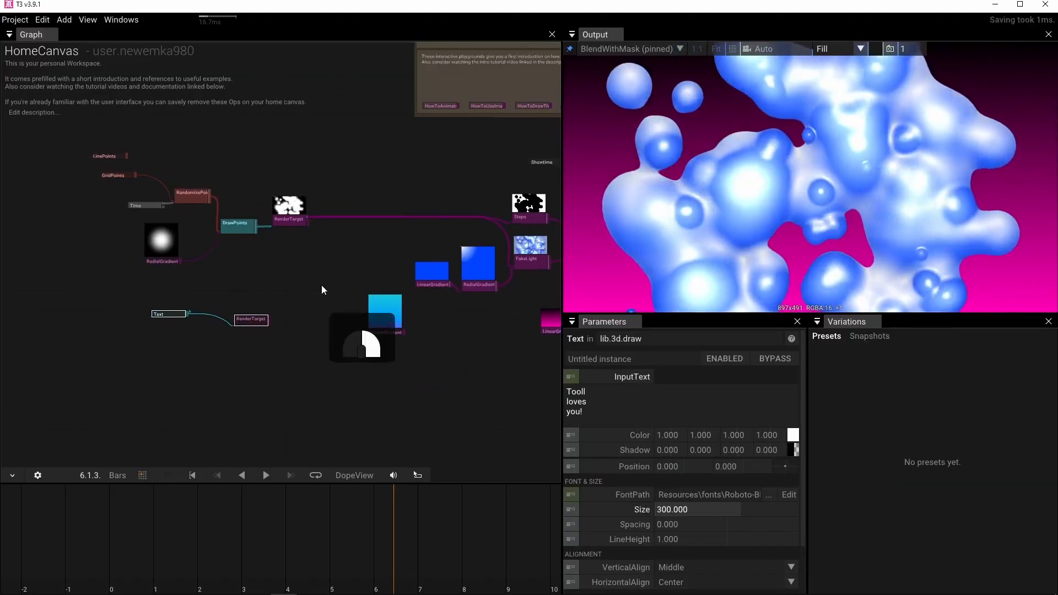
{"action": "left_click", "coordinate": [318, 280]}
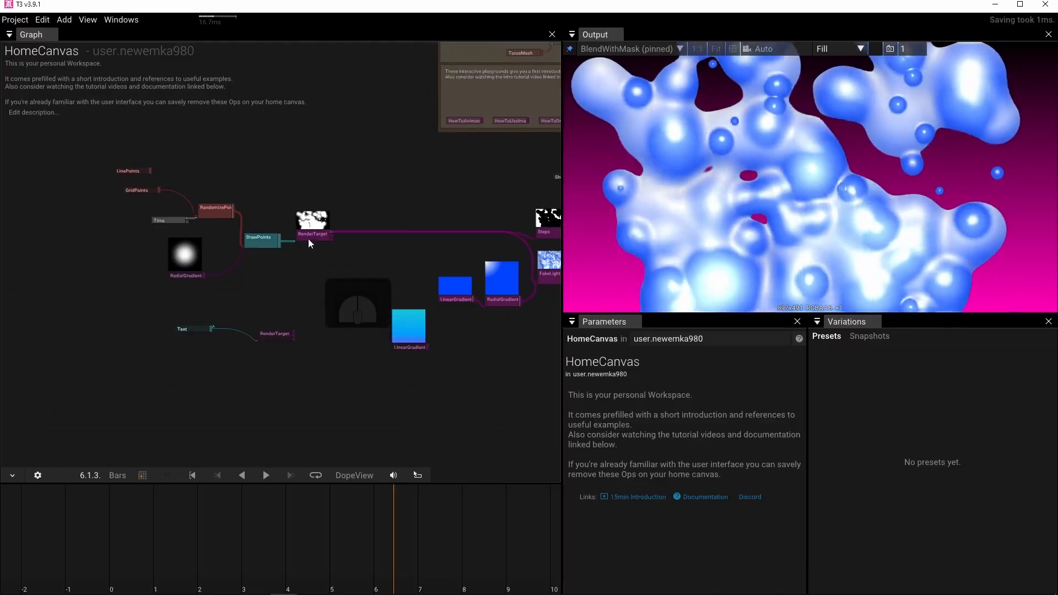
Insert a Blend after the points' RenderTarget and connect the text's RenderTarget to its ImageB input.
{"action": "left_click", "coordinate": [310, 237]}
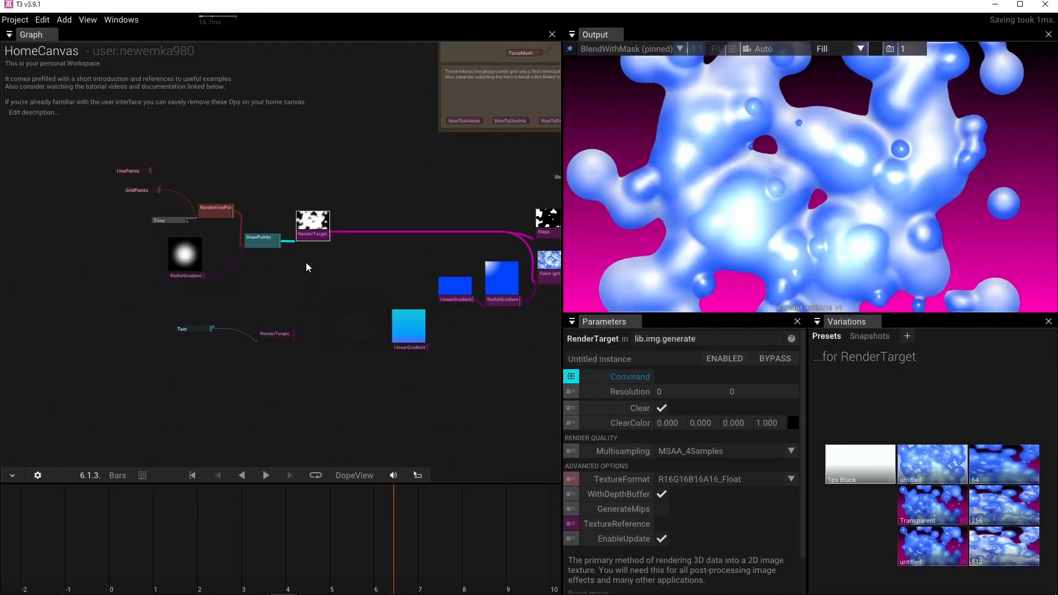
{"action": "key", "text": "Tab"}
{"action": "type", "text": "b"}
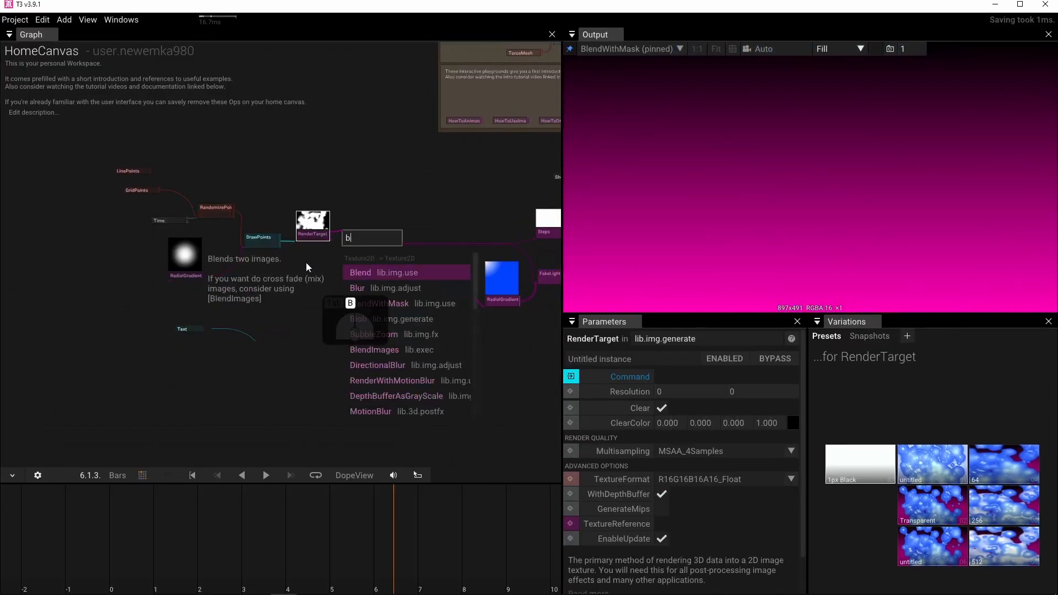
{"action": "type", "text": "lend"}
{"action": "left_click", "coordinate": [362, 268]}
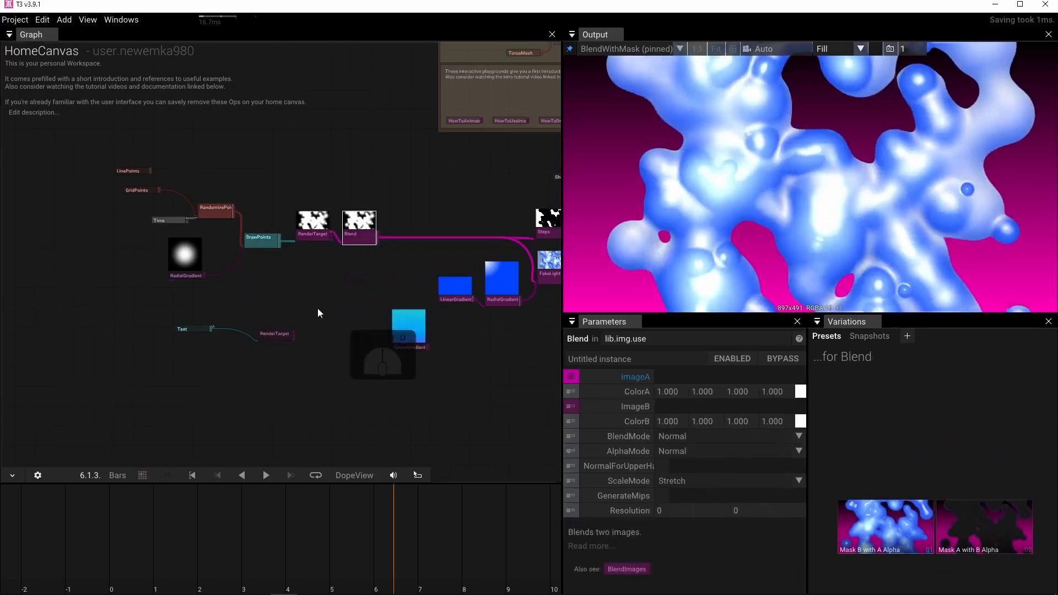
{"action": "scroll", "coordinate": [293, 335], "scroll_direction": "up", "scroll_amount": 3}
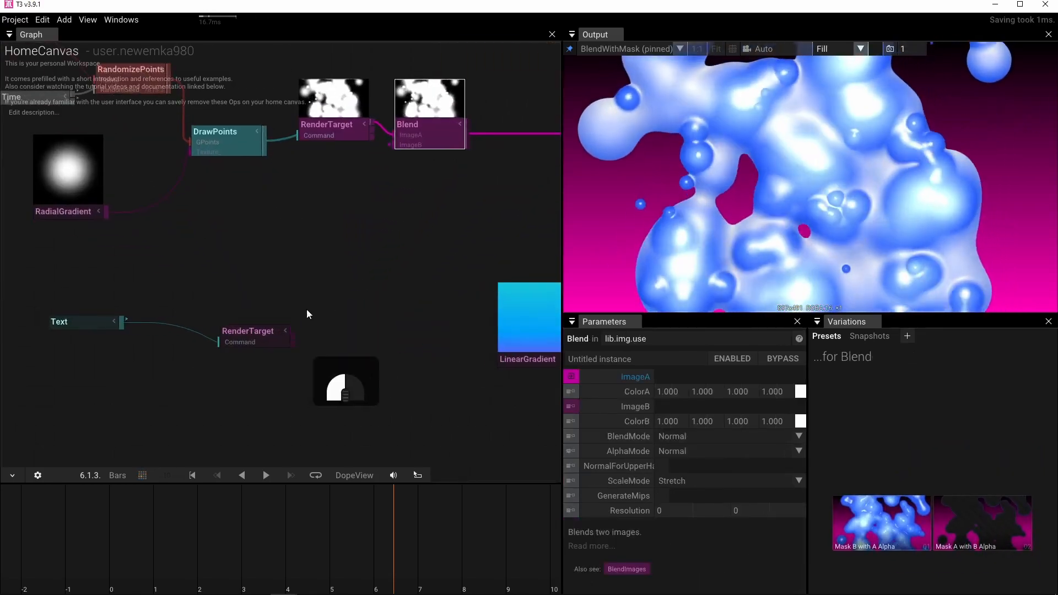
{"action": "left_click_drag", "start_coordinate": [377, 161], "coordinate": [380, 155]}
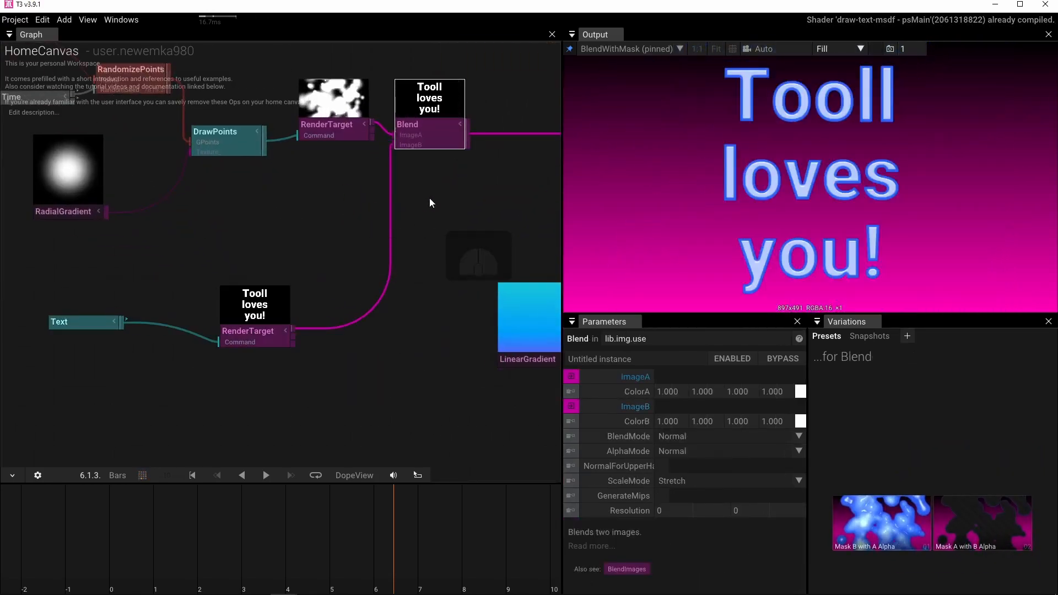
Set Blend's BlendMode to Screen.
{"action": "left_click_drag", "start_coordinate": [429, 197], "coordinate": [394, 260]}
{"action": "scroll", "coordinate": [394, 260], "scroll_direction": "down", "scroll_amount": 2}
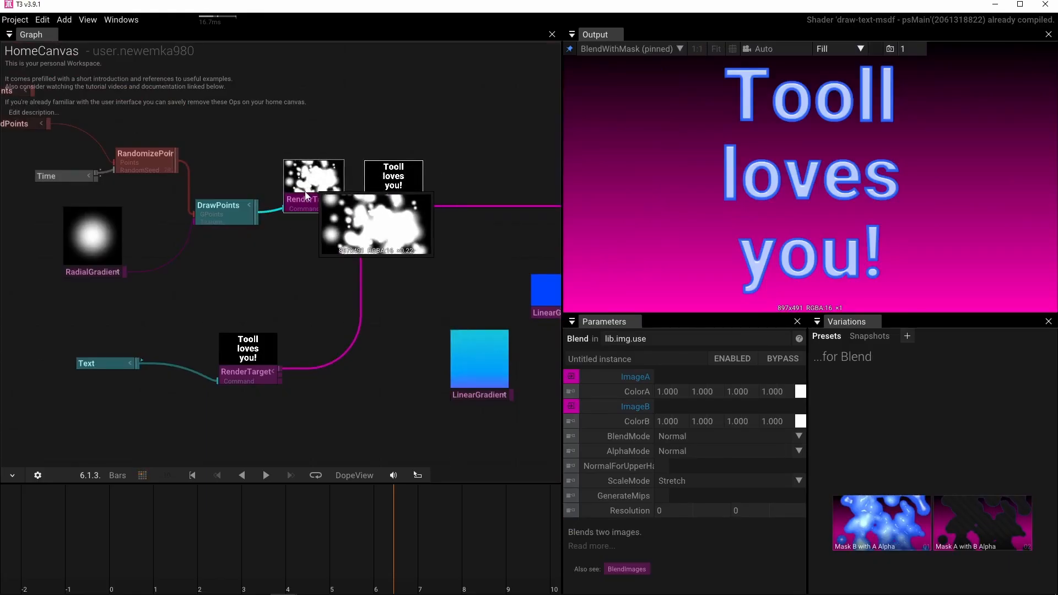
{"action": "scroll", "coordinate": [306, 194], "scroll_direction": "up", "scroll_amount": 3}
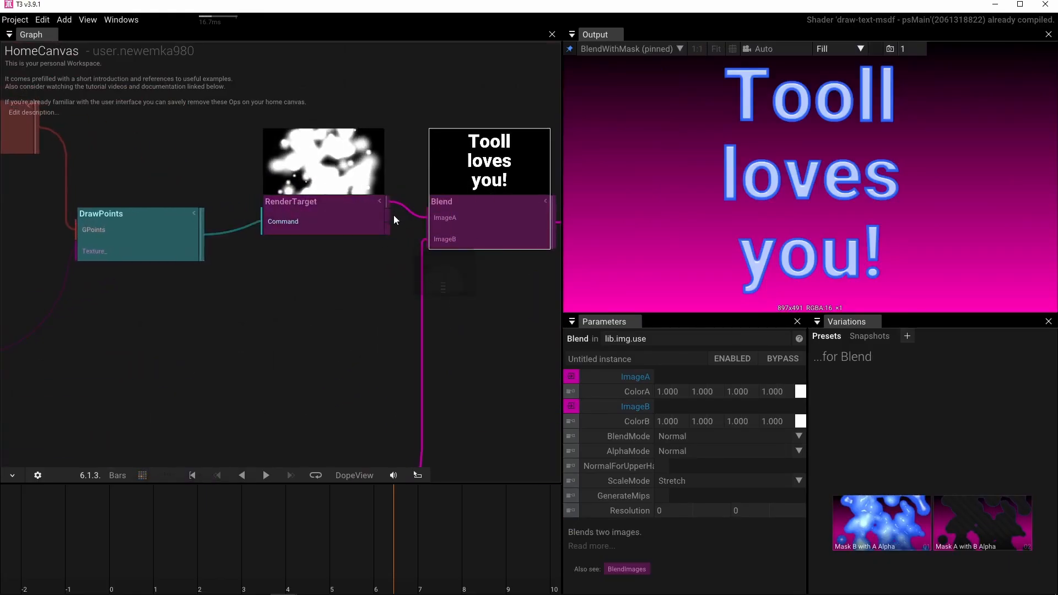
{"action": "left_click_drag", "start_coordinate": [469, 308], "coordinate": [260, 285]}
{"action": "scroll", "coordinate": [292, 313], "scroll_direction": "down", "scroll_amount": 3}
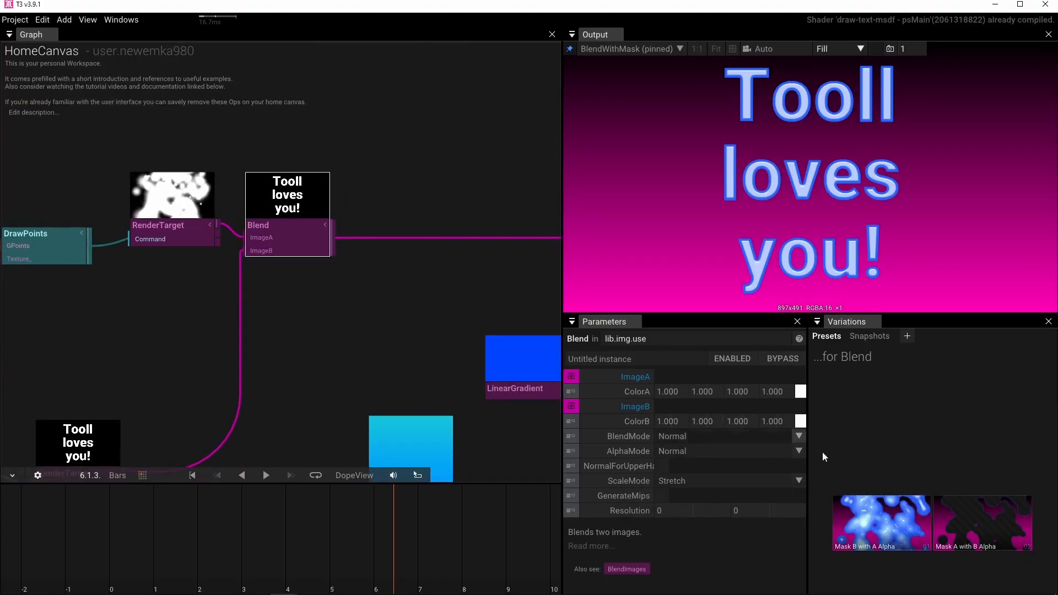
{"action": "left_click", "coordinate": [800, 436]}
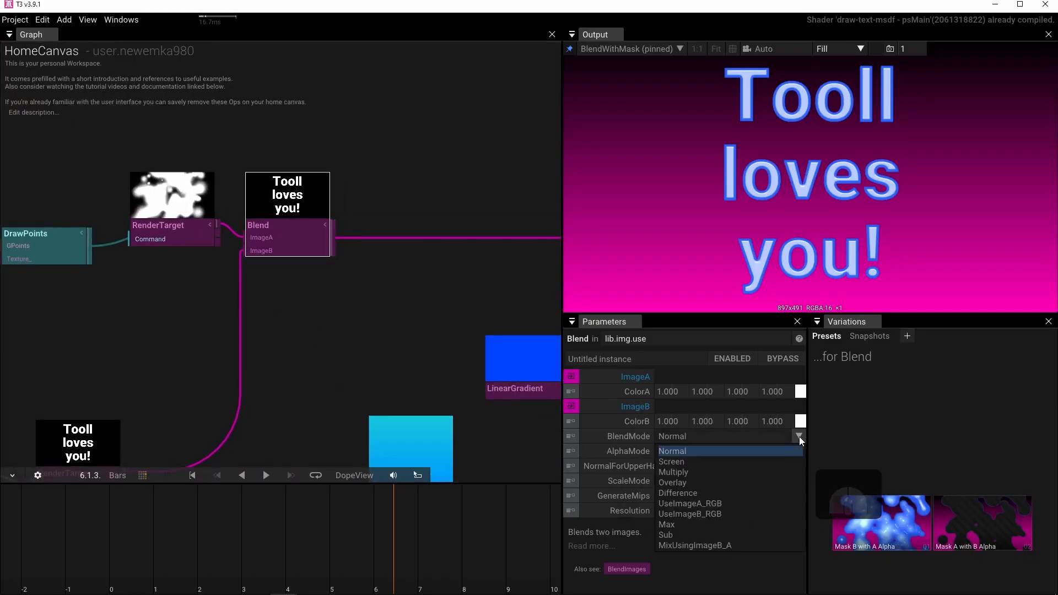
{"action": "left_click", "coordinate": [712, 466]}
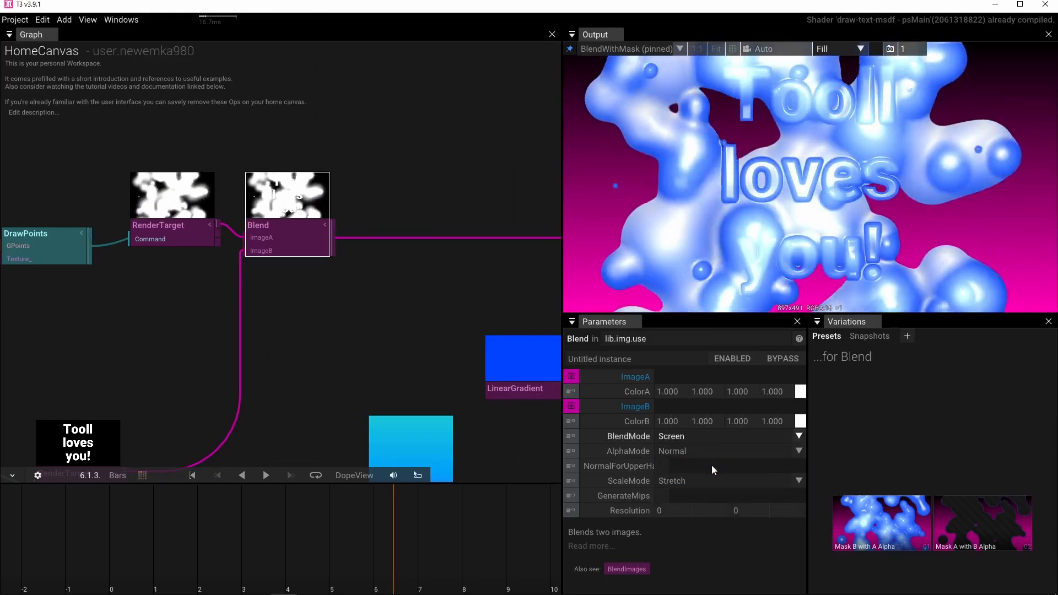
Set the Text operator's LineHeight to 0.780.
{"action": "left_click_drag", "start_coordinate": [392, 300], "coordinate": [543, 205]}
{"action": "left_click_drag", "start_coordinate": [237, 259], "coordinate": [380, 262]}
{"action": "left_click", "coordinate": [170, 371]}
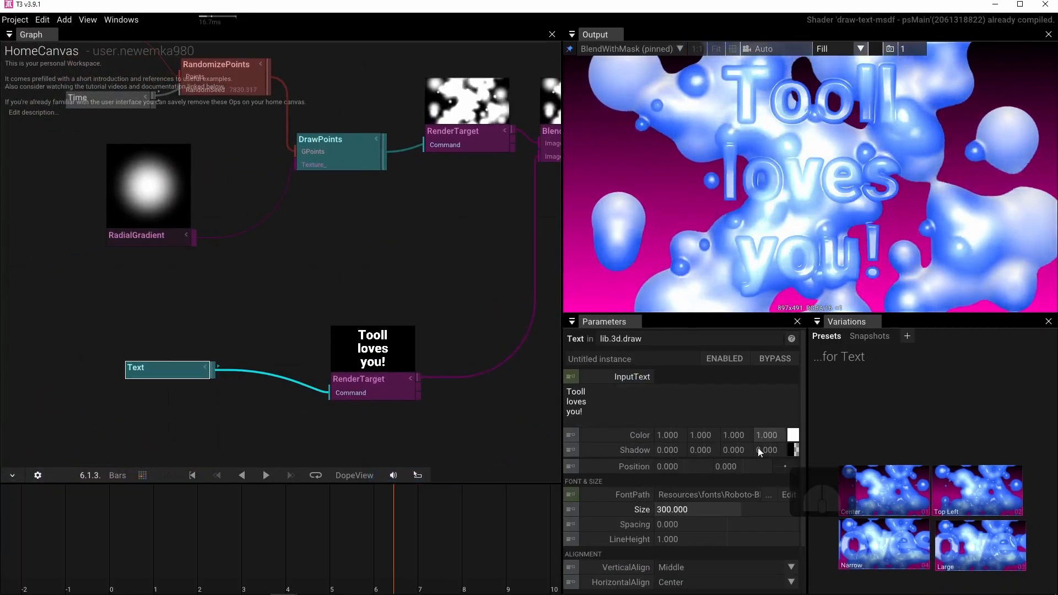
{"action": "left_click_drag", "start_coordinate": [700, 538], "coordinate": [616, 480]}
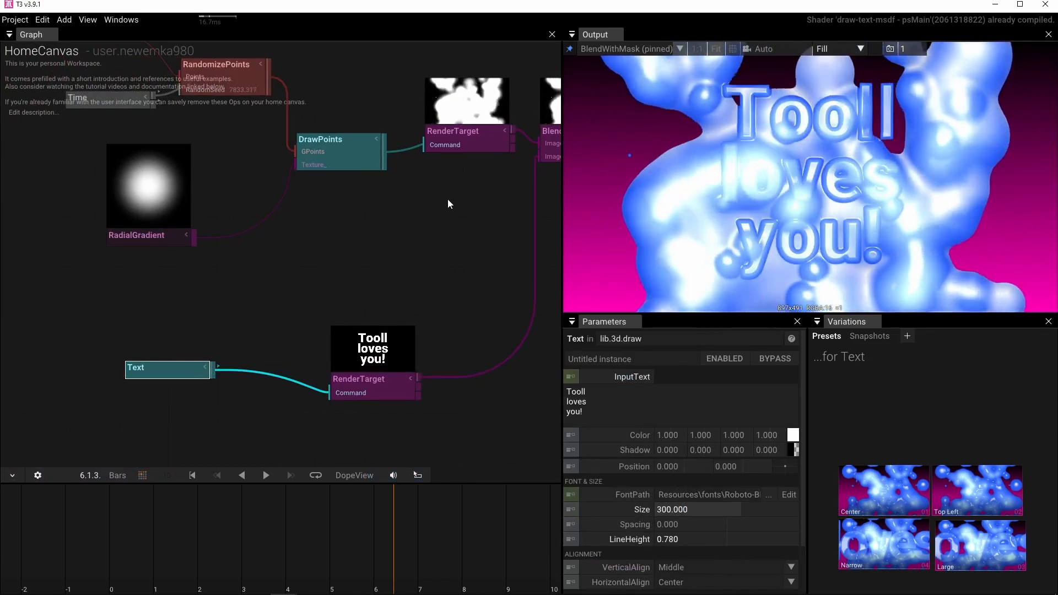
Insert a Blur operator between the text's RenderTarget and Blend.
{"action": "left_click_drag", "start_coordinate": [448, 200], "coordinate": [376, 211]}
{"action": "left_click_drag", "start_coordinate": [285, 387], "coordinate": [244, 376]}
{"action": "left_click", "coordinate": [244, 377]}
{"action": "key", "text": "Tab"}
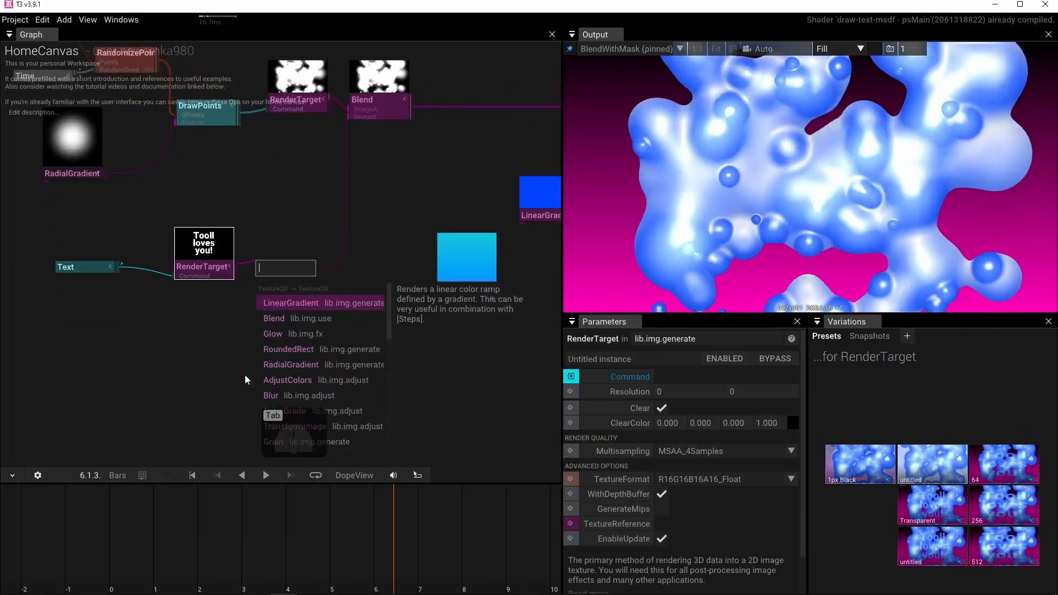
{"action": "type", "text": "b"}
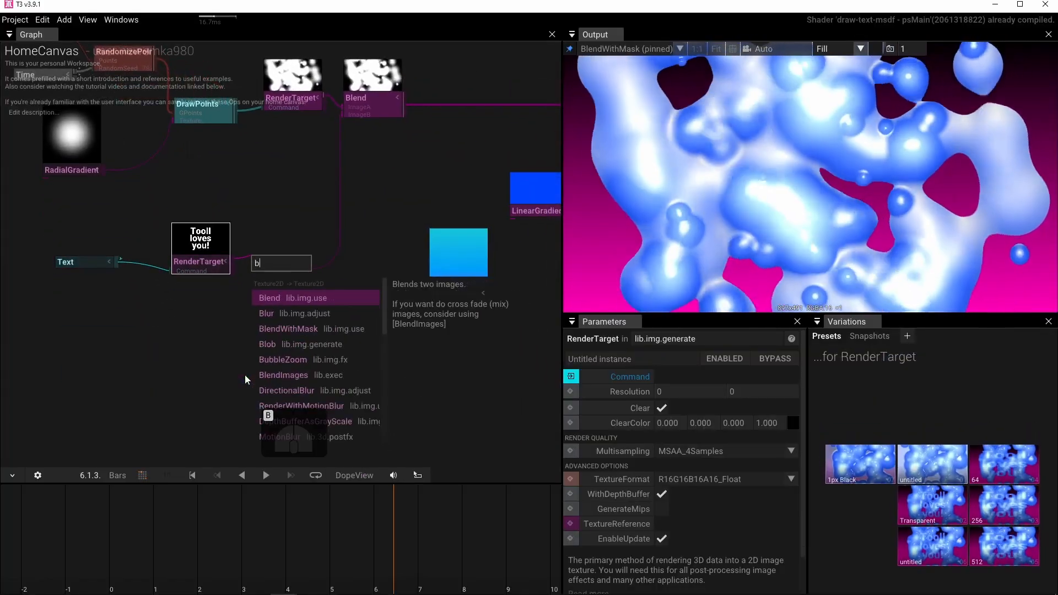
{"action": "type", "text": "lu"}
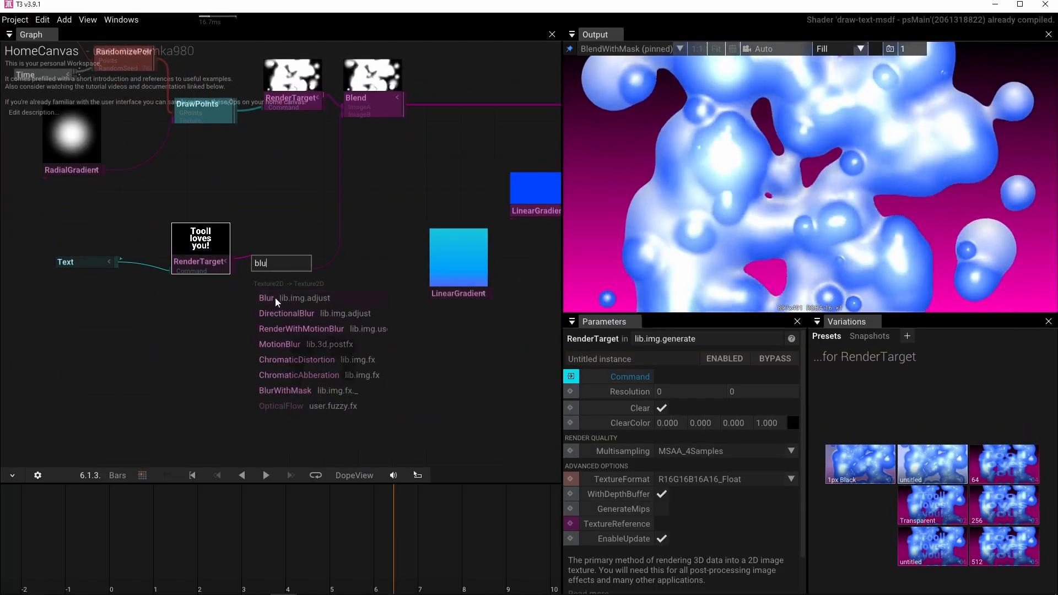
{"action": "key", "text": "Return"}
Set the Blur operator's Size to 2.
{"action": "left_click", "coordinate": [692, 391]}
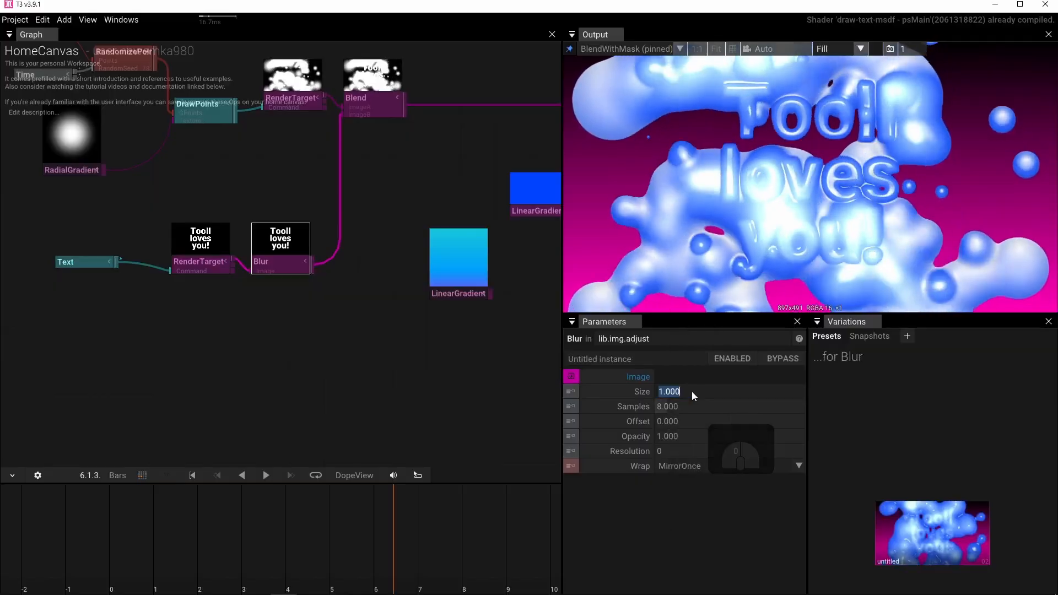
{"action": "type", "text": "2"}
{"action": "key", "text": "Return"}
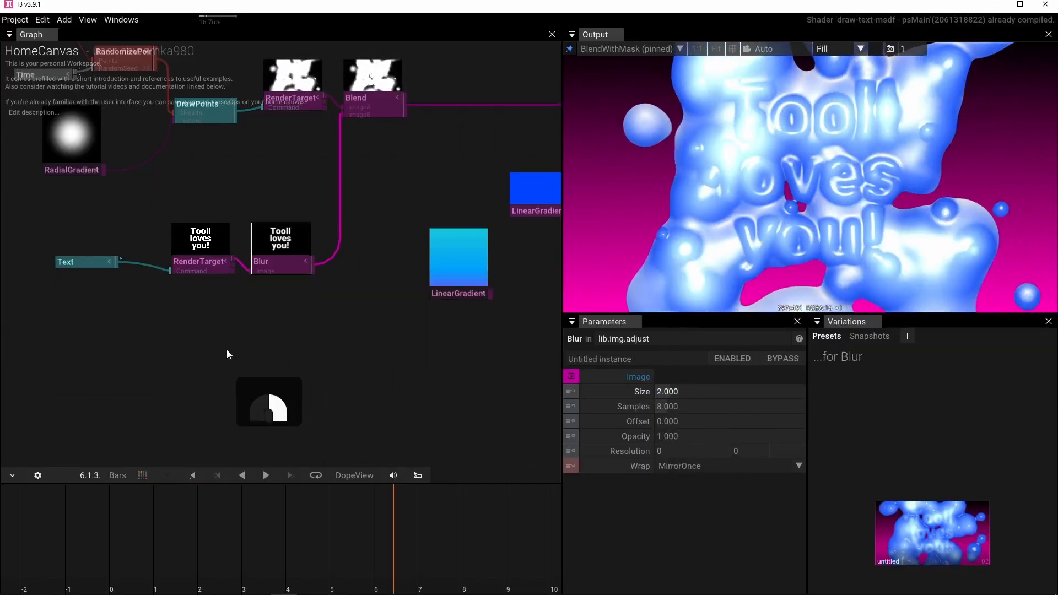
Add a QuadMesh operator beneath Text and connect its output to a new DrawMeshUnlit operator.
{"action": "mouse_move", "coordinate": [227, 354]}
{"action": "left_mouse_down"}
{"action": "mouse_move", "coordinate": [372, 354]}
{"action": "mouse_move", "coordinate": [210, 343]}
{"action": "left_mouse_up"}
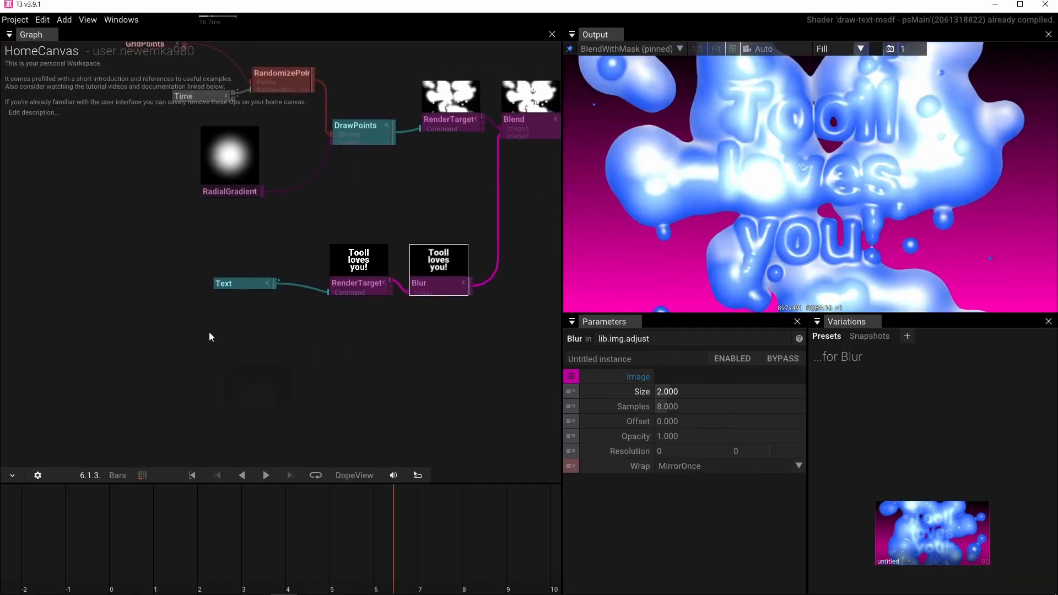
{"action": "left_click", "coordinate": [209, 332]}
{"action": "key", "text": "Tab"}
{"action": "type", "text": "quad"}
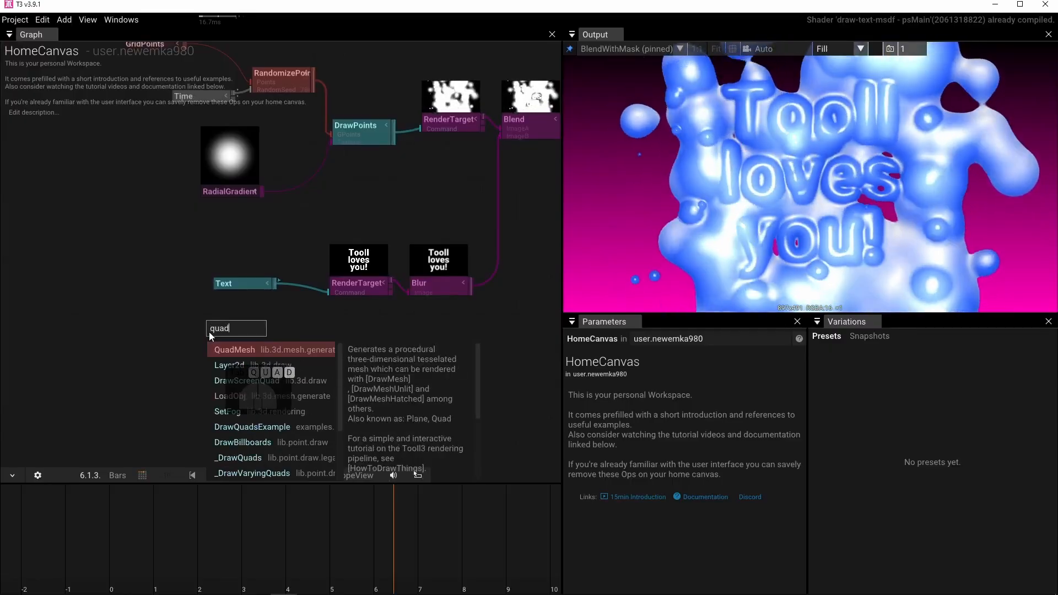
{"action": "left_click", "coordinate": [234, 350]}
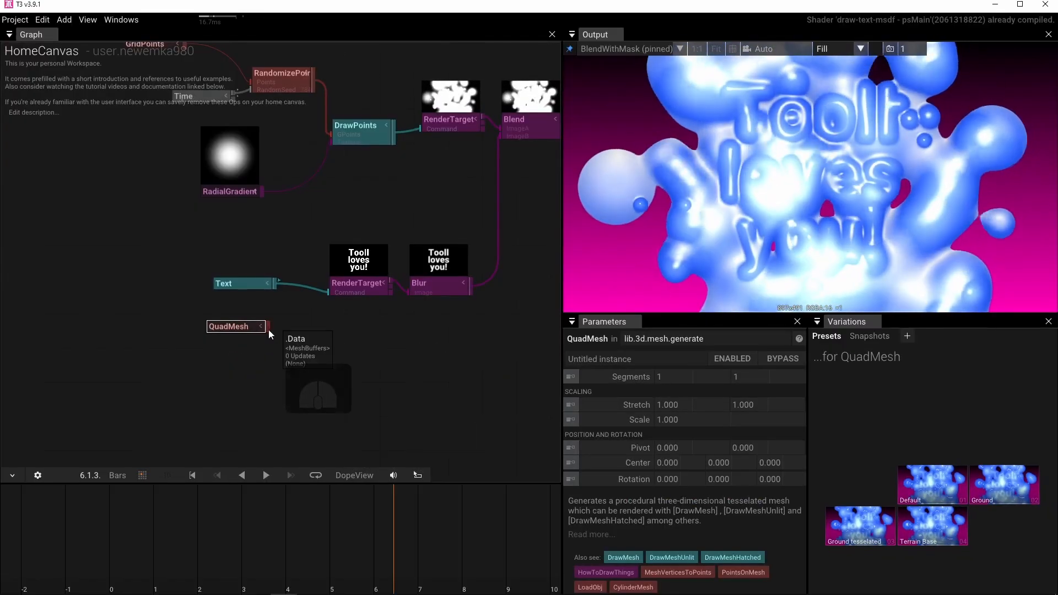
{"action": "left_click_drag", "start_coordinate": [269, 330], "coordinate": [289, 363]}
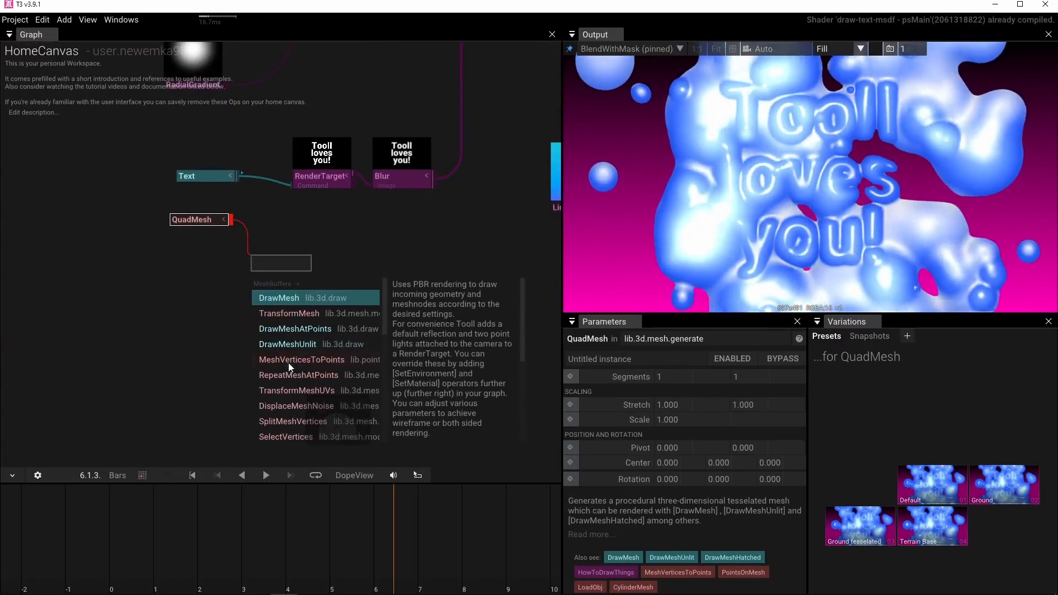
{"action": "left_click", "coordinate": [306, 342]}
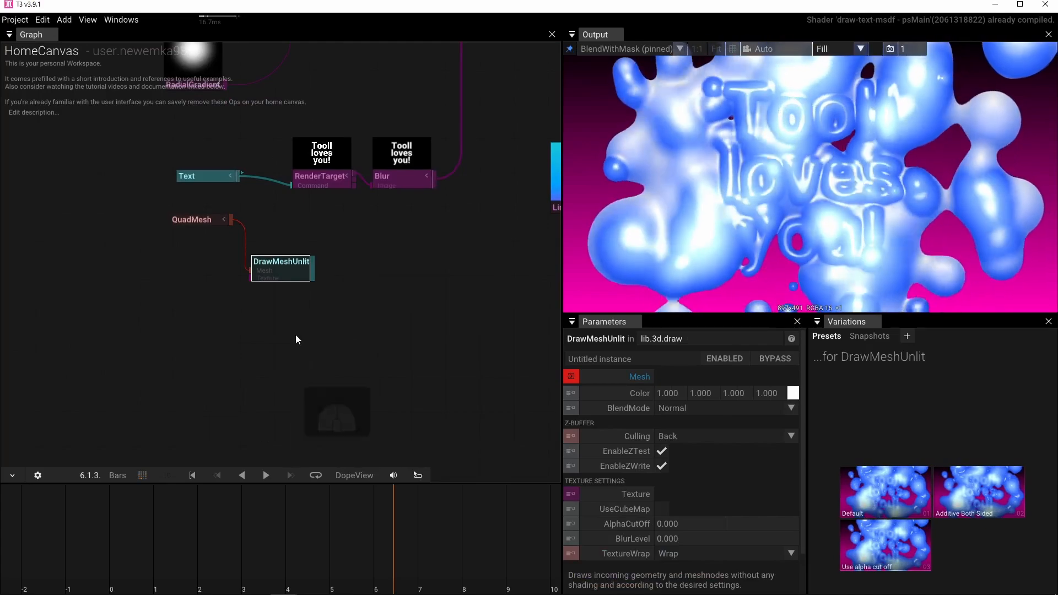
Connect the text's RenderTarget to DrawMeshUnlit's Texture input and add a new RenderTarget on DrawMeshUnlit's output.
{"action": "scroll", "coordinate": [399, 256], "scroll_direction": "up", "scroll_amount": 3}
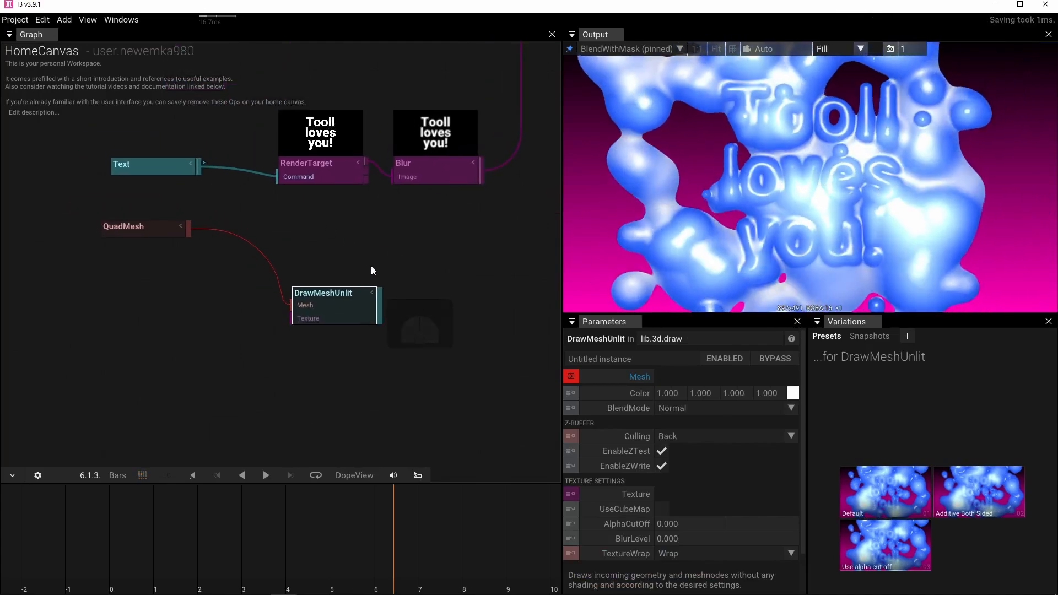
{"action": "left_click_drag", "start_coordinate": [339, 184], "coordinate": [265, 309]}
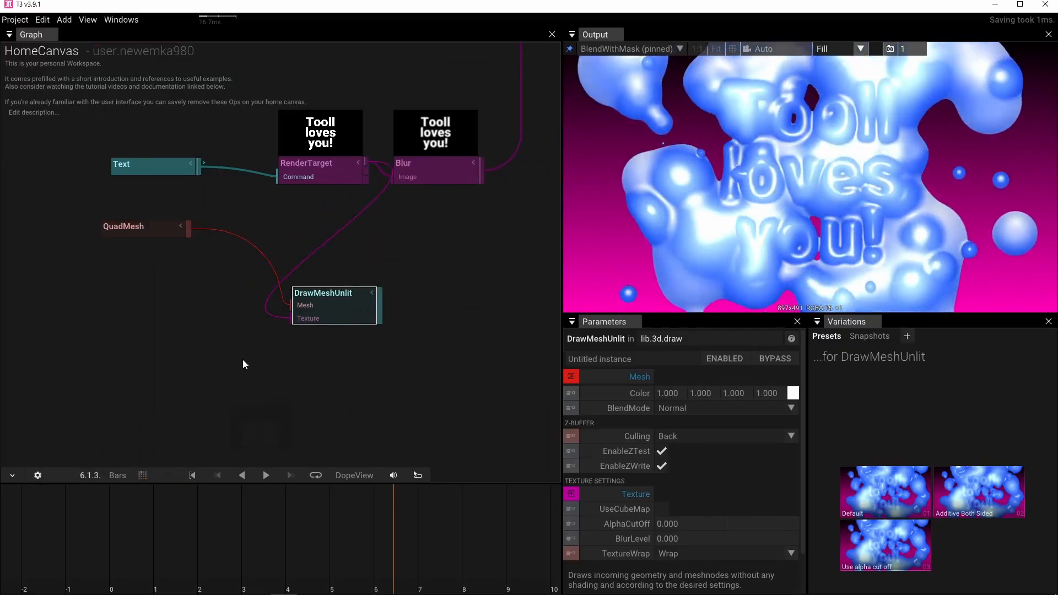
{"action": "left_click_drag", "start_coordinate": [385, 304], "coordinate": [420, 273]}
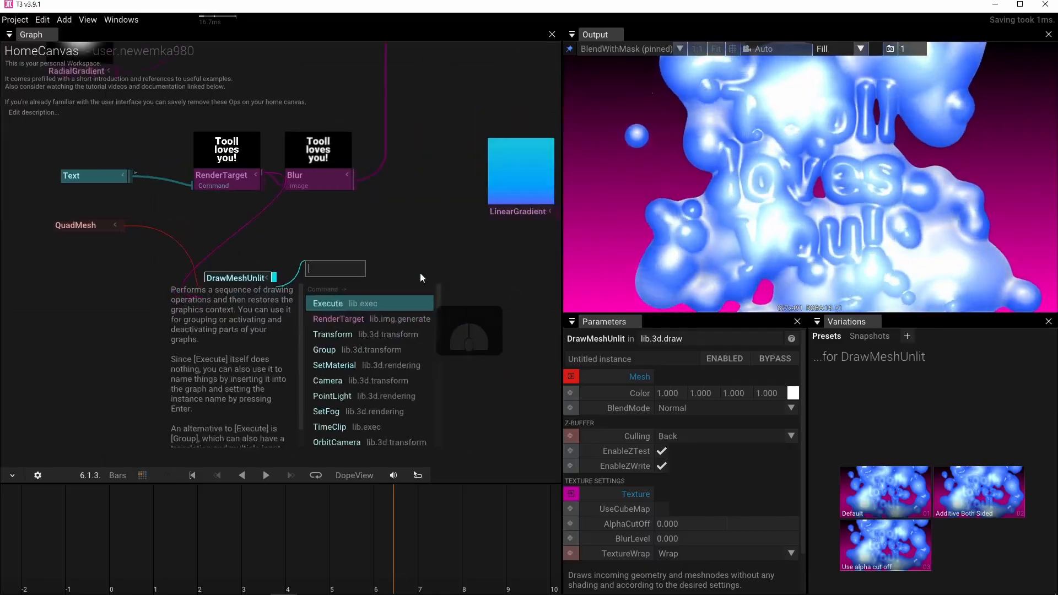
{"action": "type", "text": "ren"}
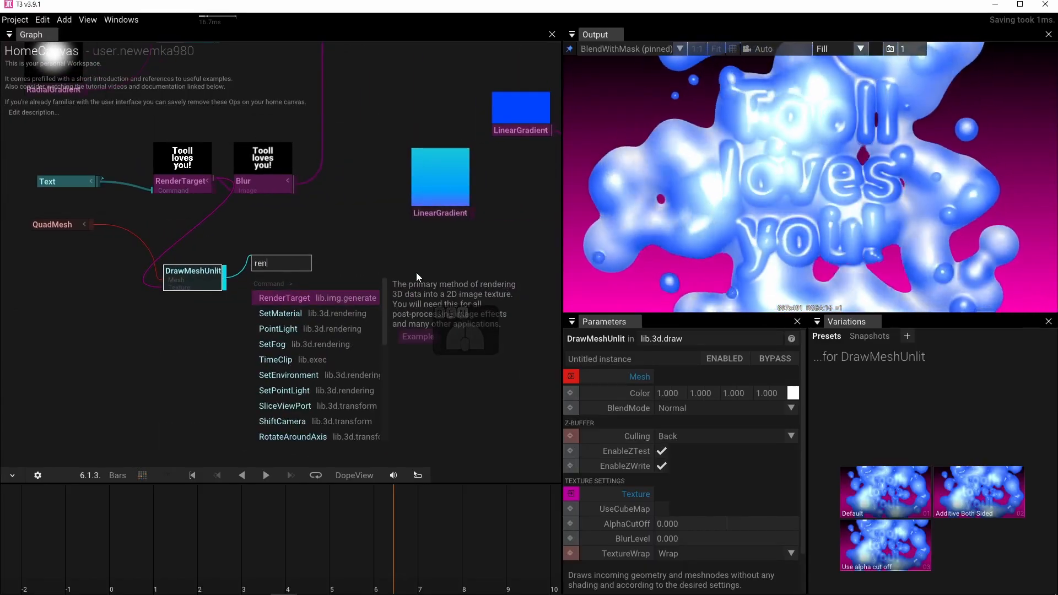
{"action": "left_click", "coordinate": [318, 298]}
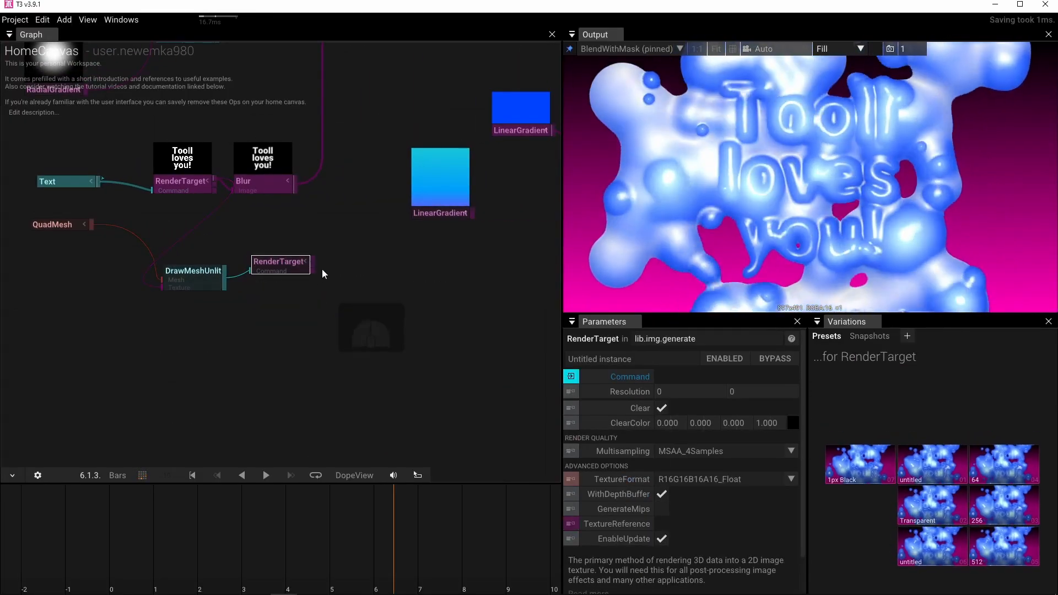
Move Blur clear of the text's RenderTarget and feed its Image input from the mesh's new RenderTarget instead.
{"action": "left_click_drag", "start_coordinate": [260, 183], "coordinate": [353, 166]}
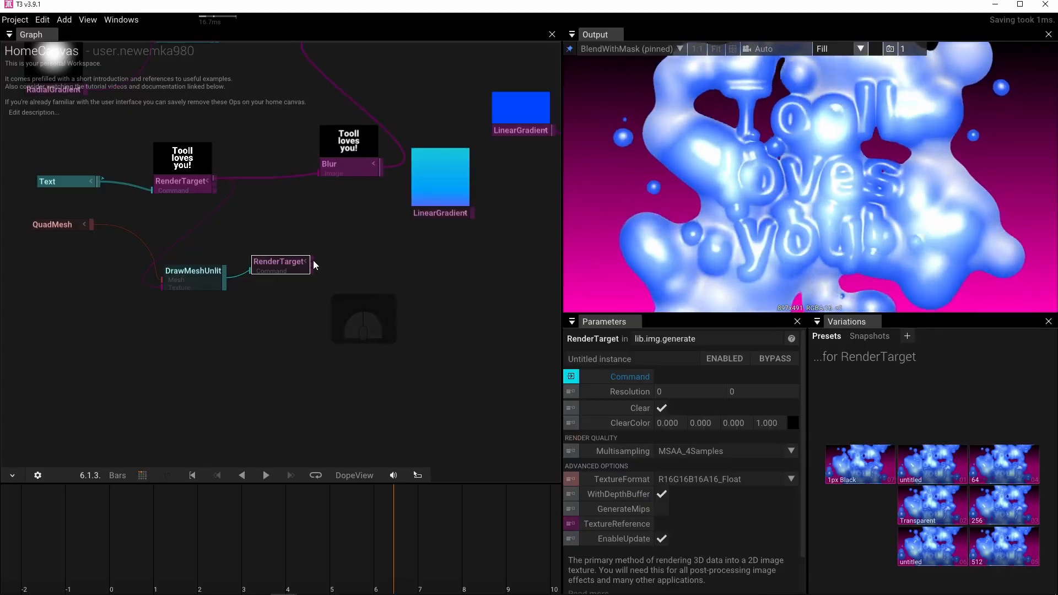
{"action": "left_click_drag", "start_coordinate": [312, 261], "coordinate": [280, 169]}
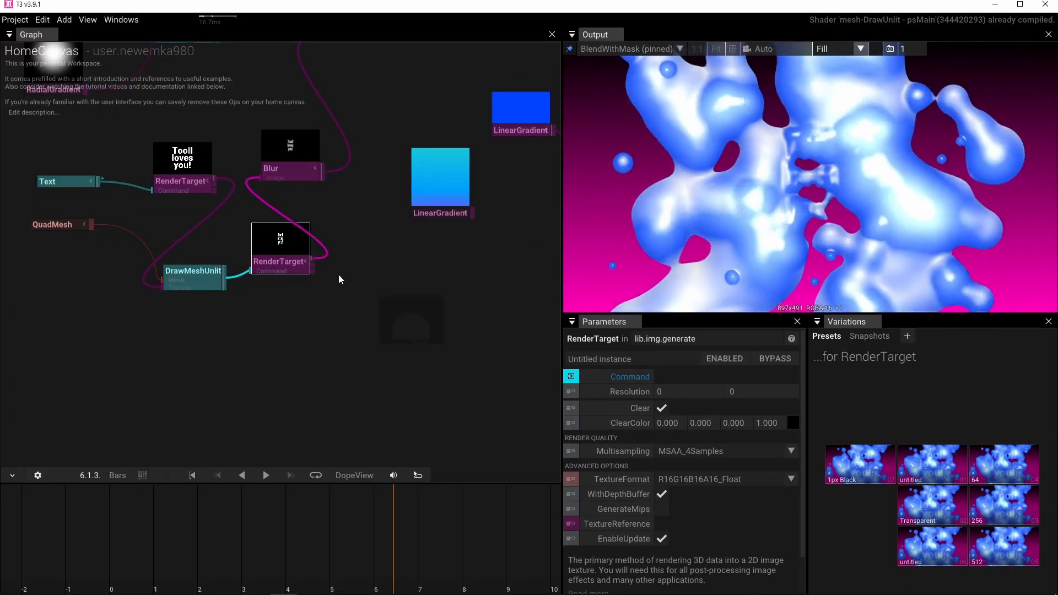
Set the QuadMesh's Stretch to 1.6 and 0.9 to match a 16:9 image.
{"action": "left_click_drag", "start_coordinate": [290, 325], "coordinate": [339, 335]}
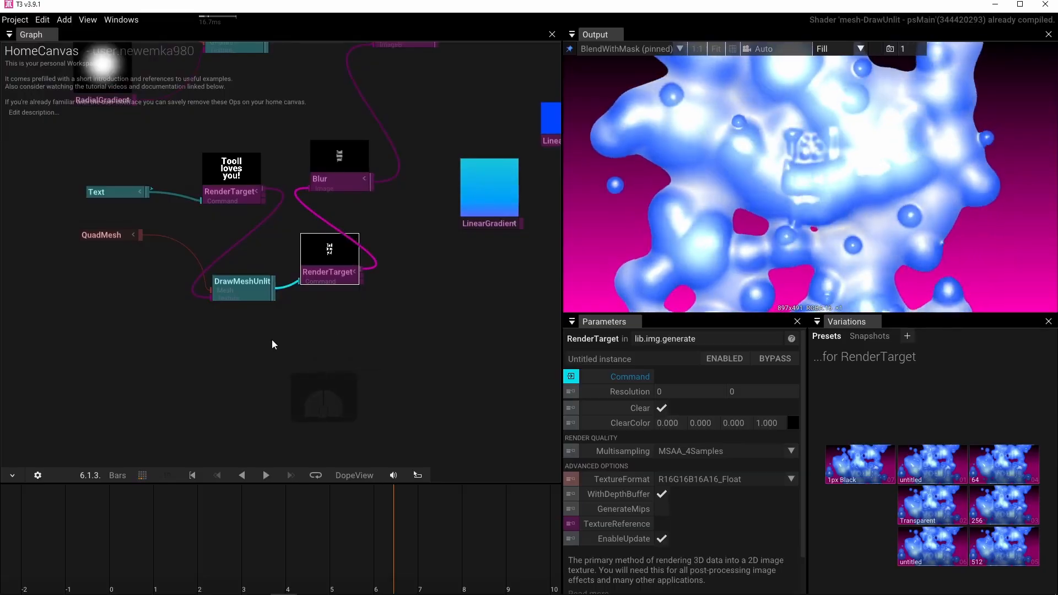
{"action": "left_click", "coordinate": [103, 236]}
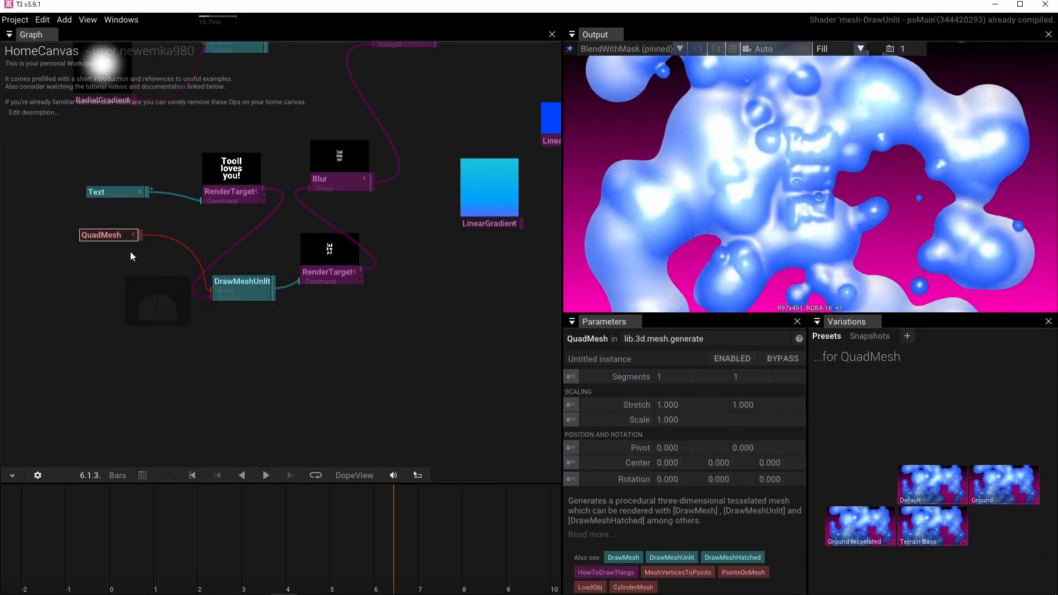
{"action": "mouse_move", "coordinate": [228, 176]}
{"action": "scroll", "coordinate": [227, 179], "scroll_direction": "down", "scroll_amount": 1}
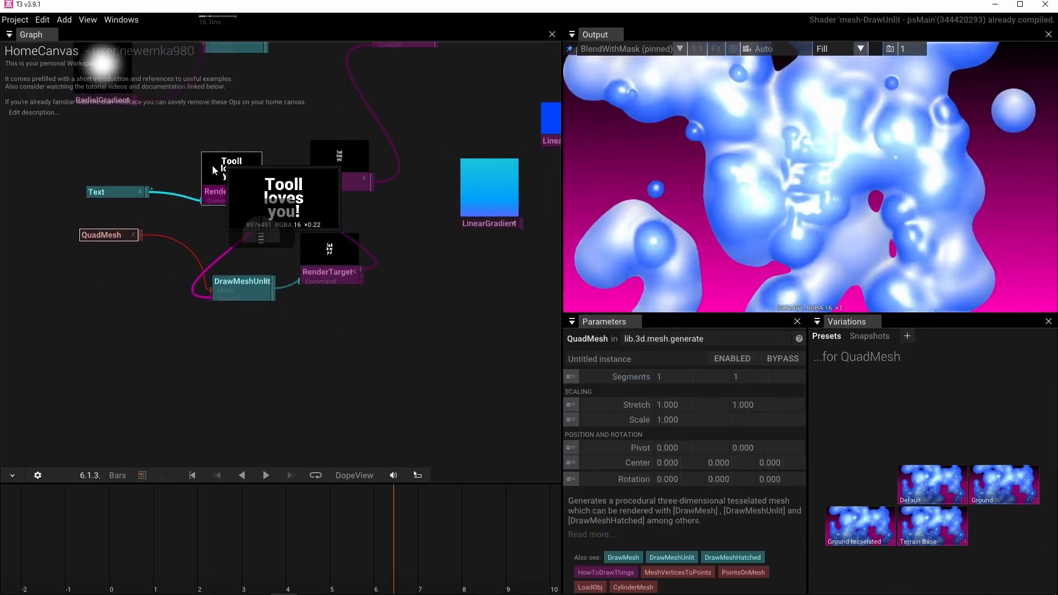
{"action": "scroll", "coordinate": [212, 165], "scroll_direction": "up", "scroll_amount": 3}
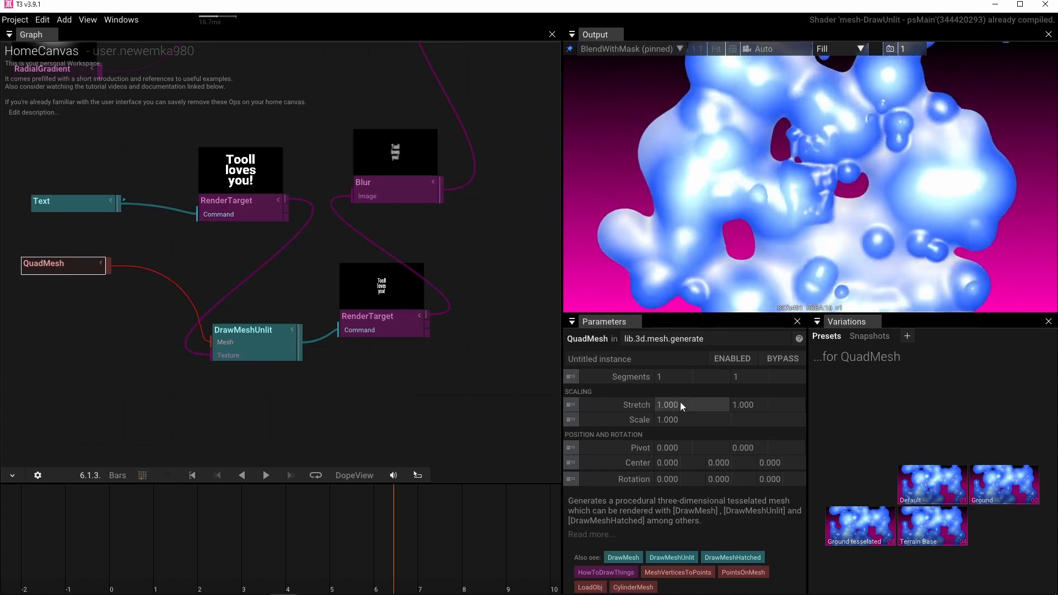
{"action": "left_click", "coordinate": [690, 405]}
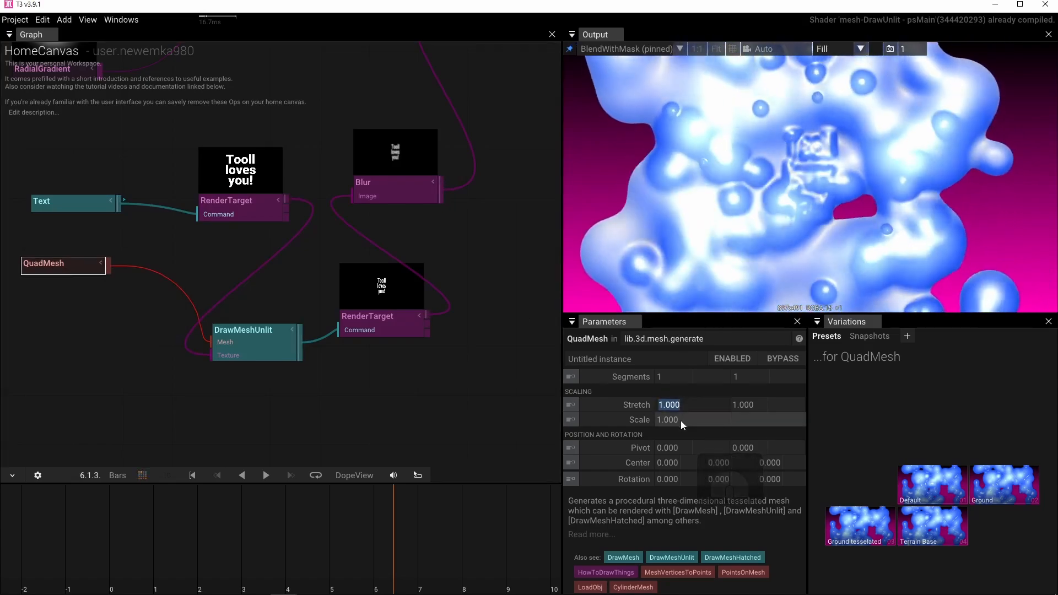
{"action": "type", "text": "1.6"}
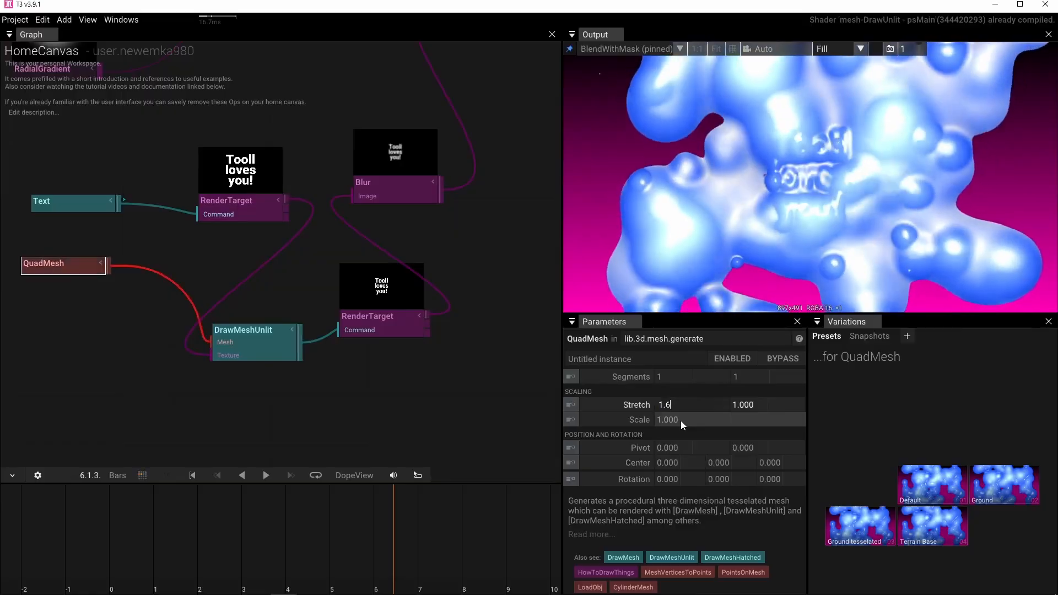
{"action": "key", "text": "Return"}
{"action": "left_click", "coordinate": [763, 408]}
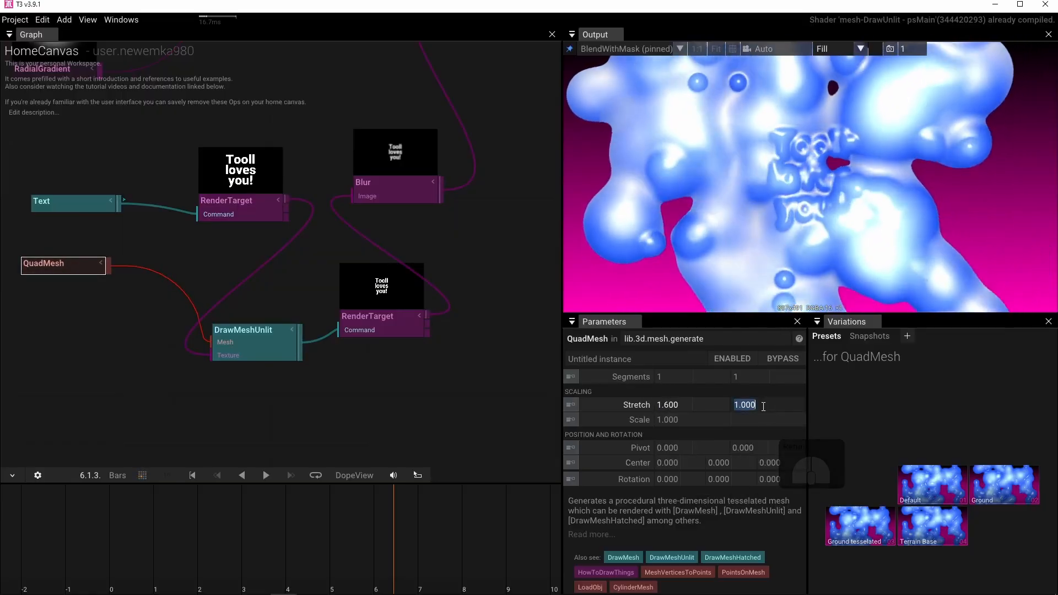
{"action": "type", "text": "0.9"}
{"action": "key", "text": "Return"}
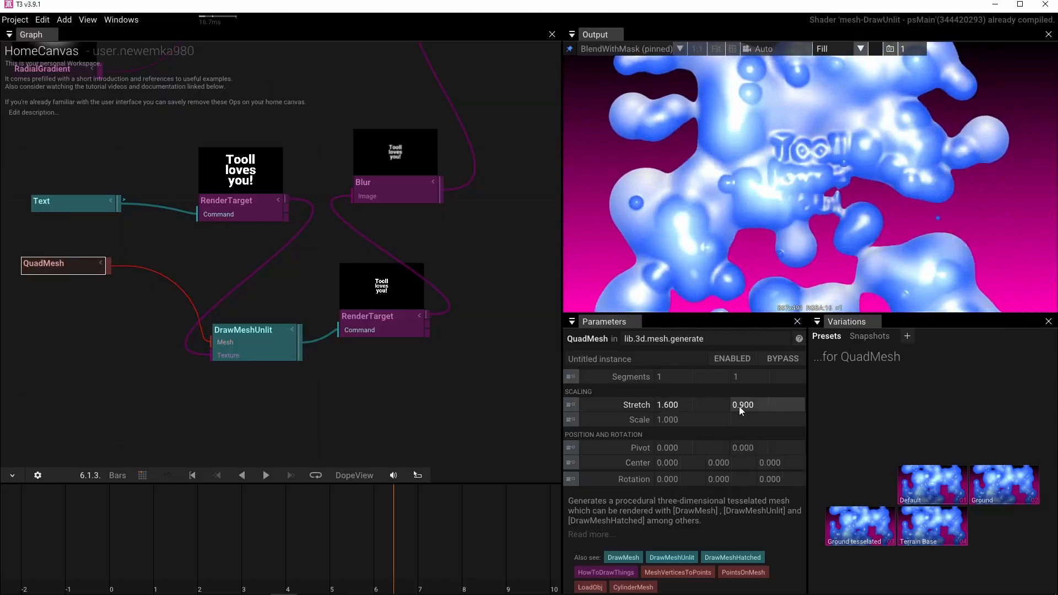
Switch the output's aspect ratio to 16:9 and set the QuadMesh's Scale to 2.5.
{"action": "left_click", "coordinate": [862, 48]}
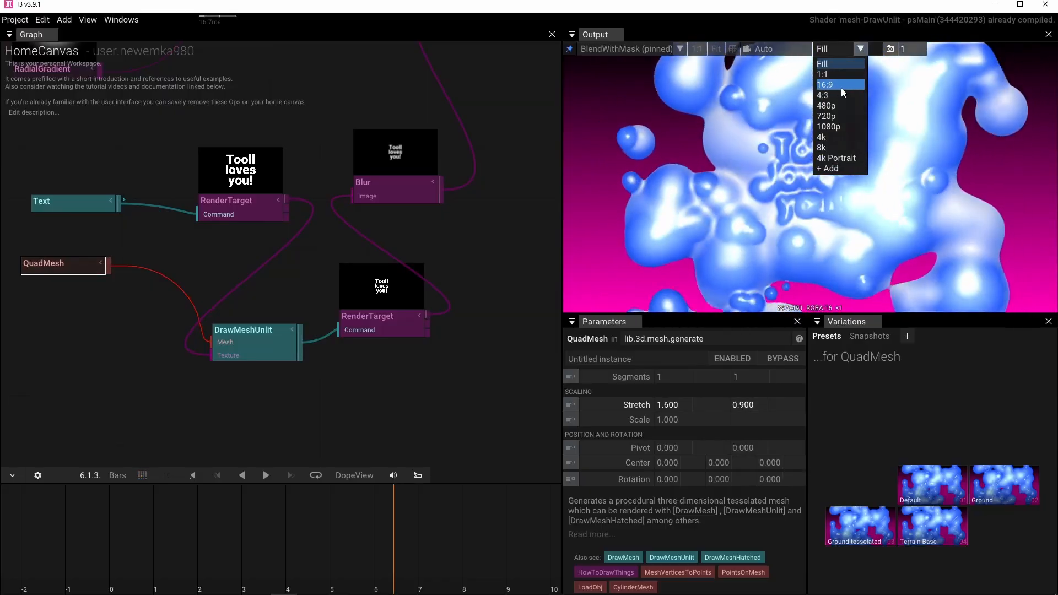
{"action": "left_click", "coordinate": [842, 86]}
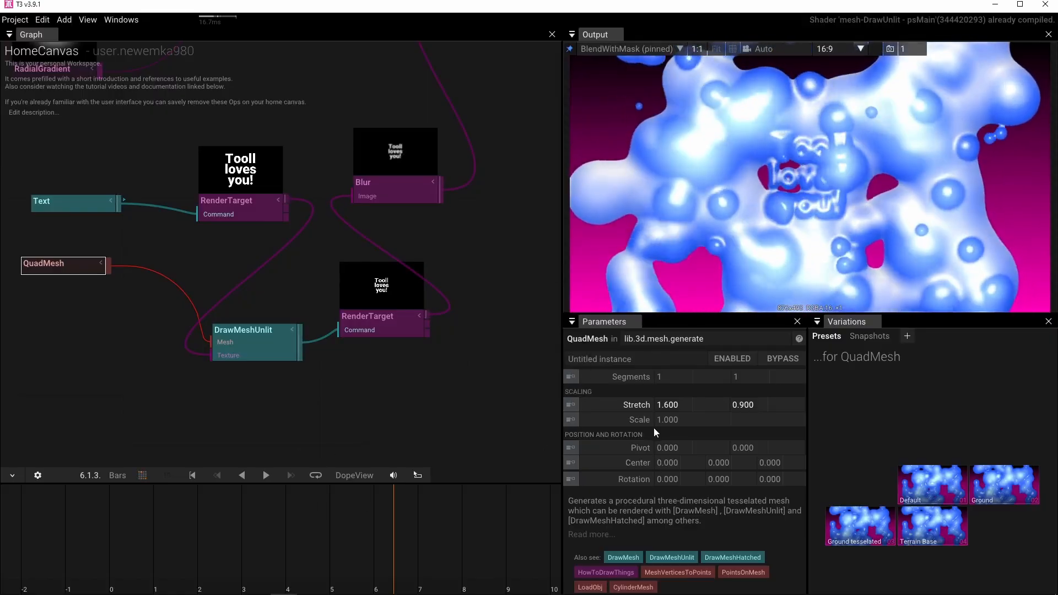
{"action": "left_click_drag", "start_coordinate": [665, 421], "coordinate": [673, 423]}
{"action": "left_click_drag", "start_coordinate": [731, 420], "coordinate": [676, 420]}
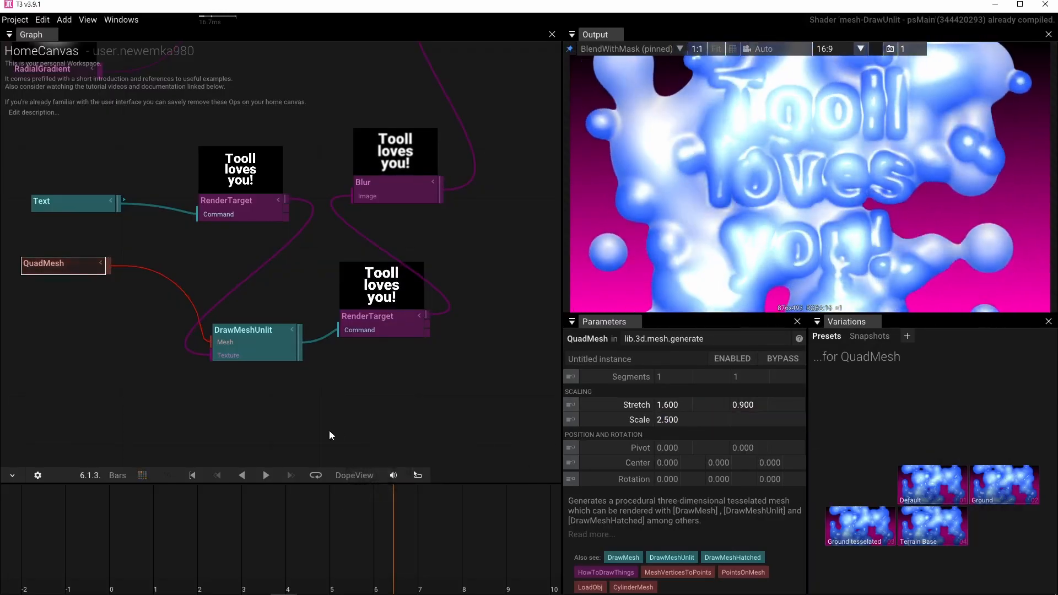
Move QuadMesh farther away from DrawMeshUnlit and insert a DisplaceMeshNoise operator between them.
{"action": "left_click_drag", "start_coordinate": [205, 430], "coordinate": [365, 435]}
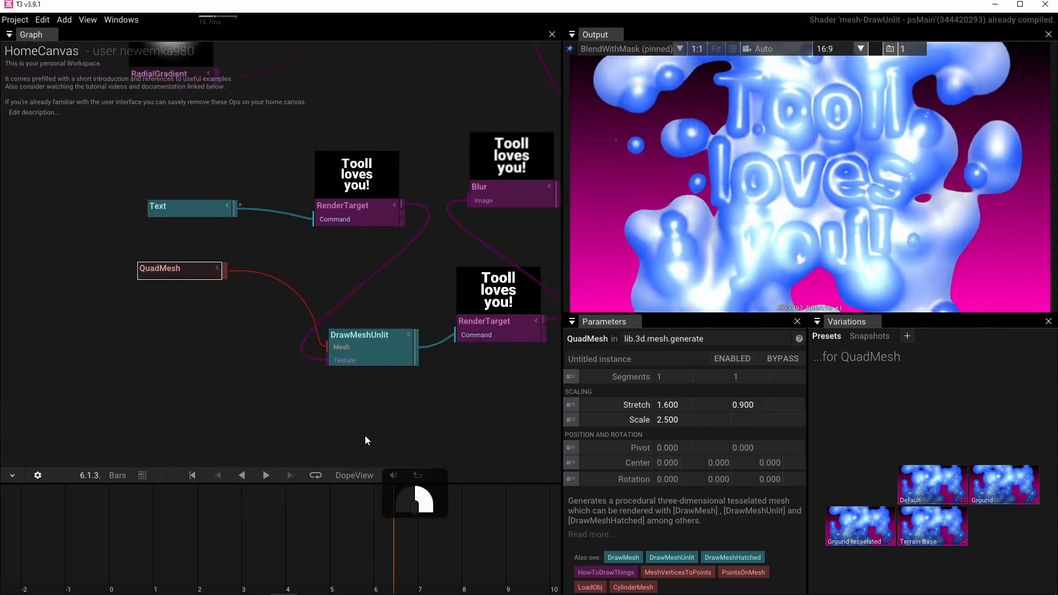
{"action": "left_click_drag", "start_coordinate": [200, 282], "coordinate": [102, 322]}
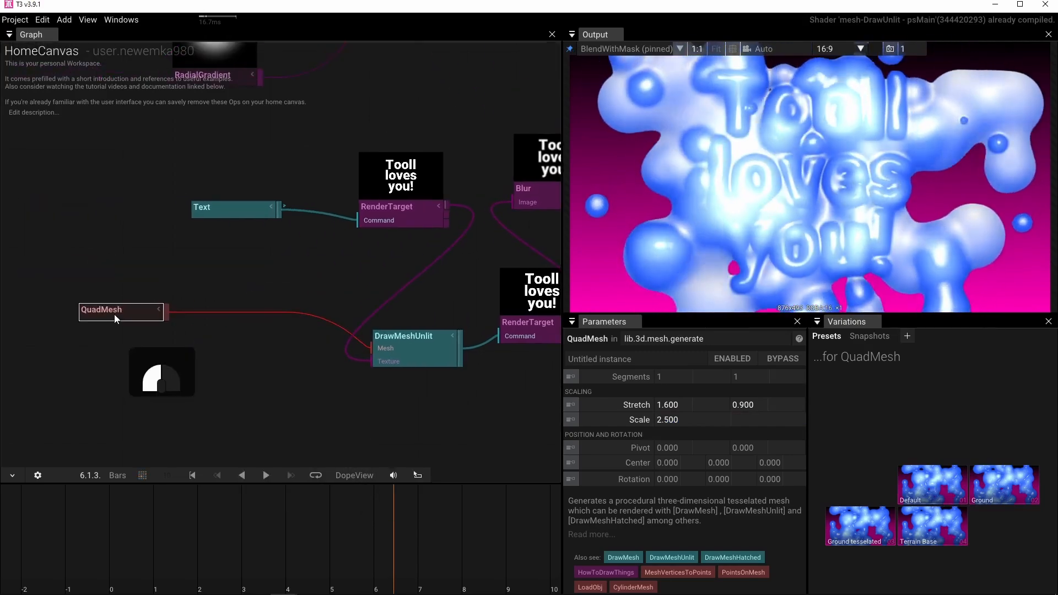
{"action": "left_click", "coordinate": [171, 366]}
{"action": "left_click", "coordinate": [110, 310]}
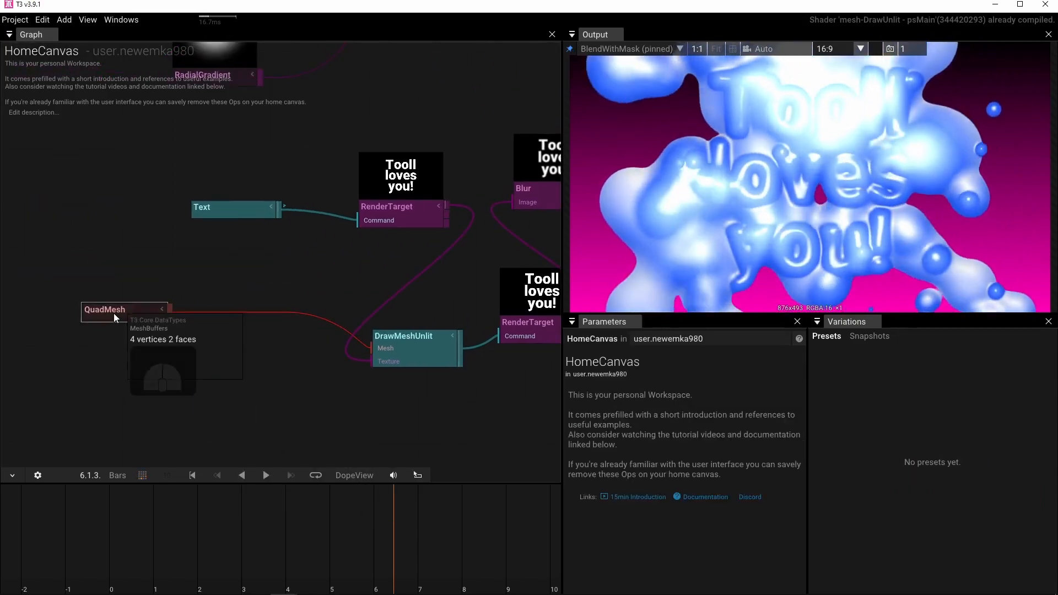
{"action": "key", "text": "Tab"}
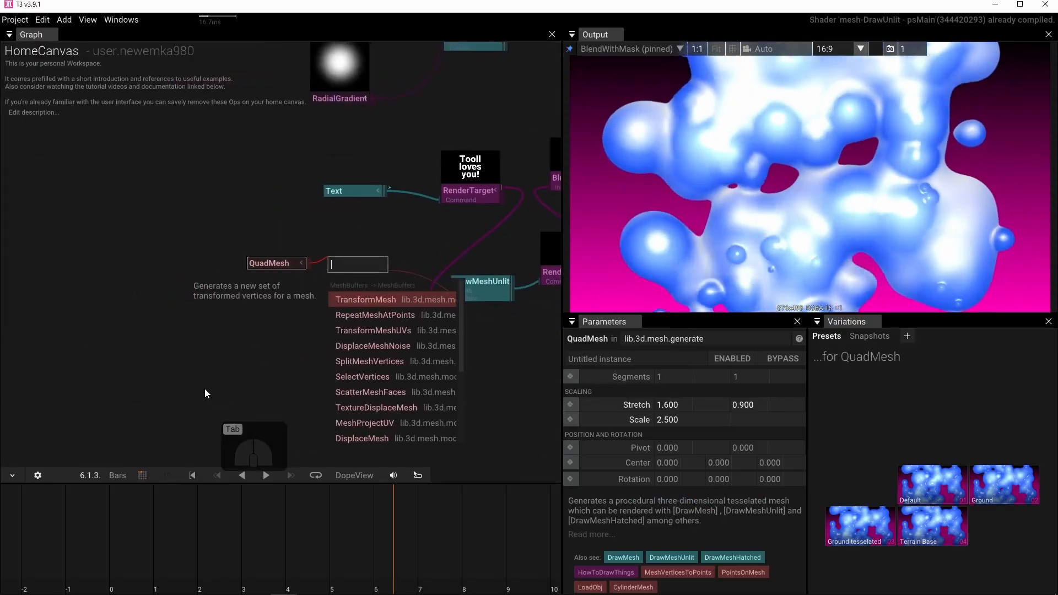
{"action": "type", "text": "d"}
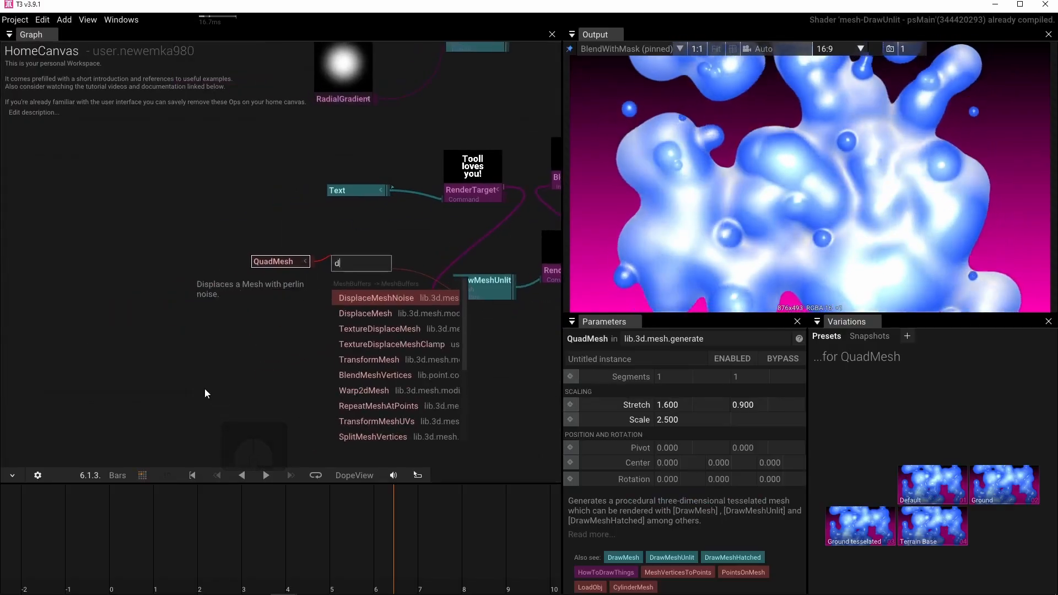
{"action": "left_click", "coordinate": [365, 301]}
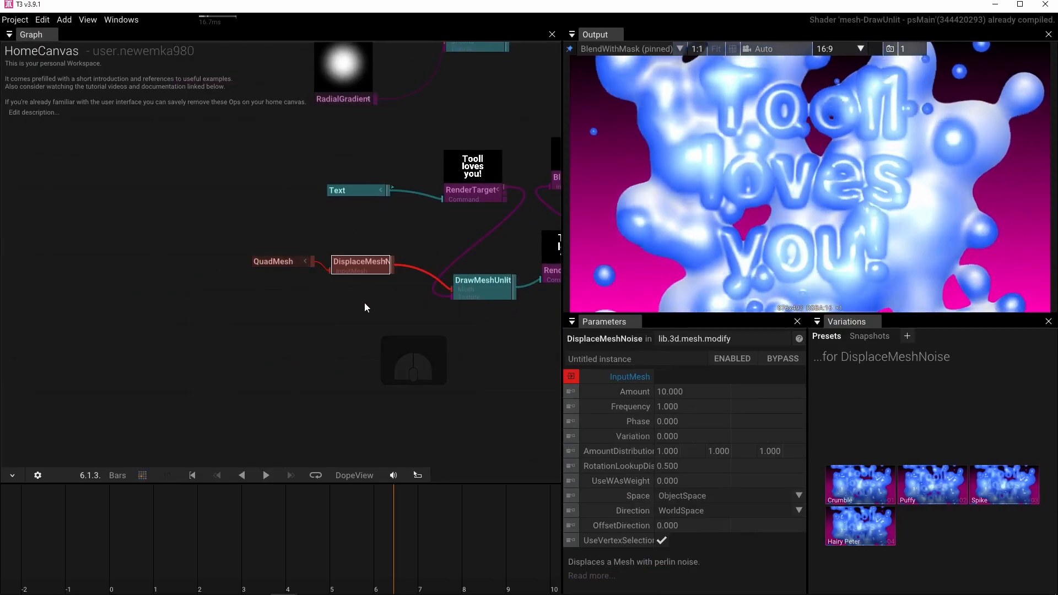
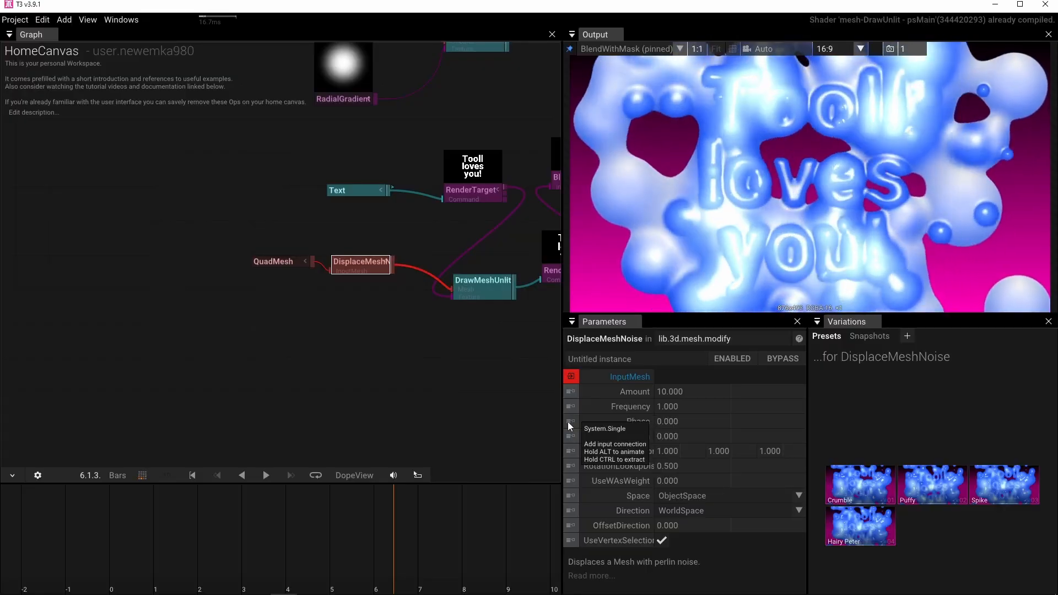
Add a Time operator connected to the Phase input of DisplaceMeshNoise.
{"action": "left_click", "coordinate": [569, 422]}
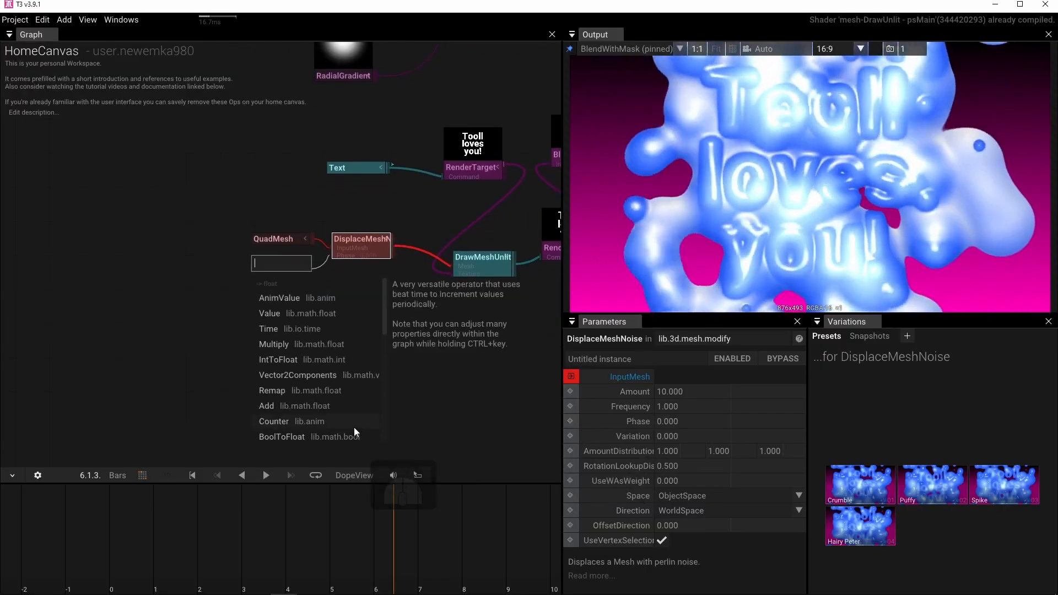
{"action": "left_click", "coordinate": [280, 329]}
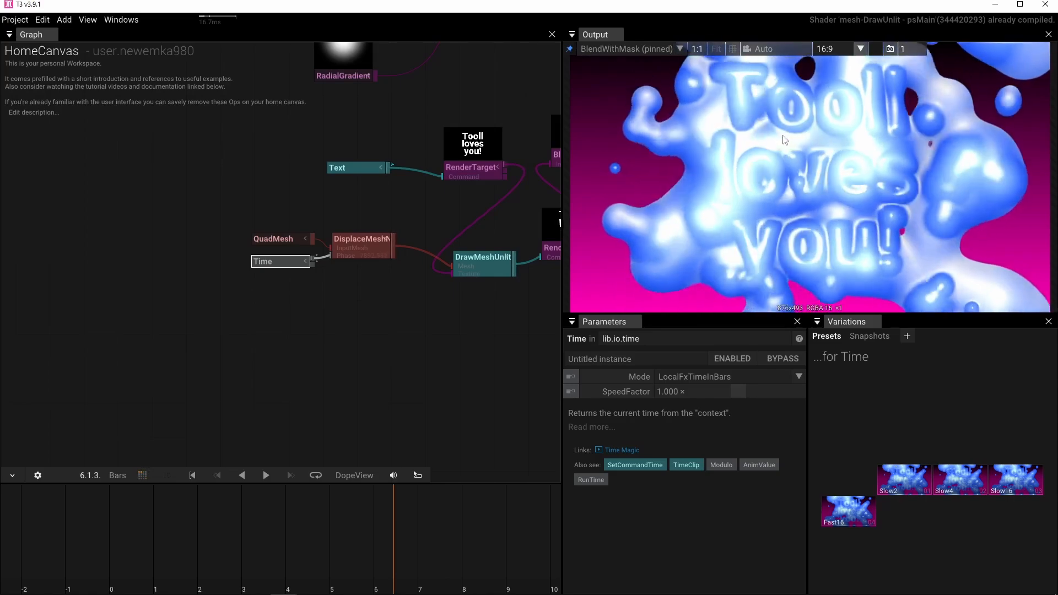
Set the Blend operator's ColorA to black to hide the metaballs and isolate the distorted text.
{"action": "left_click_drag", "start_coordinate": [400, 178], "coordinate": [186, 305]}
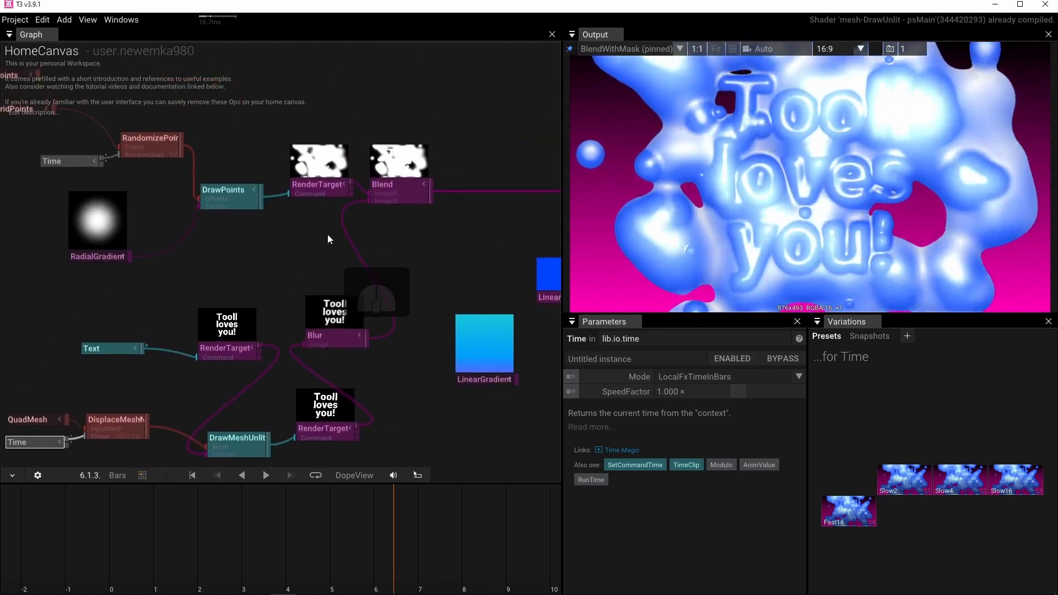
{"action": "scroll", "coordinate": [402, 210], "scroll_direction": "up", "scroll_amount": 3}
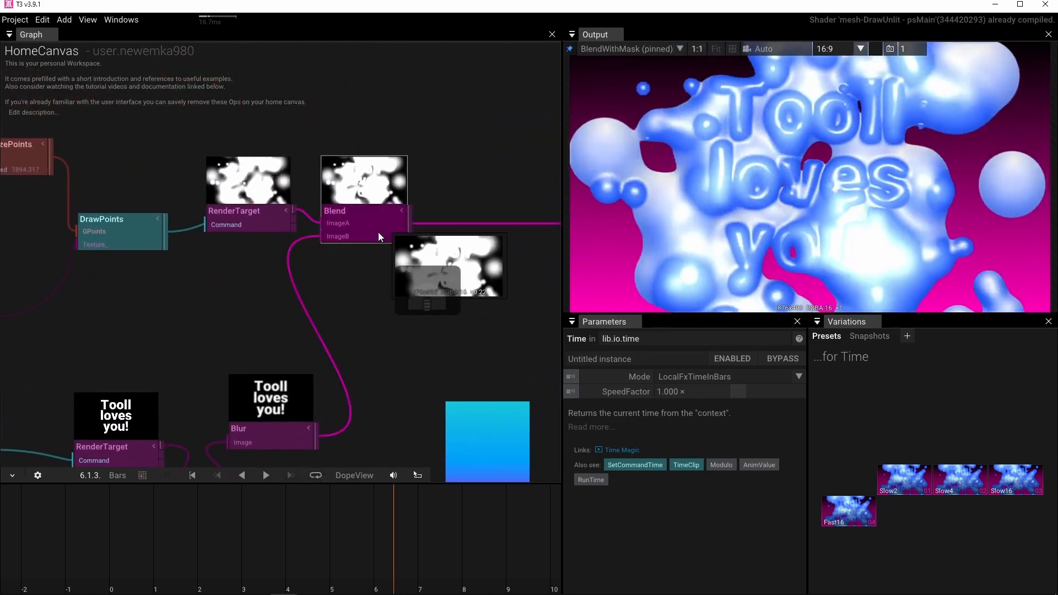
{"action": "left_click", "coordinate": [378, 231]}
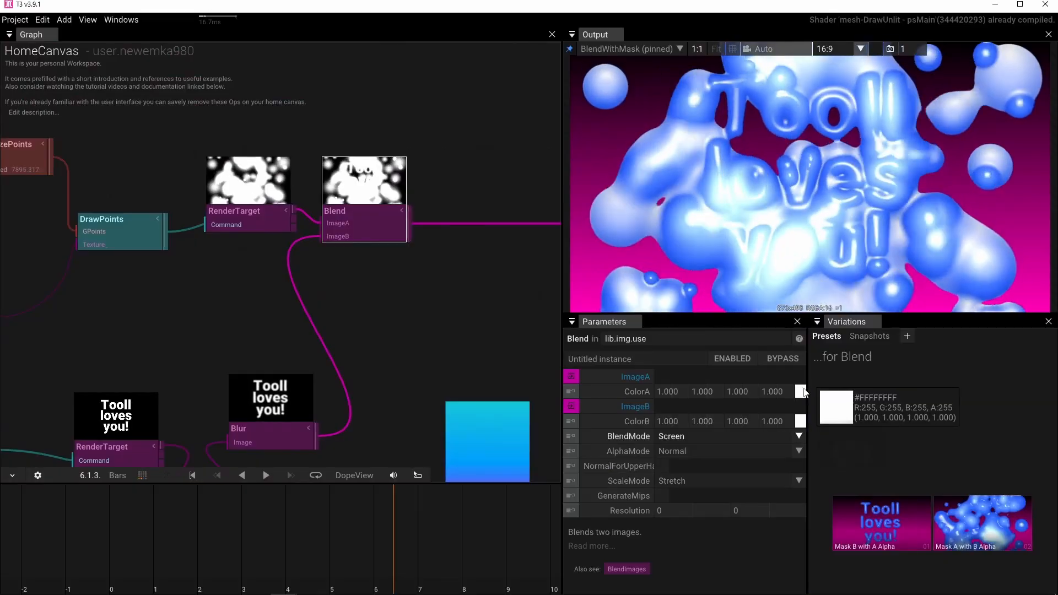
{"action": "left_click_drag", "start_coordinate": [802, 391], "coordinate": [817, 345]}
{"action": "left_click", "coordinate": [801, 392]}
{"action": "left_click_drag", "start_coordinate": [942, 438], "coordinate": [950, 533]}
Set the QuadMesh's Segments to 16 and 9.
{"action": "left_click_drag", "start_coordinate": [440, 260], "coordinate": [504, 98]}
{"action": "scroll", "coordinate": [411, 204], "scroll_direction": "down", "scroll_amount": 1}
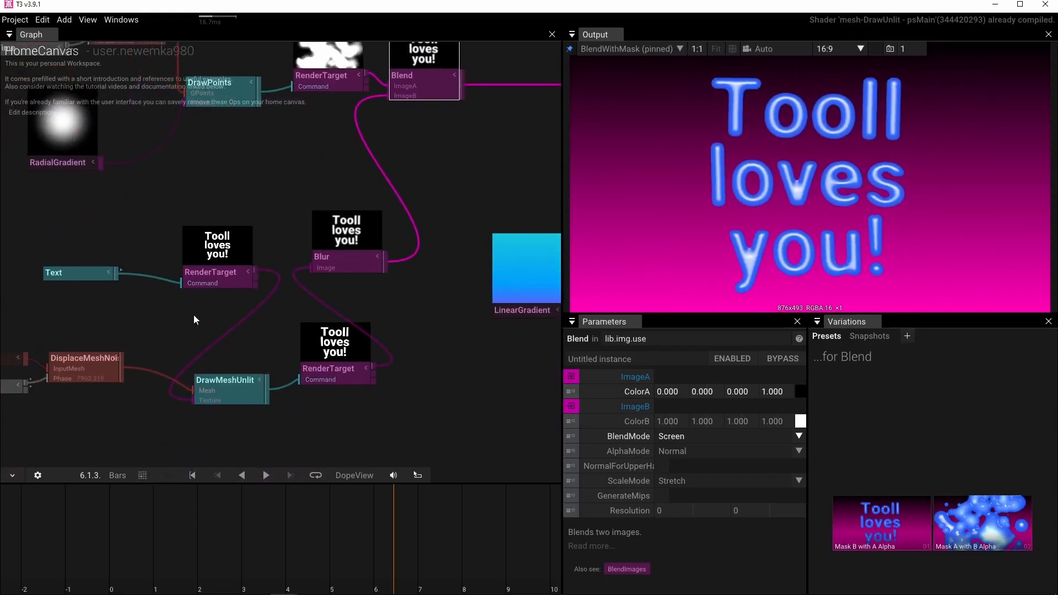
{"action": "left_click_drag", "start_coordinate": [193, 315], "coordinate": [382, 300]}
{"action": "scroll", "coordinate": [275, 305], "scroll_direction": "up", "scroll_amount": 2}
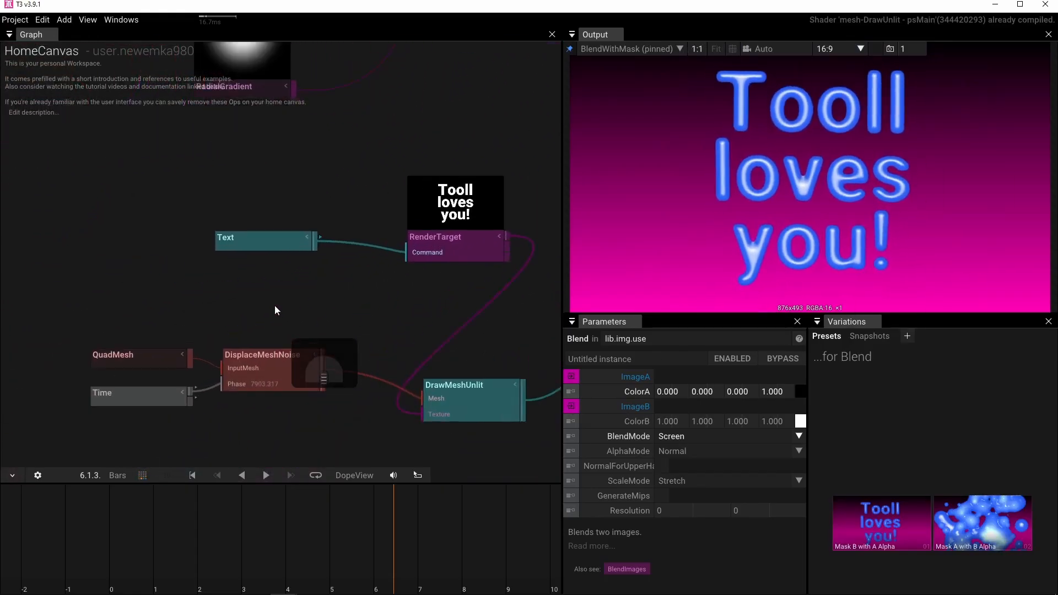
{"action": "left_click", "coordinate": [230, 336]}
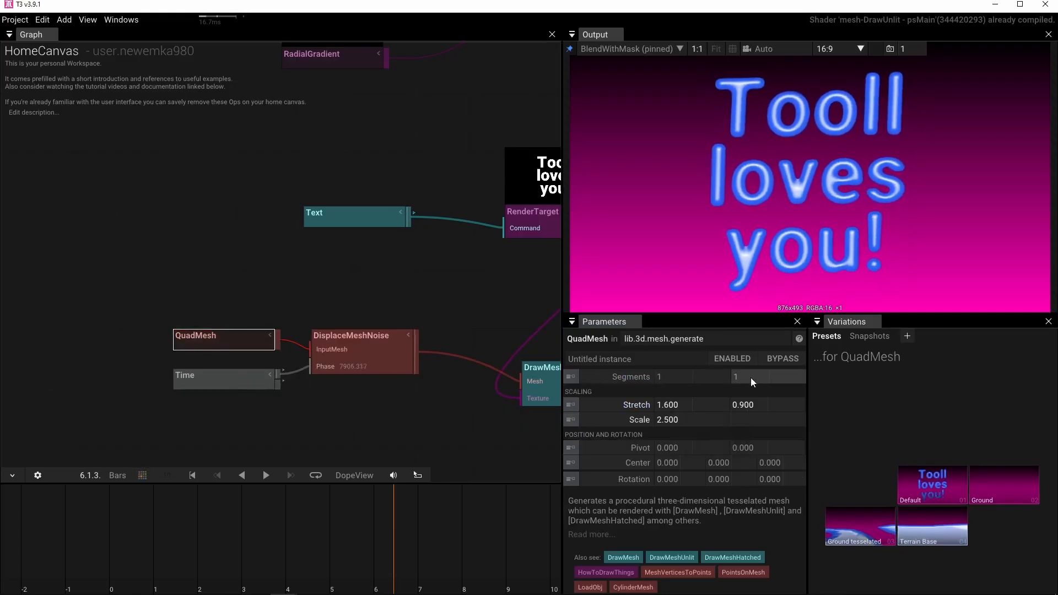
{"action": "left_click", "coordinate": [669, 378]}
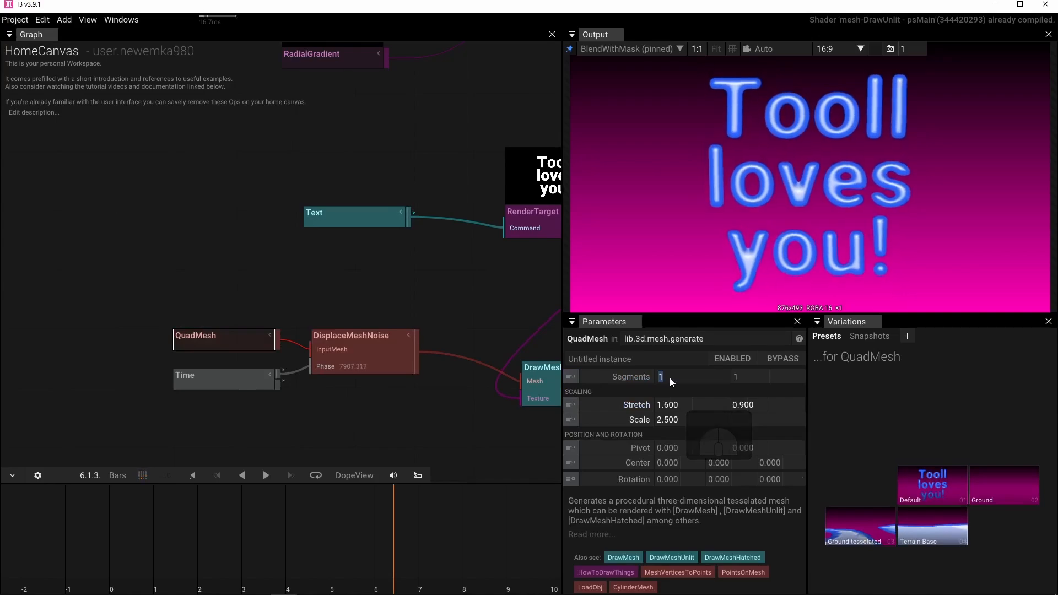
{"action": "type", "text": "16"}
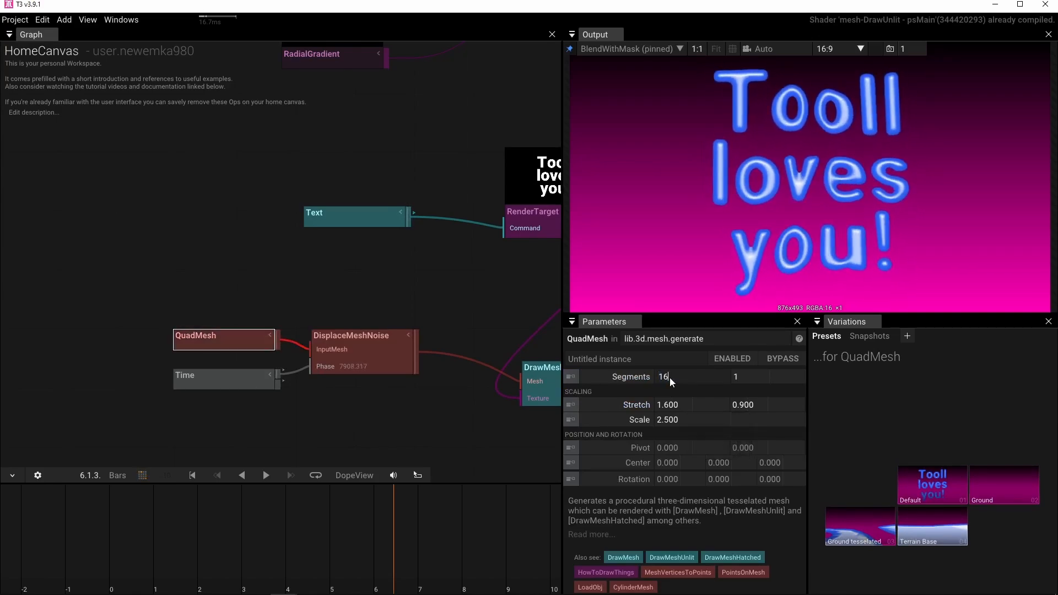
{"action": "left_click", "coordinate": [773, 379]}
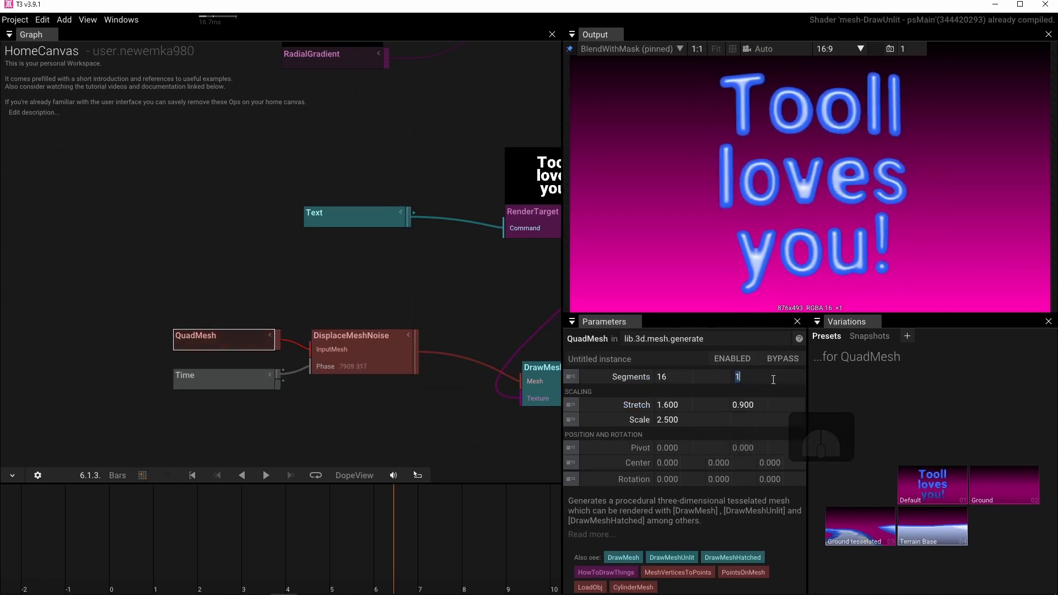
{"action": "type", "text": "9"}
{"action": "key", "text": "Return"}
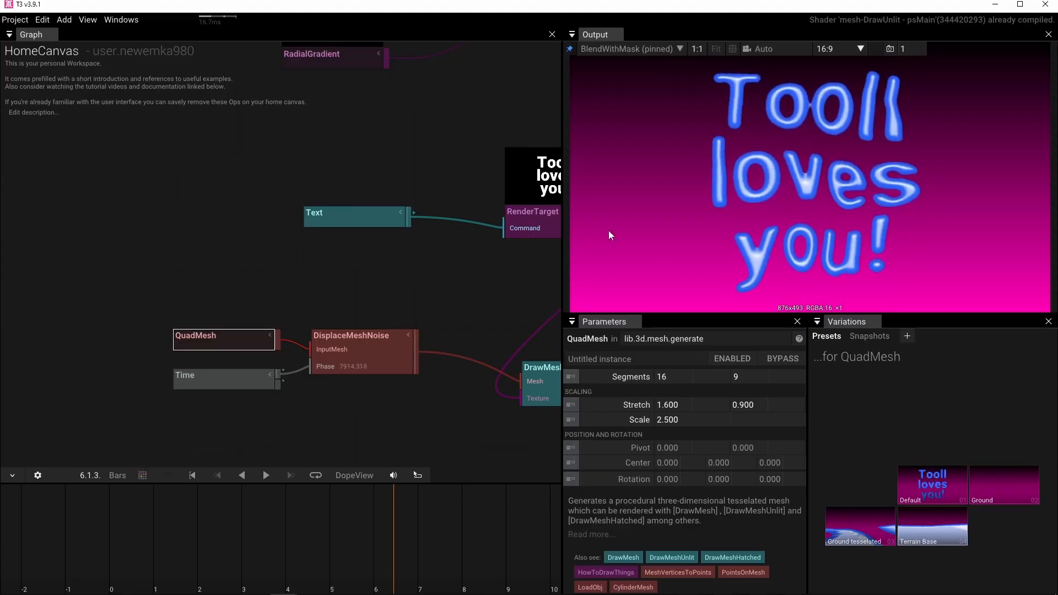
Shift Blur aside and move Text with its RenderTarget below the Time node that drives the mesh noise.
{"action": "left_click_drag", "start_coordinate": [508, 295], "coordinate": [386, 298]}
{"action": "scroll", "coordinate": [411, 283], "scroll_direction": "up", "scroll_amount": 1}
{"action": "scroll", "coordinate": [428, 278], "scroll_direction": "down", "scroll_amount": 3}
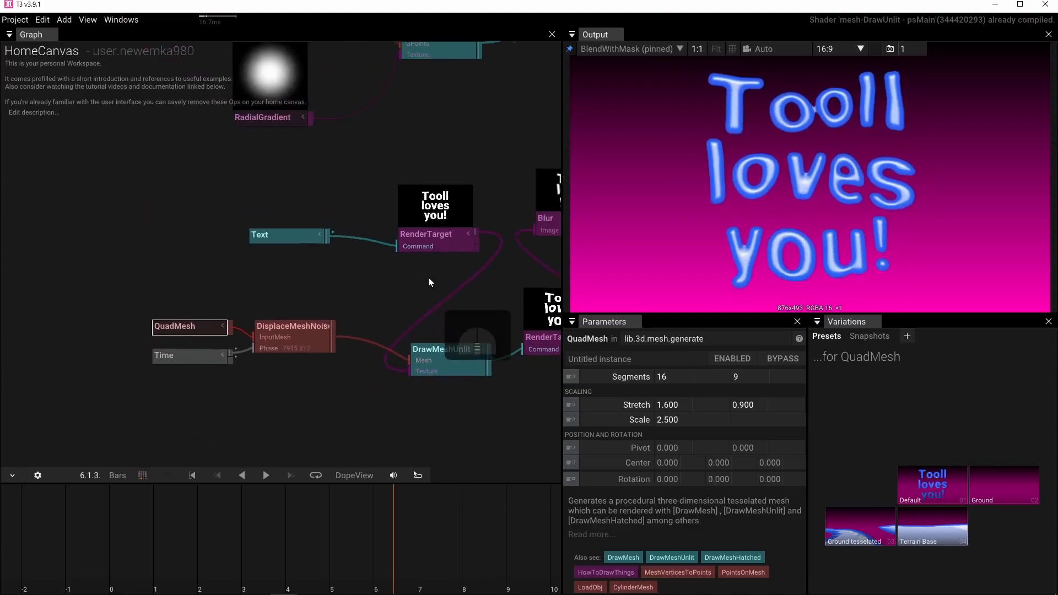
{"action": "left_click_drag", "start_coordinate": [444, 277], "coordinate": [261, 318]}
{"action": "left_click_drag", "start_coordinate": [409, 188], "coordinate": [367, 195]}
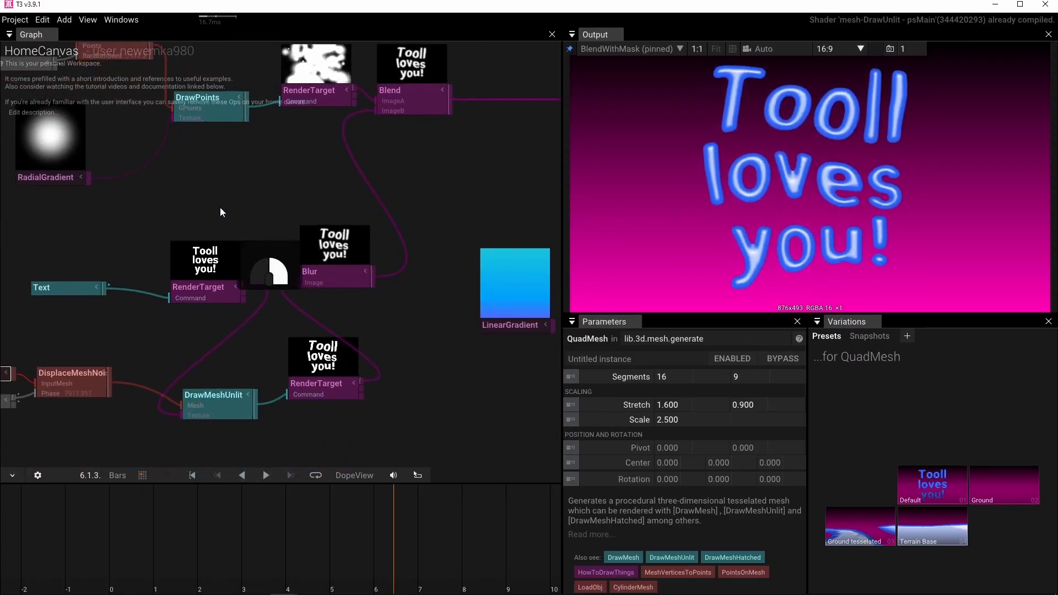
{"action": "left_click_drag", "start_coordinate": [220, 208], "coordinate": [251, 216]}
{"action": "mouse_move", "coordinate": [375, 374]}
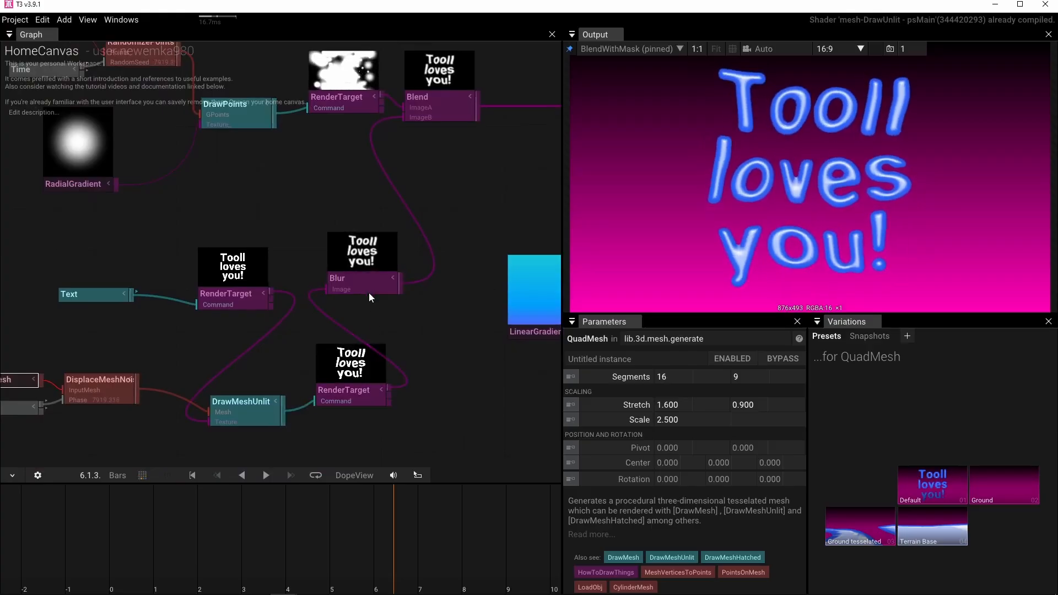
{"action": "left_click_drag", "start_coordinate": [368, 292], "coordinate": [408, 240]}
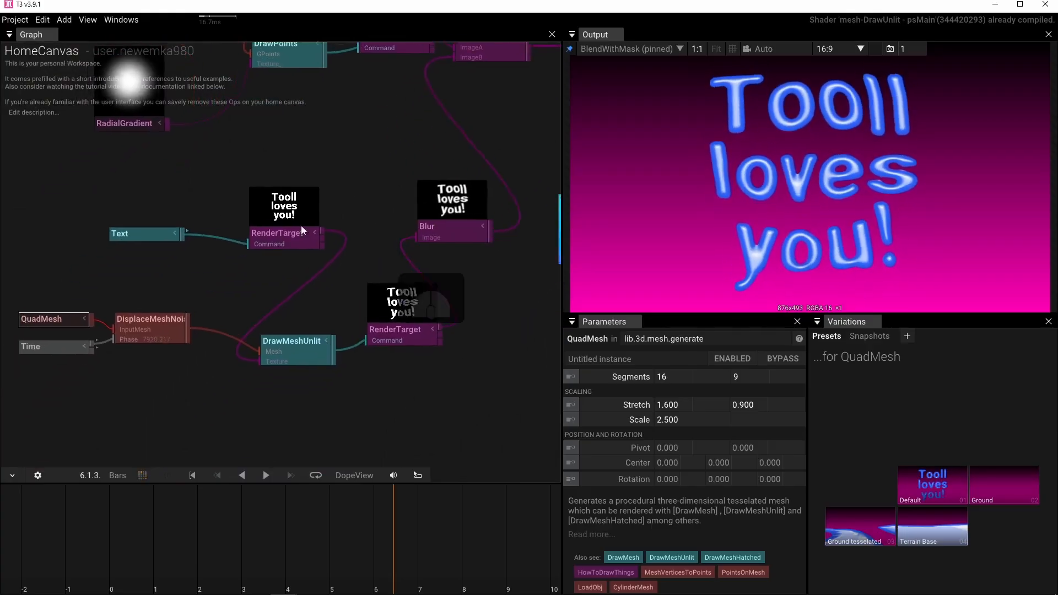
{"action": "left_click_drag", "start_coordinate": [92, 181], "coordinate": [308, 274]}
{"action": "left_click_drag", "start_coordinate": [280, 235], "coordinate": [158, 399]}
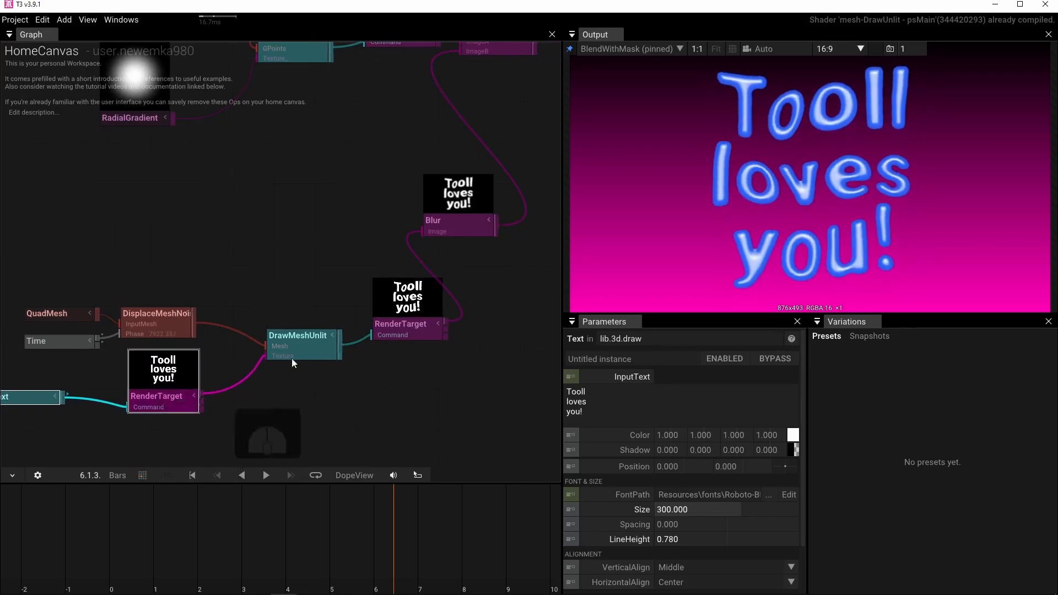
Line up the text and mesh nodes directly before Blur and shift this whole branch, including Blur, back beneath the point-drawing chain.
{"action": "left_click_drag", "start_coordinate": [45, 240], "coordinate": [130, 245]}
{"action": "left_click_drag", "start_coordinate": [63, 247], "coordinate": [481, 452]}
{"action": "left_click_drag", "start_coordinate": [477, 328], "coordinate": [431, 223]}
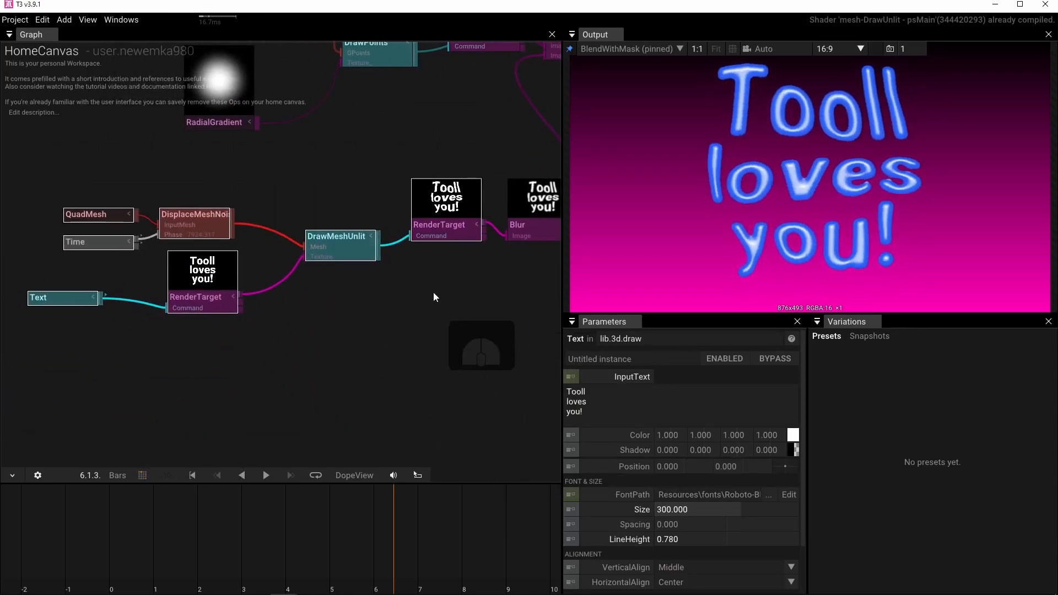
{"action": "left_click_drag", "start_coordinate": [434, 292], "coordinate": [305, 424]}
{"action": "scroll", "coordinate": [323, 373], "scroll_direction": "down", "scroll_amount": 2}
{"action": "left_click_drag", "start_coordinate": [321, 342], "coordinate": [376, 332]}
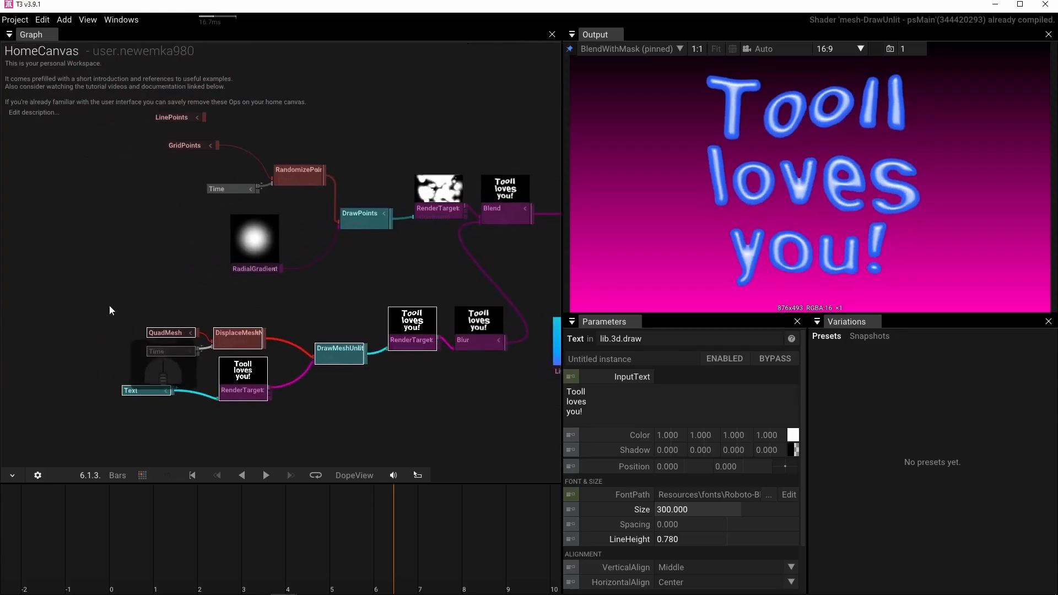
{"action": "left_click_drag", "start_coordinate": [109, 305], "coordinate": [454, 425]}
{"action": "left_click_drag", "start_coordinate": [484, 338], "coordinate": [417, 340]}
Set the Blend operator's ColorA back to white to bring back the metaballs.
{"action": "left_click_drag", "start_coordinate": [455, 283], "coordinate": [278, 381]}
{"action": "left_click", "coordinate": [333, 318]}
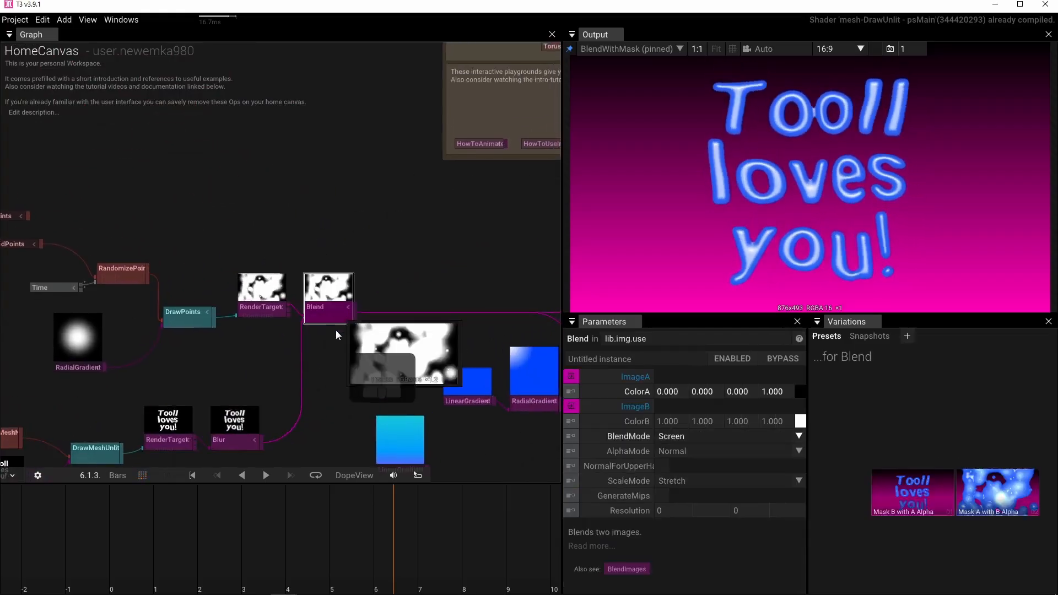
{"action": "left_click", "coordinate": [798, 392]}
{"action": "left_click_drag", "start_coordinate": [944, 509], "coordinate": [947, 388]}
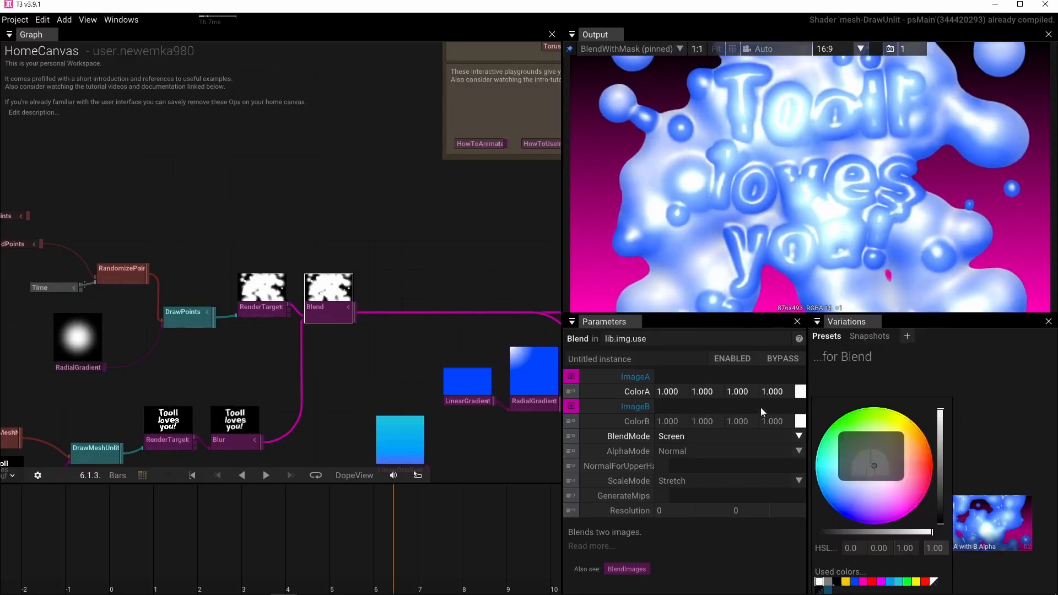
{"action": "left_click", "coordinate": [389, 369]}
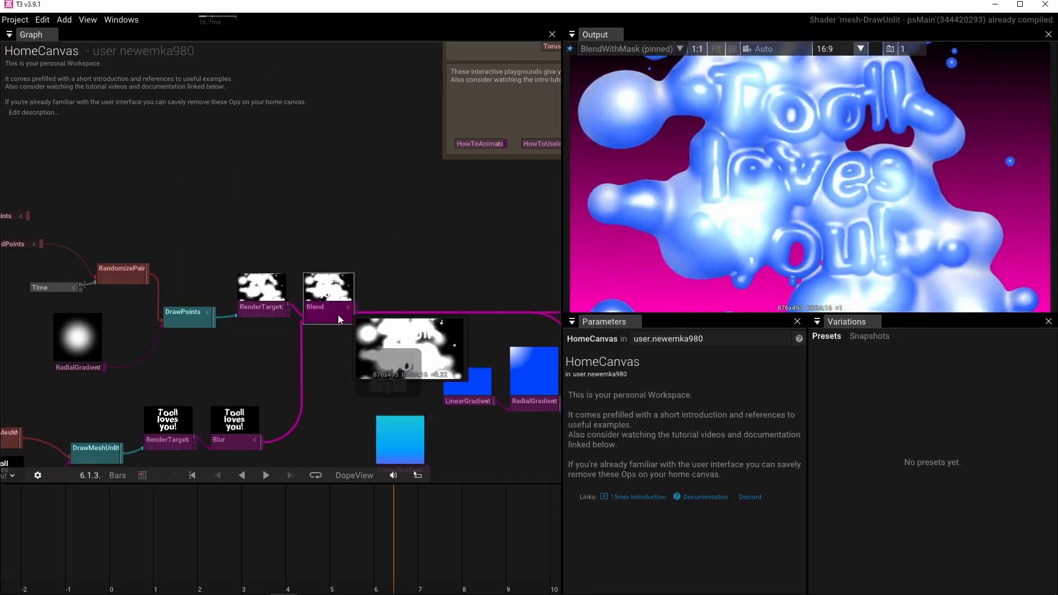
Try Multiply, Overlay, Difference, Max and Sub as the Blend operator's BlendMode and return it to Screen.
{"action": "left_click", "coordinate": [339, 315]}
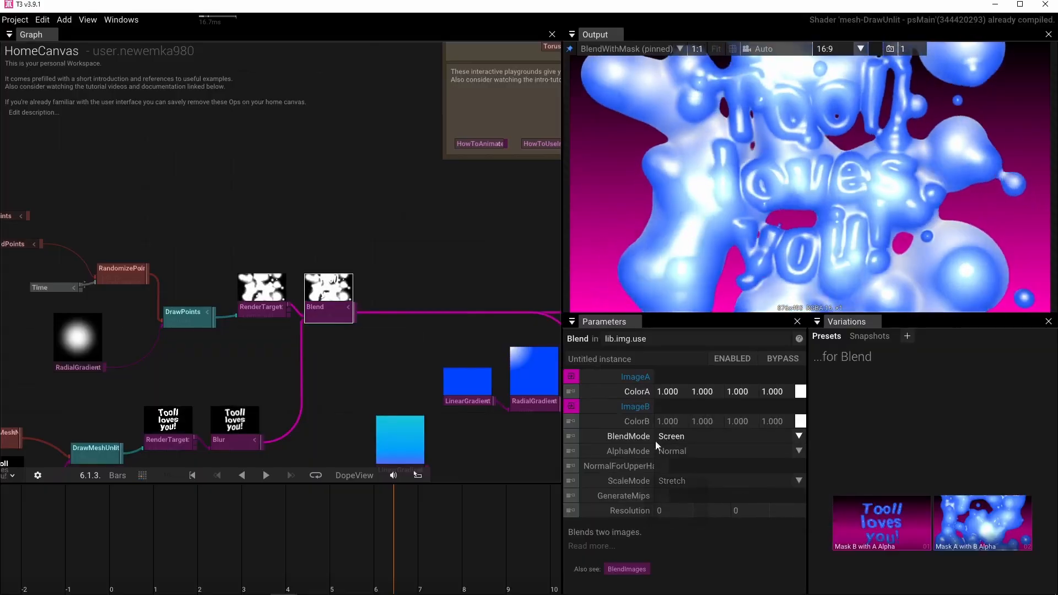
{"action": "left_click", "coordinate": [797, 438]}
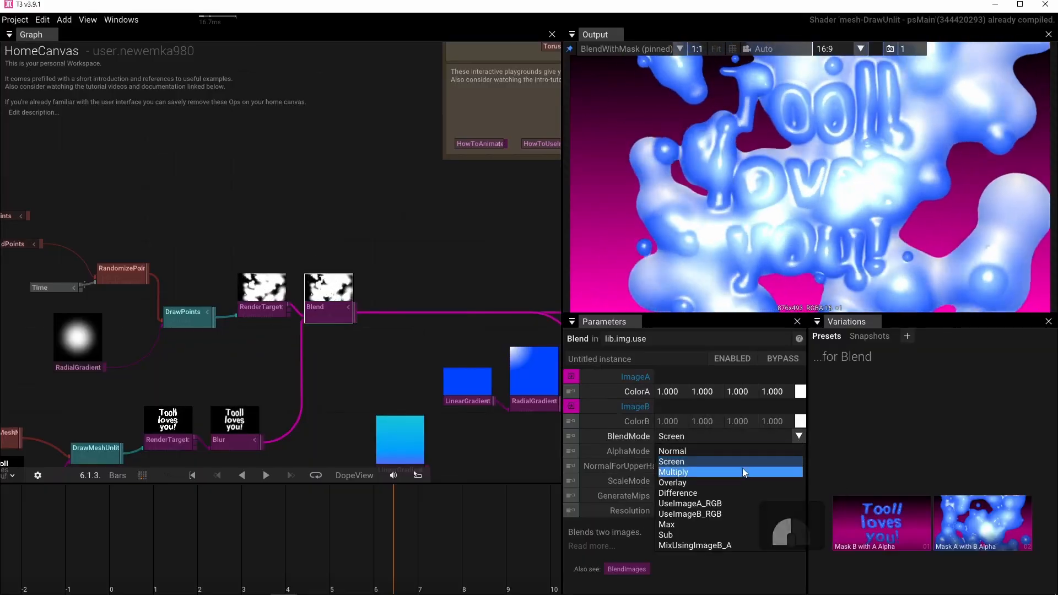
{"action": "left_click", "coordinate": [742, 469]}
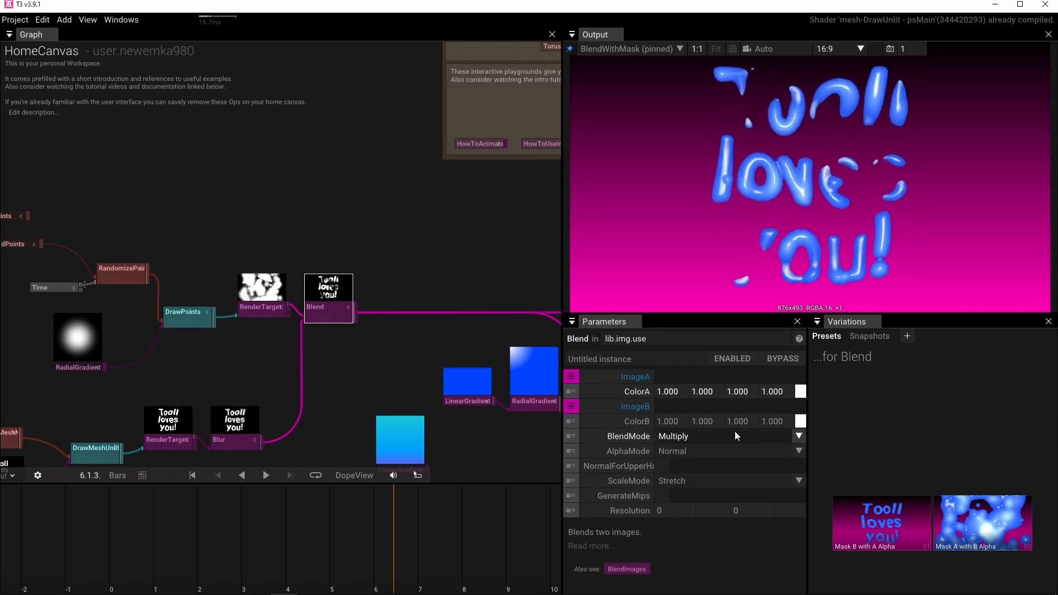
{"action": "left_click", "coordinate": [798, 436]}
{"action": "left_click", "coordinate": [751, 480]}
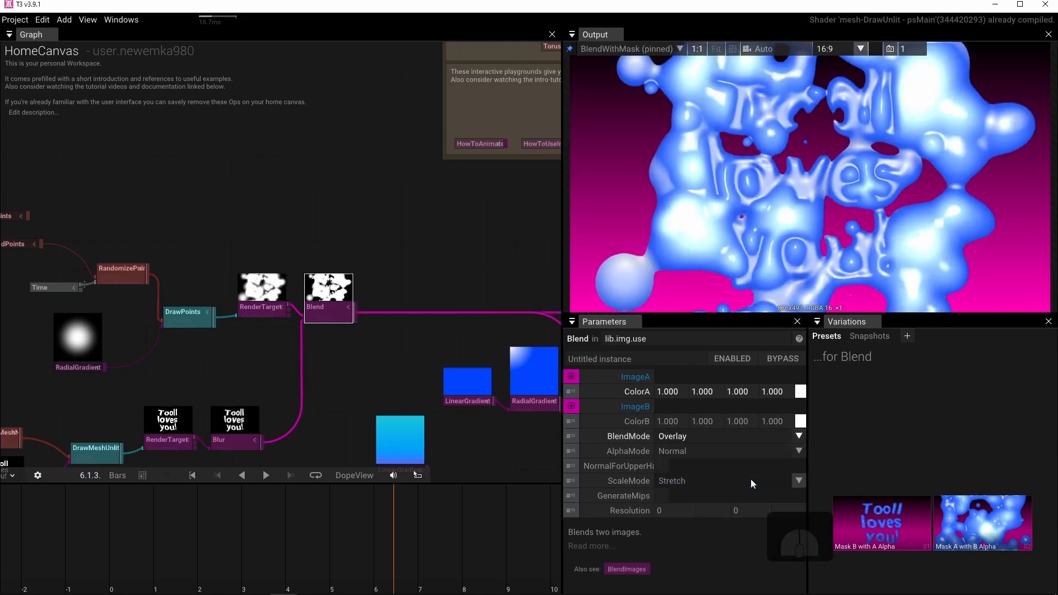
{"action": "left_click", "coordinate": [799, 436]}
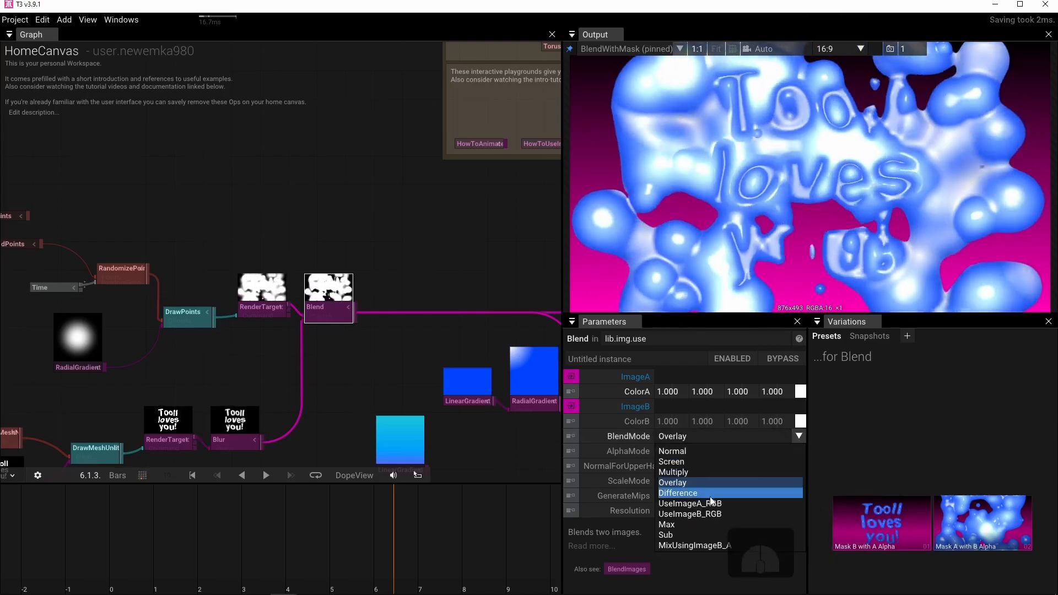
{"action": "left_click", "coordinate": [712, 495]}
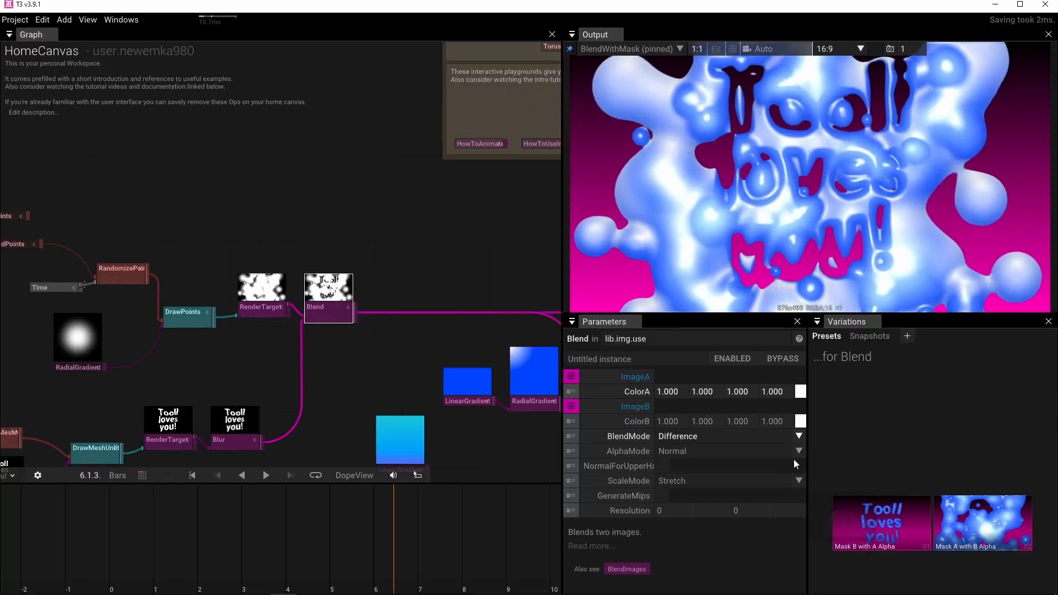
{"action": "left_click", "coordinate": [797, 438]}
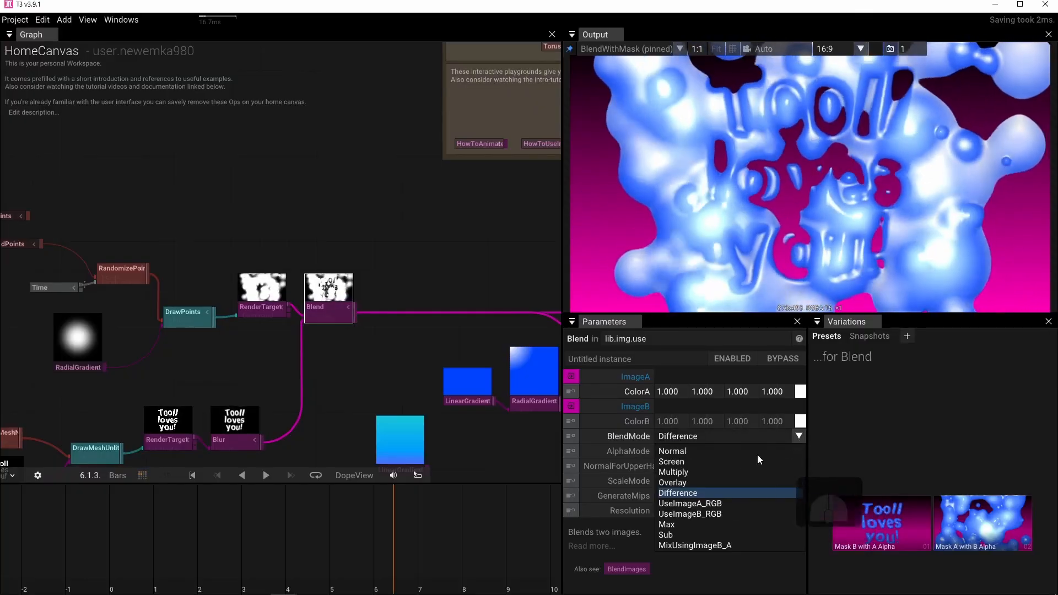
{"action": "left_click", "coordinate": [695, 521]}
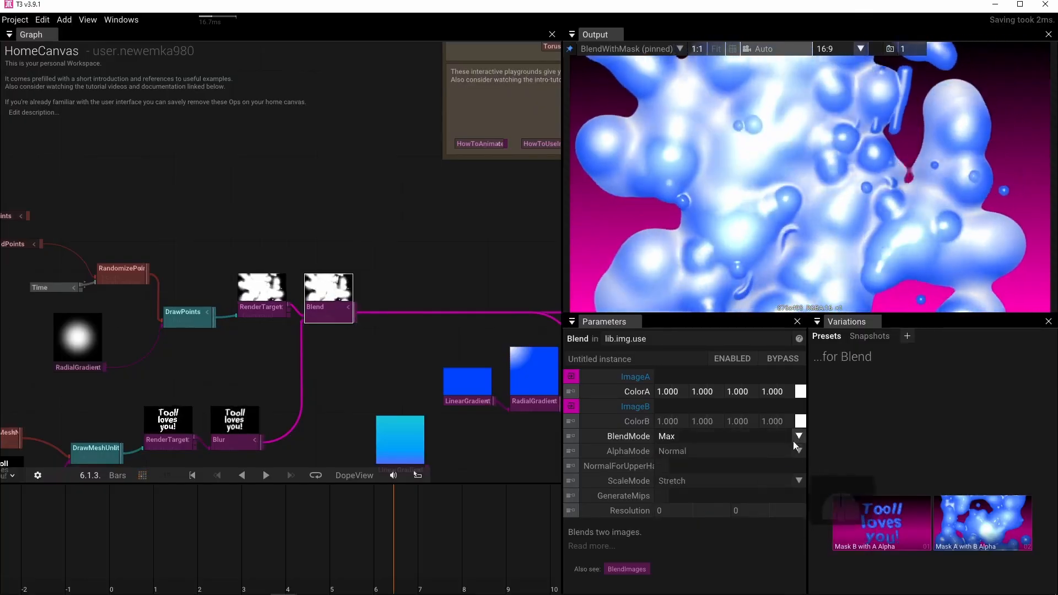
{"action": "left_click", "coordinate": [797, 437]}
{"action": "left_click", "coordinate": [696, 535]}
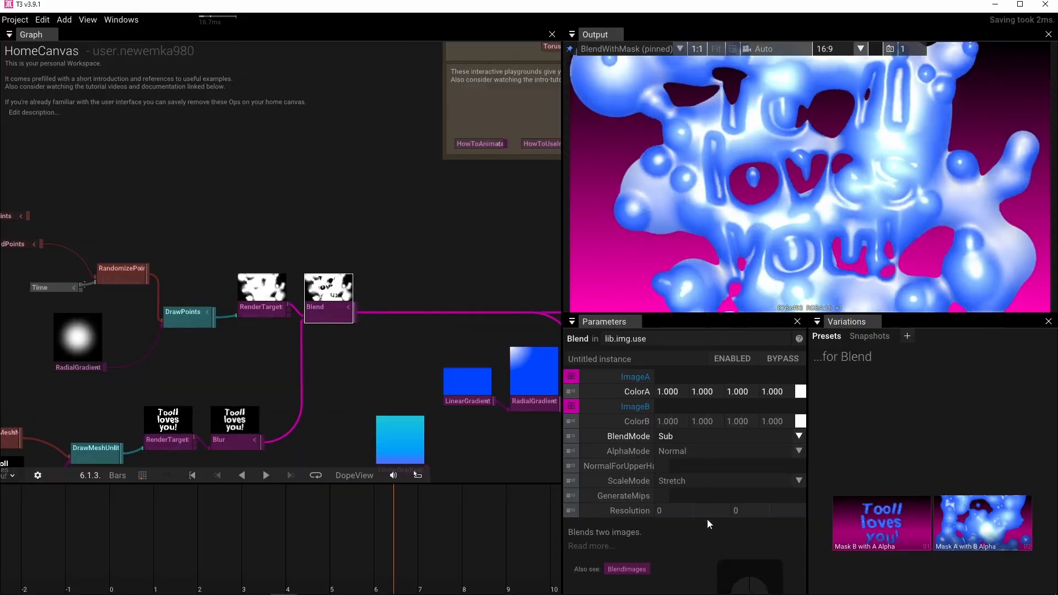
{"action": "left_click", "coordinate": [799, 436]}
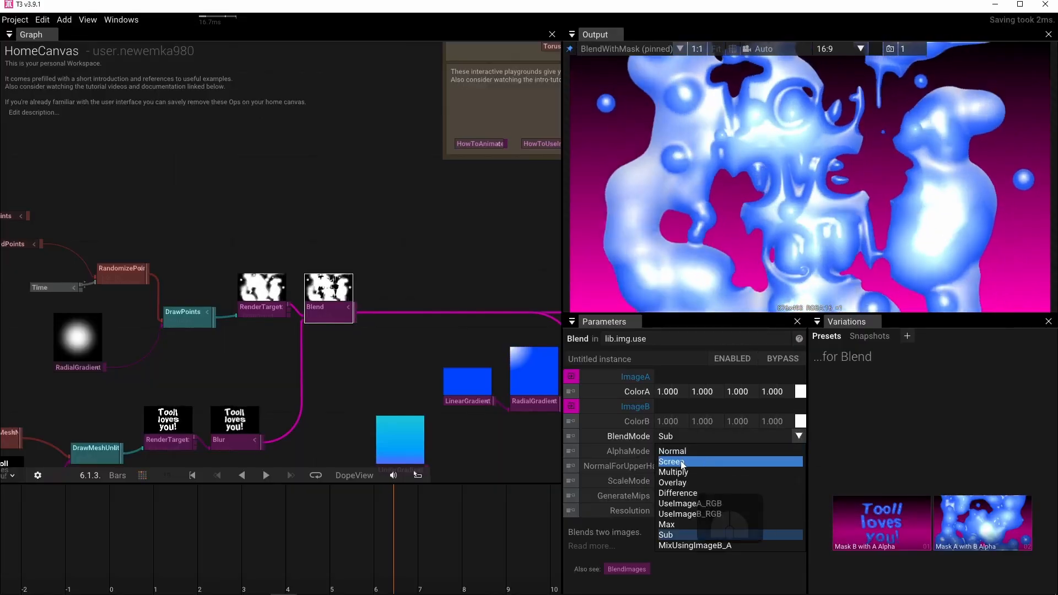
{"action": "left_click", "coordinate": [700, 462]}
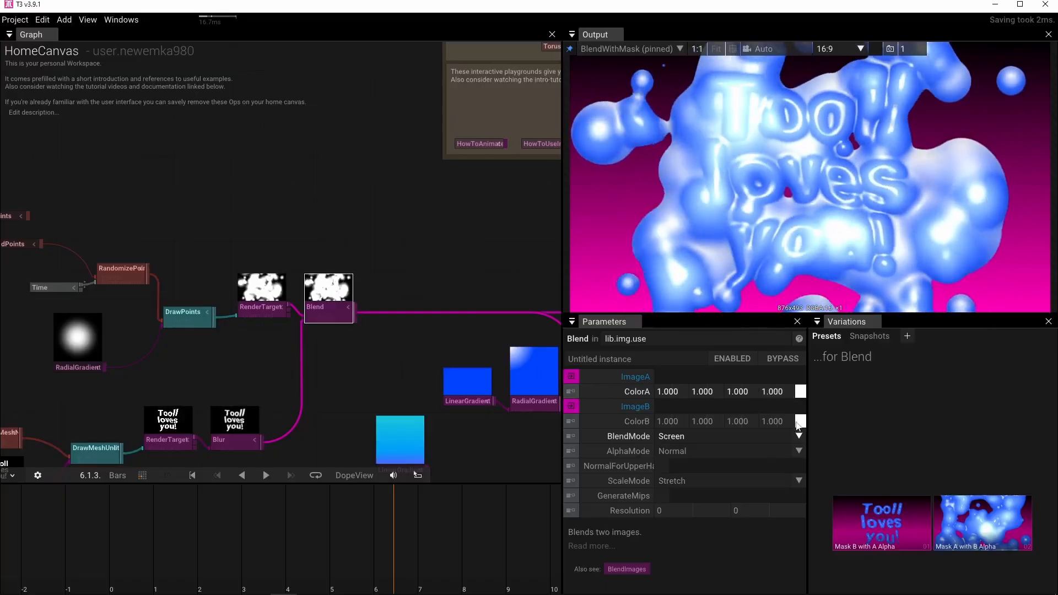
Test different brightness levels for the Blend operator's ColorA and ColorB and return both to white.
{"action": "left_click", "coordinate": [800, 392]}
{"action": "left_click_drag", "start_coordinate": [943, 436], "coordinate": [941, 394]}
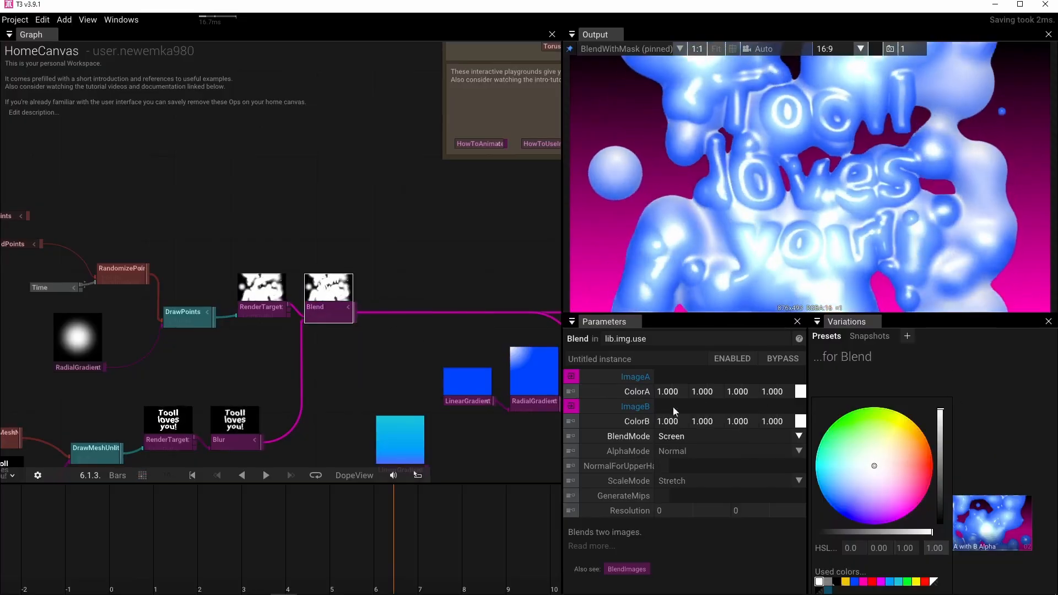
{"action": "left_click_drag", "start_coordinate": [943, 451], "coordinate": [942, 379]}
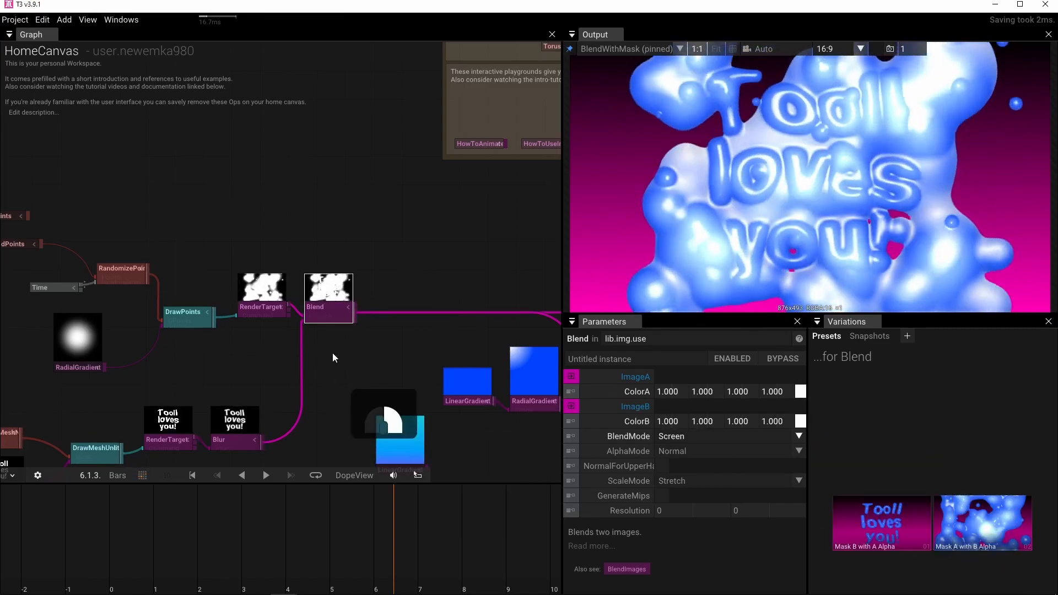
Add a second Blend operator fed by the output of BlendWithMask.
{"action": "scroll", "coordinate": [332, 353], "scroll_direction": "down", "scroll_amount": 5}
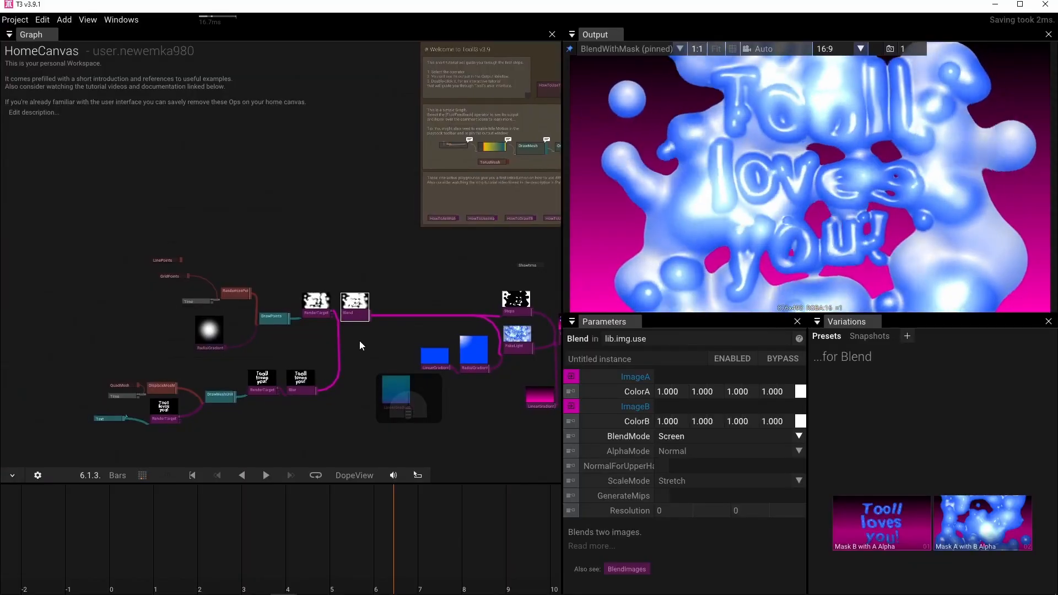
{"action": "left_click_drag", "start_coordinate": [360, 341], "coordinate": [230, 305]}
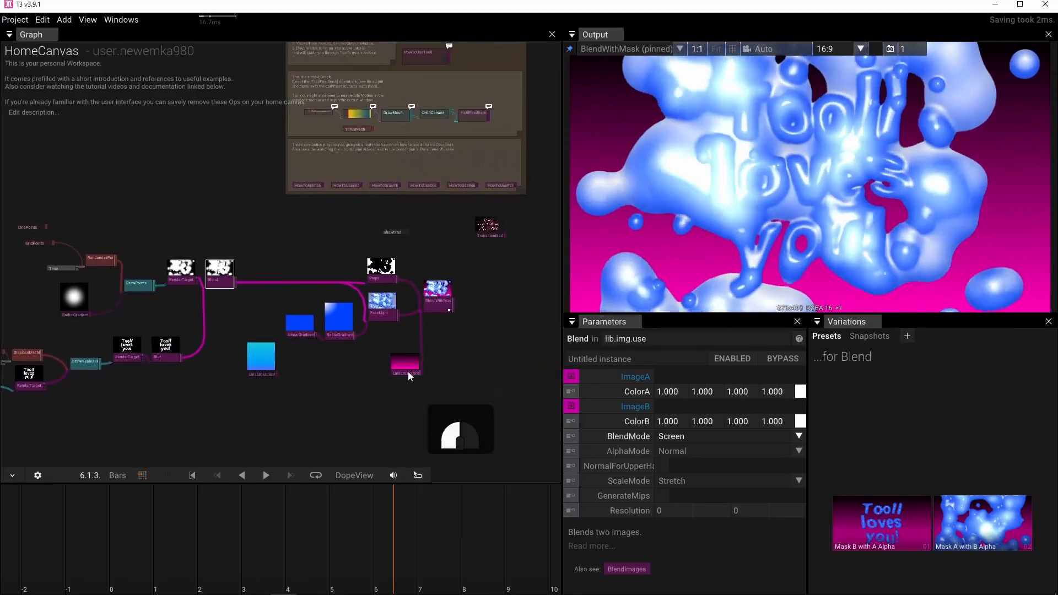
{"action": "scroll", "coordinate": [474, 343], "scroll_direction": "up", "scroll_amount": 1}
{"action": "scroll", "coordinate": [473, 340], "scroll_direction": "up", "scroll_amount": 3}
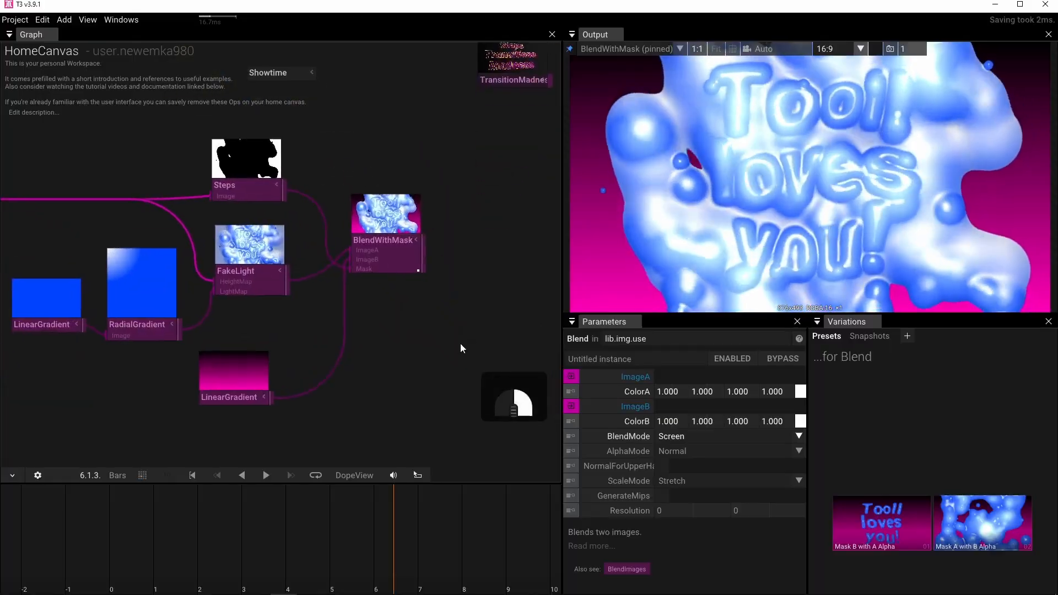
{"action": "left_click_drag", "start_coordinate": [382, 339], "coordinate": [445, 366]}
{"action": "type", "text": "blend"}
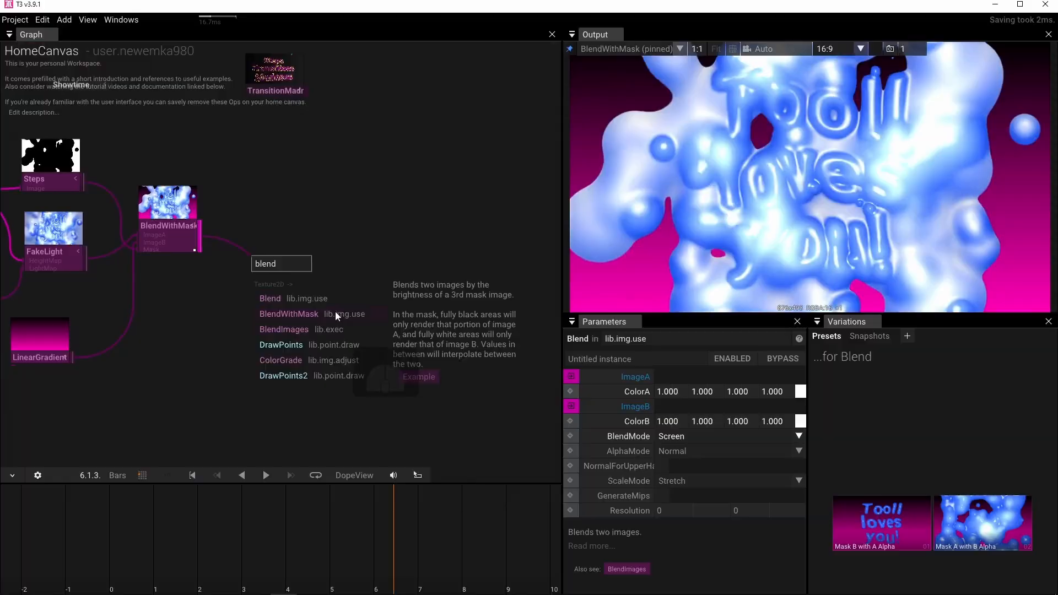
{"action": "left_click", "coordinate": [331, 300]}
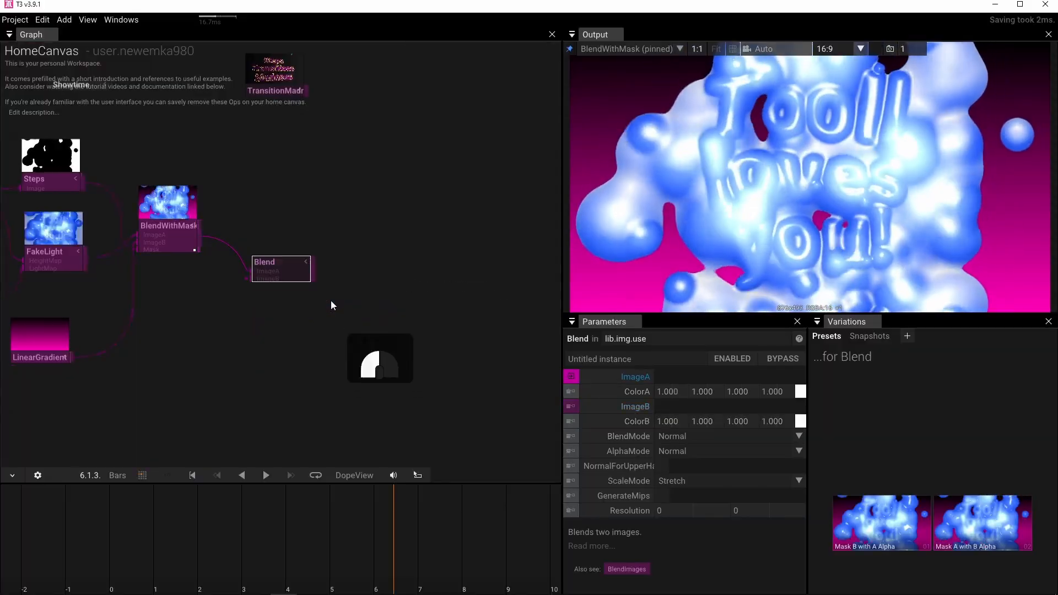
Connect the text branch's Blur output to ImageB of the new Blend operator after BlendWithMask.
{"action": "scroll", "coordinate": [215, 356], "scroll_direction": "up", "scroll_amount": 3}
{"action": "scroll", "coordinate": [358, 353], "scroll_direction": "down", "scroll_amount": 1}
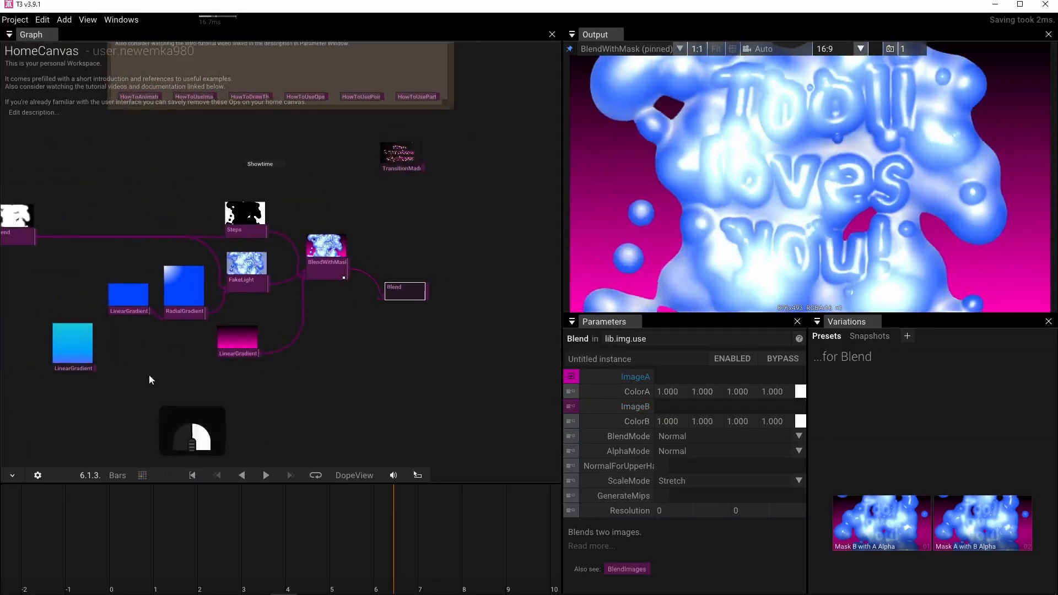
{"action": "left_click_drag", "start_coordinate": [149, 375], "coordinate": [286, 372]}
{"action": "left_click_drag", "start_coordinate": [91, 378], "coordinate": [28, 333]}
{"action": "scroll", "coordinate": [232, 378], "scroll_direction": "up", "scroll_amount": 4}
{"action": "scroll", "coordinate": [154, 346], "scroll_direction": "down", "scroll_amount": 5}
{"action": "left_click_drag", "start_coordinate": [155, 345], "coordinate": [106, 358]}
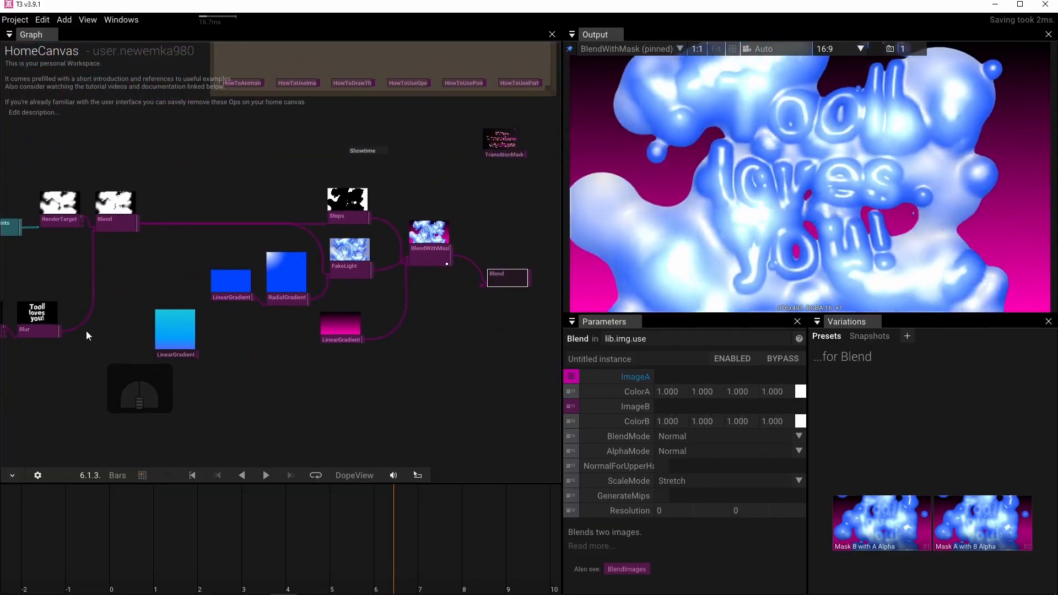
{"action": "left_click_drag", "start_coordinate": [60, 333], "coordinate": [434, 298]}
{"action": "left_click_drag", "start_coordinate": [59, 332], "coordinate": [467, 304]}
{"action": "left_click", "coordinate": [412, 369]}
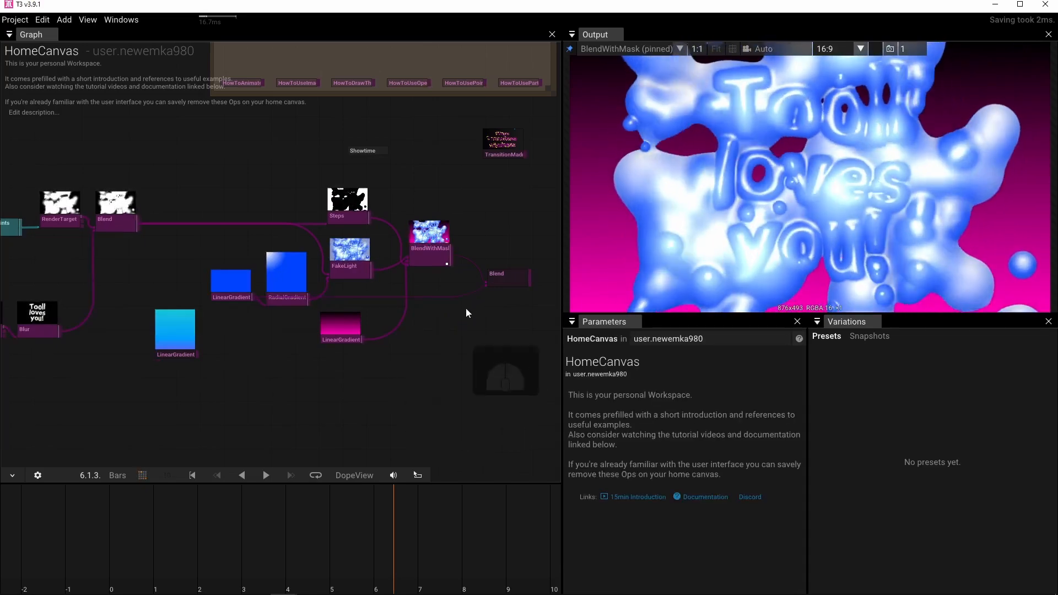
{"action": "mouse_move", "coordinate": [484, 285]}
{"action": "left_mouse_down"}
{"action": "mouse_move", "coordinate": [419, 330]}
{"action": "mouse_move", "coordinate": [239, 372]}
{"action": "mouse_move", "coordinate": [85, 349]}
{"action": "mouse_move", "coordinate": [63, 335]}
{"action": "mouse_move", "coordinate": [232, 369]}
{"action": "mouse_move", "coordinate": [444, 312]}
{"action": "mouse_move", "coordinate": [485, 285]}
{"action": "left_mouse_up"}
Pin the new Blend operator to the output view and set its BlendMode to Difference.
{"action": "left_click_drag", "start_coordinate": [477, 342], "coordinate": [338, 391]}
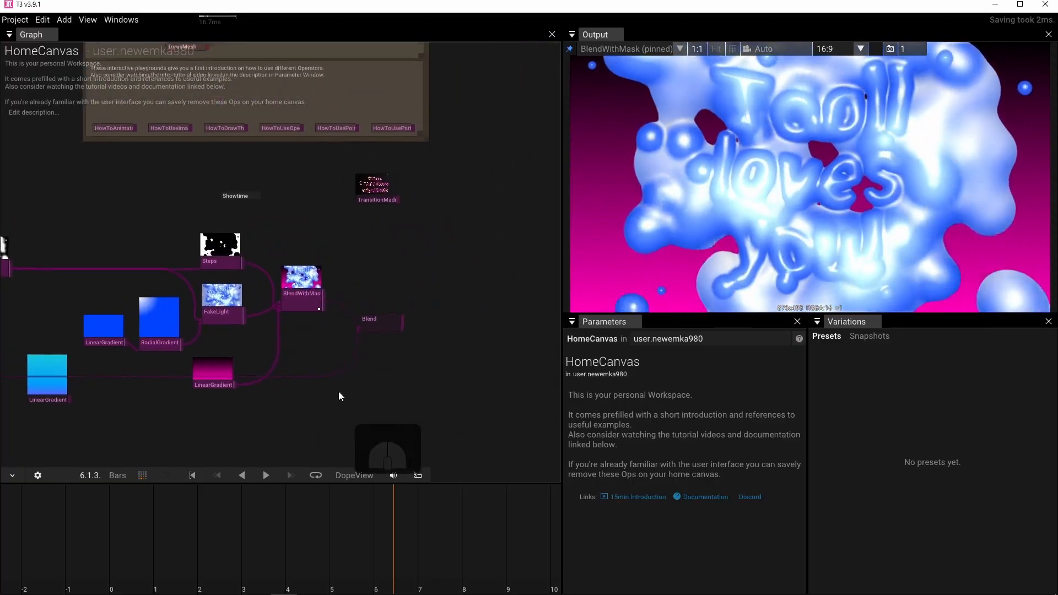
{"action": "left_click", "coordinate": [374, 328]}
{"action": "key", "text": "p"}
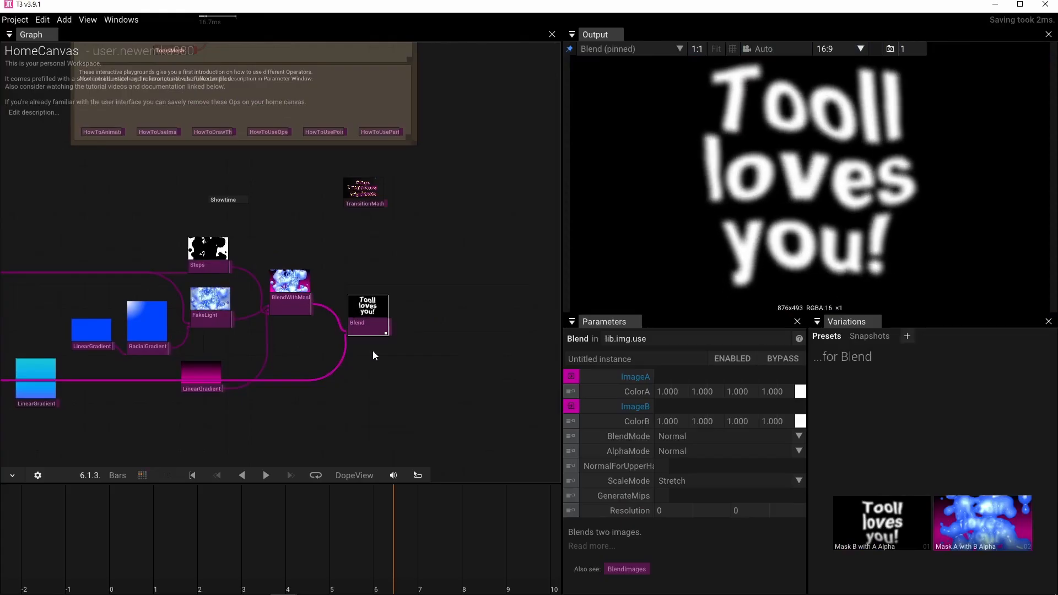
{"action": "left_click", "coordinate": [801, 435]}
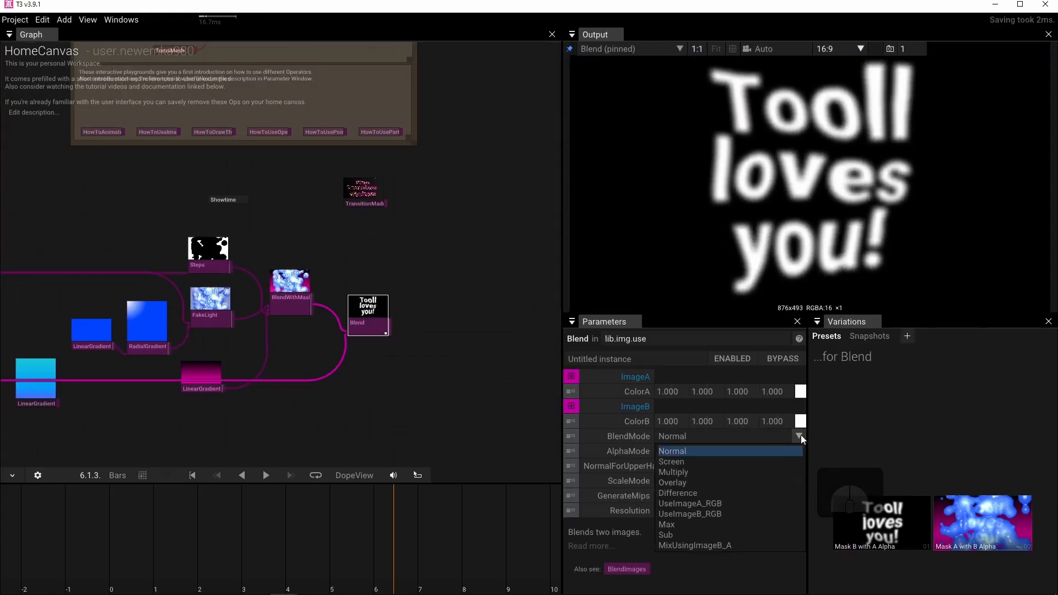
{"action": "left_click", "coordinate": [713, 495]}
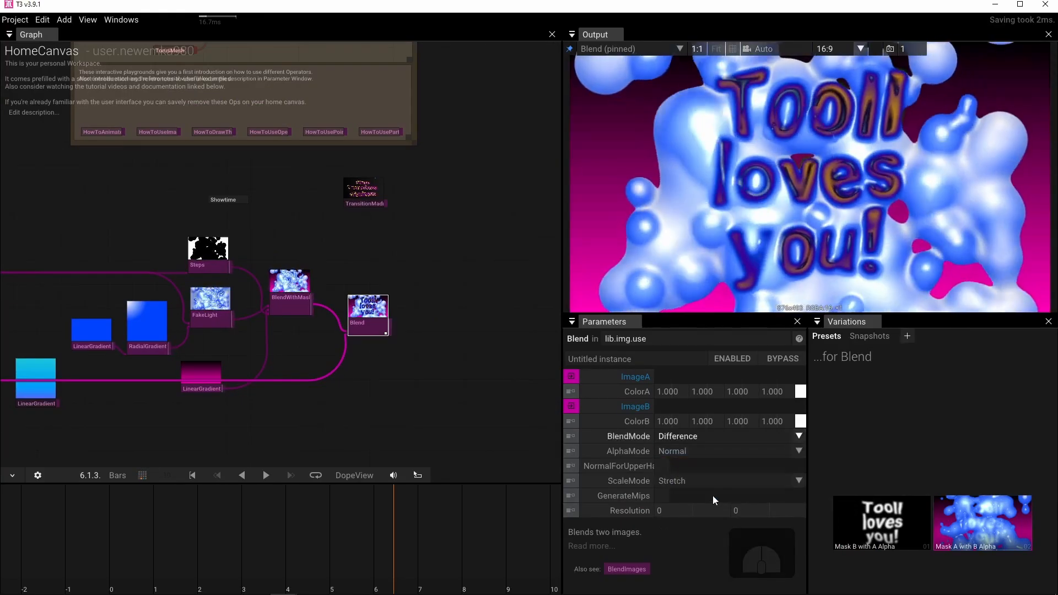
Set the new Blend operator's ColorB to bright green (0.000, 1.000, 0.056, 1.000).
{"action": "mouse_move", "coordinate": [364, 315]}
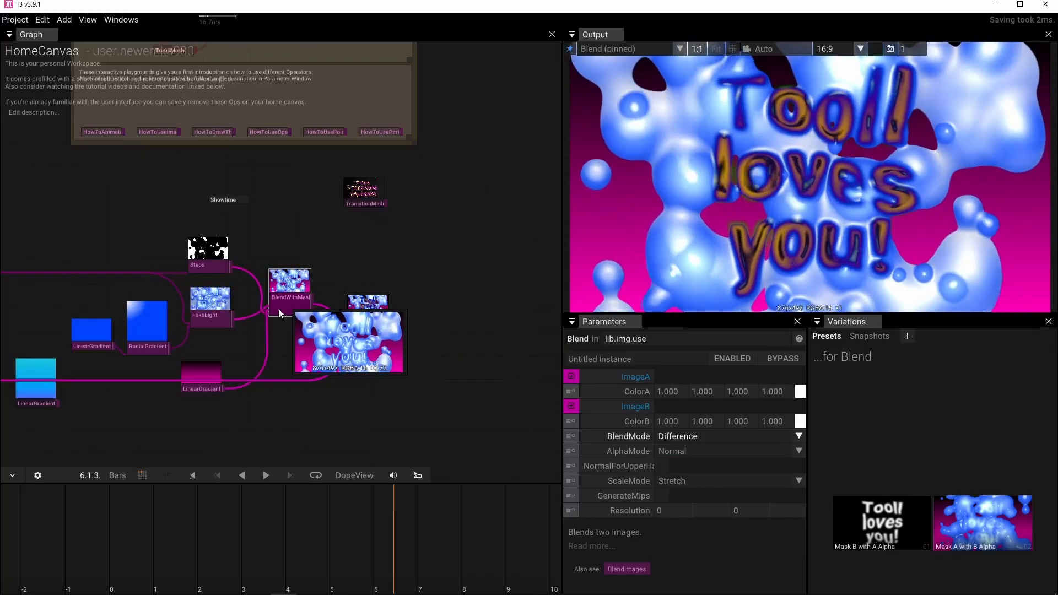
{"action": "left_click_drag", "start_coordinate": [269, 366], "coordinate": [424, 355]}
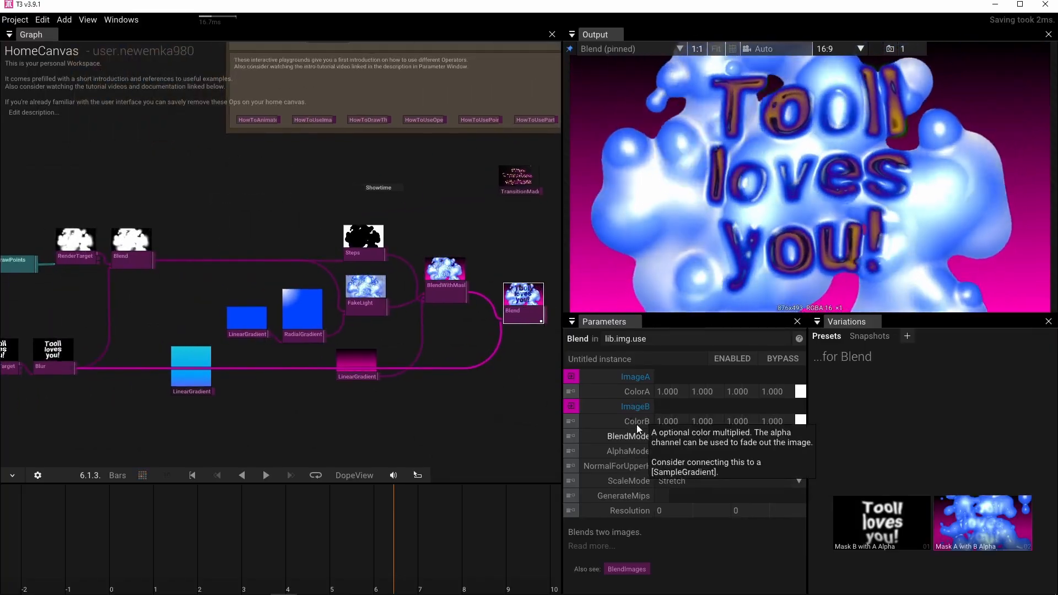
{"action": "left_click", "coordinate": [800, 421]}
{"action": "left_click", "coordinate": [918, 428]}
{"action": "mouse_move", "coordinate": [918, 429]}
{"action": "left_mouse_down"}
{"action": "mouse_move", "coordinate": [873, 409]}
{"action": "mouse_move", "coordinate": [825, 418]}
{"action": "mouse_move", "coordinate": [804, 458]}
{"action": "mouse_move", "coordinate": [811, 501]}
{"action": "mouse_move", "coordinate": [815, 441]}
{"action": "mouse_move", "coordinate": [839, 395]}
{"action": "mouse_move", "coordinate": [870, 392]}
{"action": "mouse_move", "coordinate": [912, 421]}
{"action": "mouse_move", "coordinate": [931, 462]}
{"action": "mouse_move", "coordinate": [927, 501]}
{"action": "mouse_move", "coordinate": [905, 527]}
{"action": "mouse_move", "coordinate": [866, 537]}
{"action": "mouse_move", "coordinate": [831, 521]}
{"action": "mouse_move", "coordinate": [806, 489]}
{"action": "mouse_move", "coordinate": [798, 449]}
{"action": "mouse_move", "coordinate": [812, 419]}
{"action": "mouse_move", "coordinate": [855, 402]}
{"action": "mouse_move", "coordinate": [834, 407]}
{"action": "mouse_move", "coordinate": [845, 396]}
{"action": "mouse_move", "coordinate": [835, 395]}
{"action": "mouse_move", "coordinate": [894, 385]}
{"action": "mouse_move", "coordinate": [948, 411]}
{"action": "mouse_move", "coordinate": [956, 445]}
{"action": "mouse_move", "coordinate": [952, 414]}
{"action": "mouse_move", "coordinate": [829, 358]}
{"action": "mouse_move", "coordinate": [805, 360]}
{"action": "left_mouse_up"}
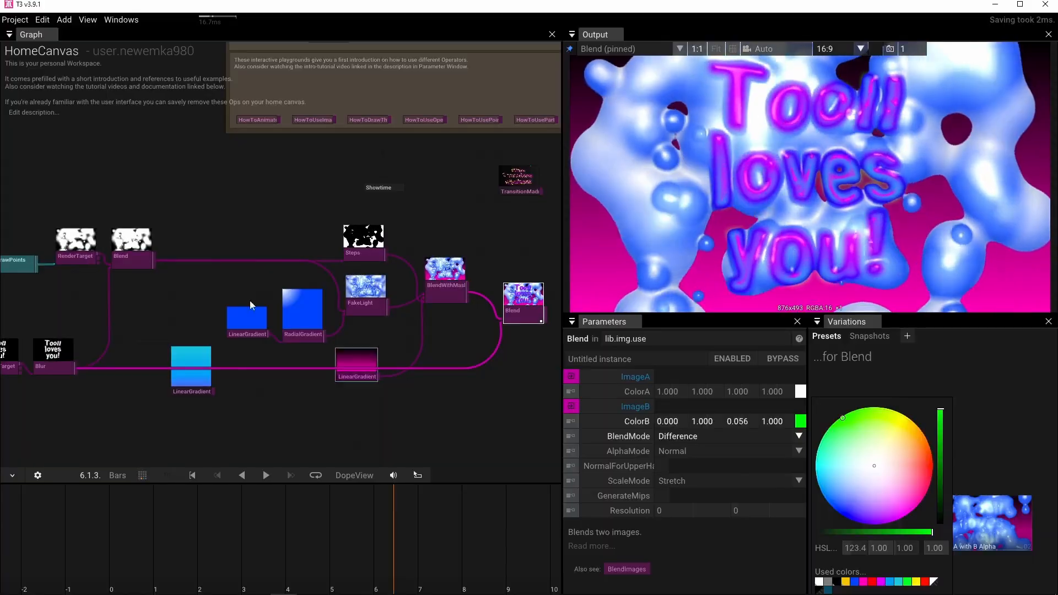
{"action": "mouse_move", "coordinate": [122, 266]}
{"action": "left_click_drag", "start_coordinate": [122, 264], "coordinate": [266, 270]}
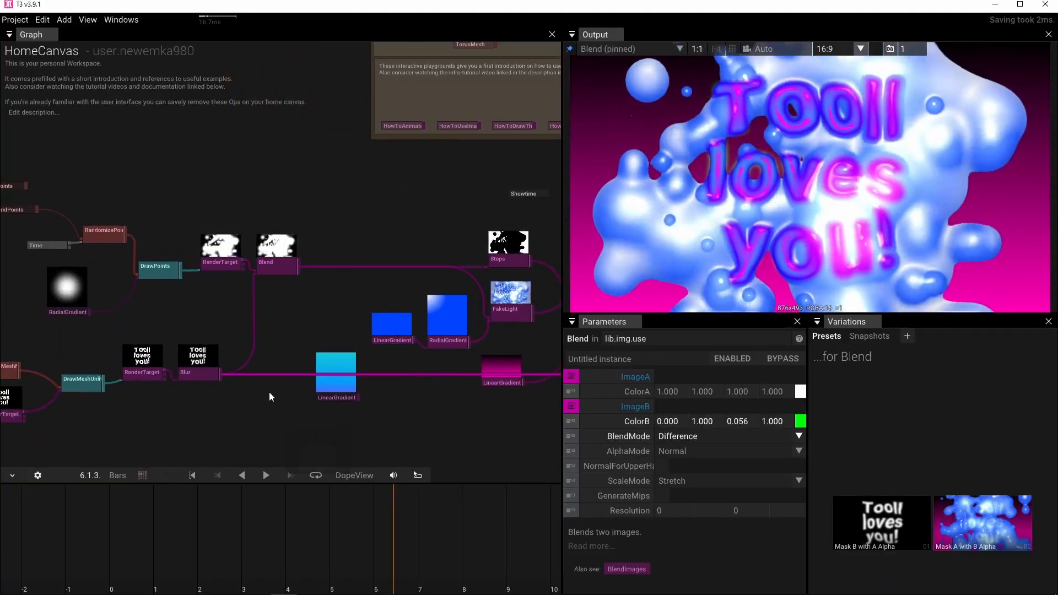
{"action": "scroll", "coordinate": [268, 323], "scroll_direction": "down", "scroll_amount": 3}
{"action": "left_click_drag", "start_coordinate": [264, 329], "coordinate": [219, 341]}
{"action": "scroll", "coordinate": [254, 343], "scroll_direction": "up", "scroll_amount": 1}
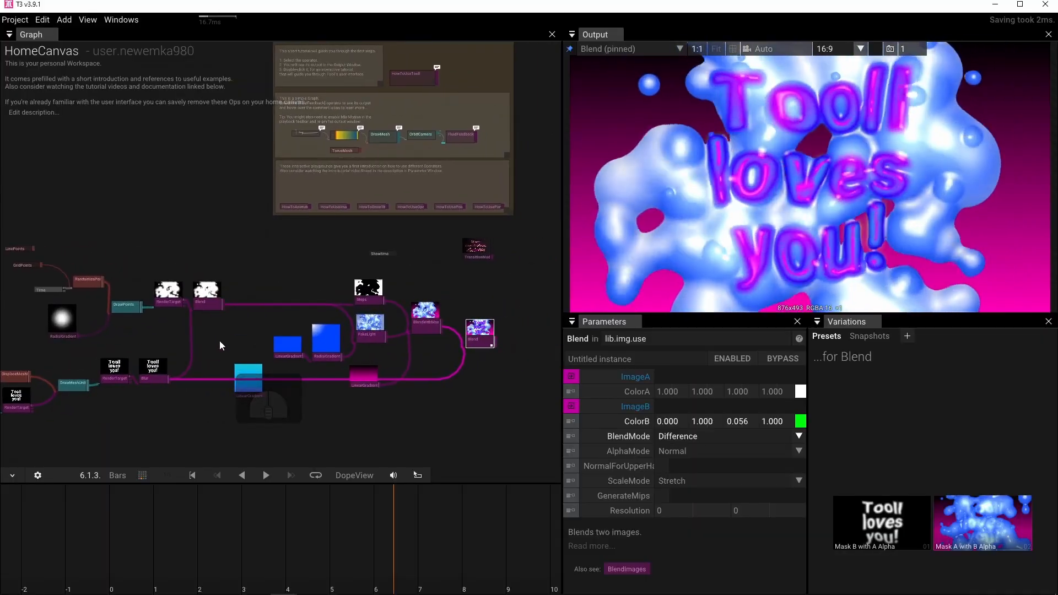